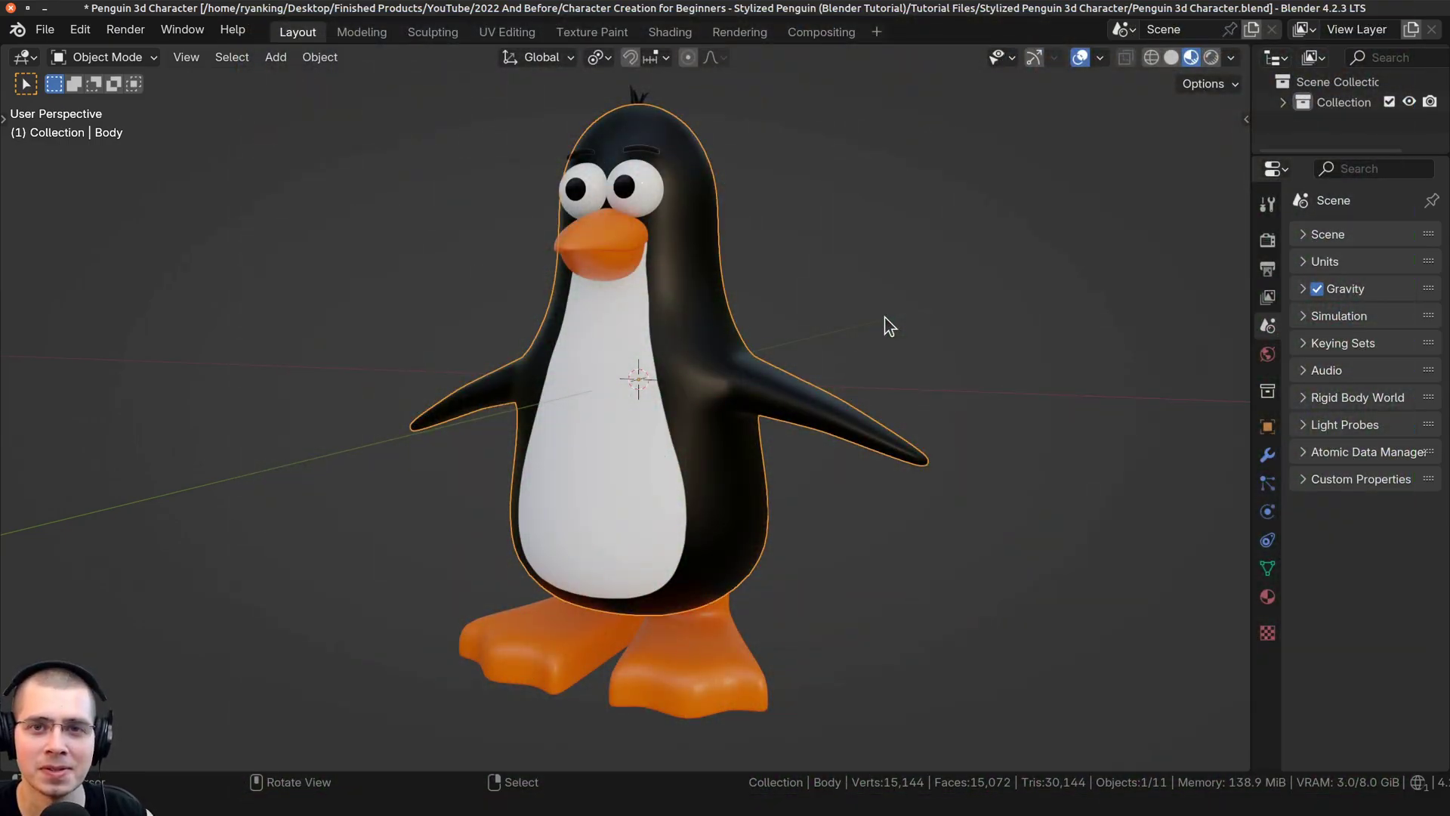
# Show the penguin in quad view, with top, front, right and perspective views, and adjust the individual views
pyautogui.moveTo(885, 317); pyautogui.dragTo(959, 340, button='middle')
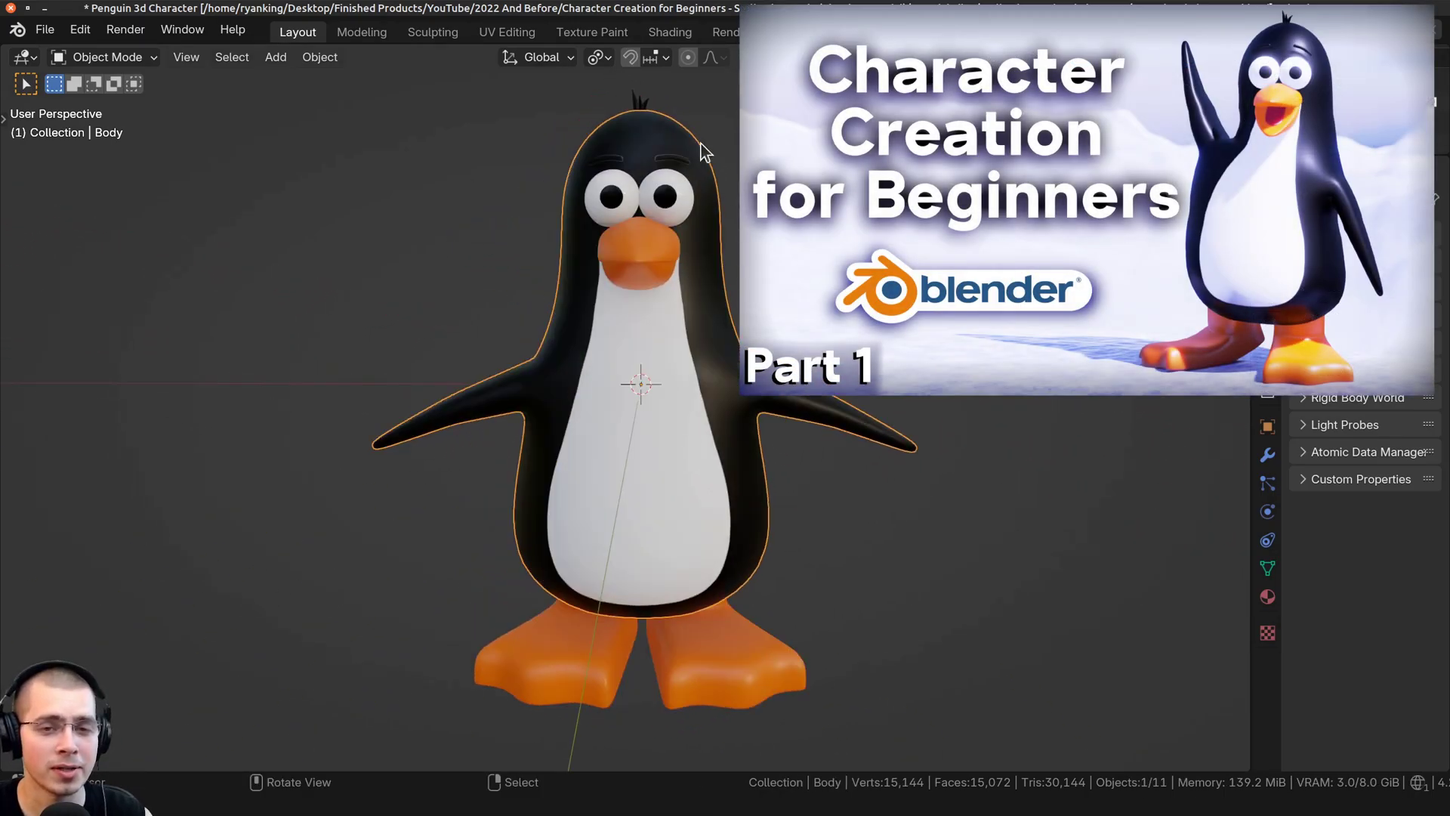
pyautogui.moveTo(760, 398); pyautogui.dragTo(693, 352, button='middle')
pyautogui.hotkey('ctrl', 'alt', 'q')
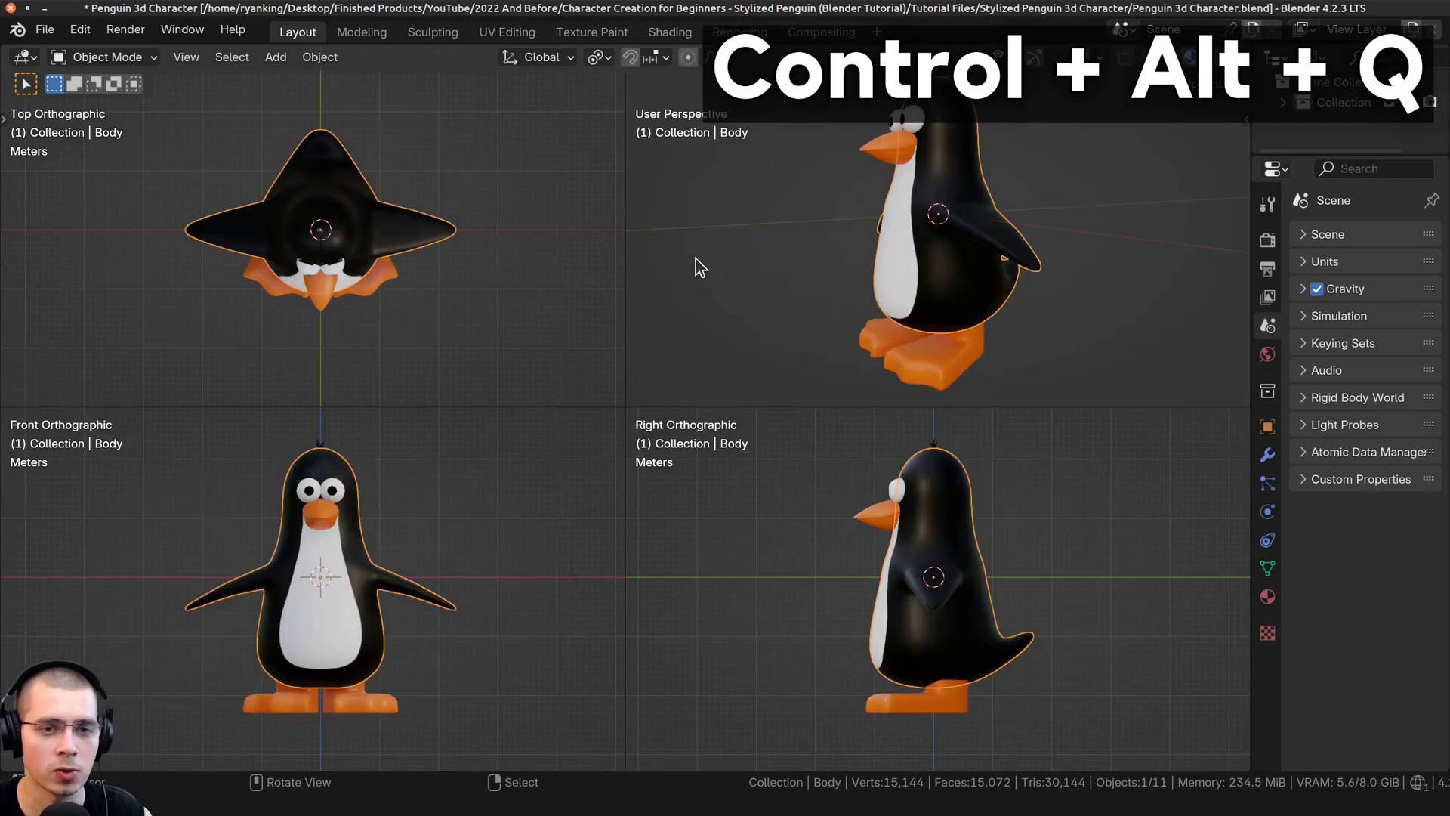
pyautogui.scroll(3, 409, 172)
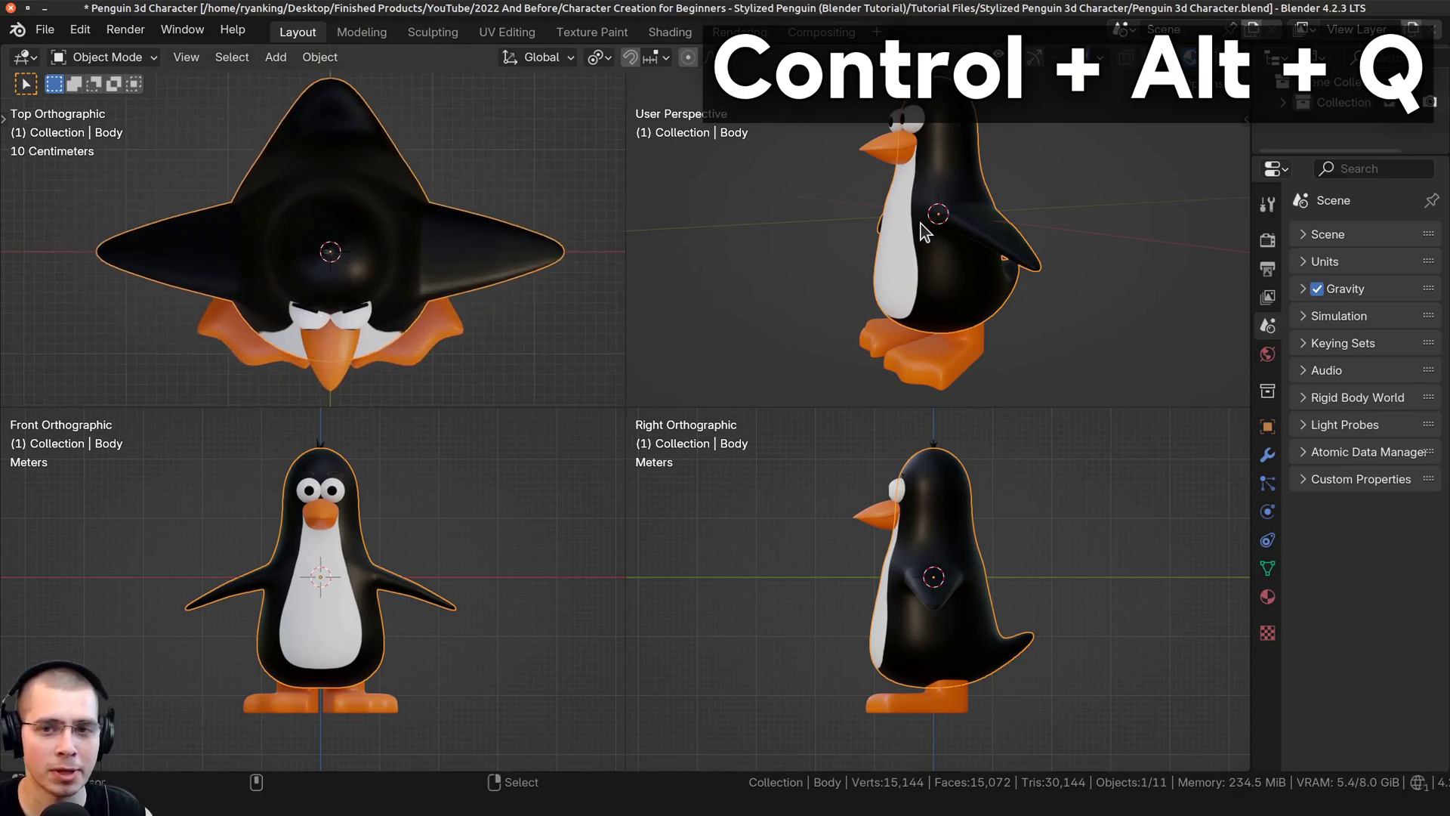
pyautogui.moveTo(361, 533)
pyautogui.keyDown('shift'); pyautogui.mouseDown(button='middle')
pyautogui.moveTo(363, 514)
pyautogui.moveTo(365, 552)
pyautogui.mouseUp(button='middle'); pyautogui.keyUp('shift')
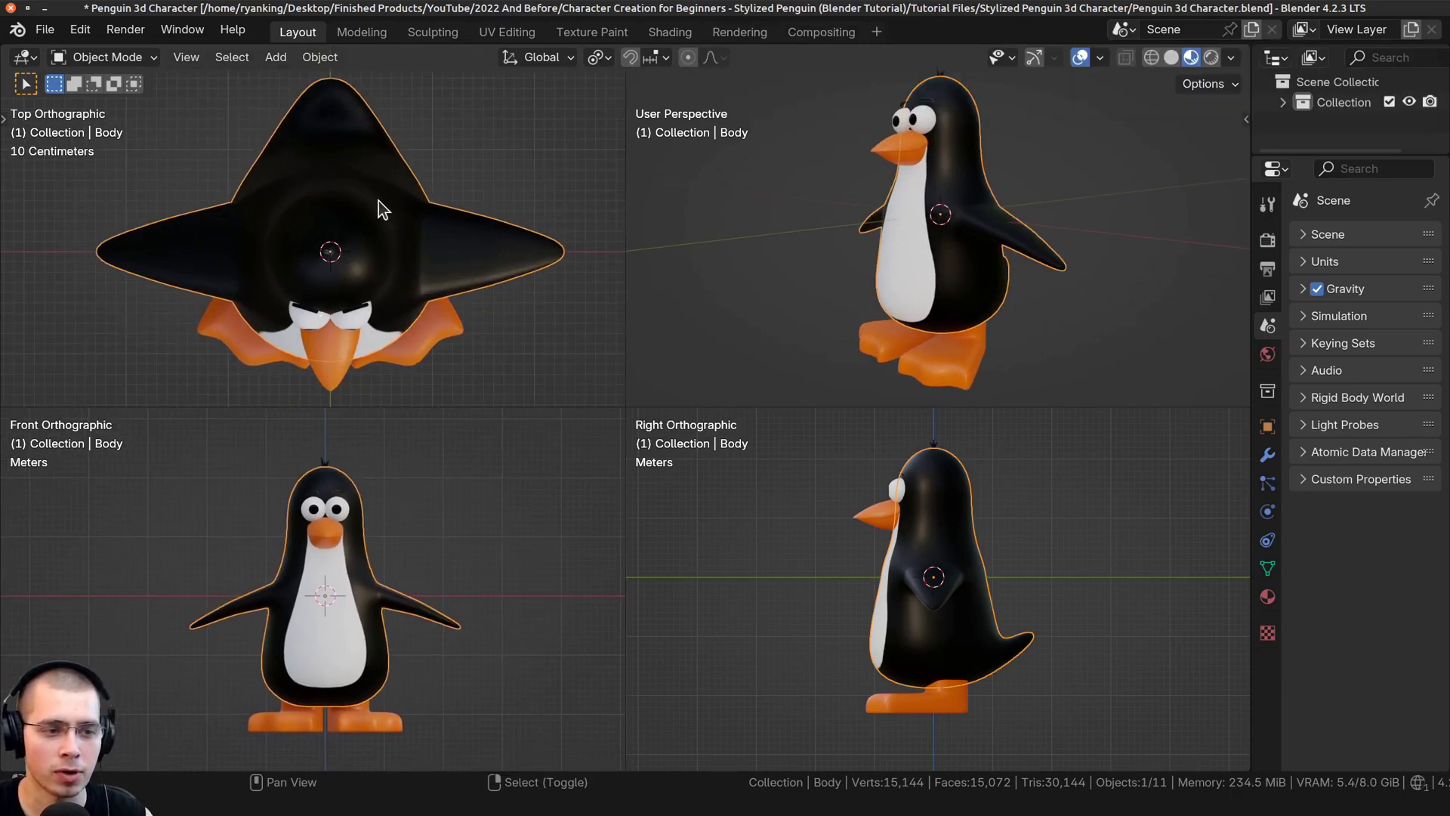
pyautogui.moveTo(336, 240)
pyautogui.keyDown('shift'); pyautogui.mouseDown(button='middle')
pyautogui.moveTo(415, 204)
pyautogui.moveTo(350, 226)
pyautogui.mouseUp(button='middle'); pyautogui.keyUp('shift')
pyautogui.moveTo(981, 317); pyautogui.dragTo(954, 583, button='middle')
# Try to move the penguin body's forehead vertices backward in the side view after selecting them in the front view in Edit Mode
pyautogui.scroll(1, 958, 560)
pyautogui.scroll(-1, 982, 560)
pyautogui.scroll(4, 1048, 557)
pyautogui.scroll(-2, 1048, 557)
pyautogui.moveTo(218, 496); pyautogui.dragTo(419, 536)
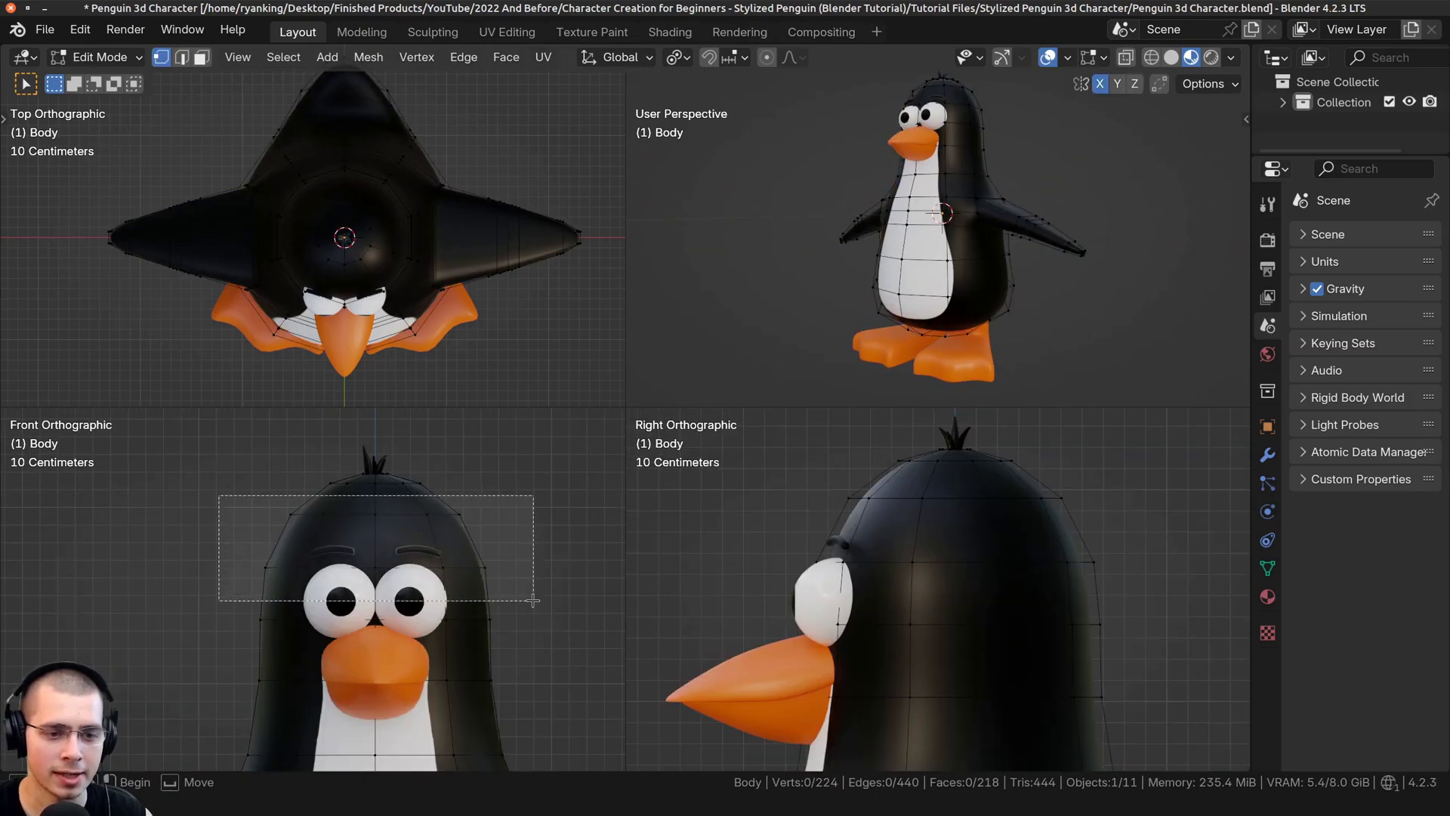
pyautogui.moveTo(533, 600); pyautogui.dragTo(533, 600)
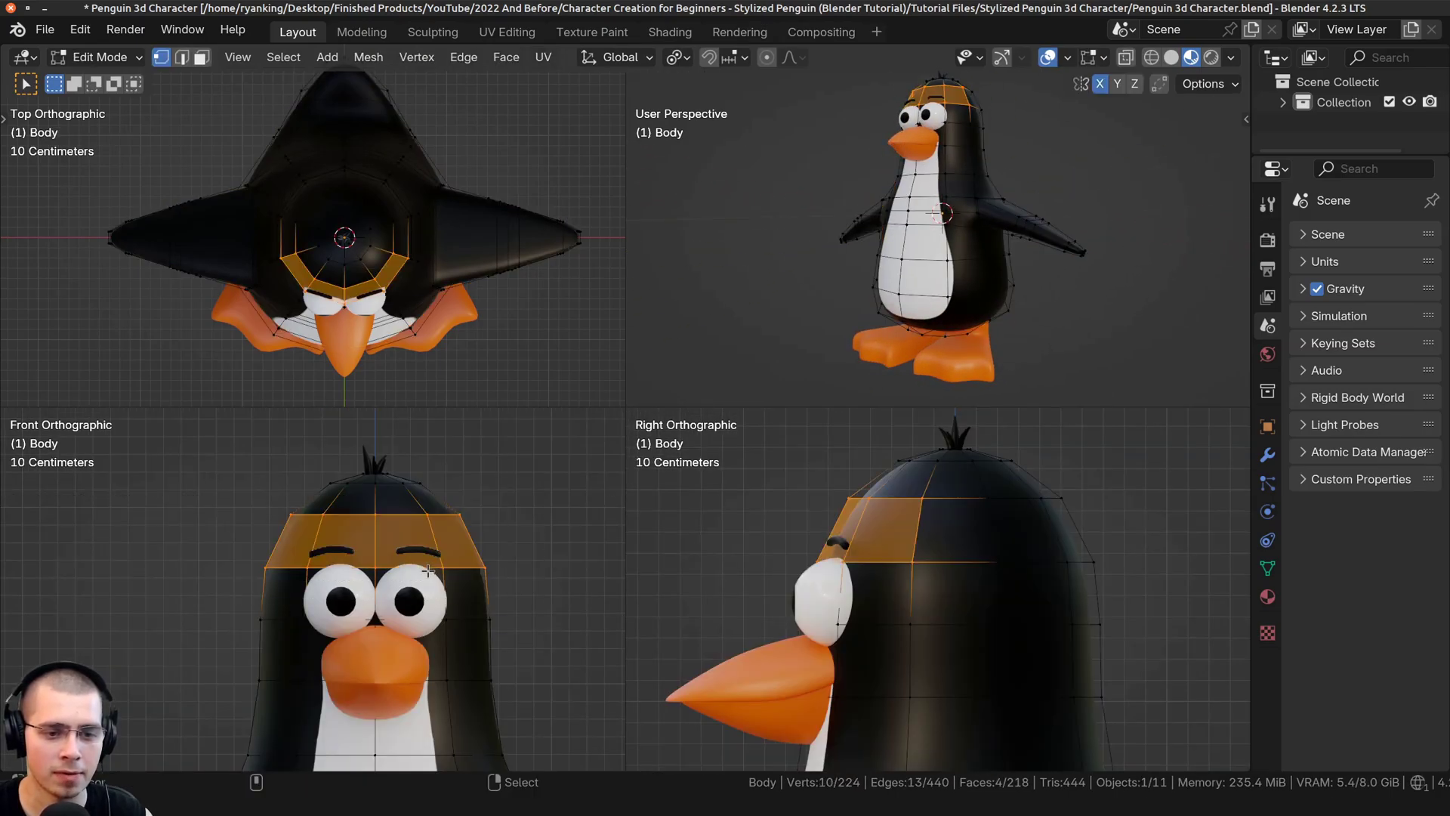
pyautogui.press('g')
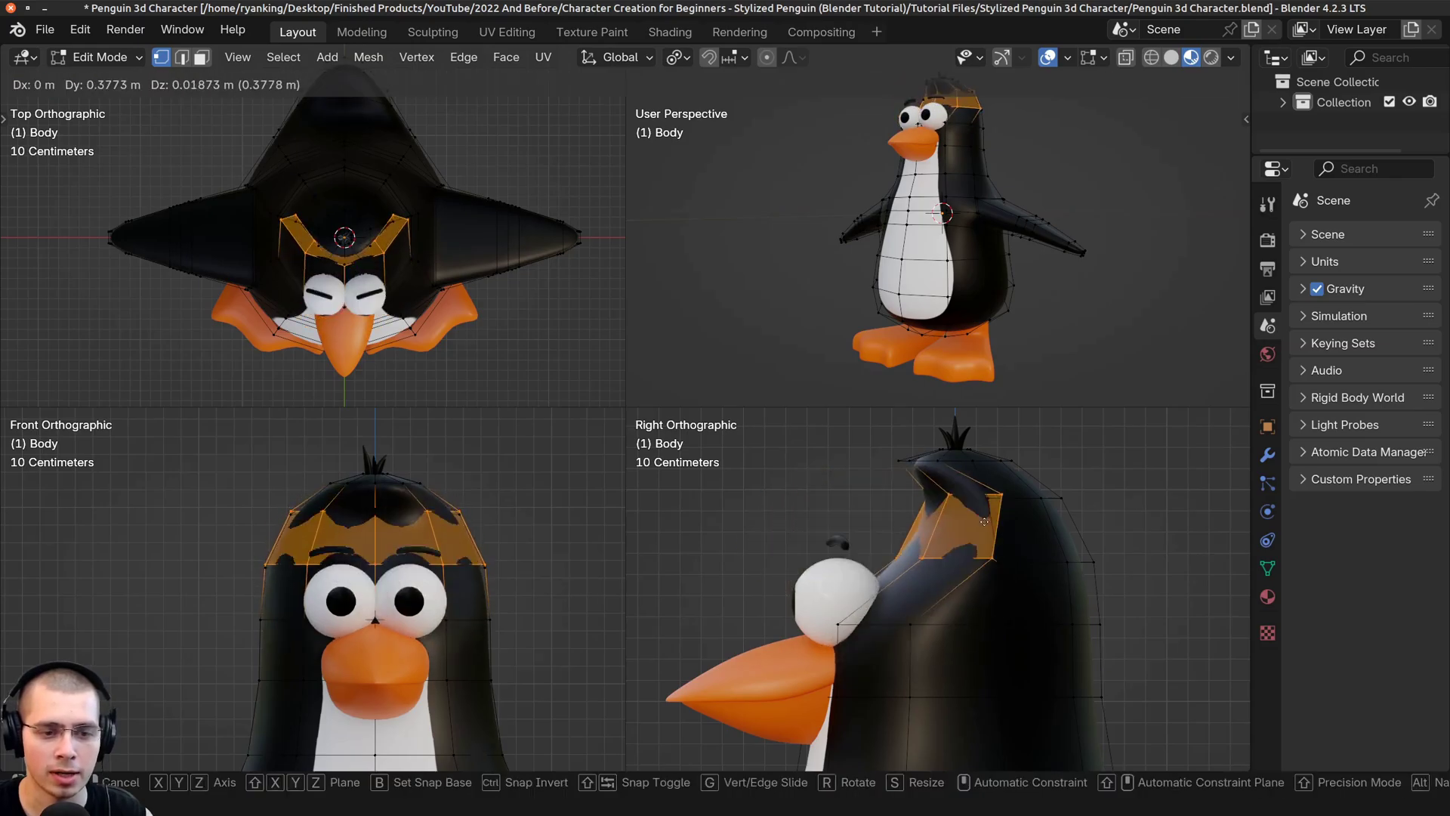
pyautogui.rightClick(841, 526)
# Return from quad view to a single perspective viewport and leave Edit Mode on the penguin body
pyautogui.keyDown('shift'); pyautogui.moveTo(459, 555); pyautogui.dragTo(483, 555, button='middle'); pyautogui.keyUp('shift')
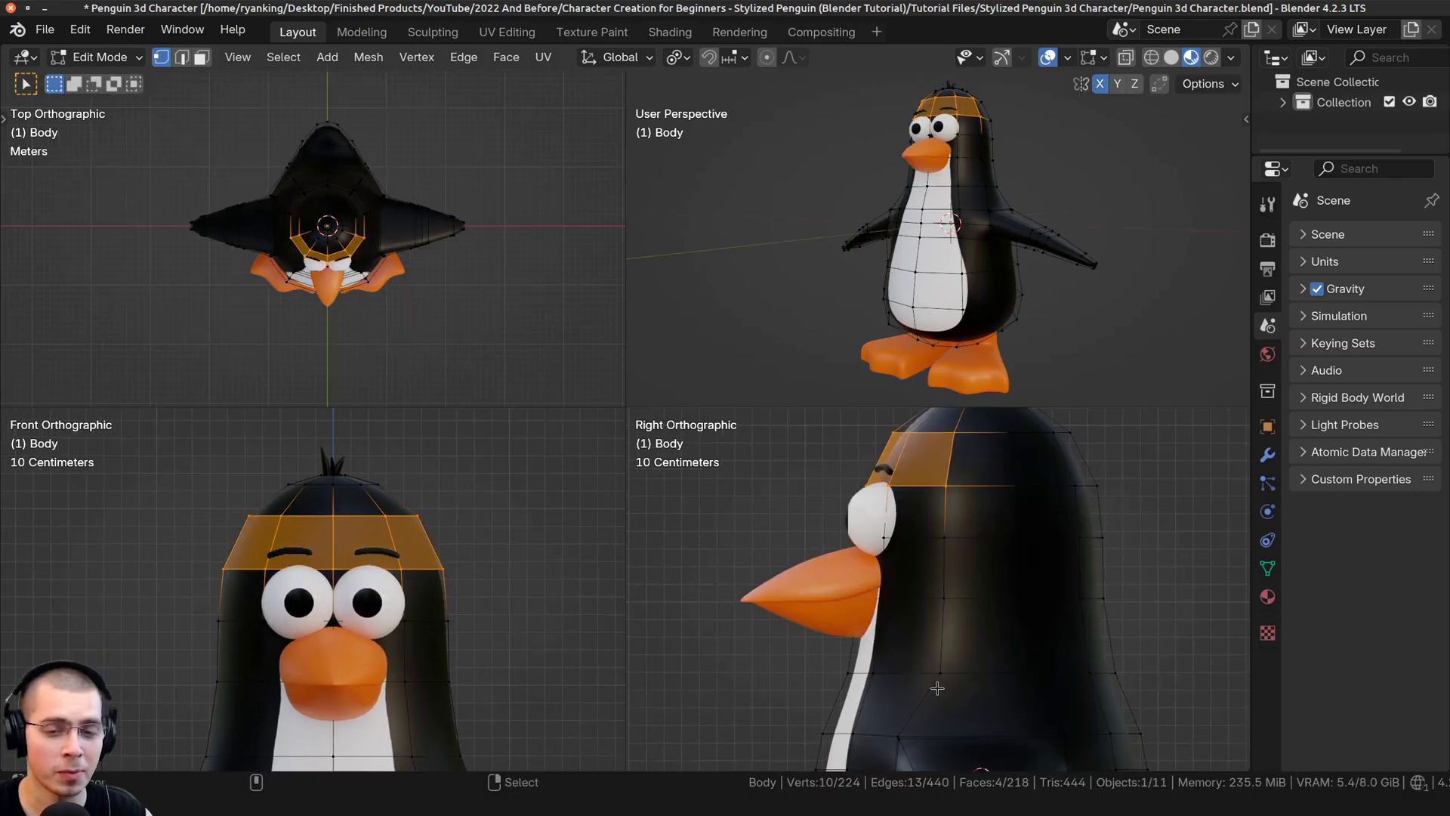
pyautogui.keyDown('shift'); pyautogui.moveTo(884, 597); pyautogui.dragTo(875, 661, button='middle'); pyautogui.keyUp('shift')
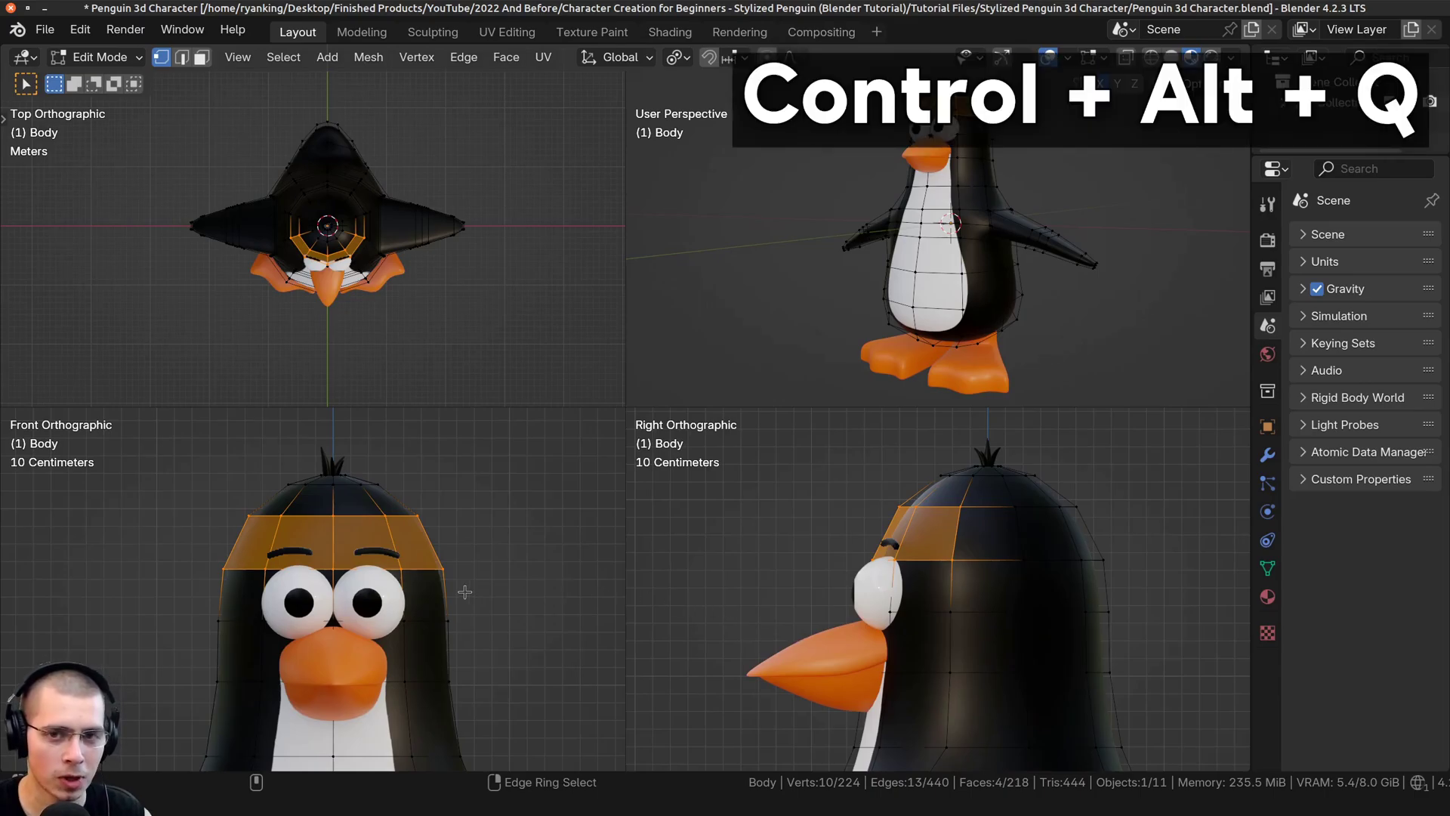
pyautogui.hotkey('ctrl', 'alt', 'q')
pyautogui.moveTo(690, 499); pyautogui.dragTo(813, 503, button='middle')
pyautogui.press('Tab')
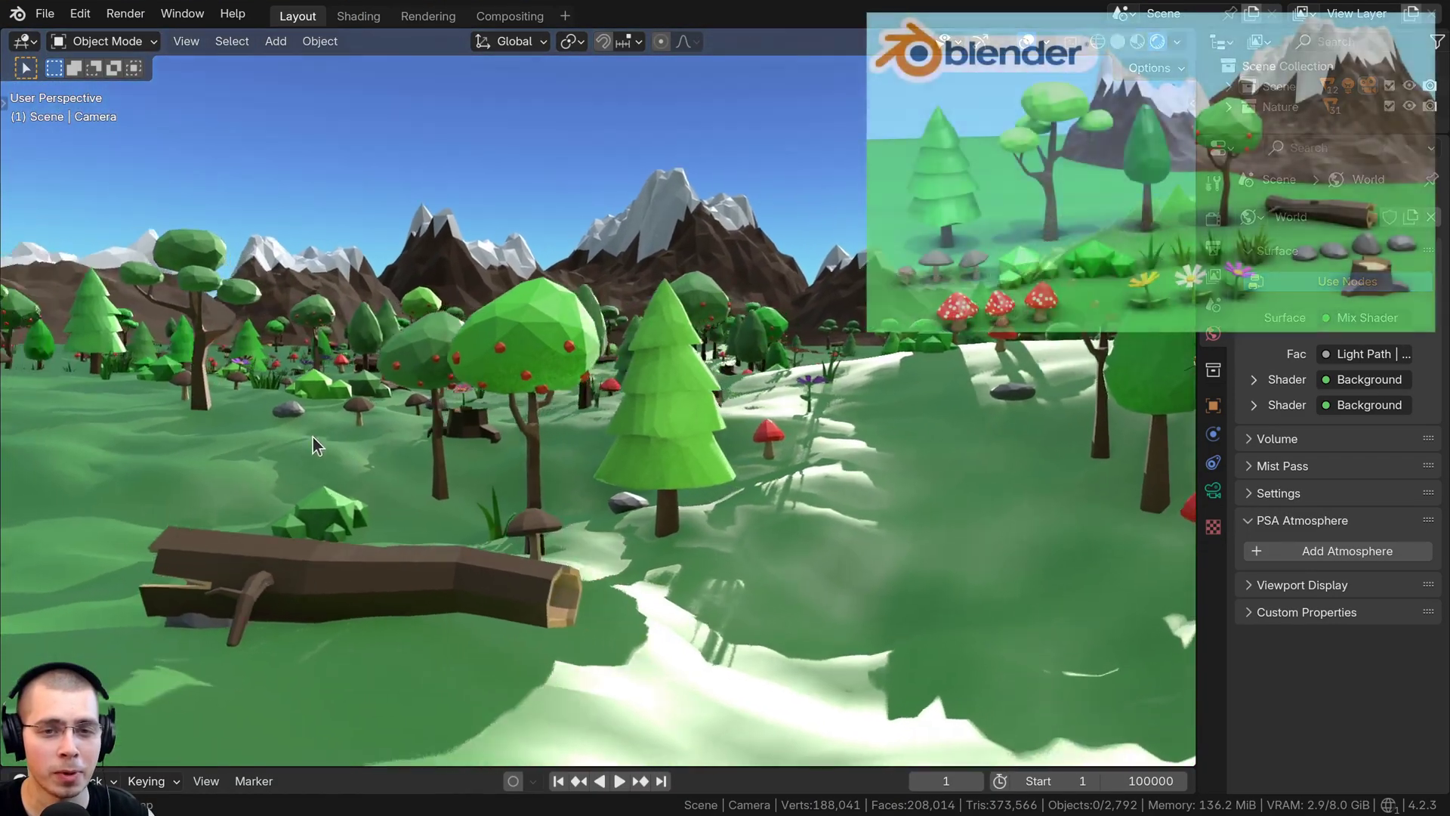
# Use walk navigation in the low-poly forest scene to move forward, backward and to both sides
pyautogui.moveTo(313, 437); pyautogui.dragTo(627, 446, button='middle')
pyautogui.moveTo(590, 355); pyautogui.dragTo(640, 364, button='middle')
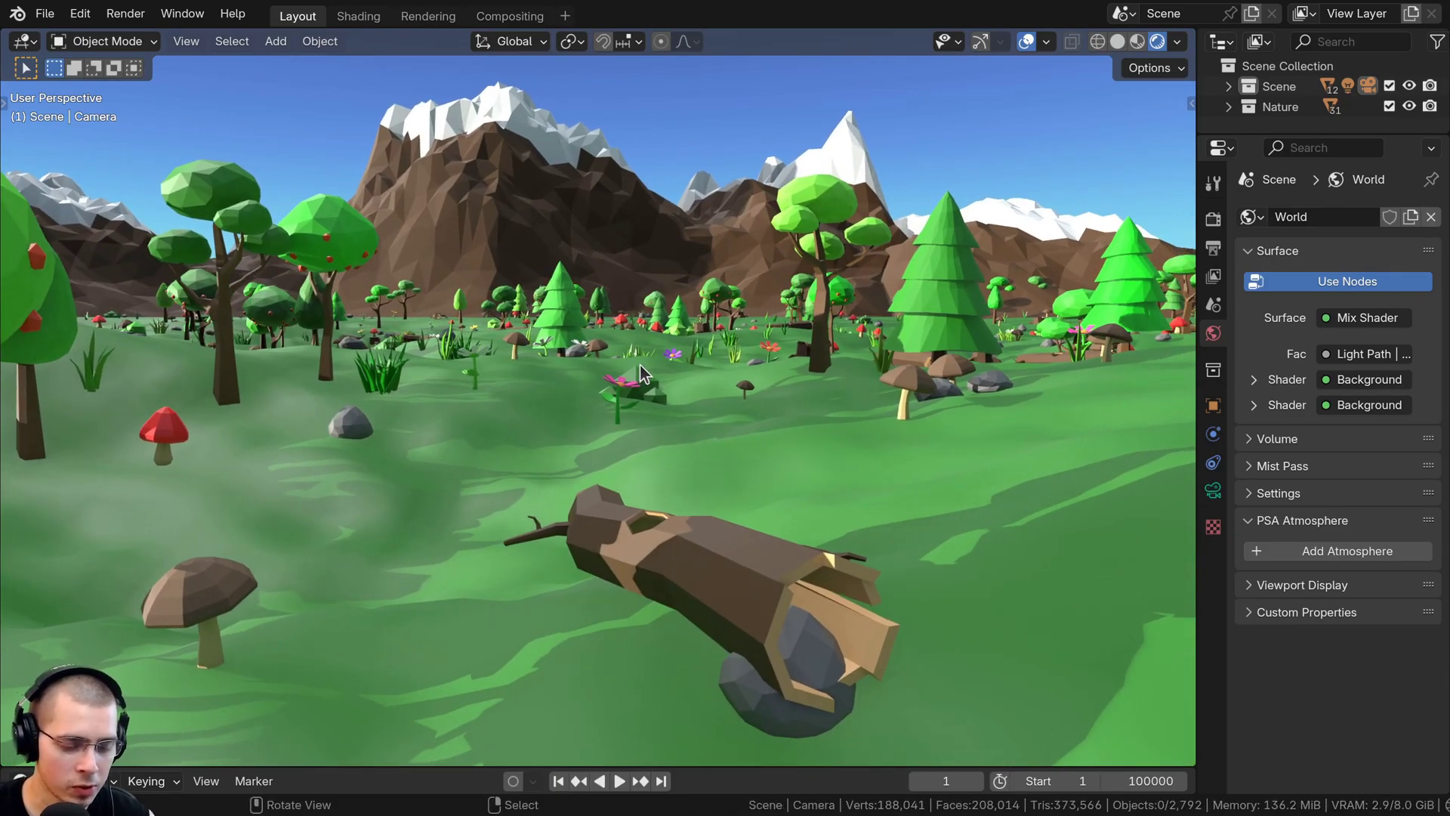
pyautogui.hotkey('shift', '`')
pyautogui.press('w')
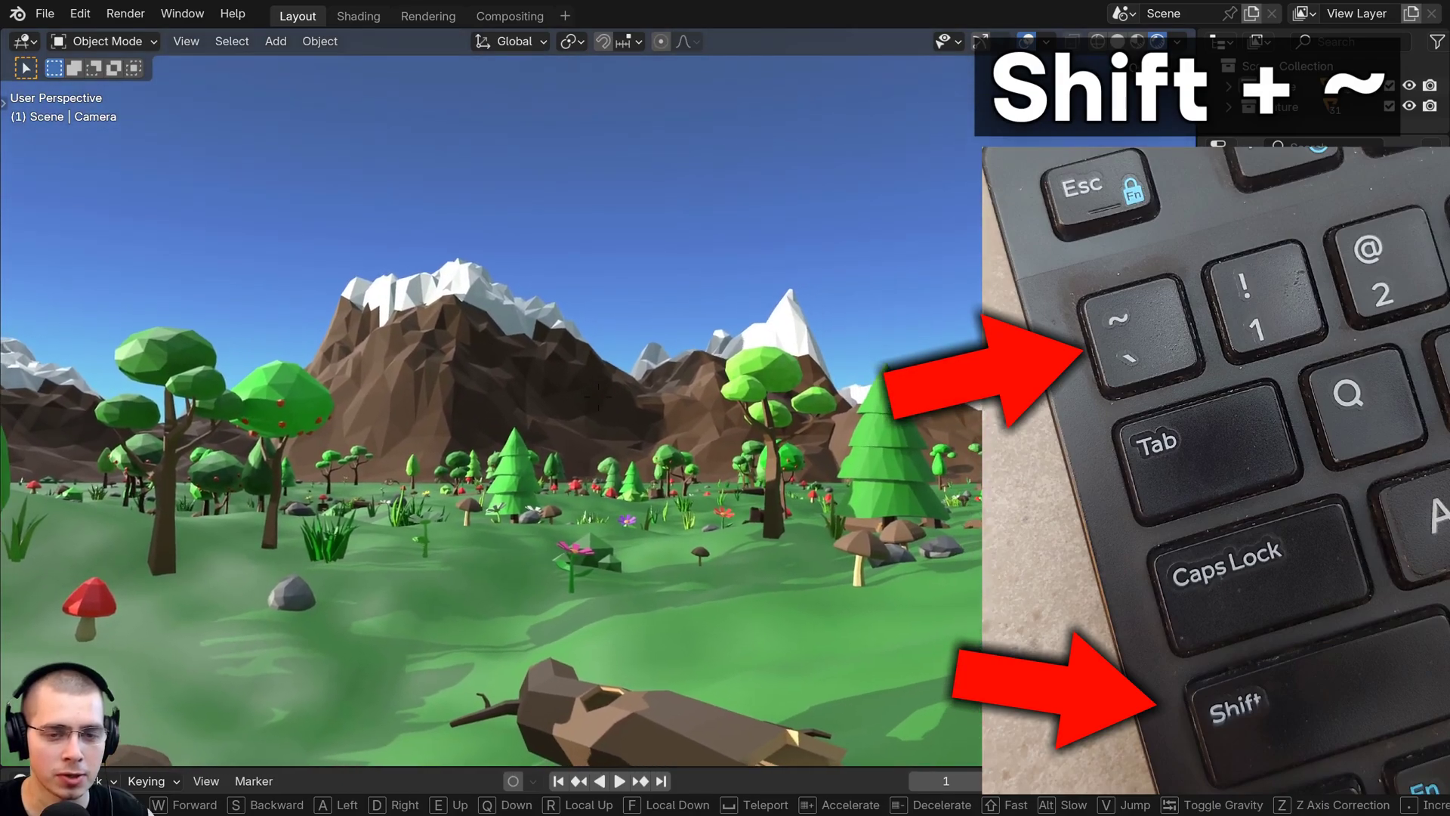
pyautogui.press('w')
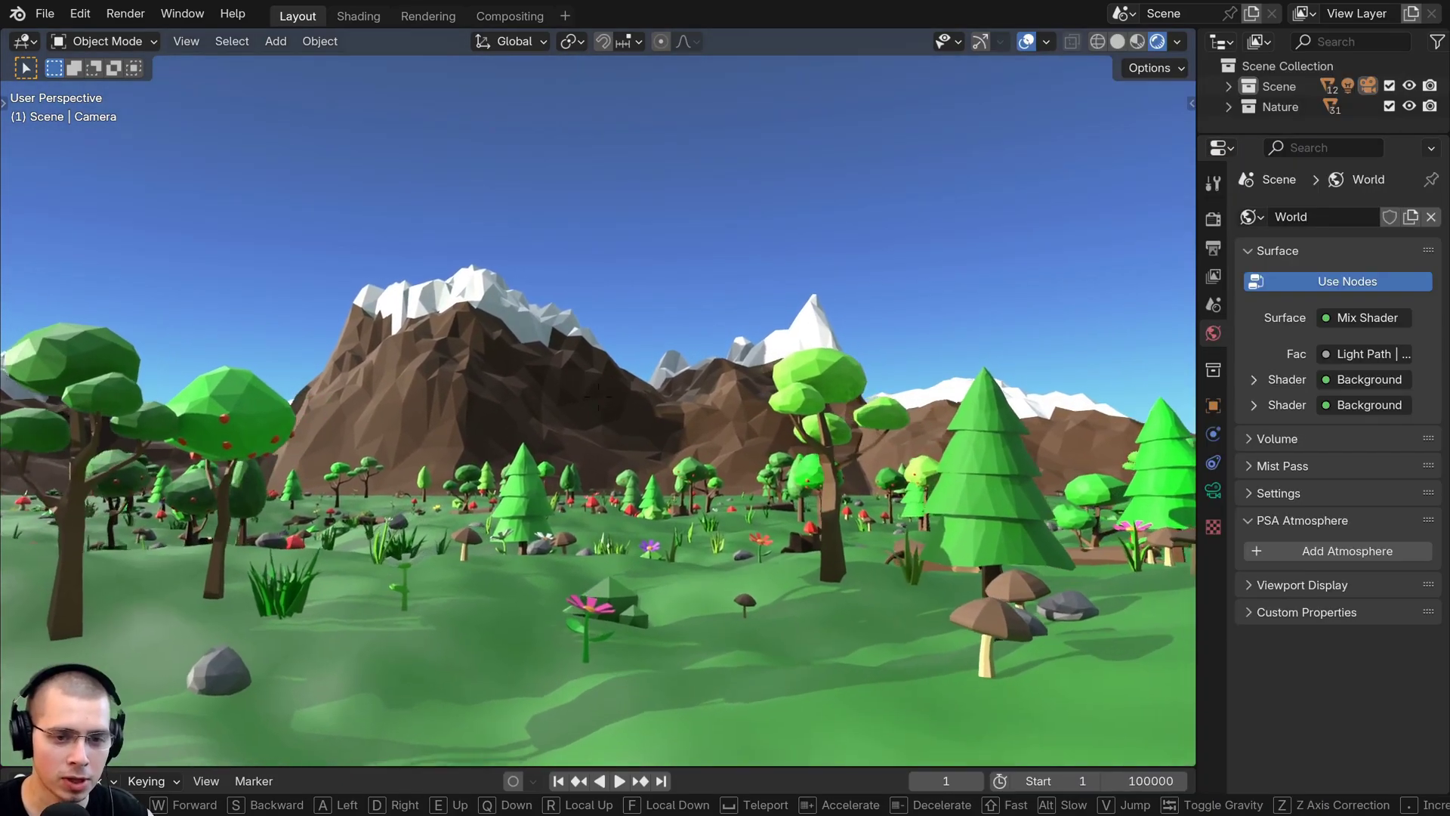
pyautogui.press('w')
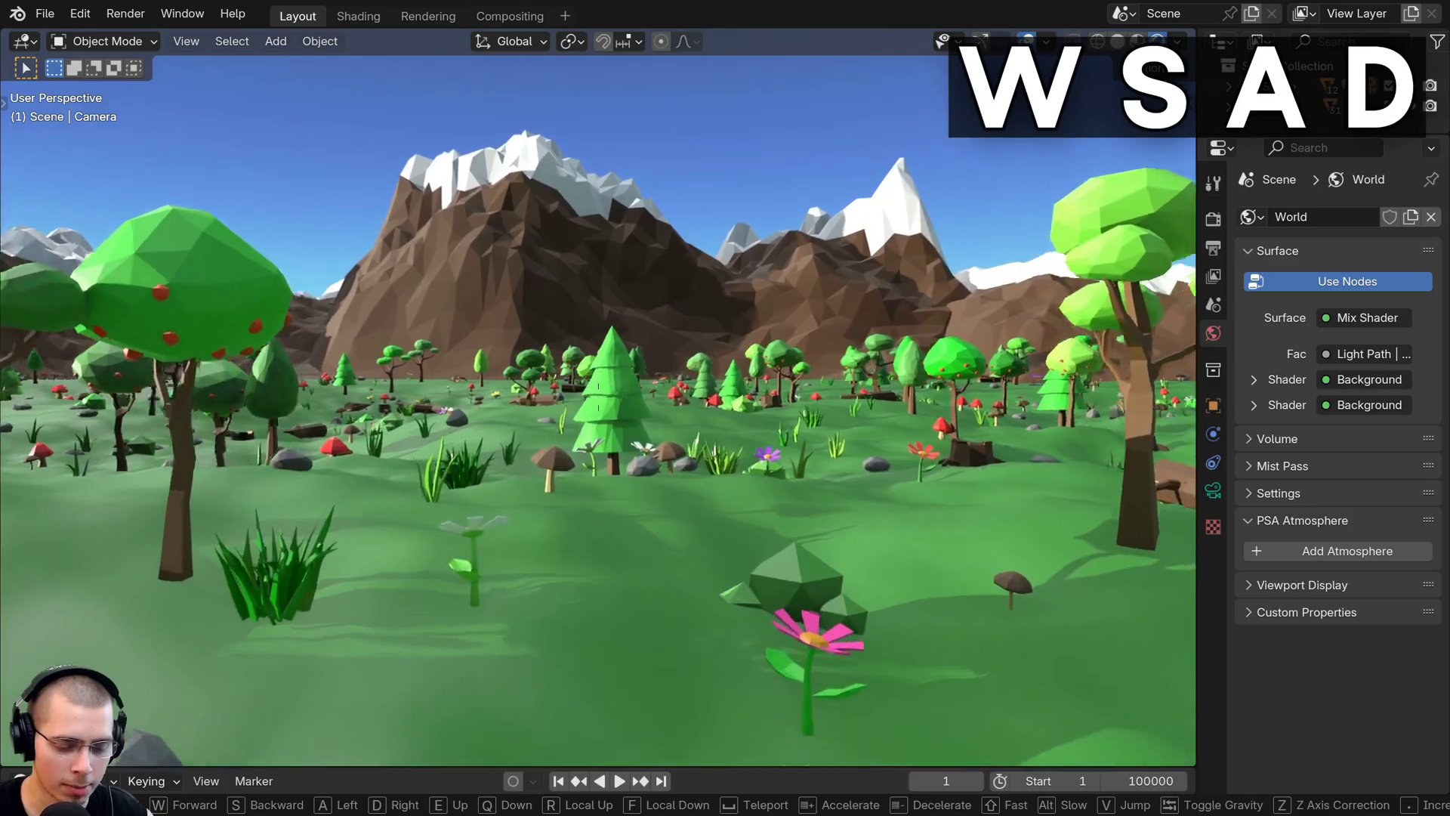
pyautogui.press('s')
pyautogui.press('a')
pyautogui.press('w')
pyautogui.press('d')
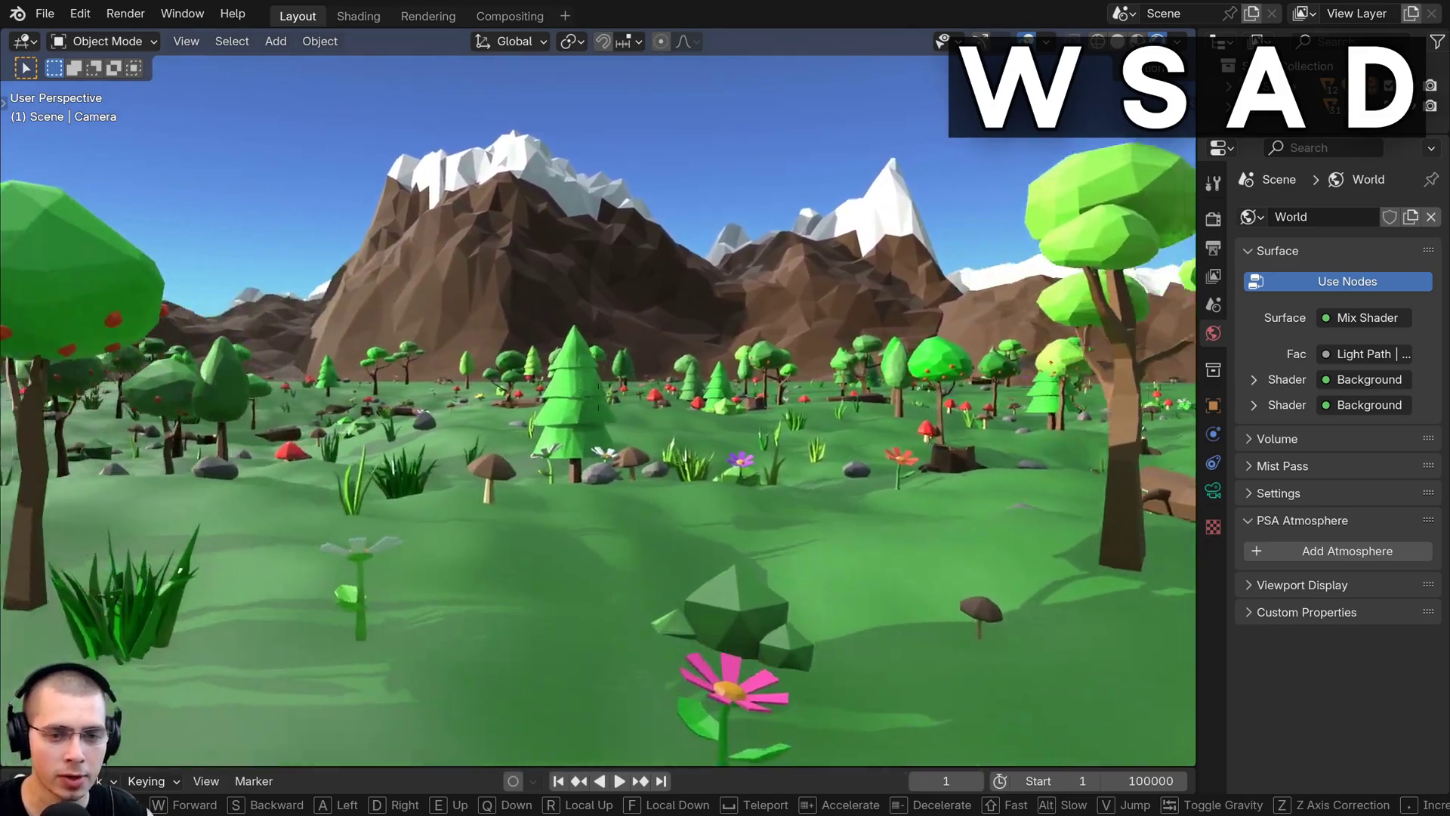
# Walk across the forest toward the large mountain, back away from it, and rise above the landscape to view it from the air
pyautogui.press('w')
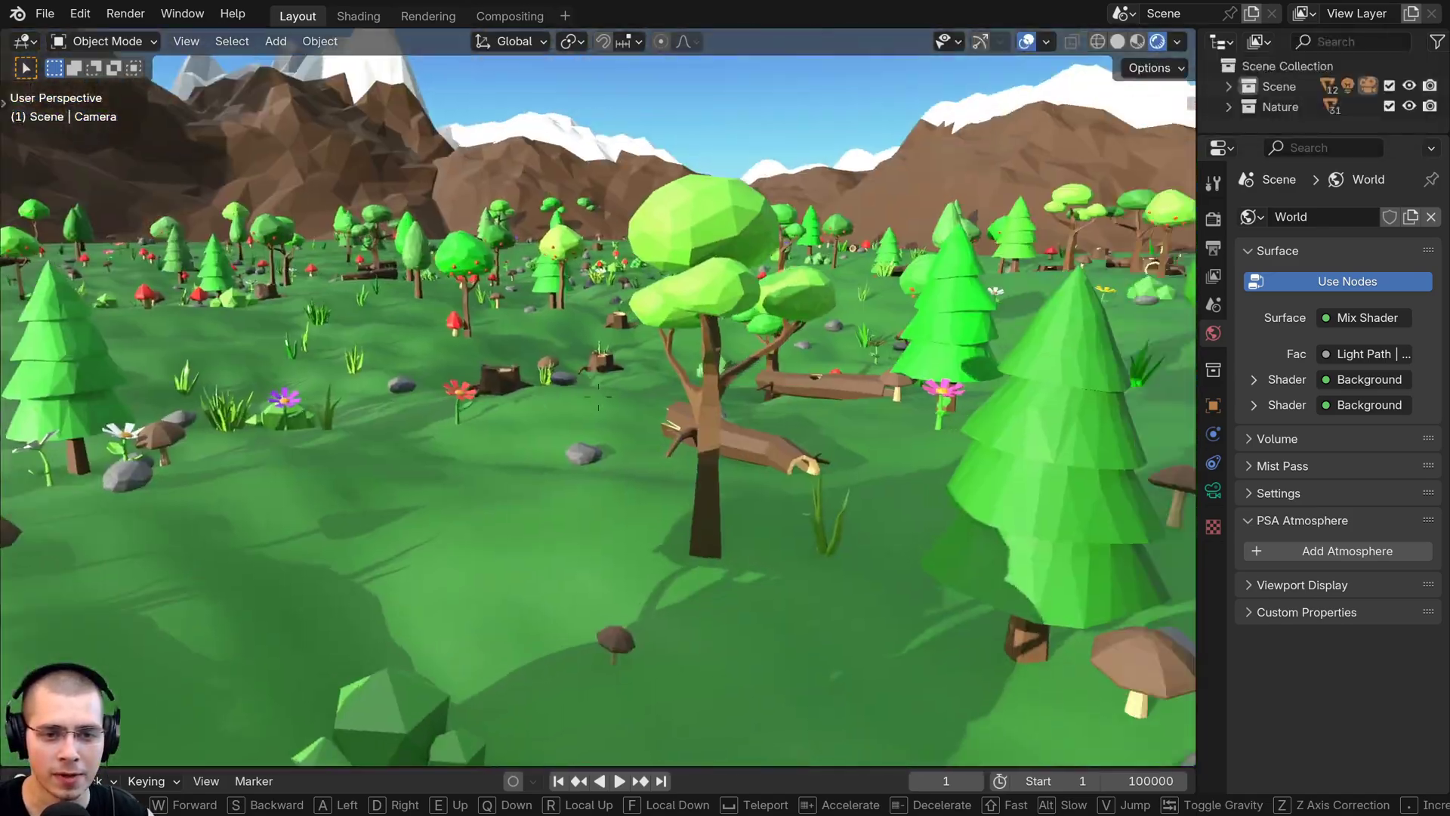
pyautogui.press('w')
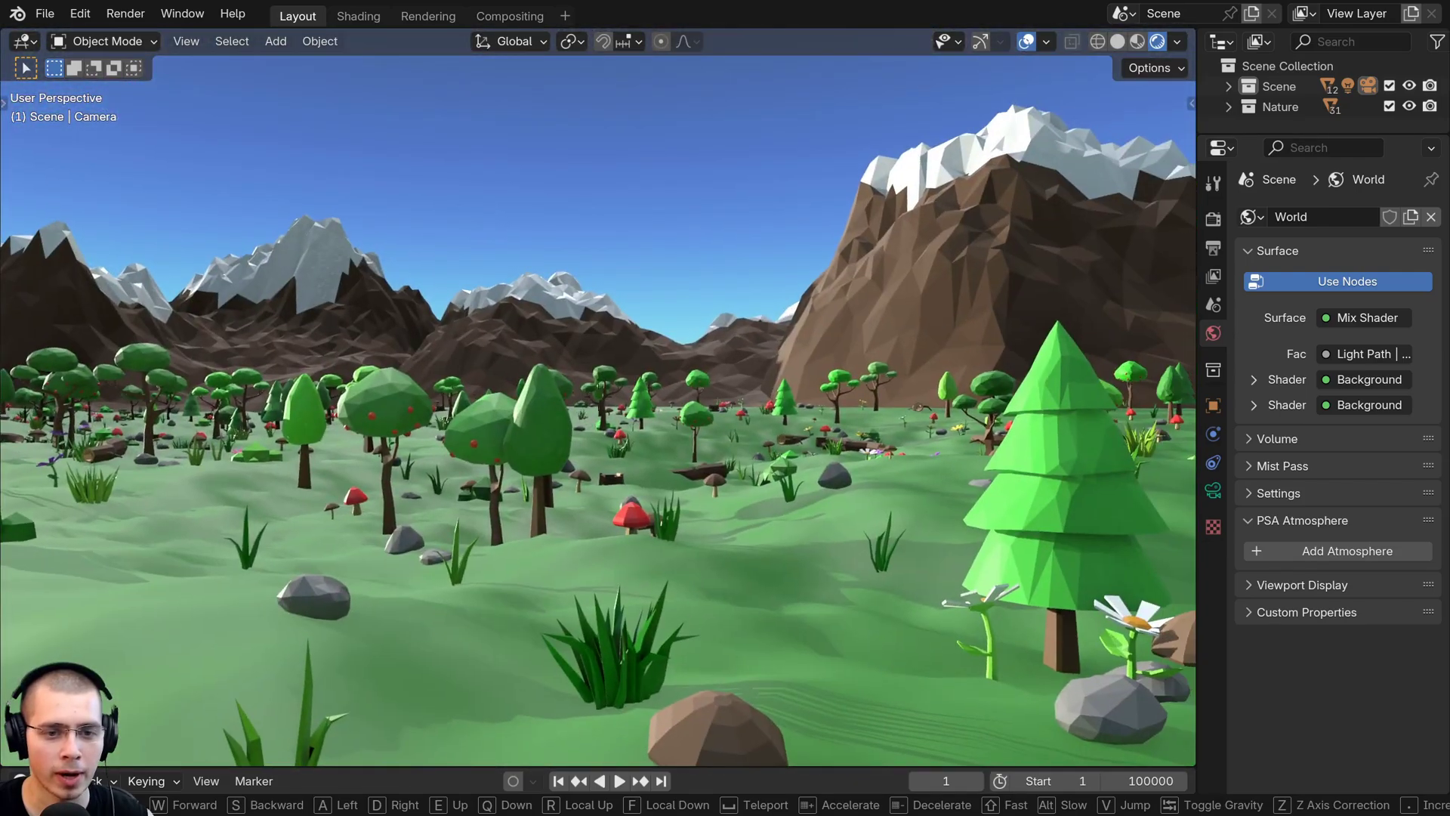
pyautogui.press('w')
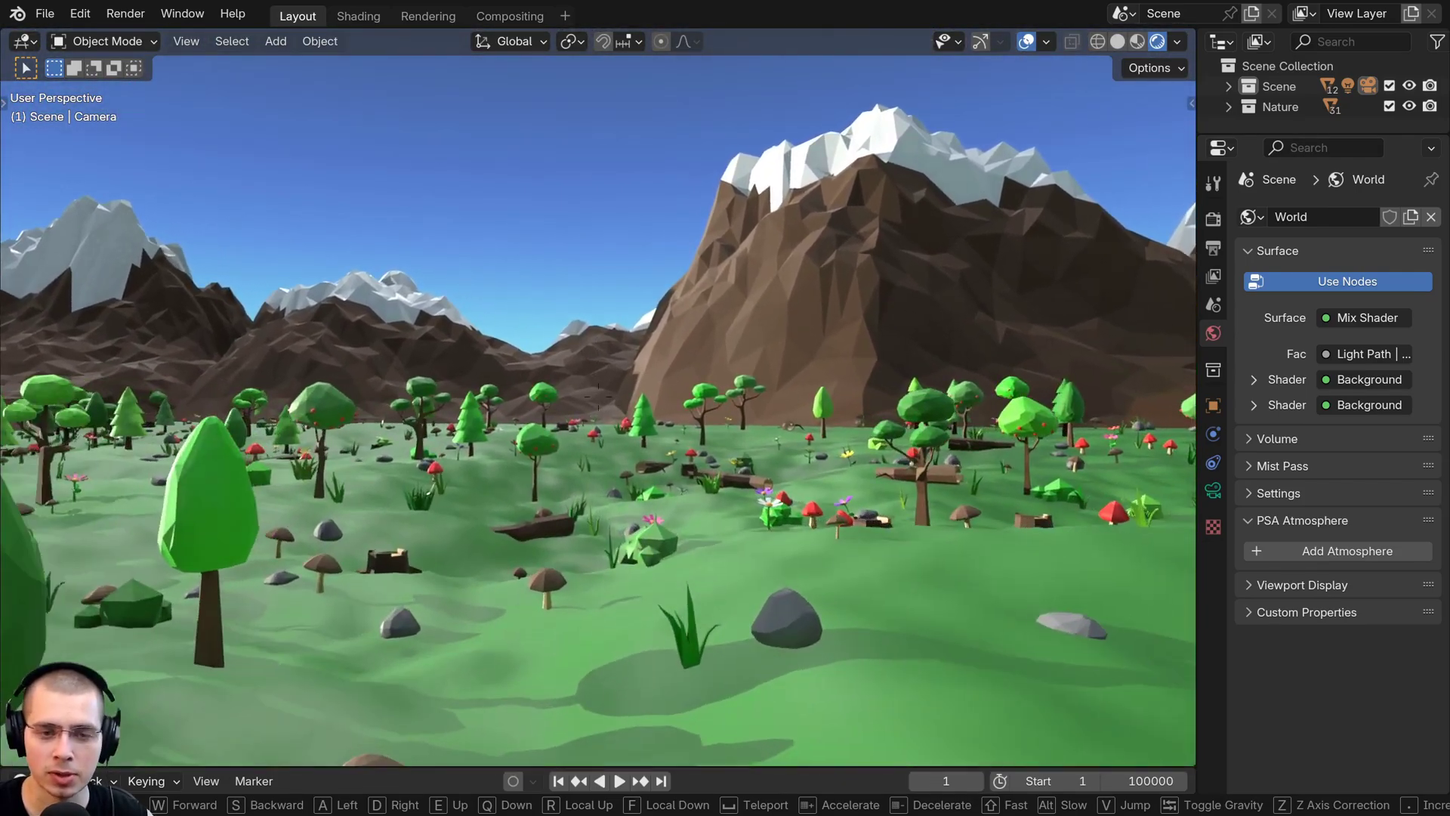
pyautogui.press('w')
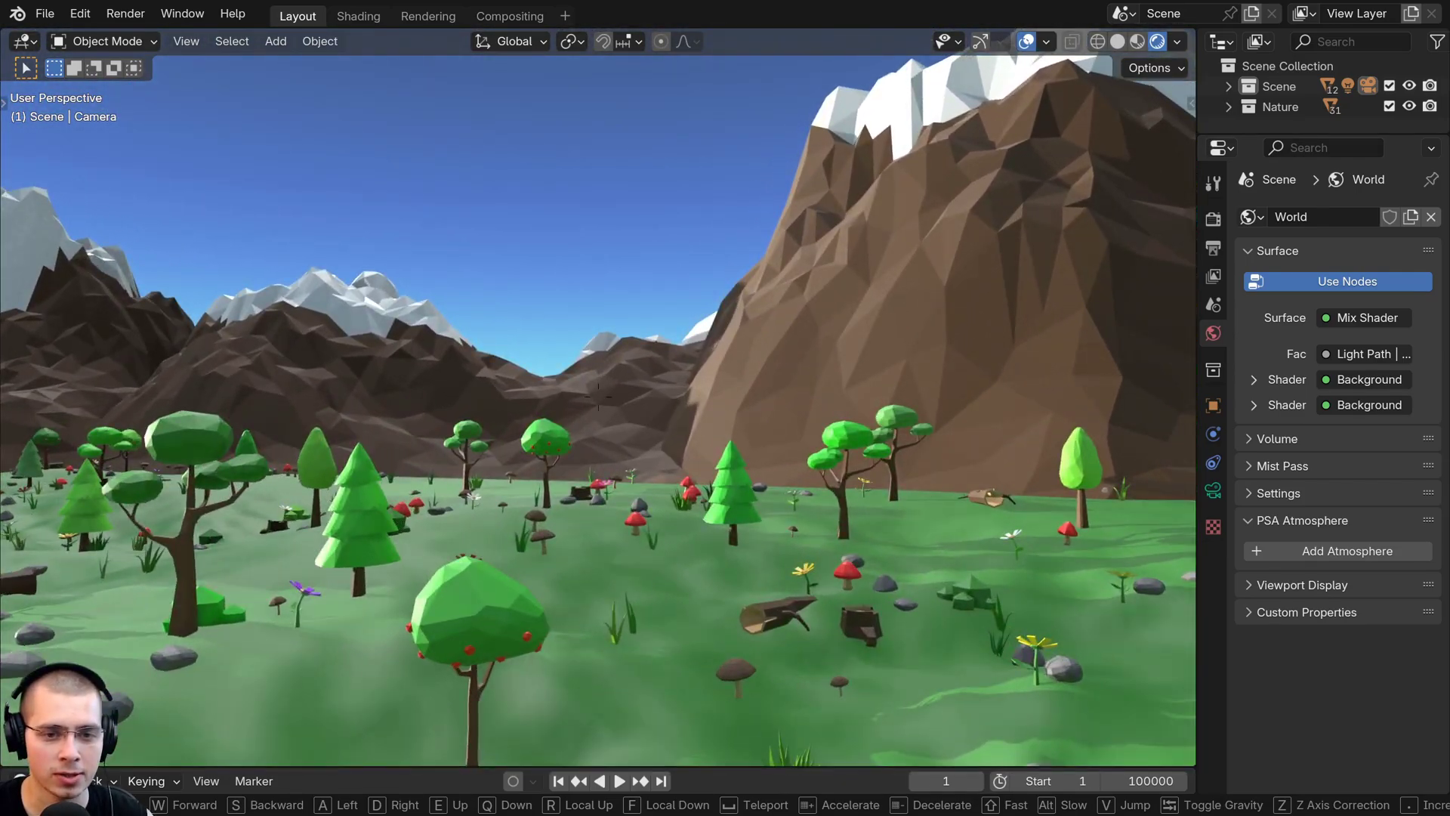
pyautogui.press('s')
pyautogui.press('s')
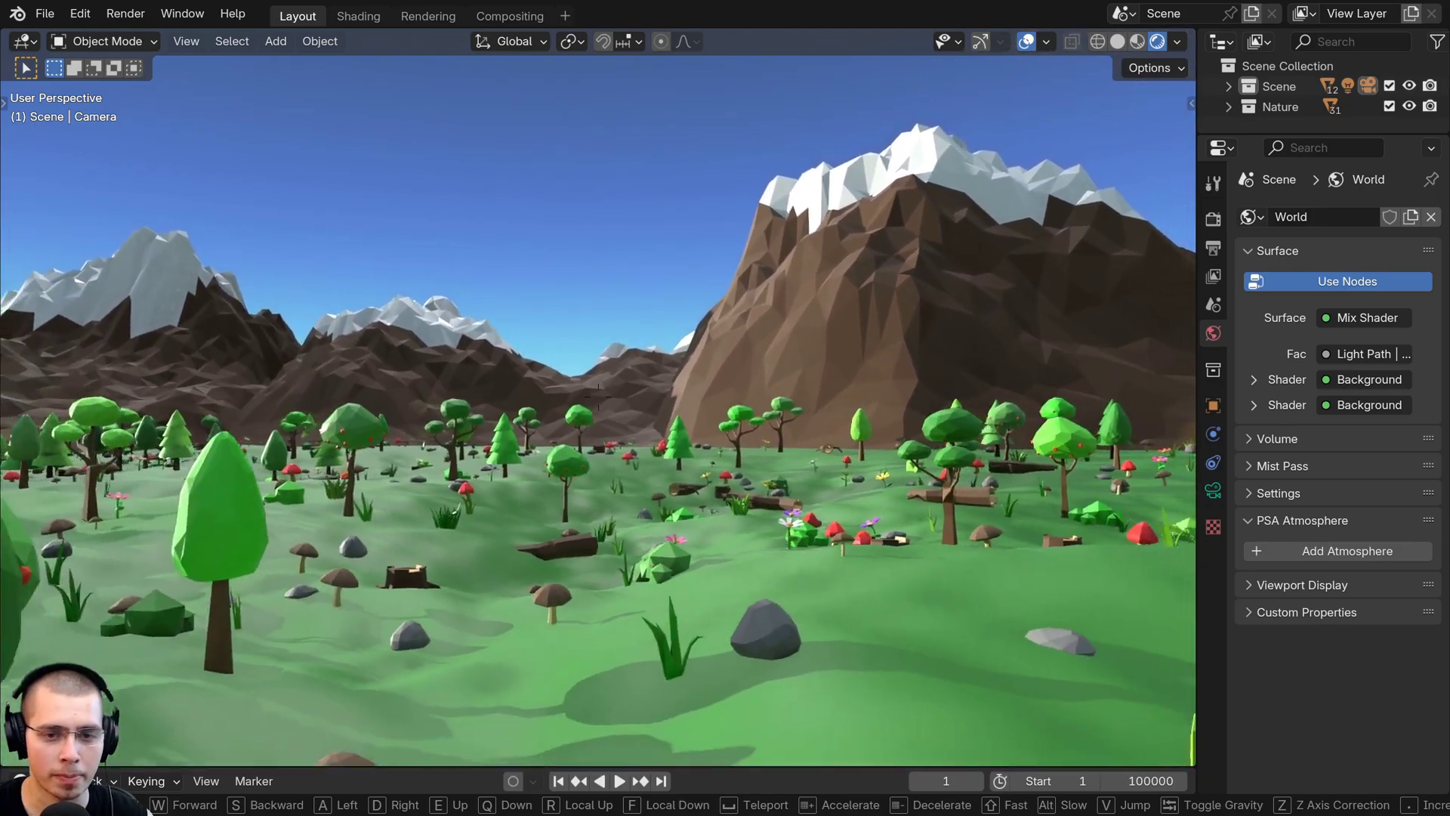
pyautogui.press('e')
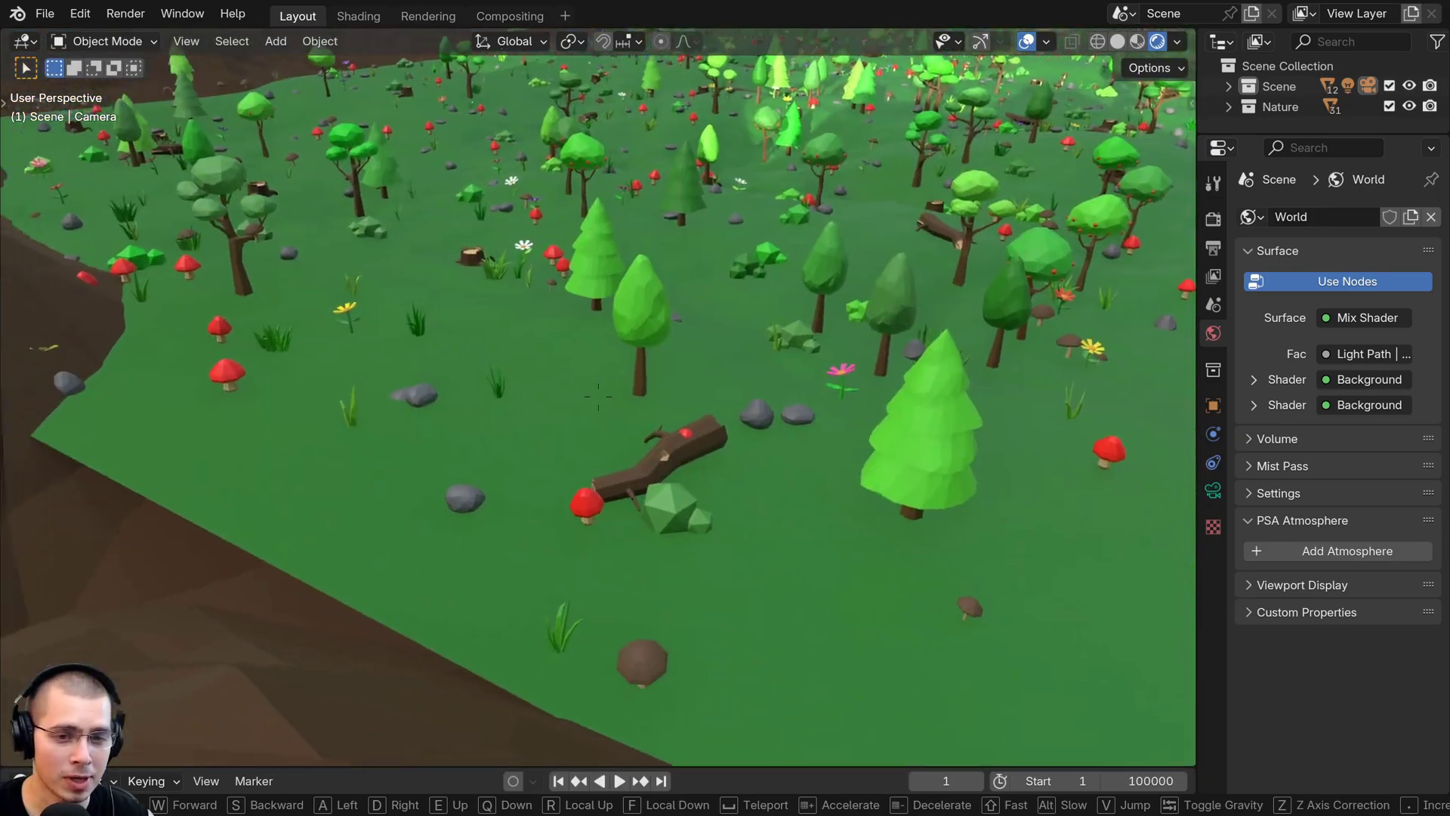
pyautogui.press('s')
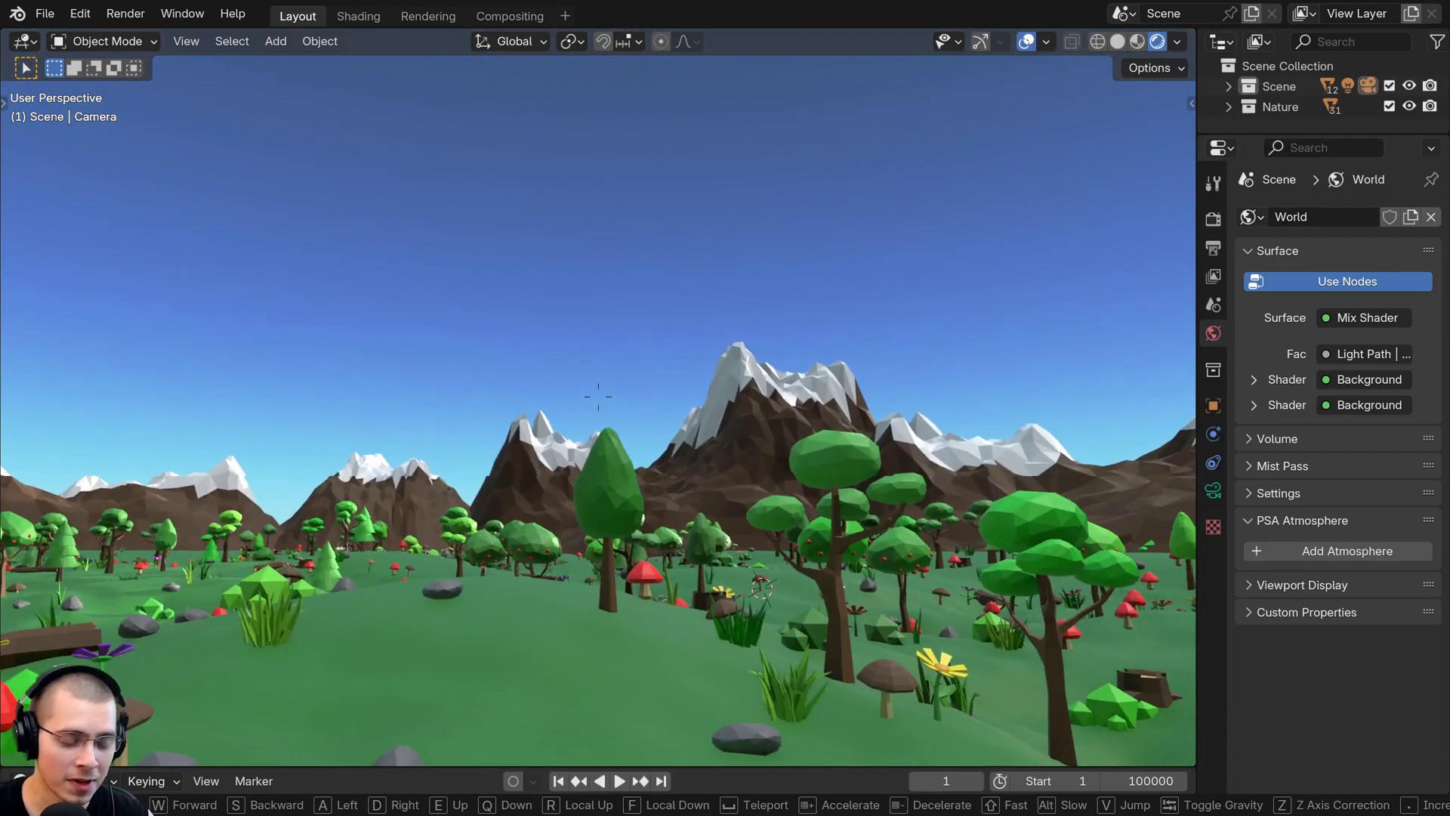
# Turn on gravity in walk navigation, jump, and walk along the forest ground among the trees, logs and mushrooms
pyautogui.press('Tab')
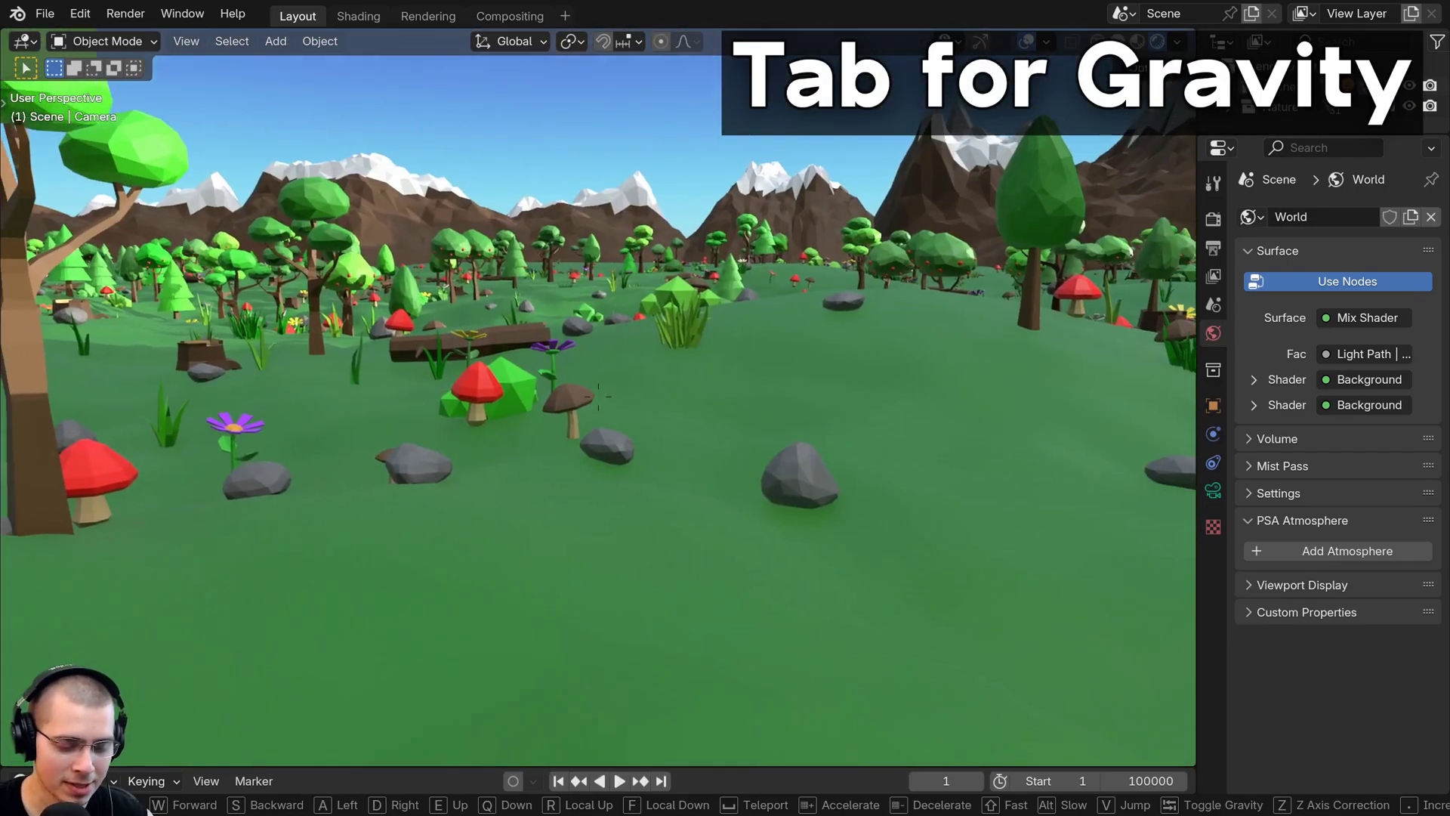
pyautogui.press('w')
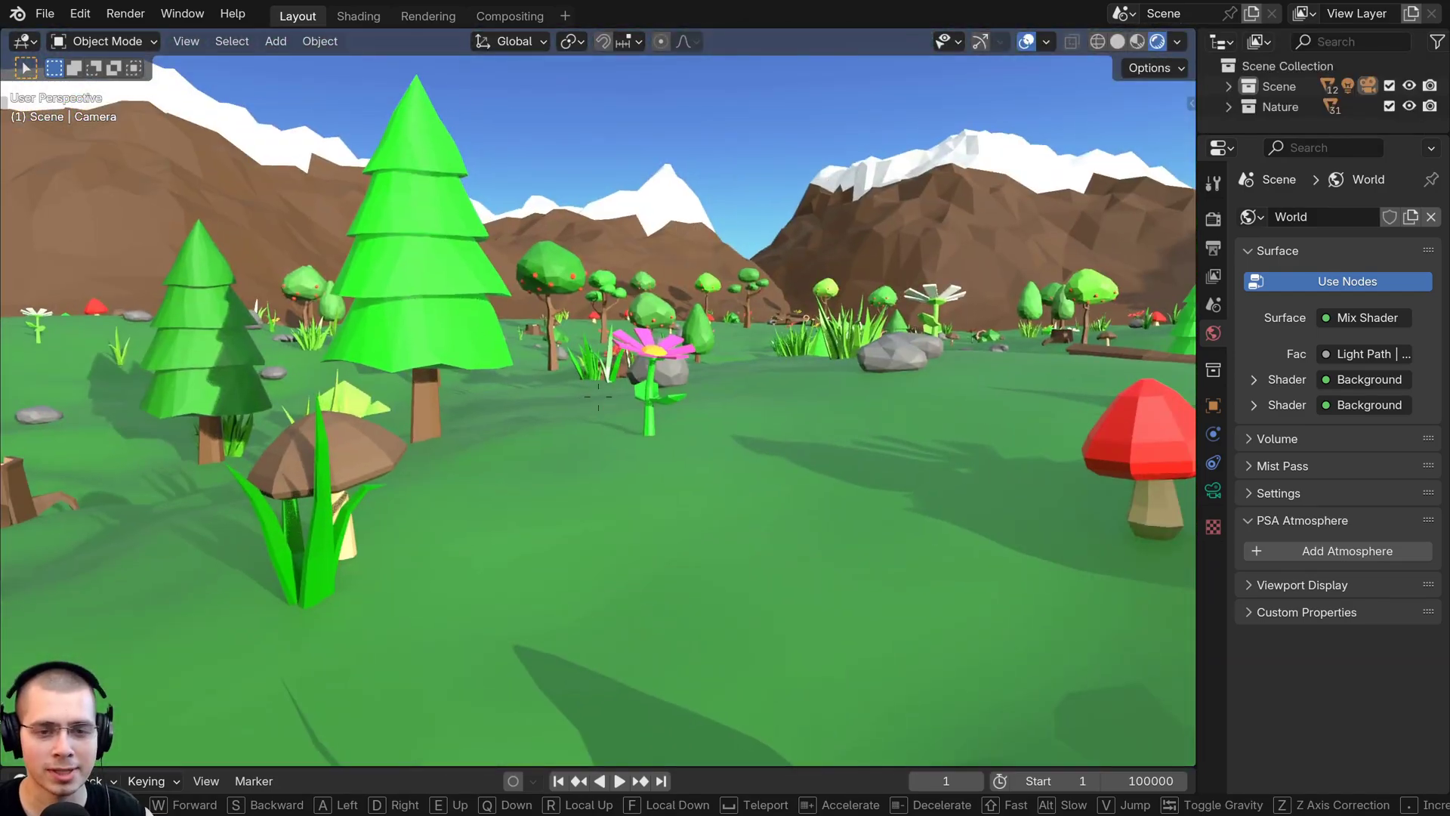
pyautogui.press('w')
pyautogui.press('v')
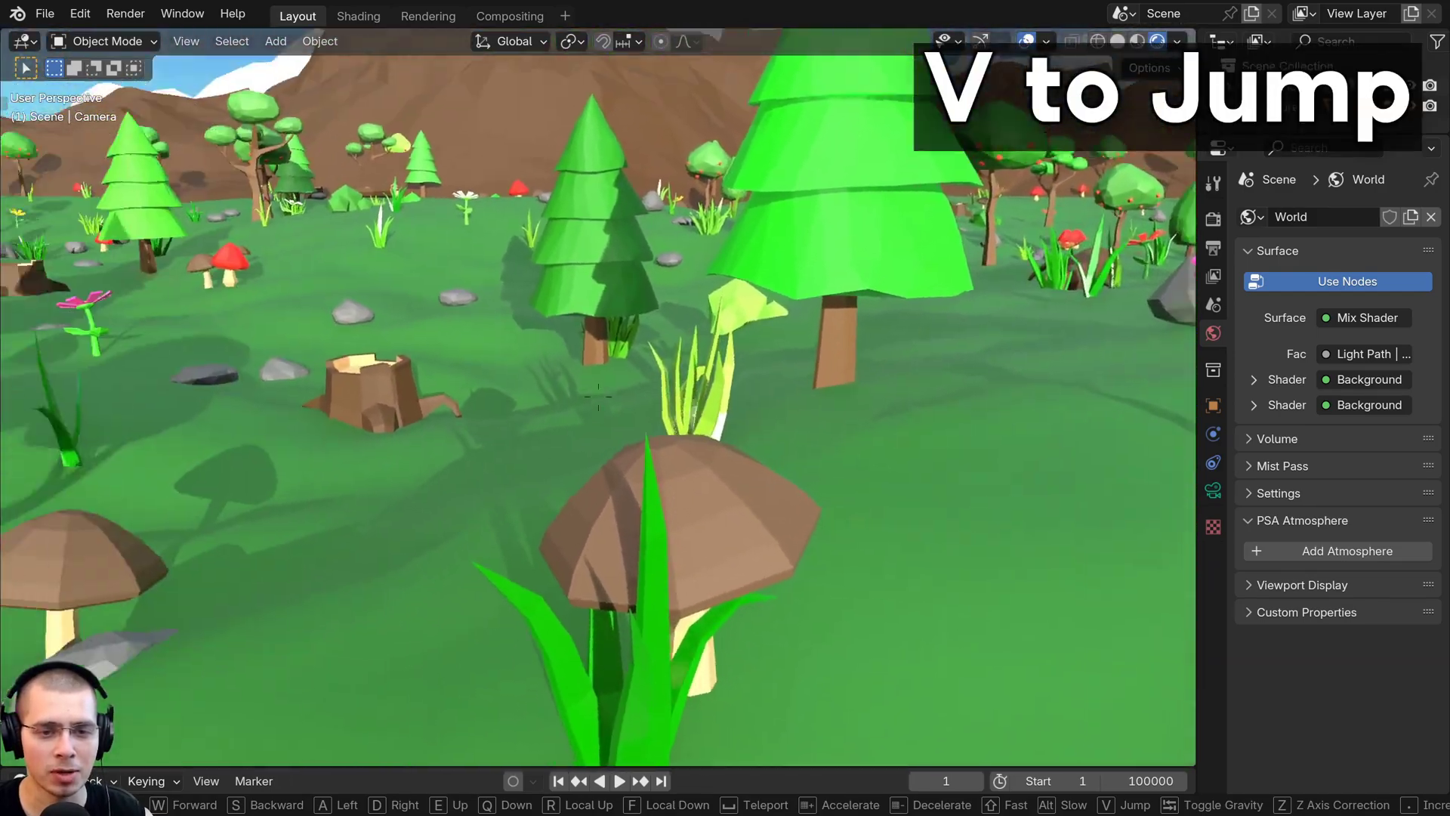
pyautogui.press('w')
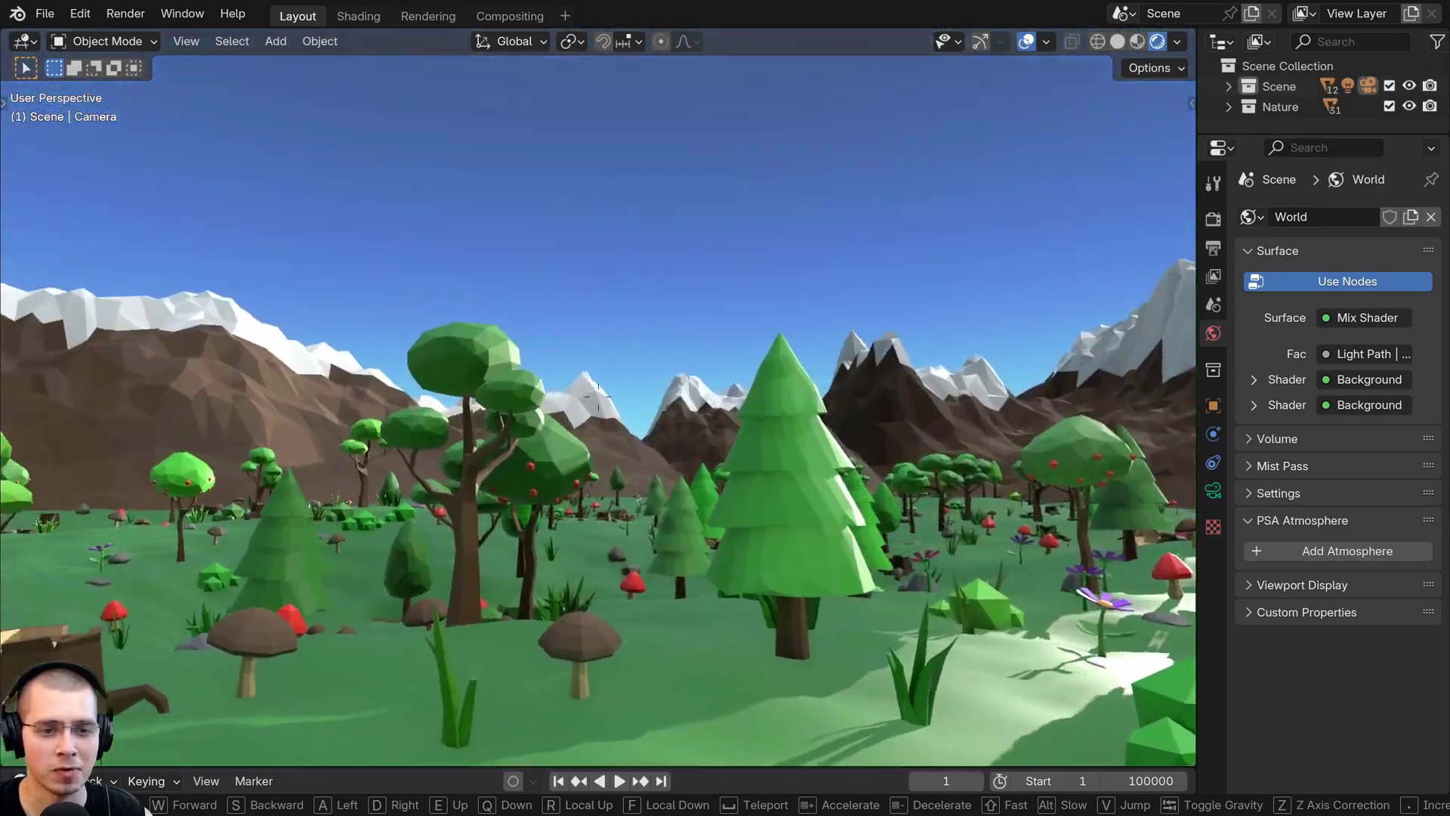
pyautogui.press('w')
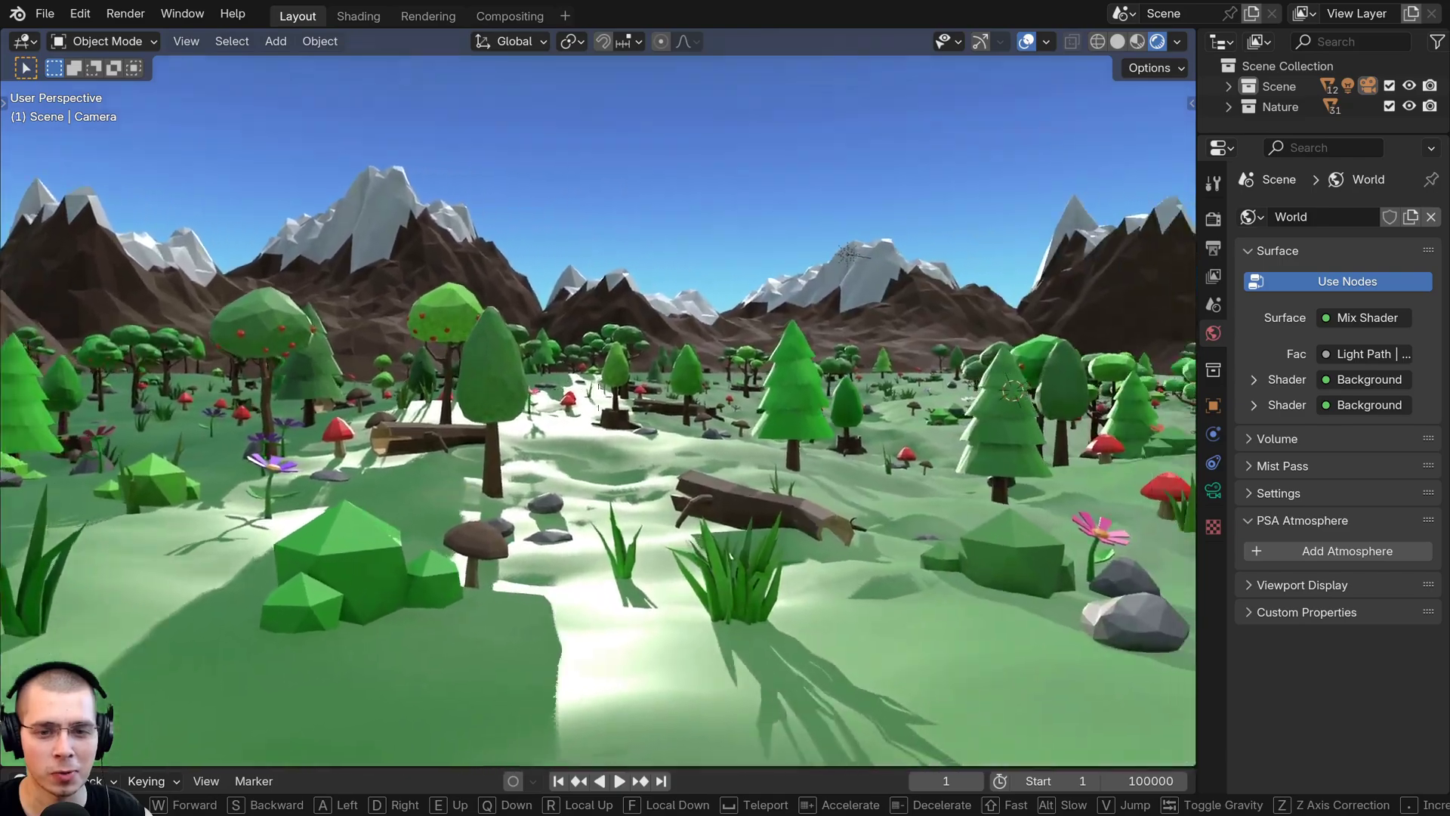
pyautogui.press('w')
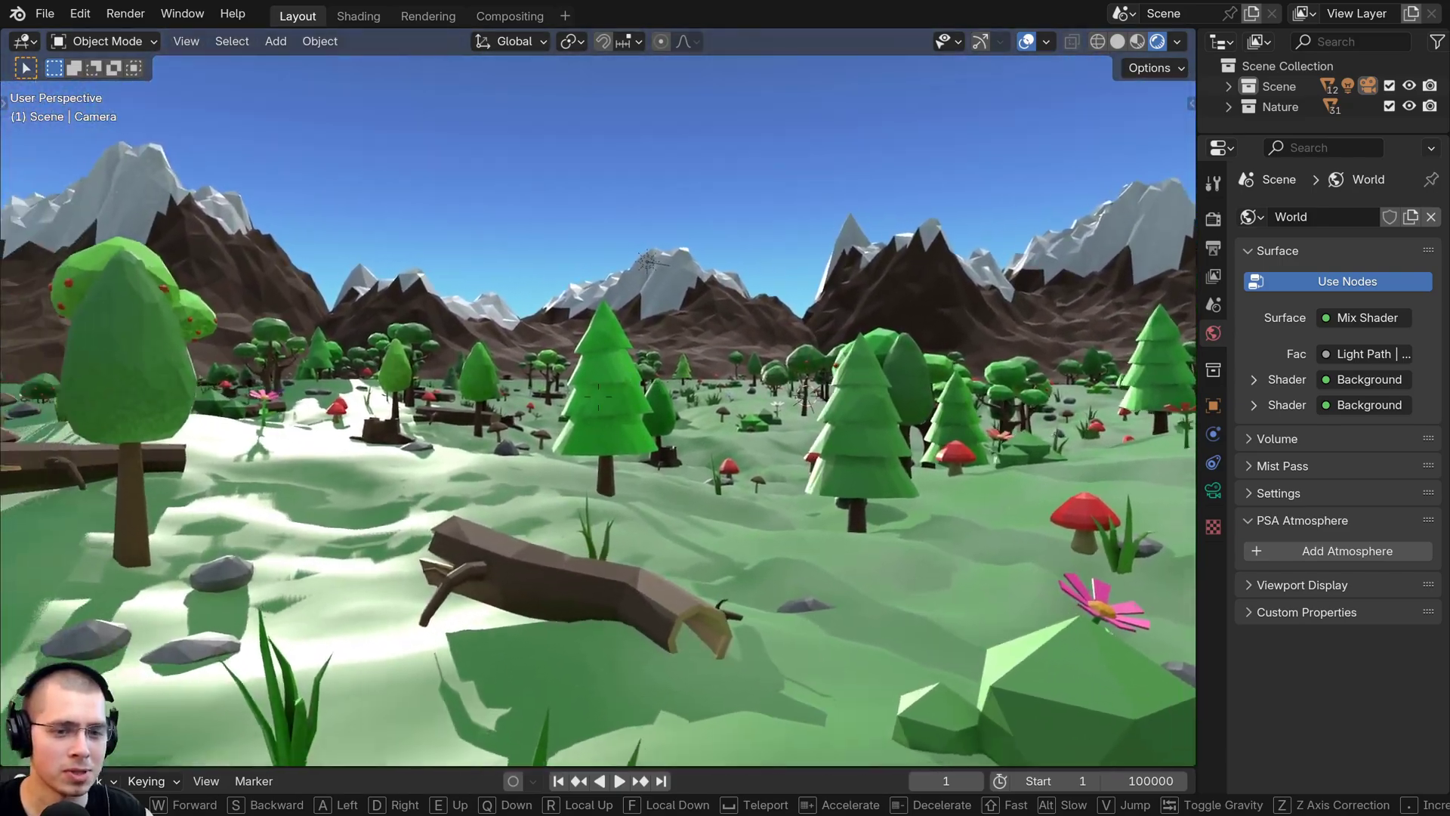
pyautogui.press('w')
pyautogui.press('w')
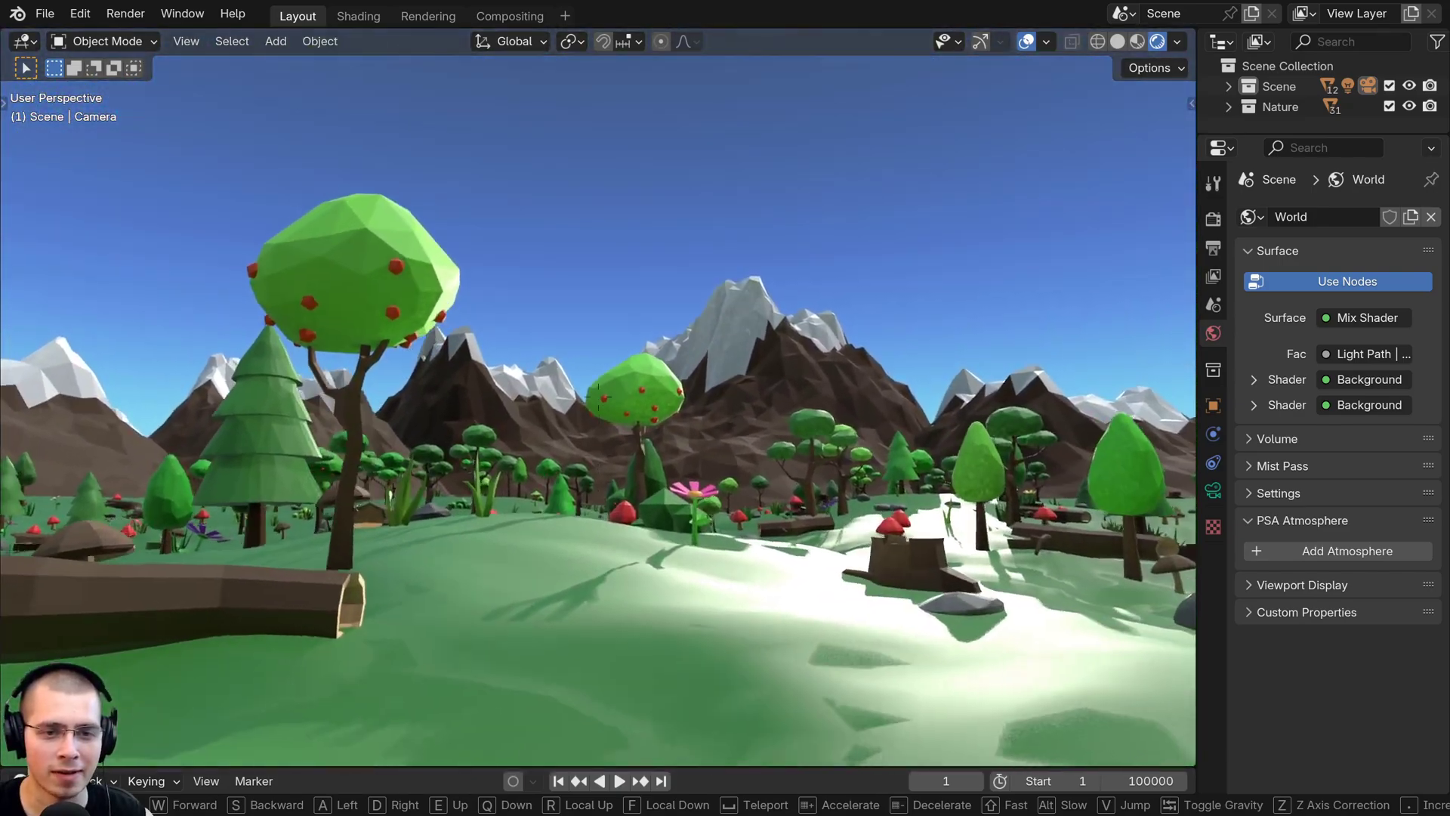
pyautogui.press('w')
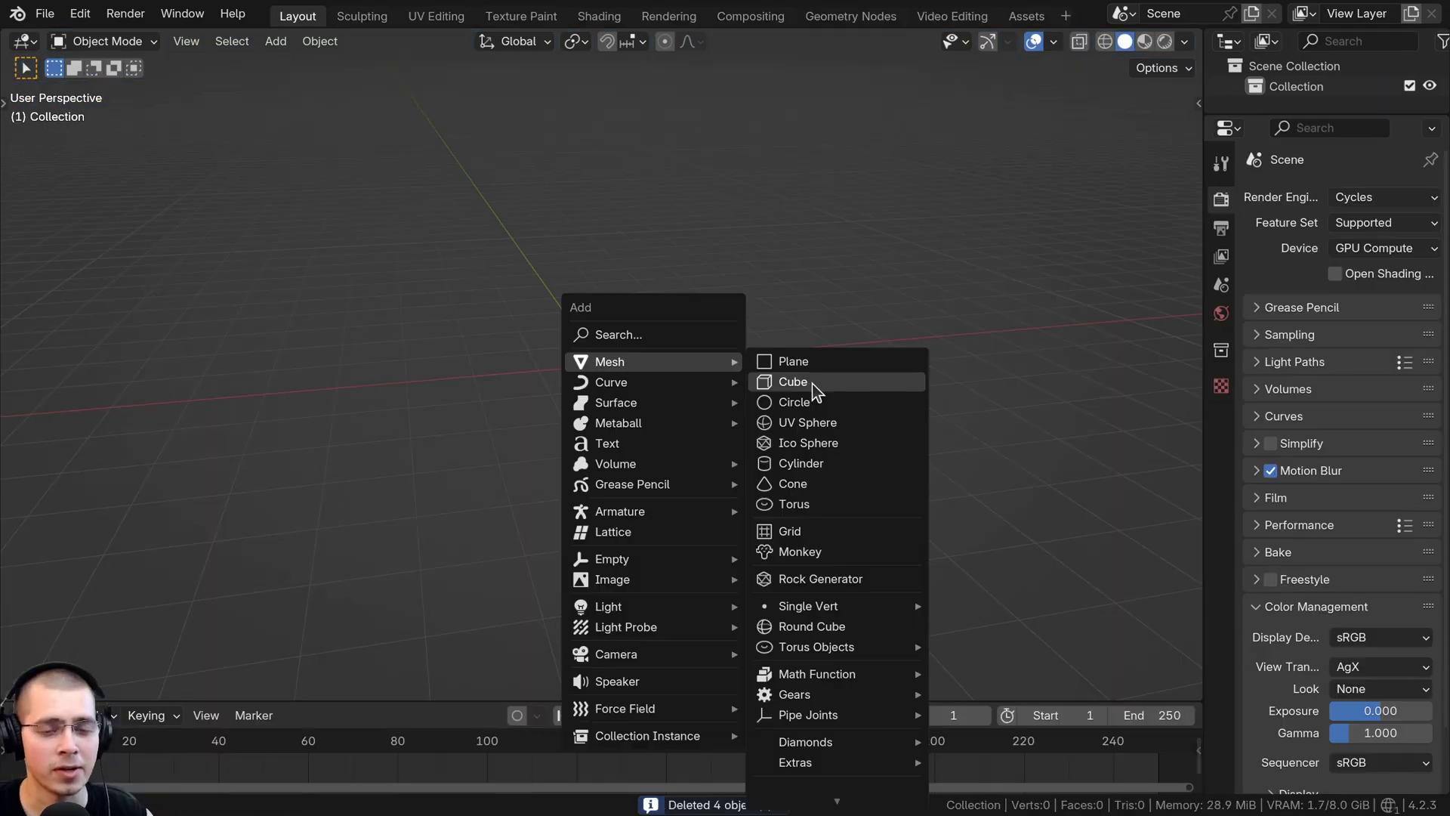
# Add a cube mesh to the empty scene and enter Edit Mode on it
pyautogui.click(812, 383)
pyautogui.scroll(3, 650, 323)
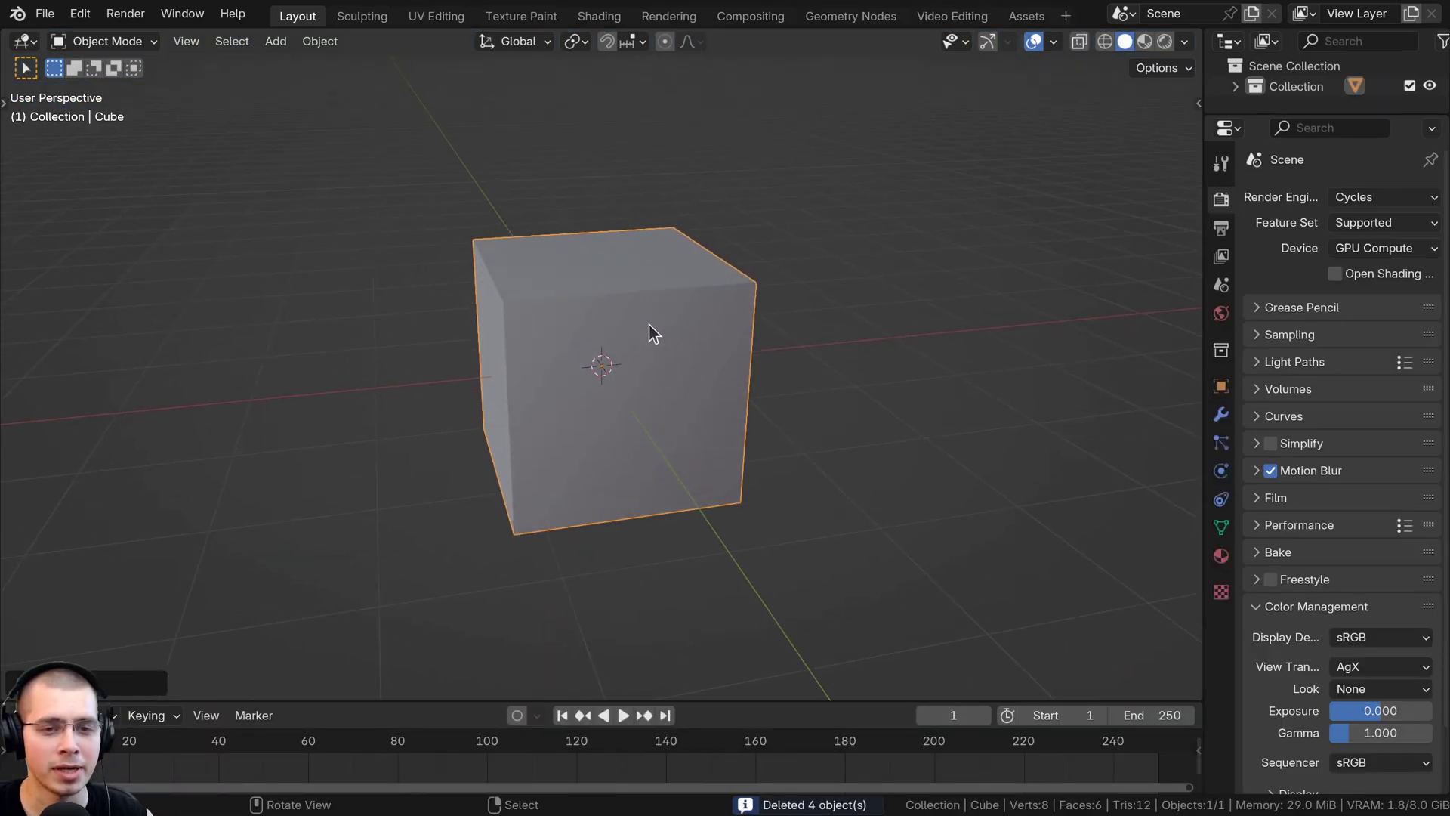
pyautogui.moveTo(623, 265); pyautogui.dragTo(520, 353, button='middle')
pyautogui.press('Tab')
# Try stretching the cube's mesh along the global X axis and along the Y axis, and undo both scalings
pyautogui.press('s')
pyautogui.press('x')
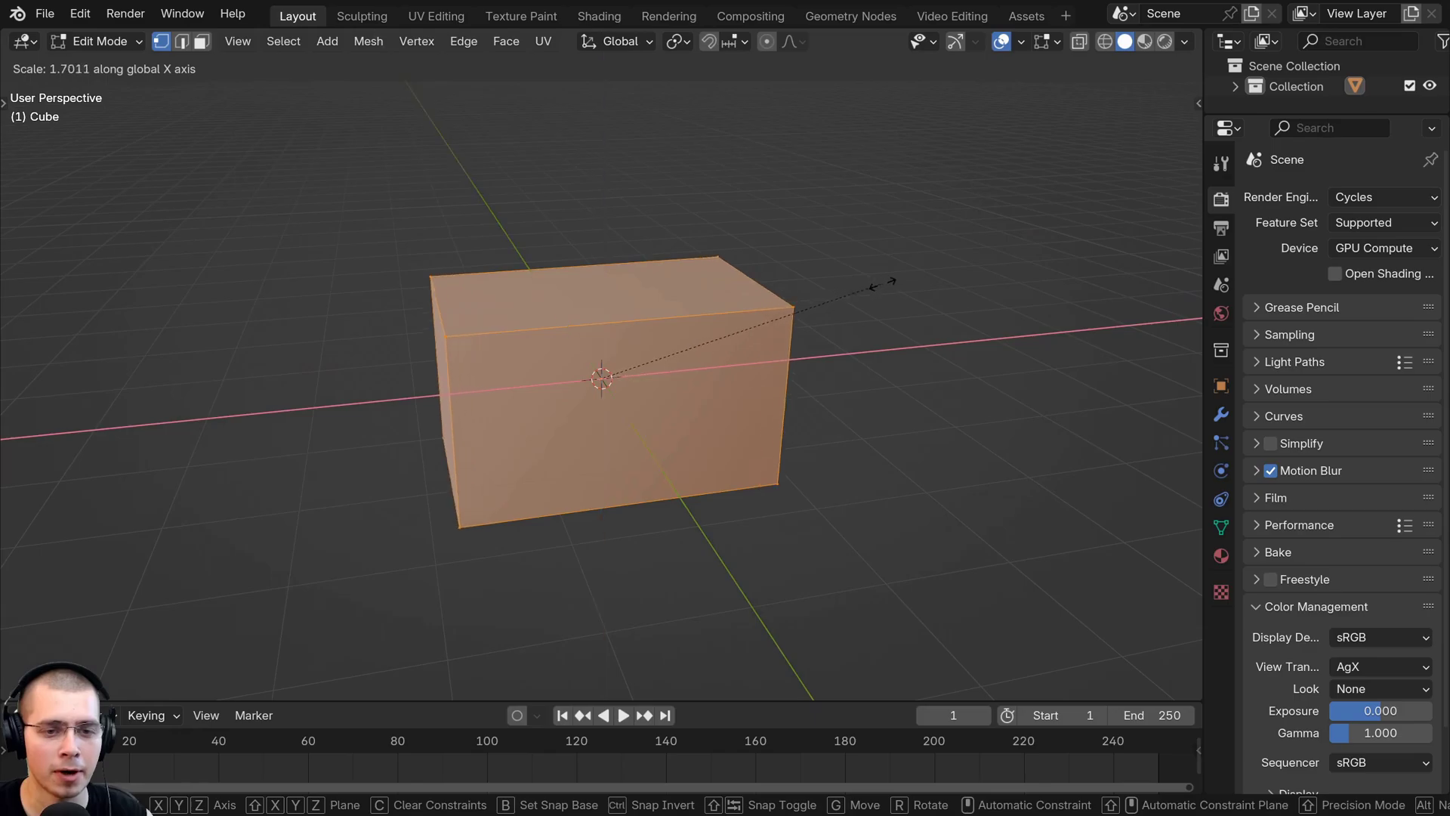
pyautogui.click(922, 285)
pyautogui.moveTo(626, 388); pyautogui.dragTo(725, 438, button='middle')
pyautogui.press('s')
pyautogui.press('y')
pyautogui.click(816, 495)
pyautogui.scroll(-3, 755, 468)
pyautogui.hotkey('ctrl', 'z')
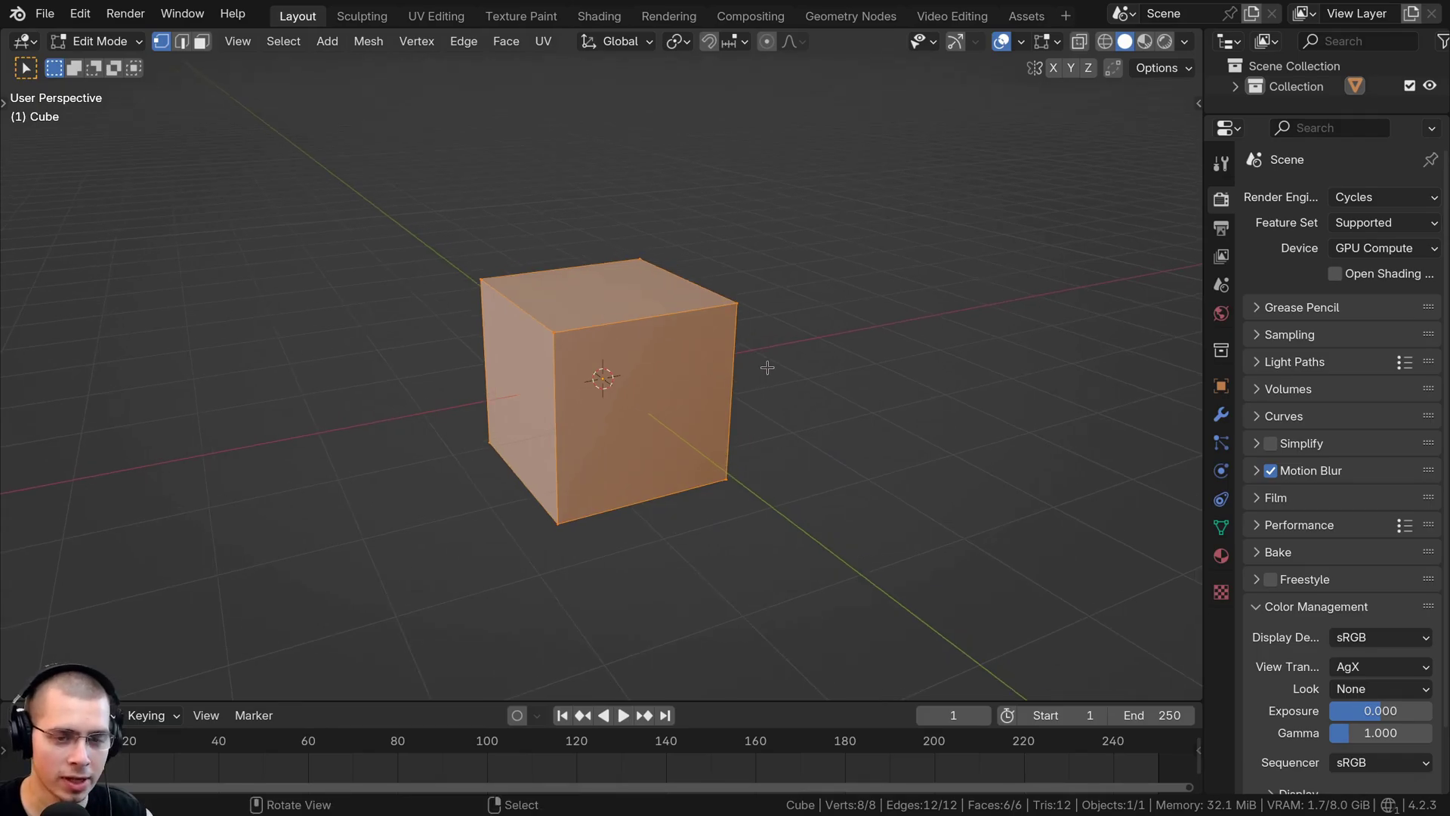
# Try scaling the cube's mesh with one global axis excluded at a time, including Z and X, and cancel the scaling
pyautogui.press('s')
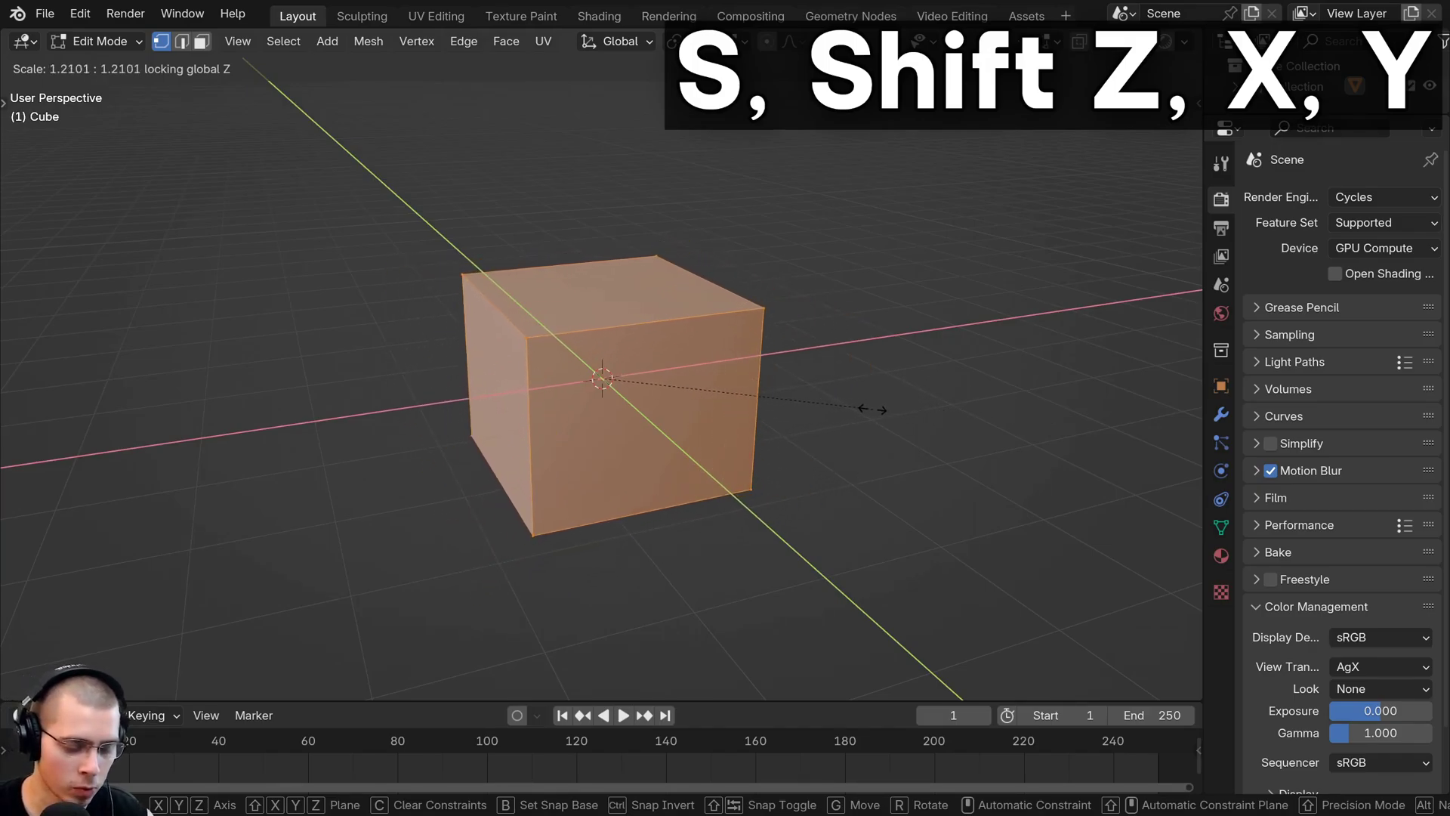
pyautogui.hotkey('shift', 'y')
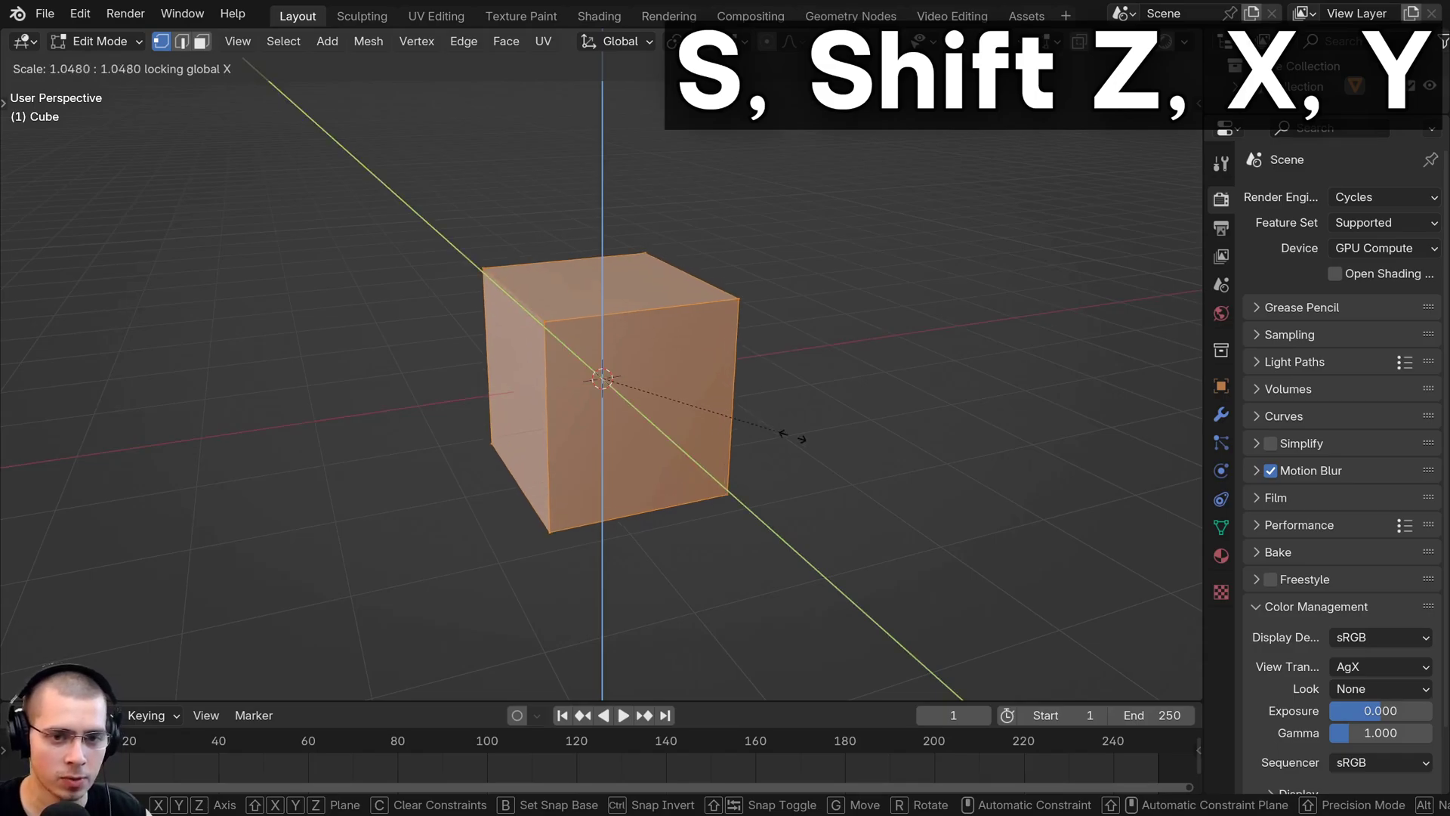
pyautogui.rightClick(654, 261)
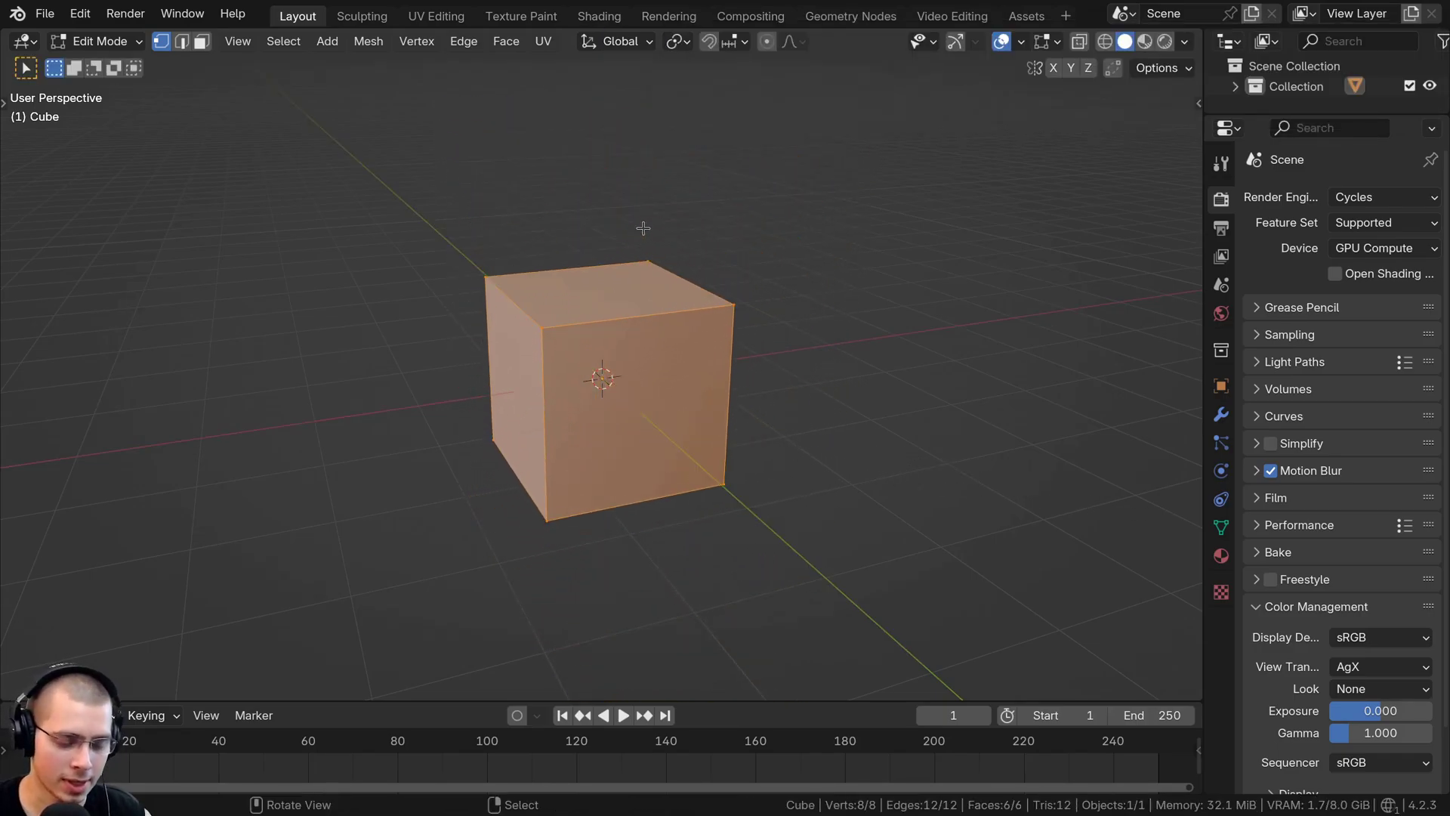
# Try rotating the cube's mesh with the global Z axis locked and with the Y axis locked, and cancel the rotation
pyautogui.press('r')
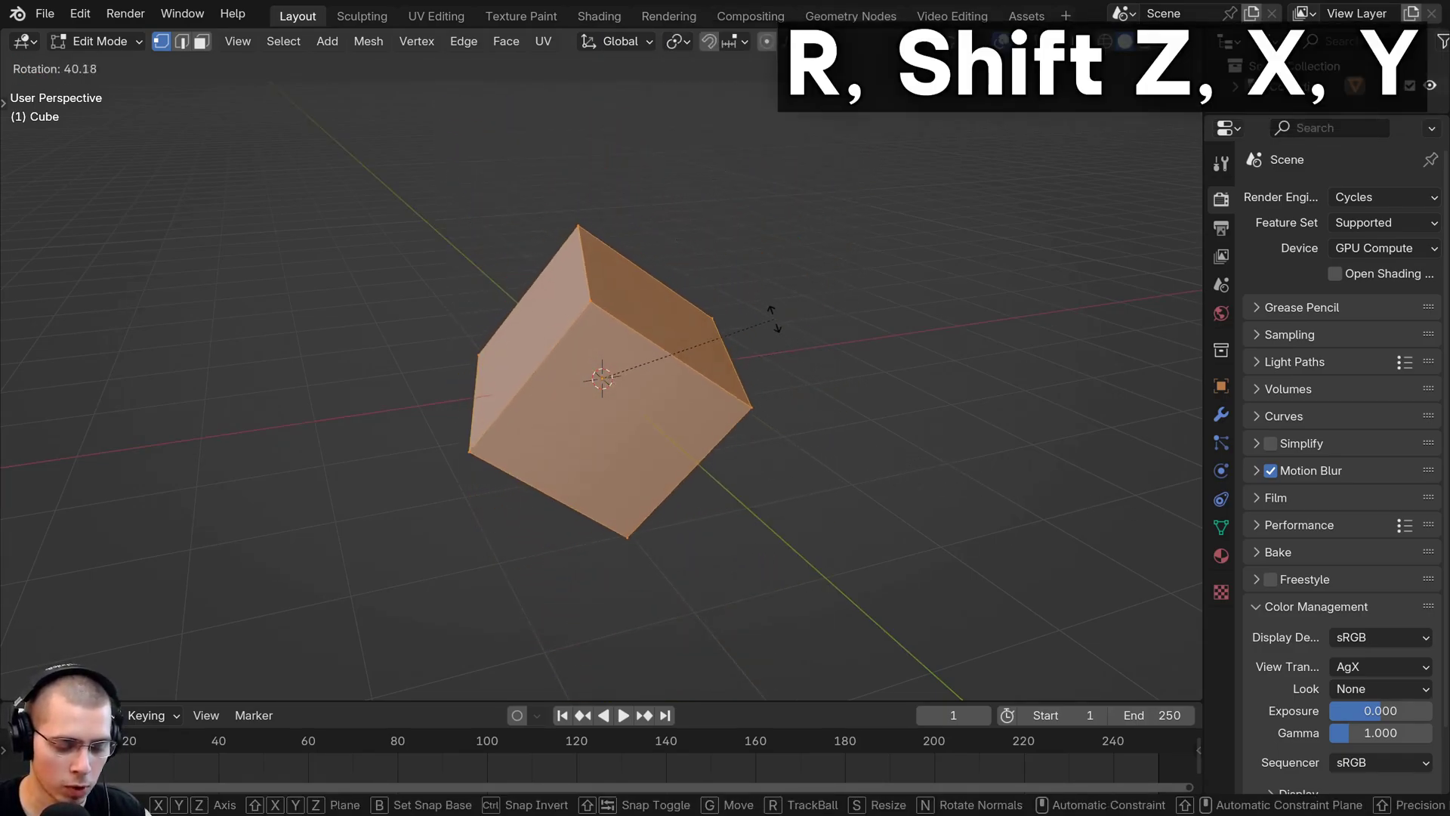
pyautogui.hotkey('shift', 'z')
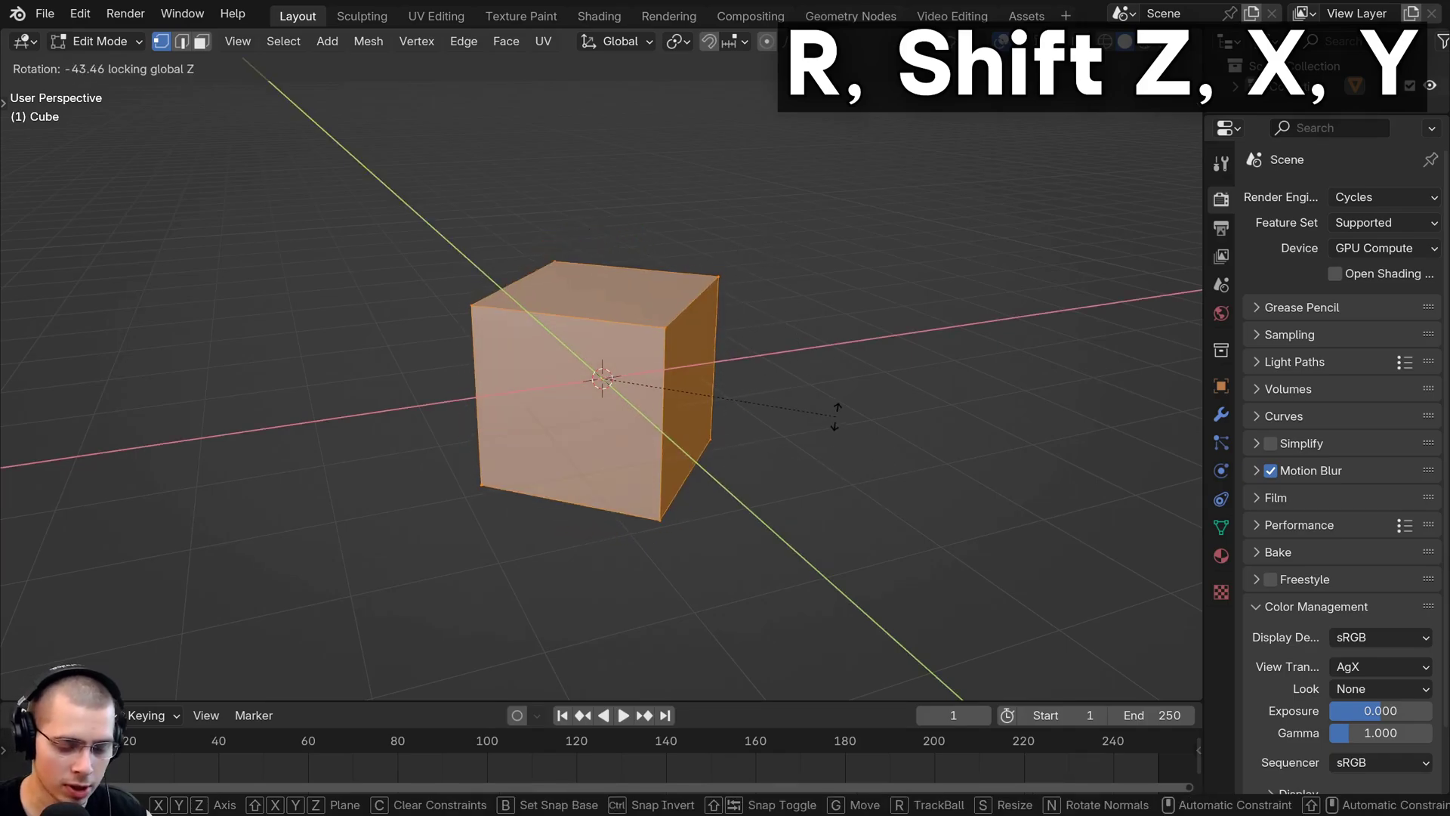
pyautogui.hotkey('shift', 'y')
pyautogui.press('Escape')
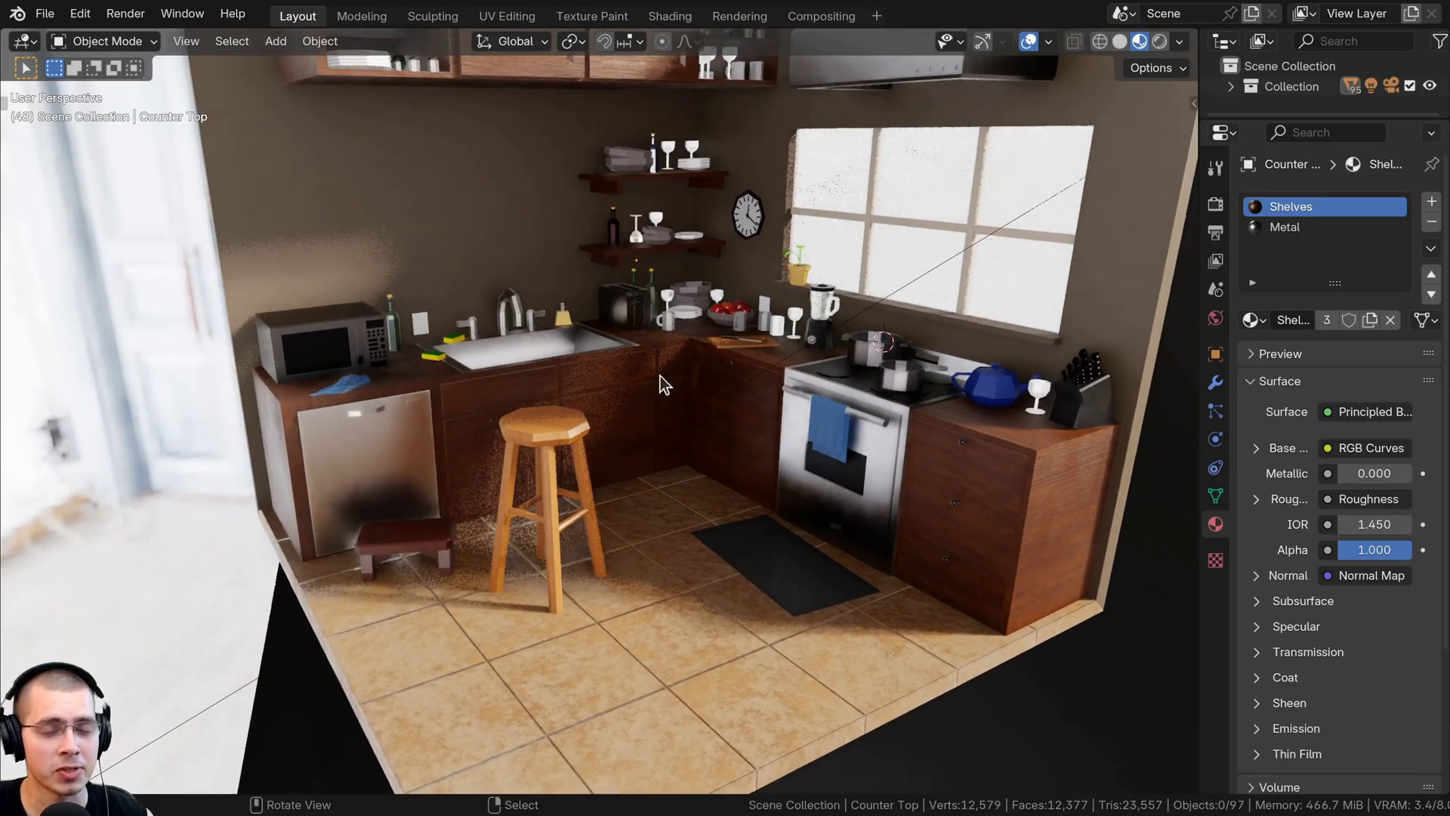
# Select the wooden stool in the kitchen scene and move it about 0.52 m along the global X axis
pyautogui.moveTo(660, 376); pyautogui.dragTo(639, 137, button='middle')
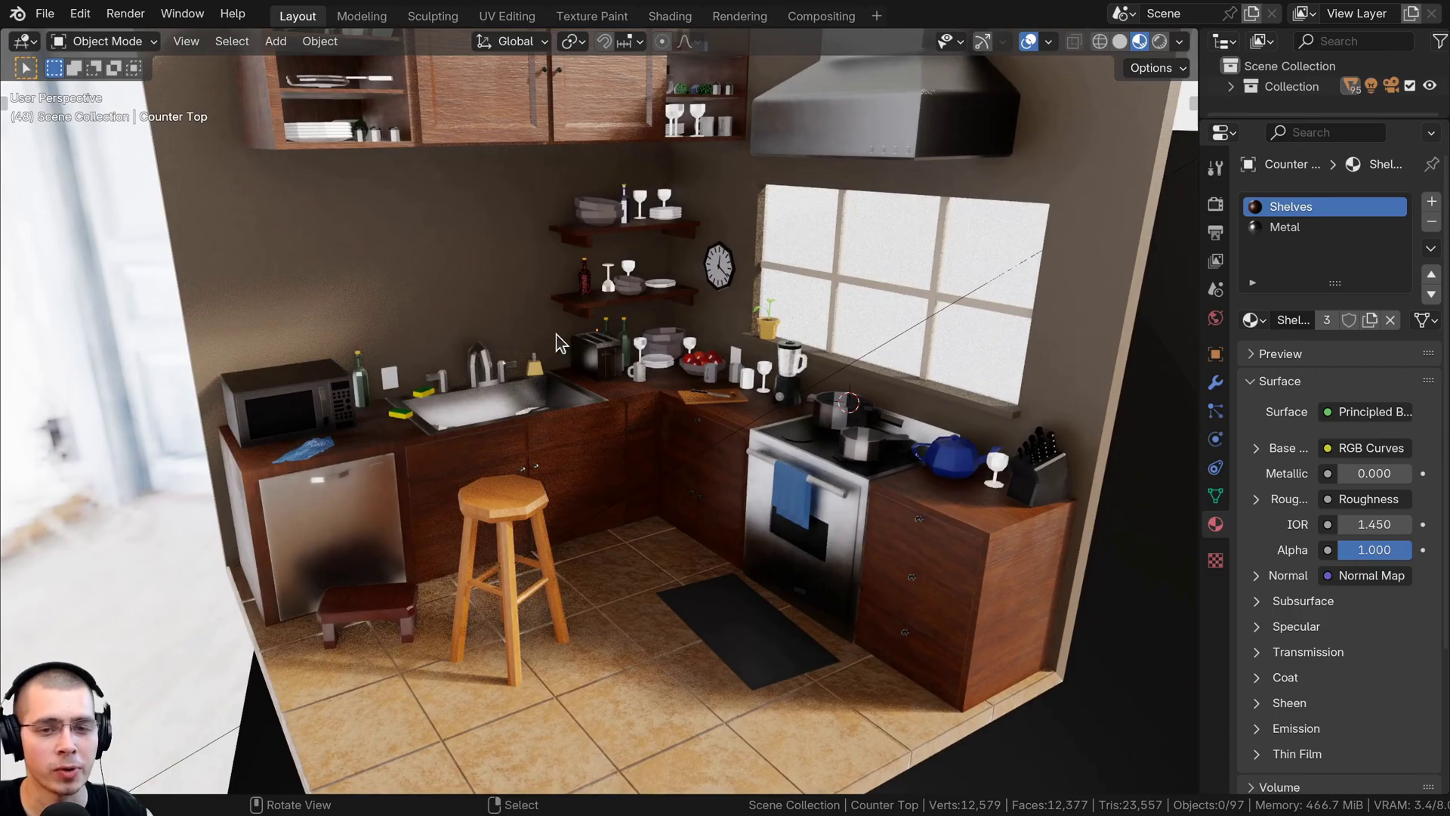
pyautogui.moveTo(556, 333); pyautogui.dragTo(638, 419, button='middle')
pyautogui.scroll(2, 562, 470)
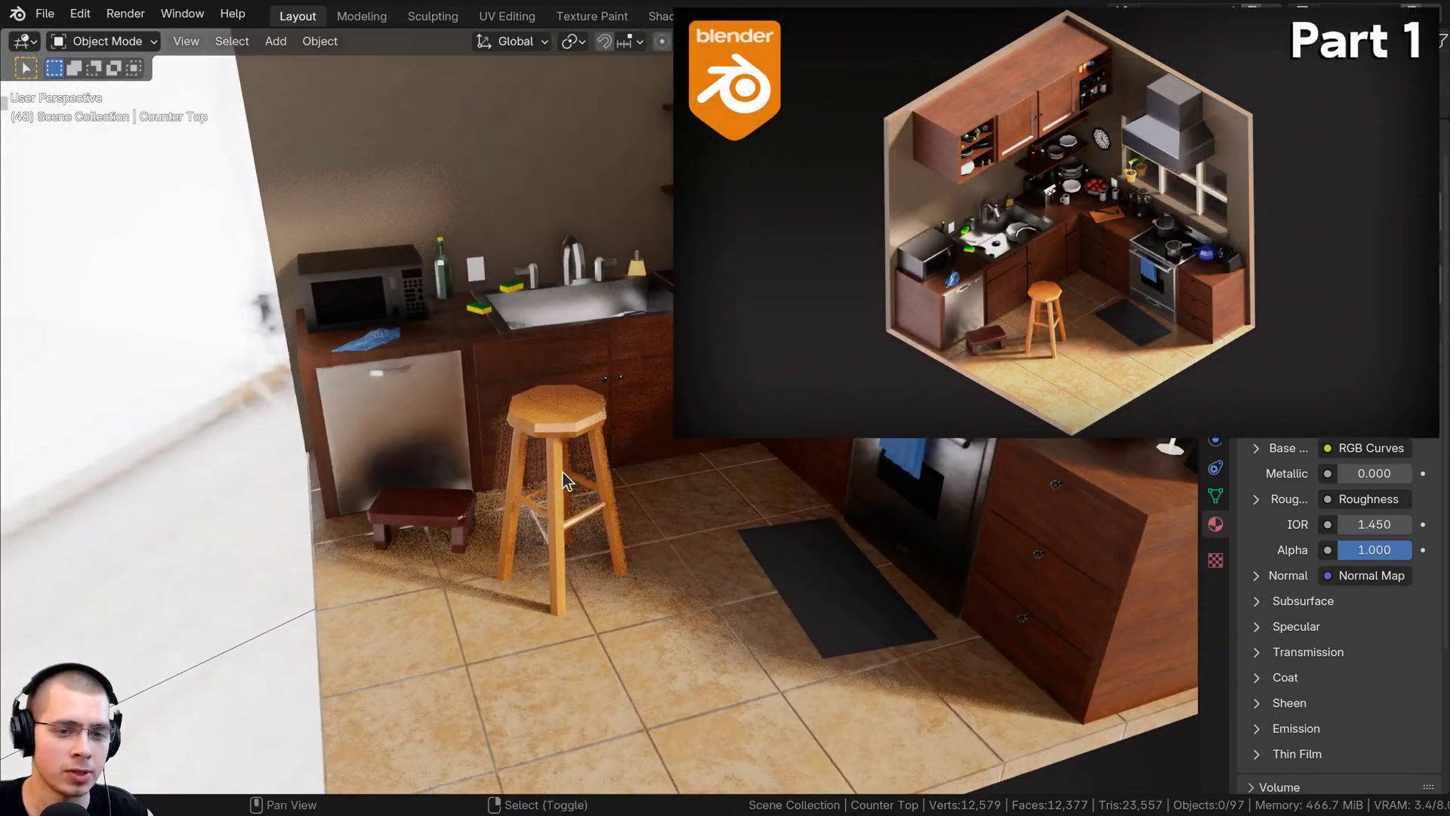
pyautogui.click(551, 412)
pyautogui.moveTo(549, 409); pyautogui.dragTo(533, 414, button='middle')
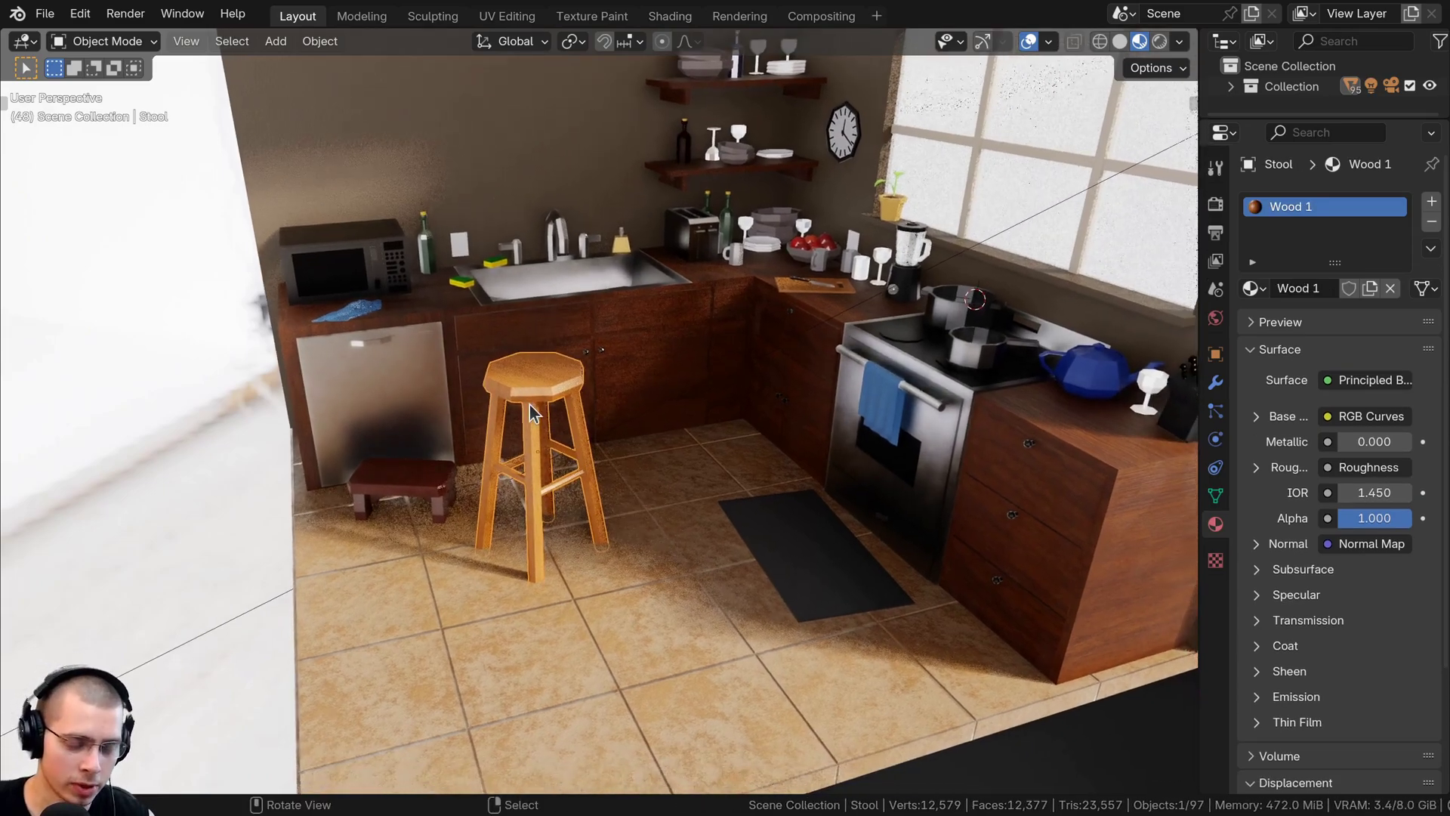
pyautogui.press('g')
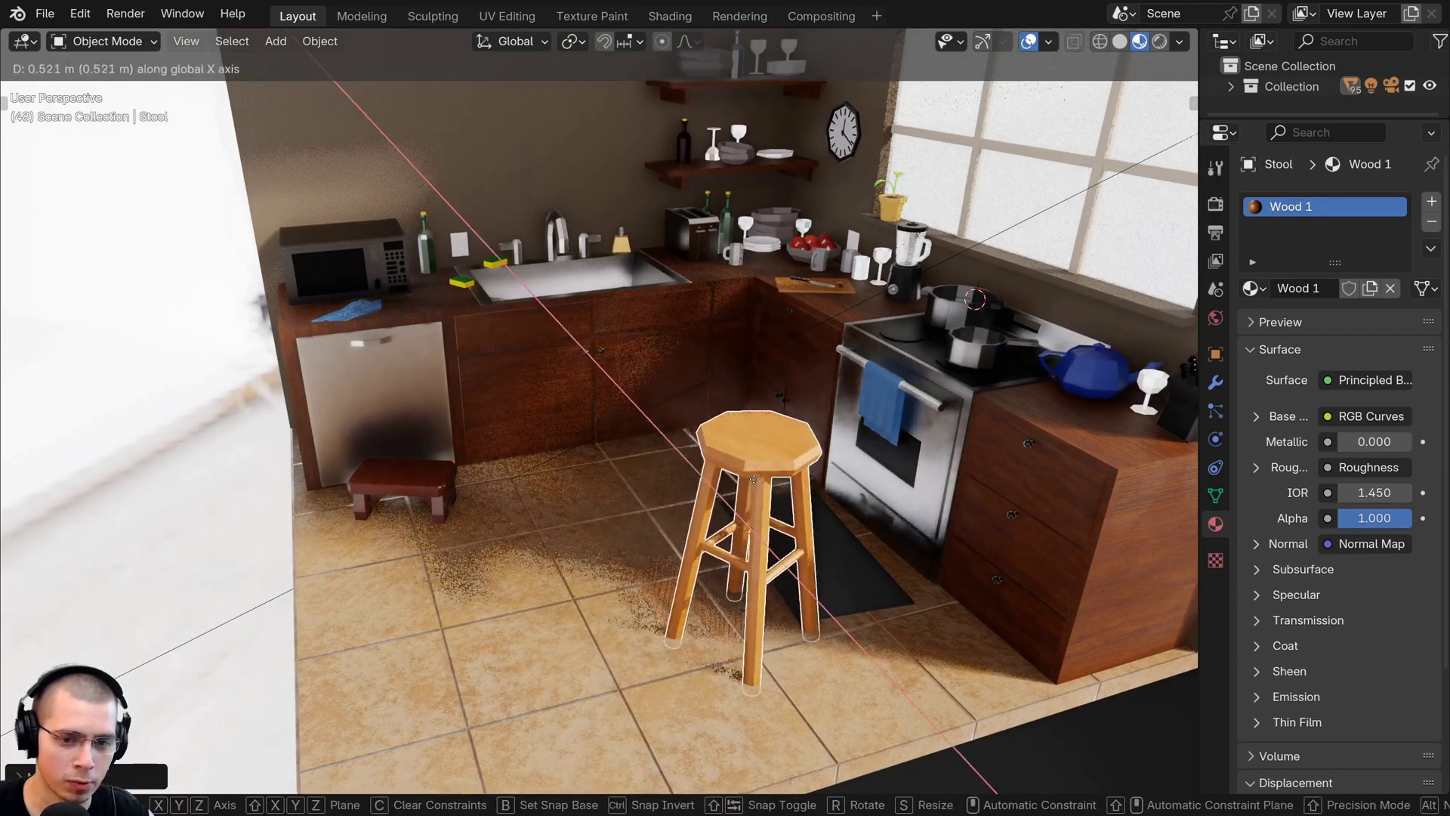
pyautogui.click(759, 483)
# Move the stool across the floor with the global Z axis locked, placing it between the sink cabinets and the black mat
pyautogui.moveTo(759, 483); pyautogui.dragTo(754, 521, button='middle')
pyautogui.press('g')
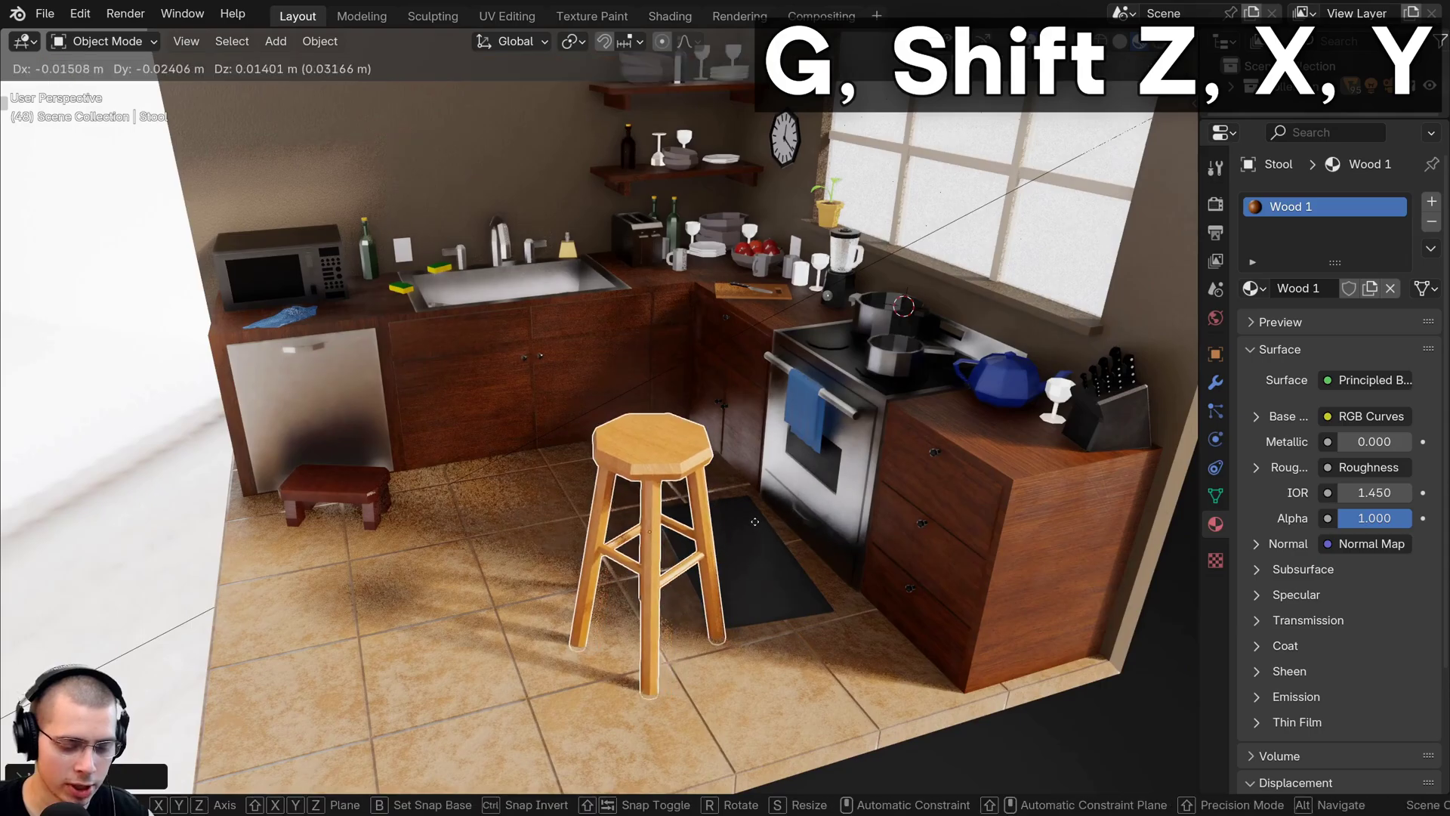
pyautogui.hotkey('shift', 'z')
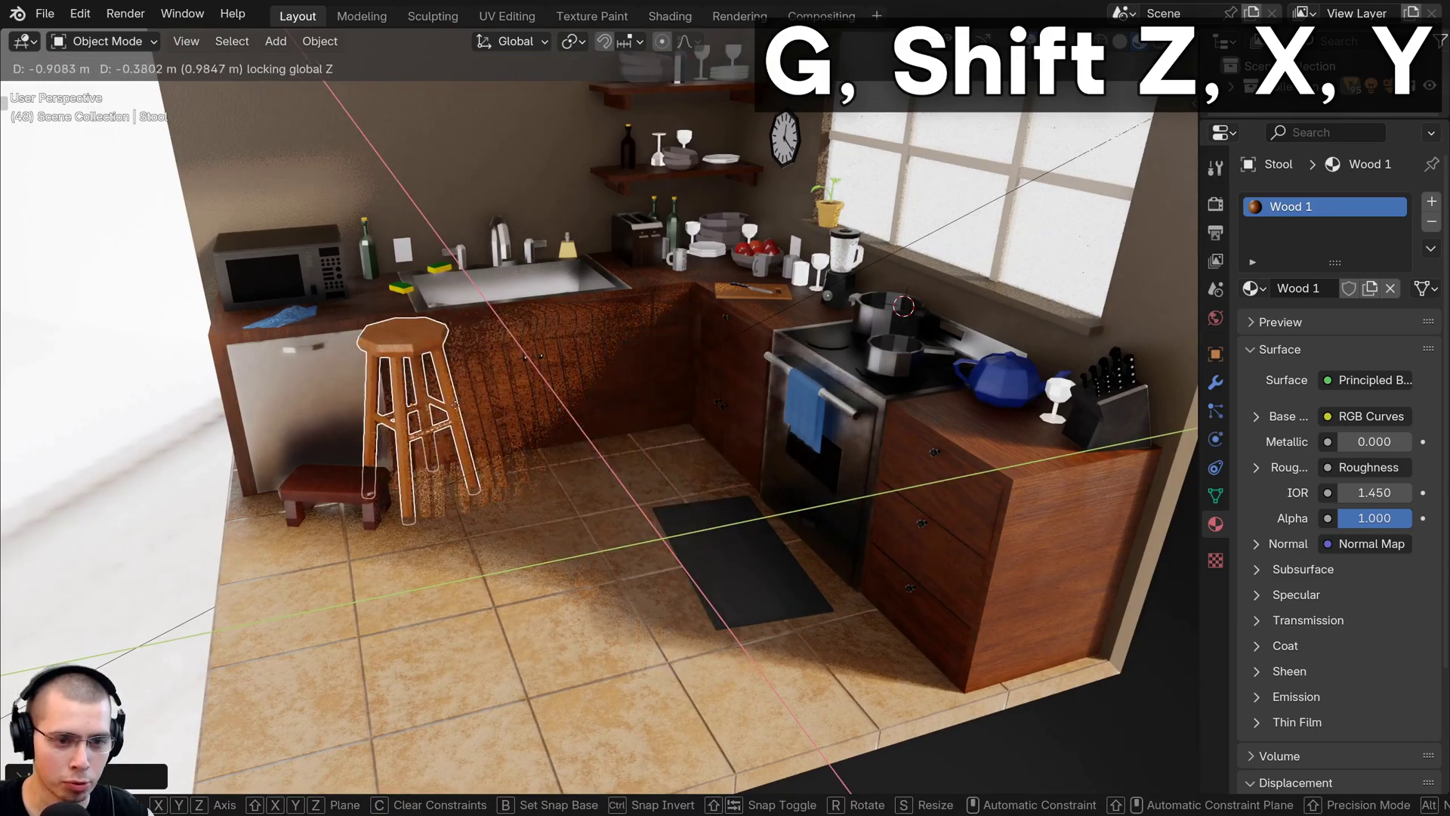
pyautogui.click(698, 412)
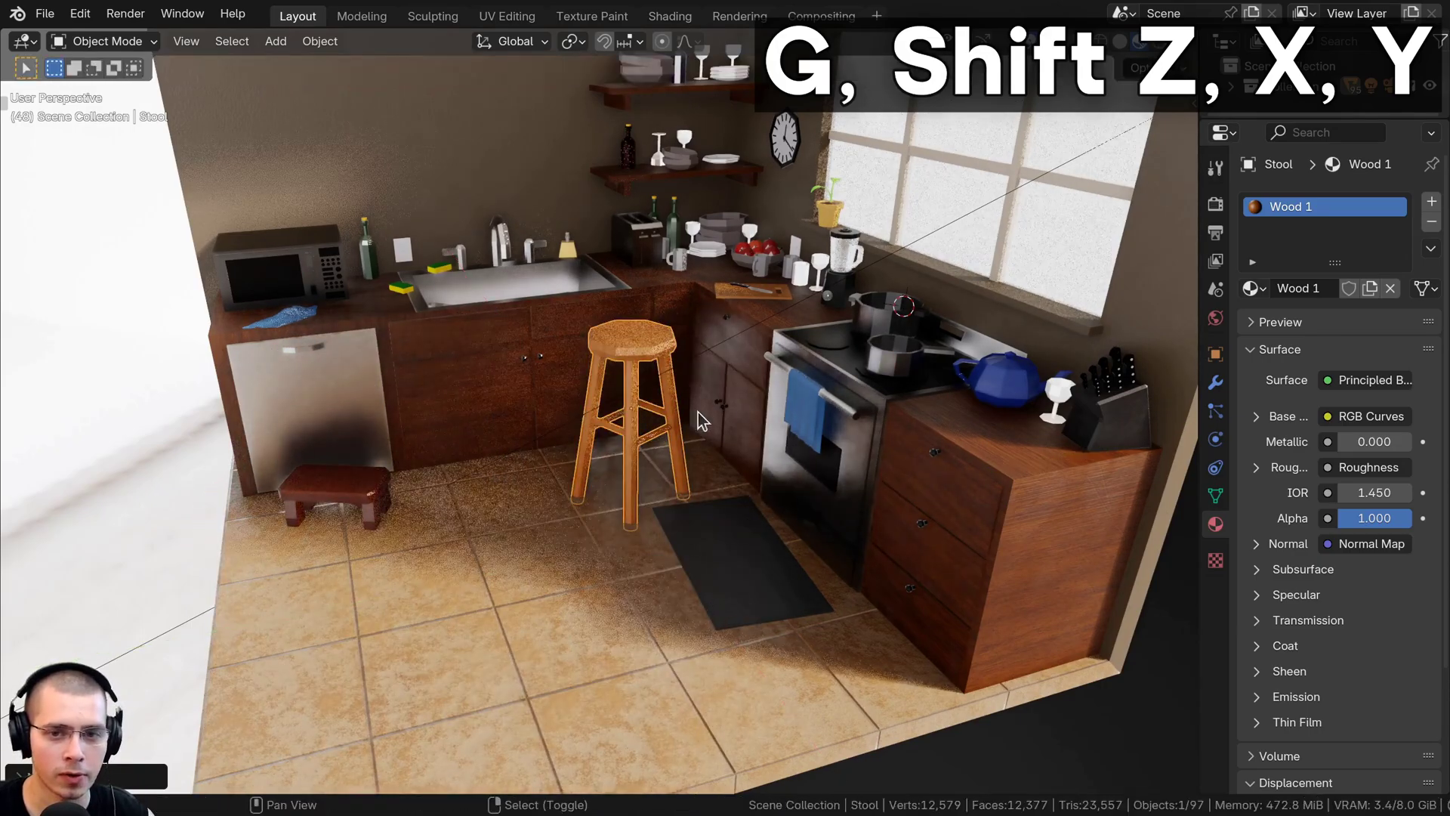
# Duplicate the cups beside the fruit bowl, place the copies on the counter with Z locked, and rotate them about the Z axis
pyautogui.scroll(3, 567, 553)
pyautogui.keyDown('shift'); pyautogui.moveTo(697, 413); pyautogui.dragTo(585, 491, button='middle'); pyautogui.keyUp('shift')
pyautogui.keyDown('shift'); pyautogui.click(636, 368); pyautogui.keyUp('shift')
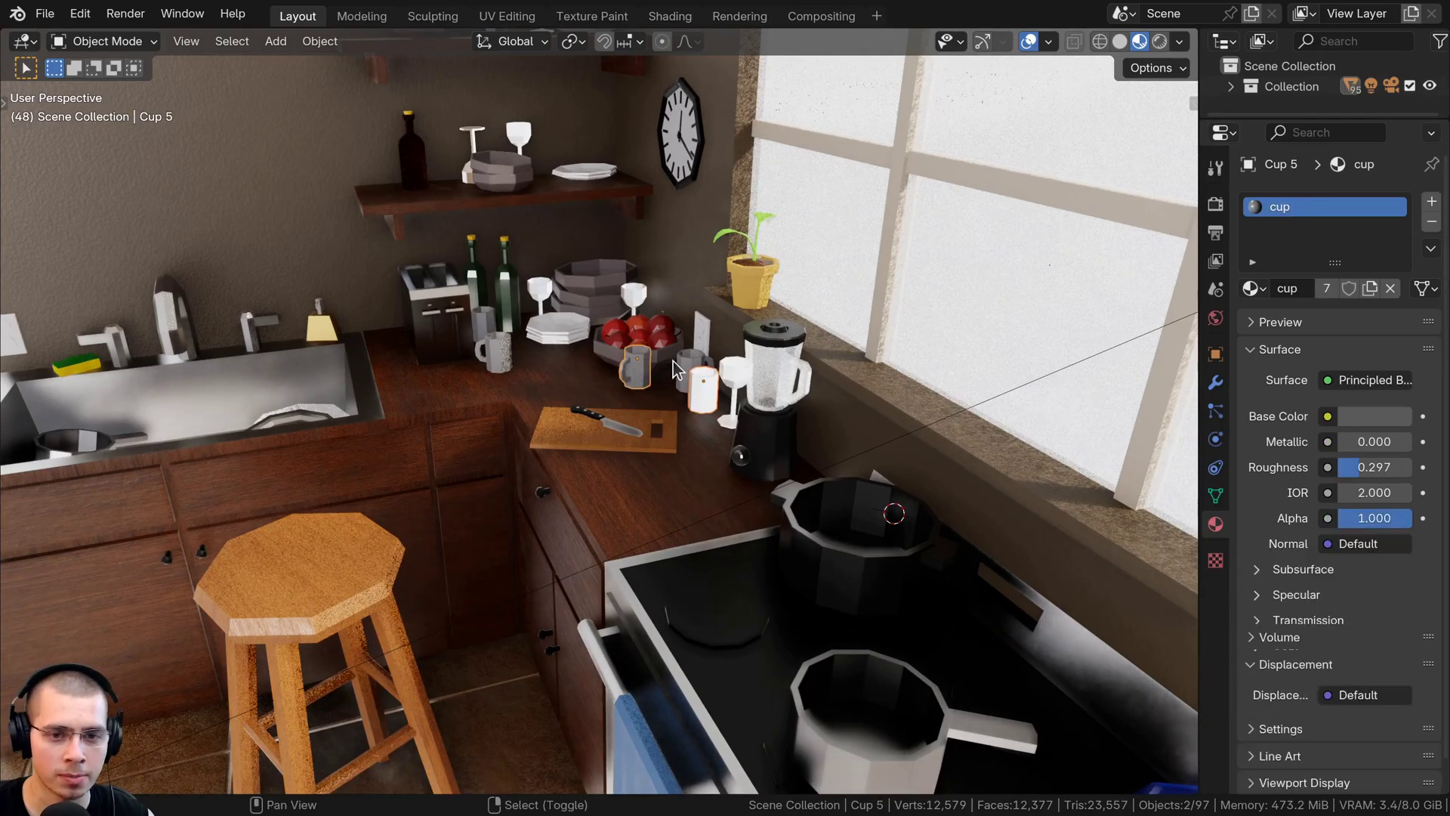
pyautogui.hotkey('shift', 'd')
pyautogui.hotkey('shift', 'z')
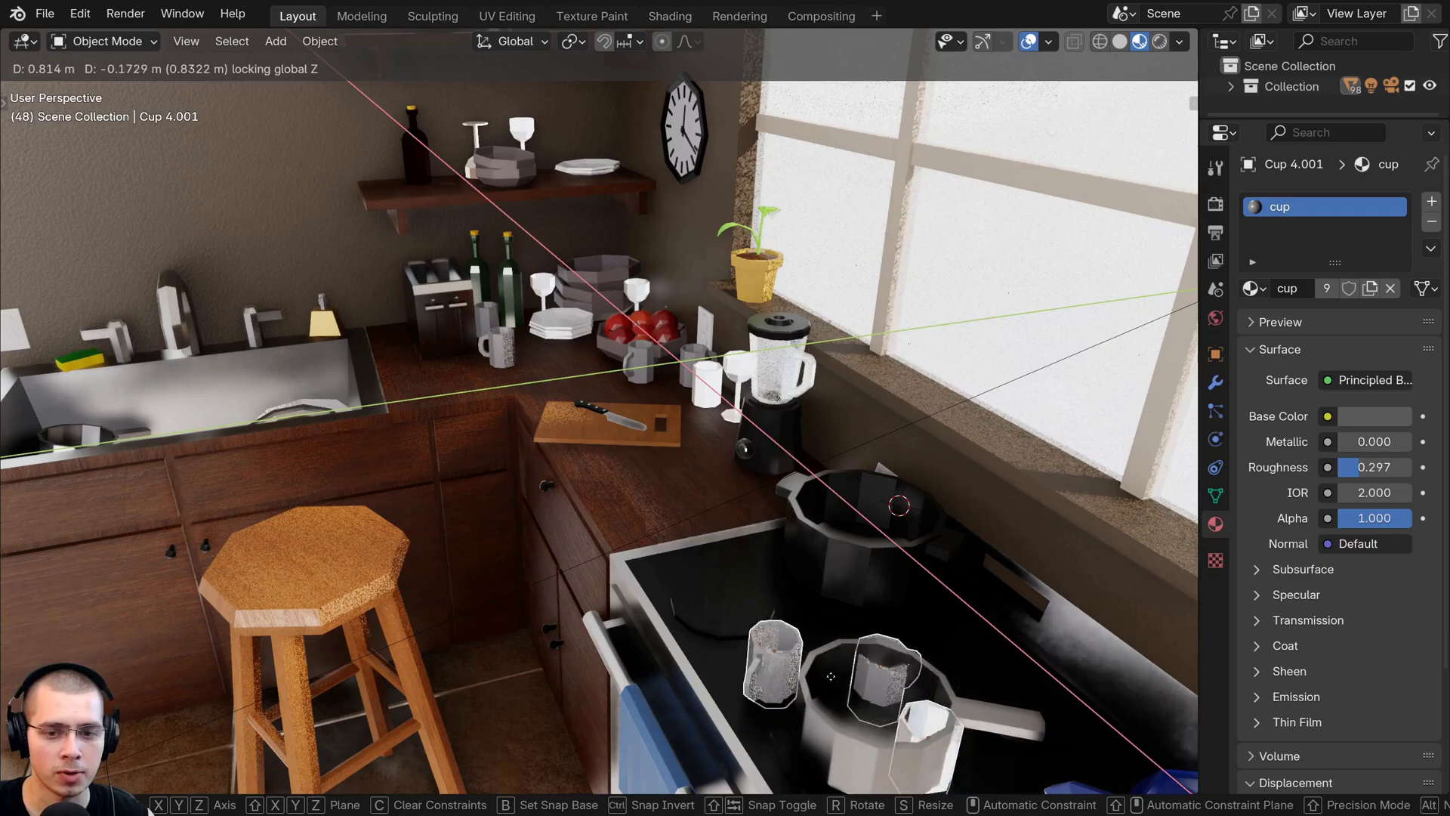
pyautogui.click(659, 500)
pyautogui.press('r')
pyautogui.press('z')
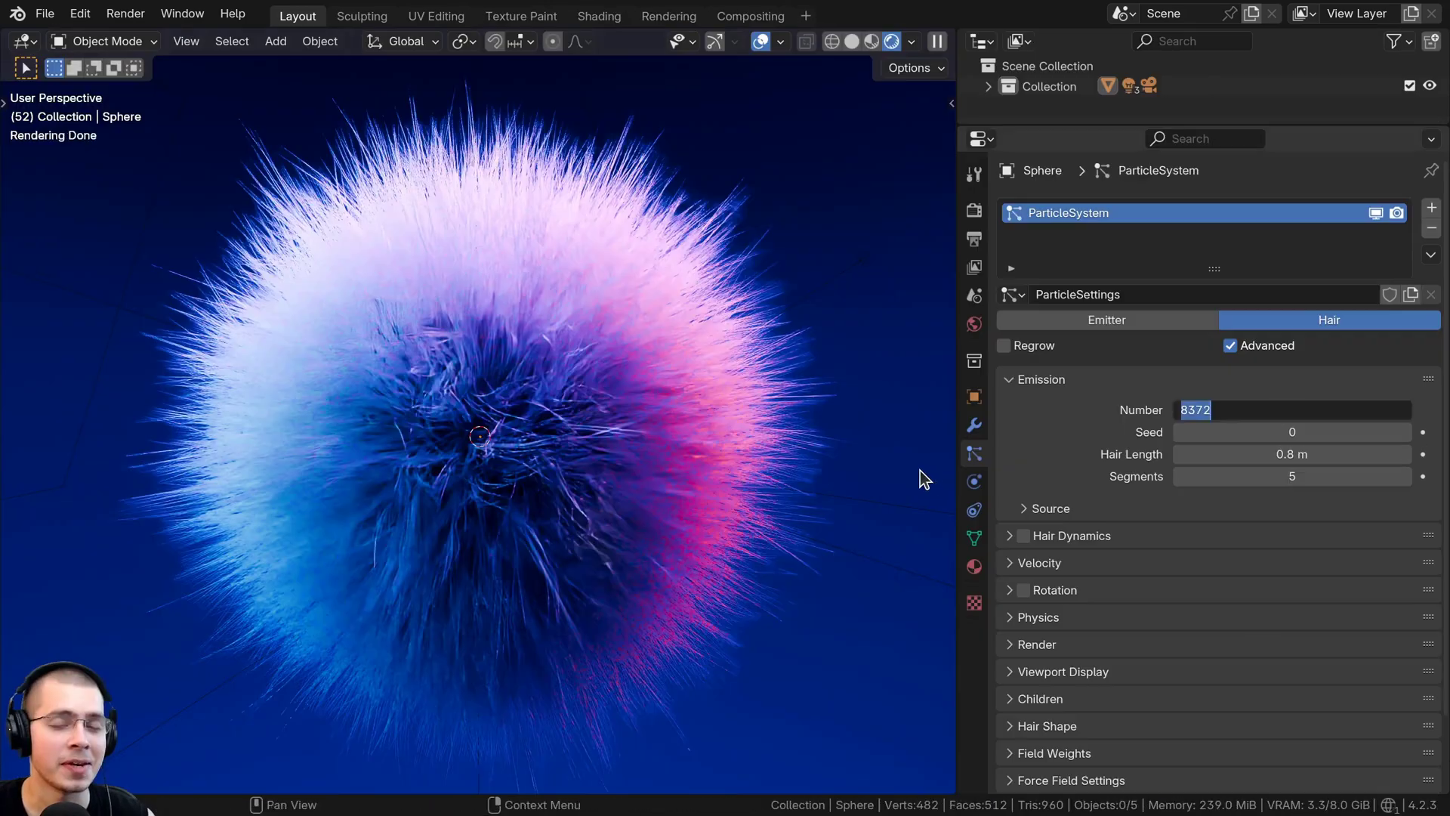
# Halve the sphere's hair particle Number by entering the expression 8372/2
pyautogui.press('Return')
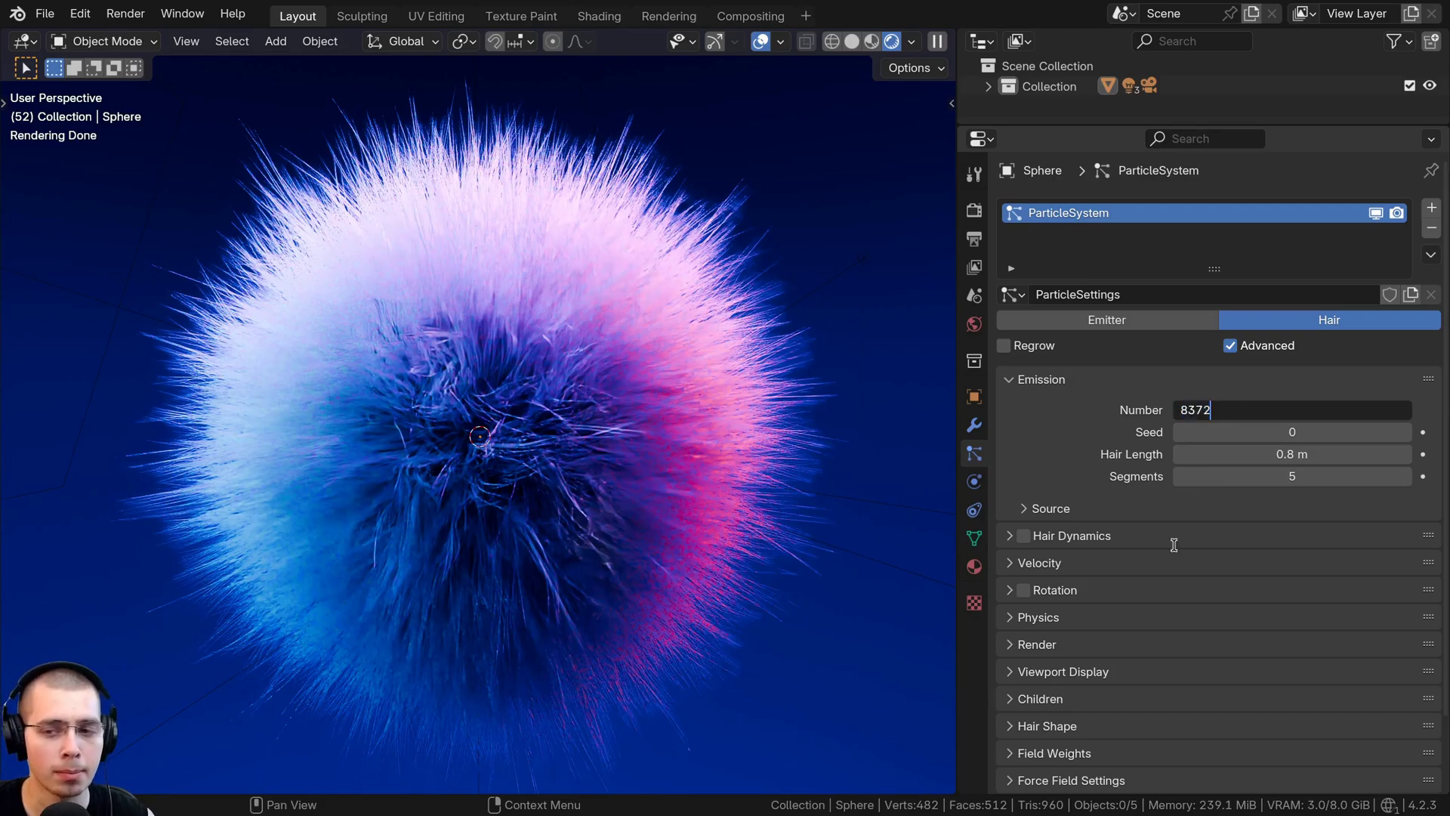
pyautogui.press('Return')
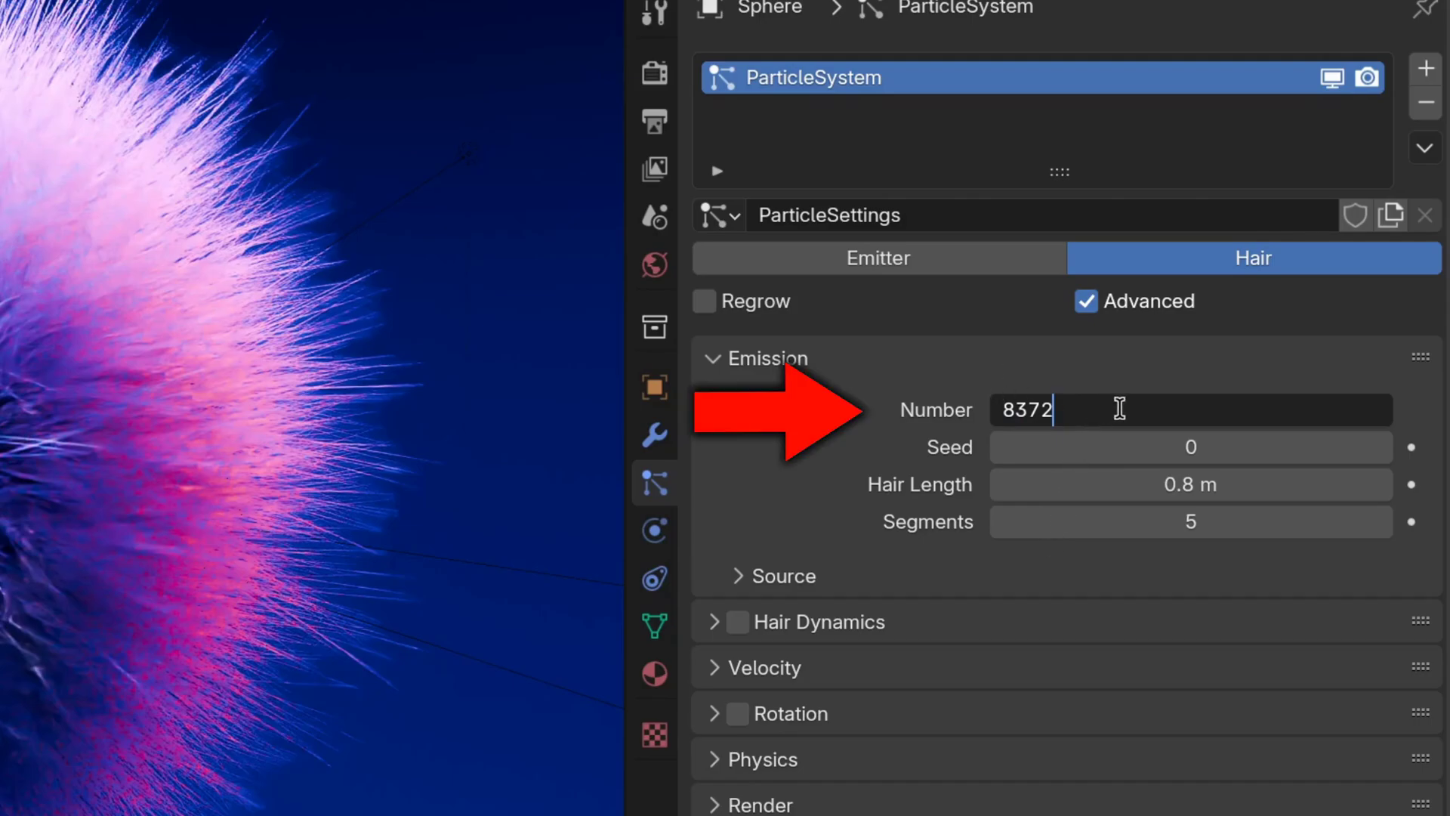
pyautogui.write('/2')
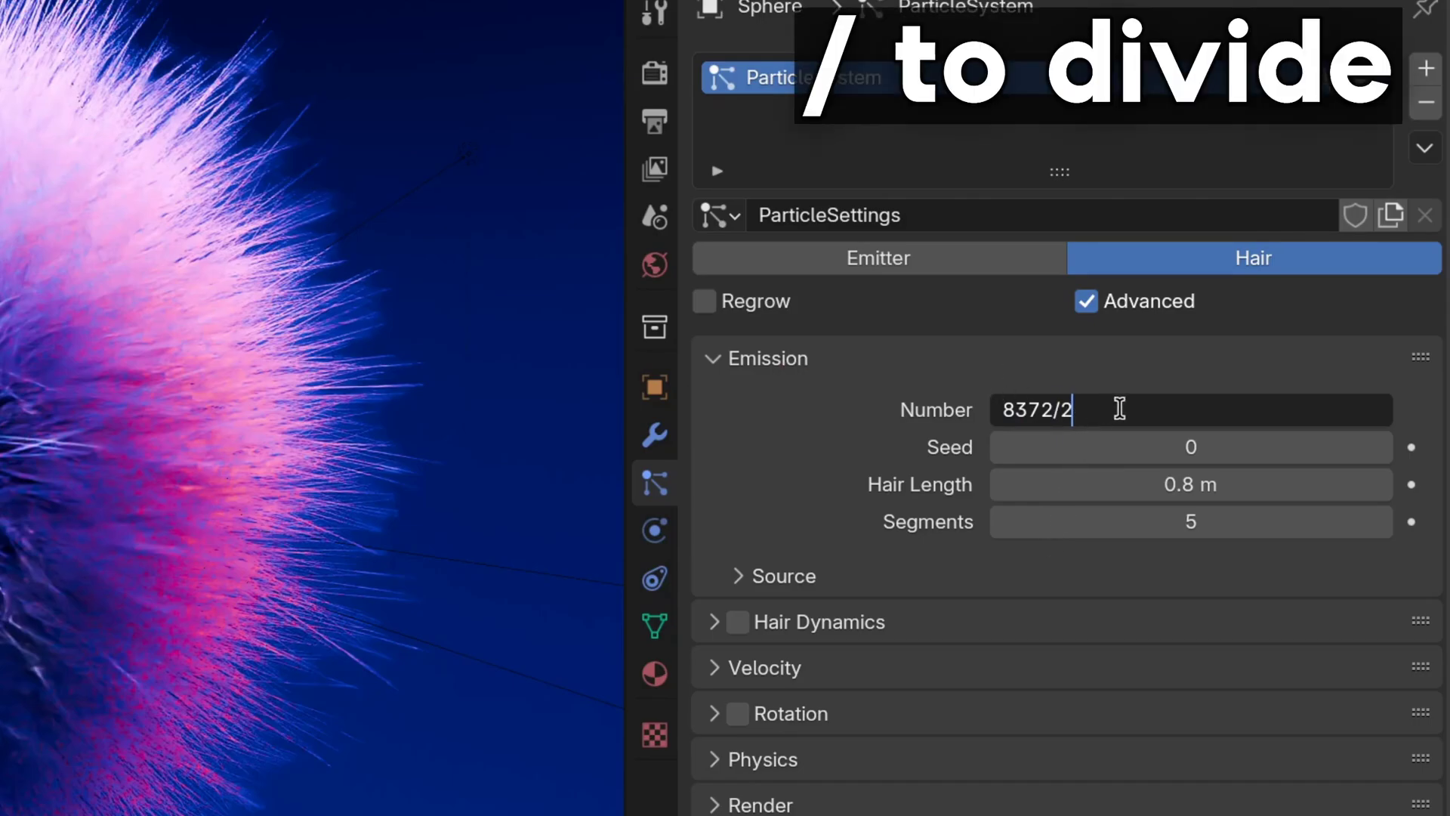
pyautogui.press('Return')
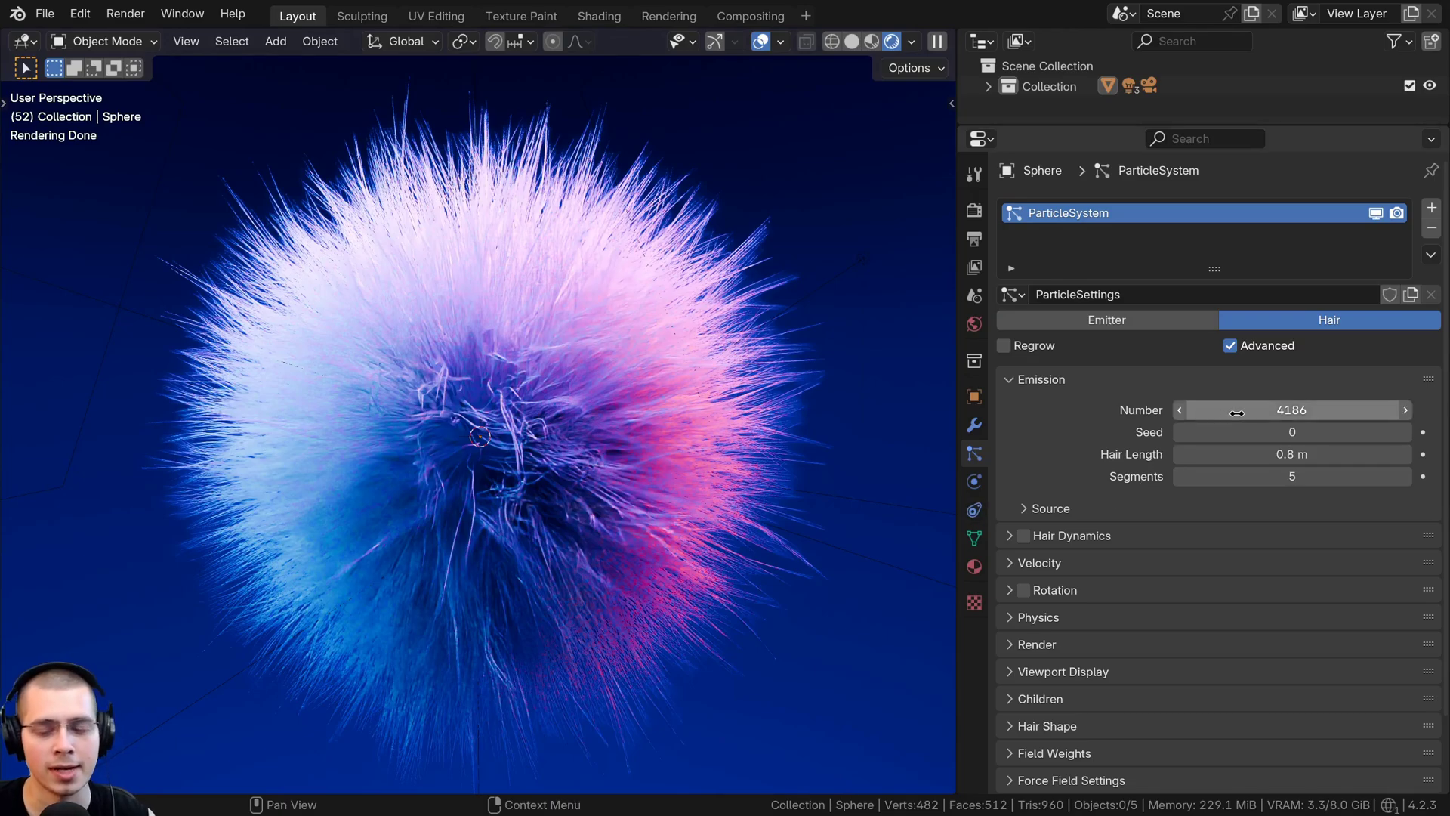
# Triple the hair particle Number by entering the expression 4186*3
pyautogui.moveTo(502, 425); pyautogui.dragTo(594, 366, button='middle')
pyautogui.click(1322, 411)
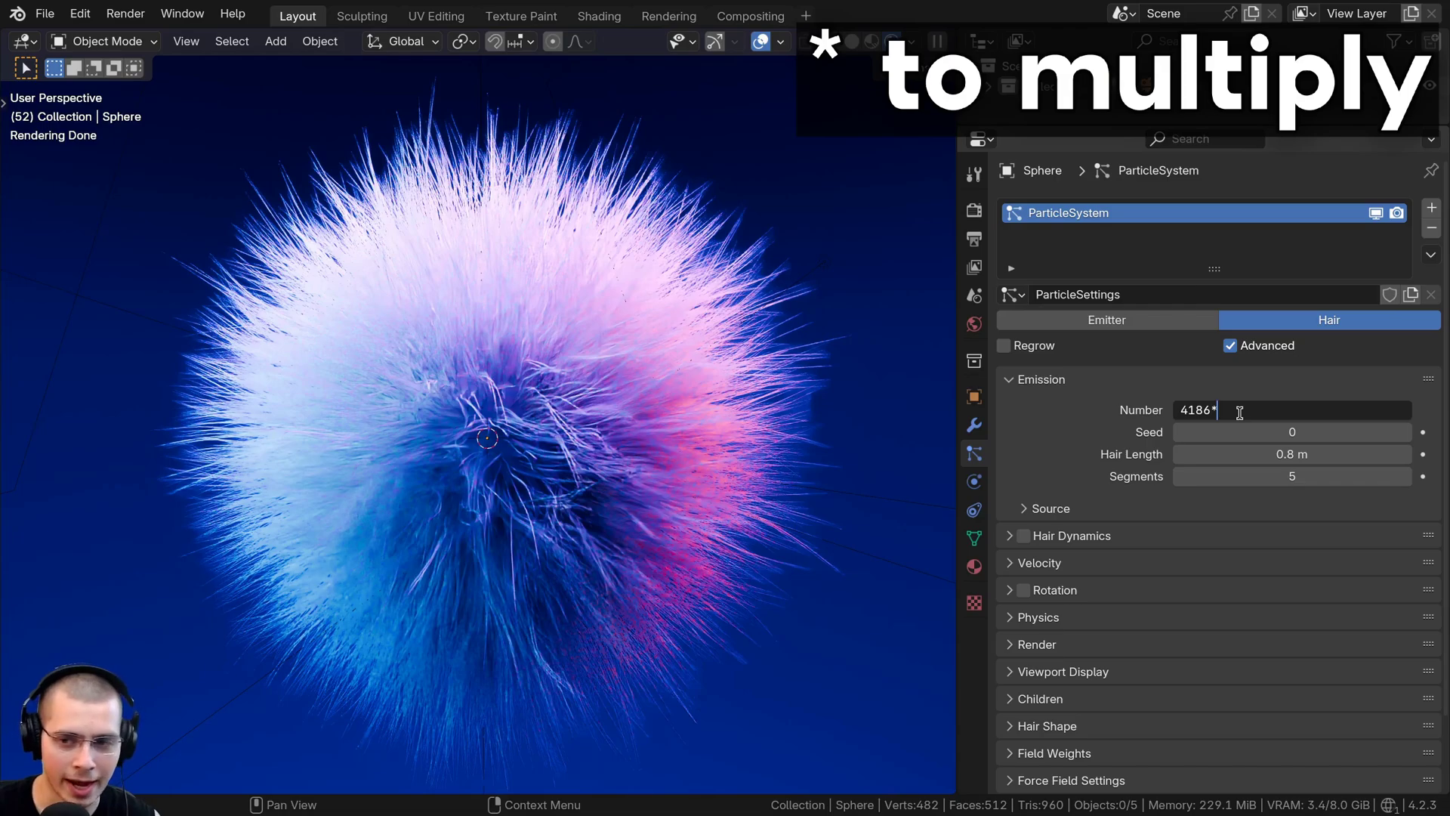
pyautogui.write('*3')
pyautogui.press('Return')
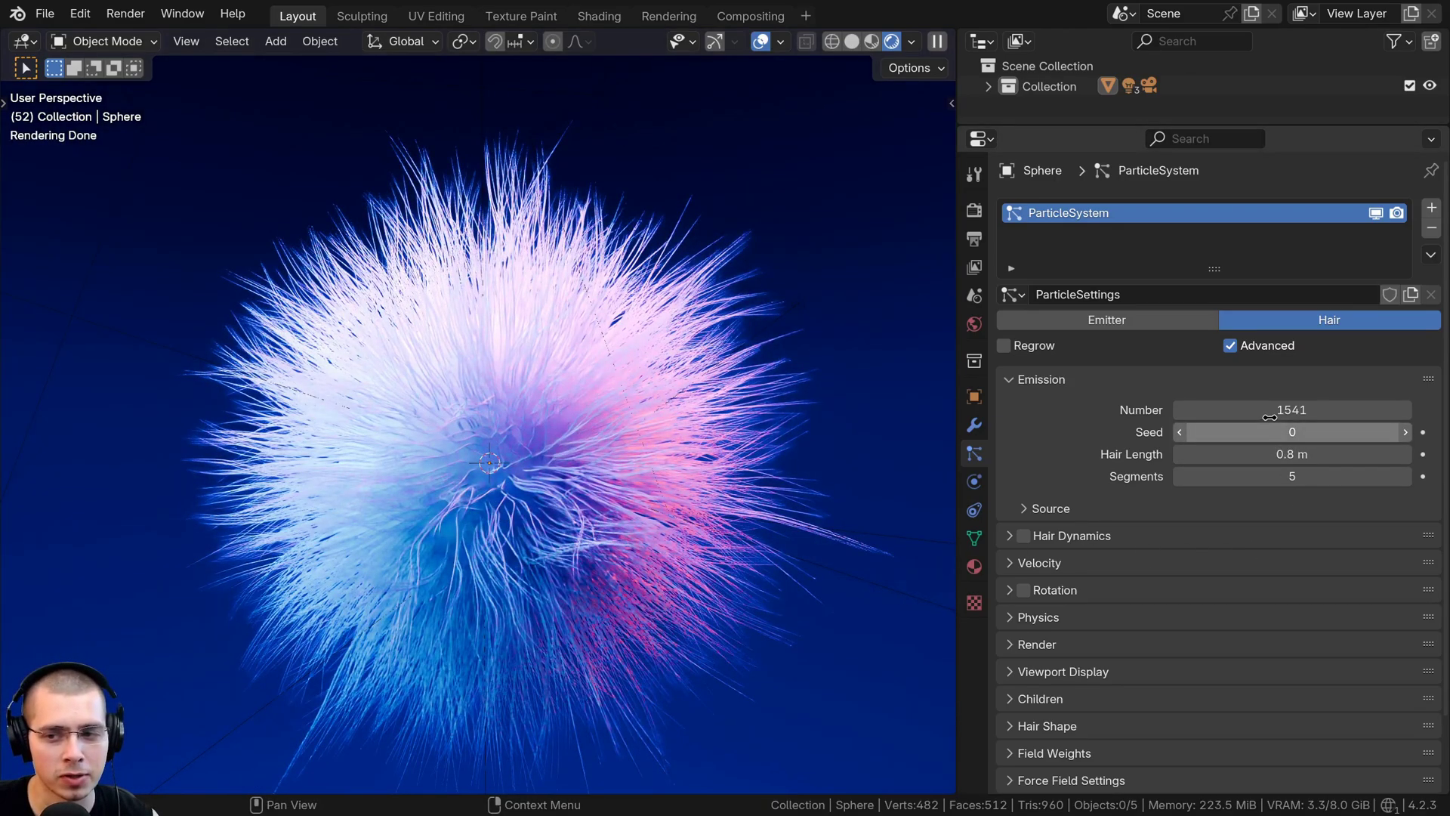
# Add 500 to the hair particle Number with 1541+500, and subtract 100 from the result
pyautogui.click(1239, 411)
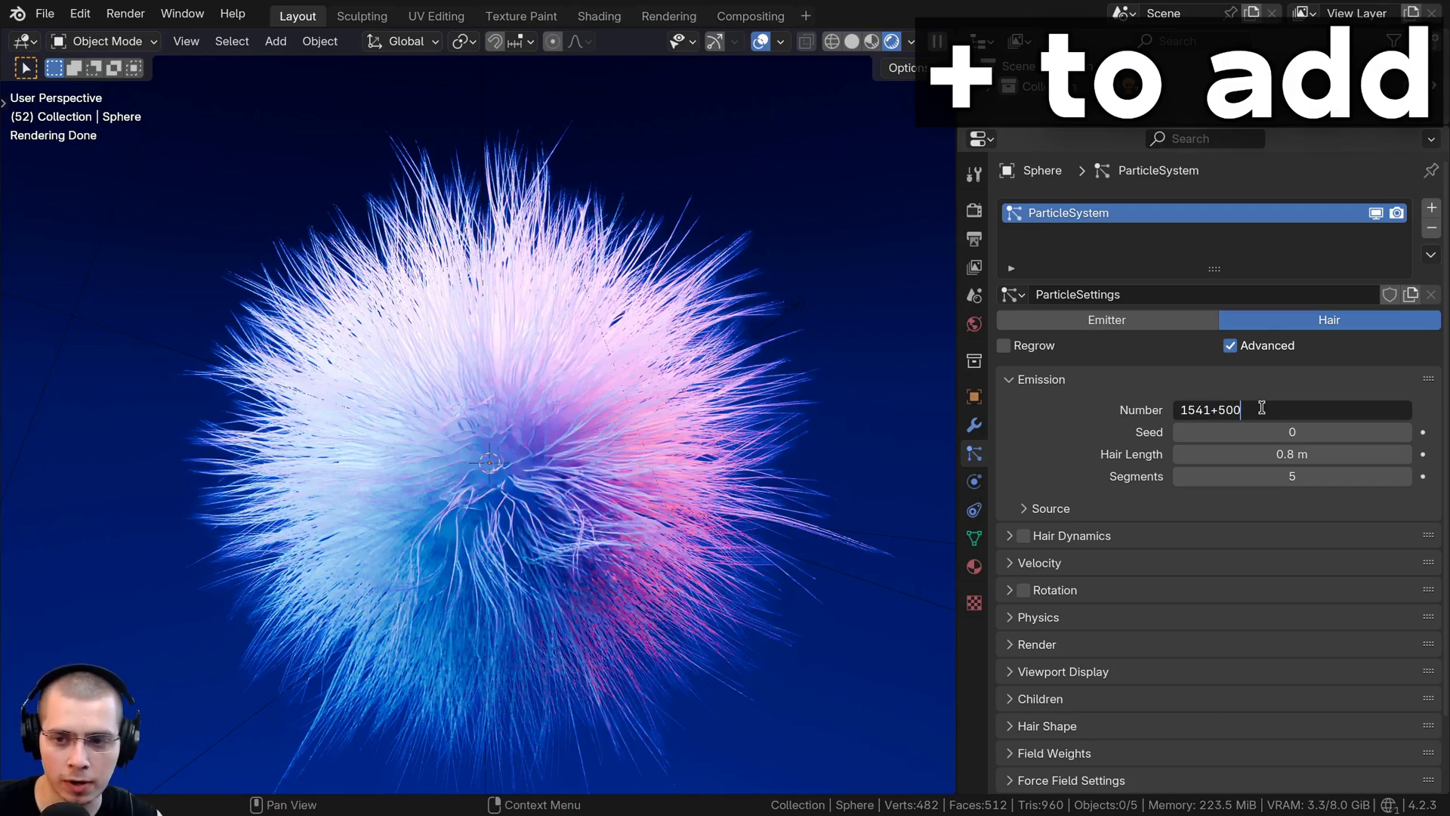
pyautogui.press('Return')
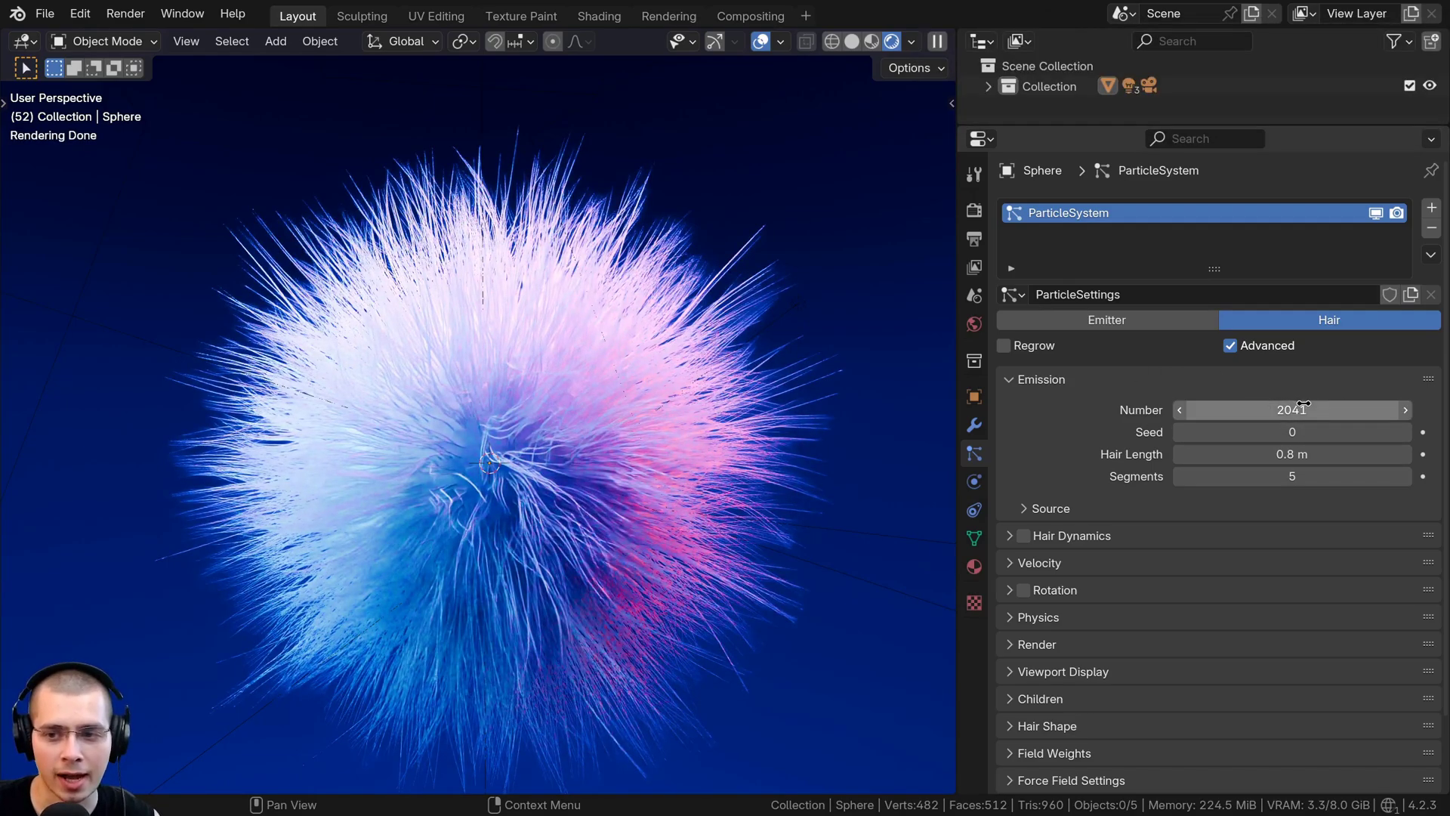
pyautogui.click(1284, 418)
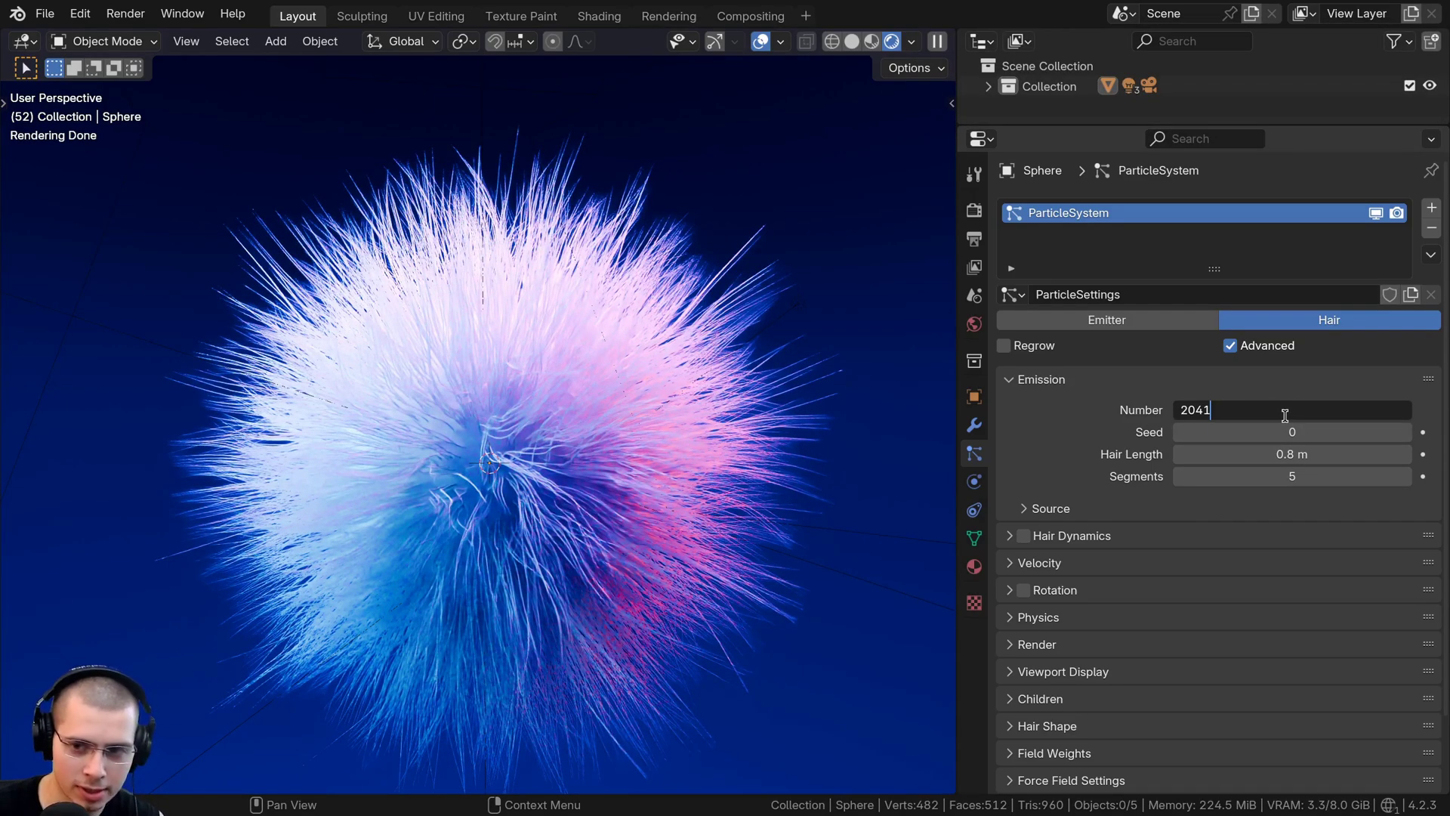
pyautogui.write('-100')
pyautogui.press('Return')
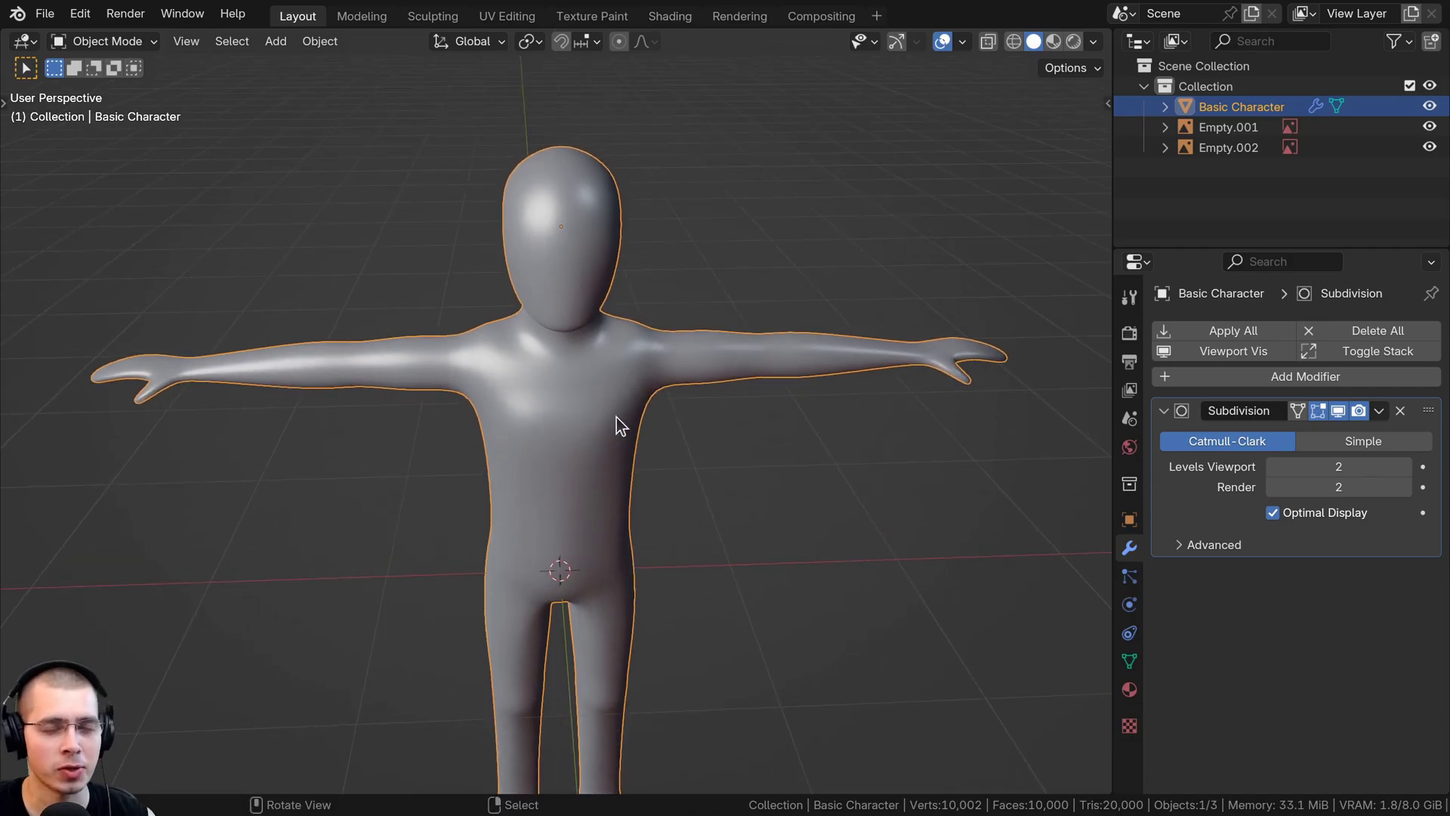
# Enter Edit Mode on the Basic Character mesh
pyautogui.moveTo(616, 417); pyautogui.dragTo(613, 447, button='middle')
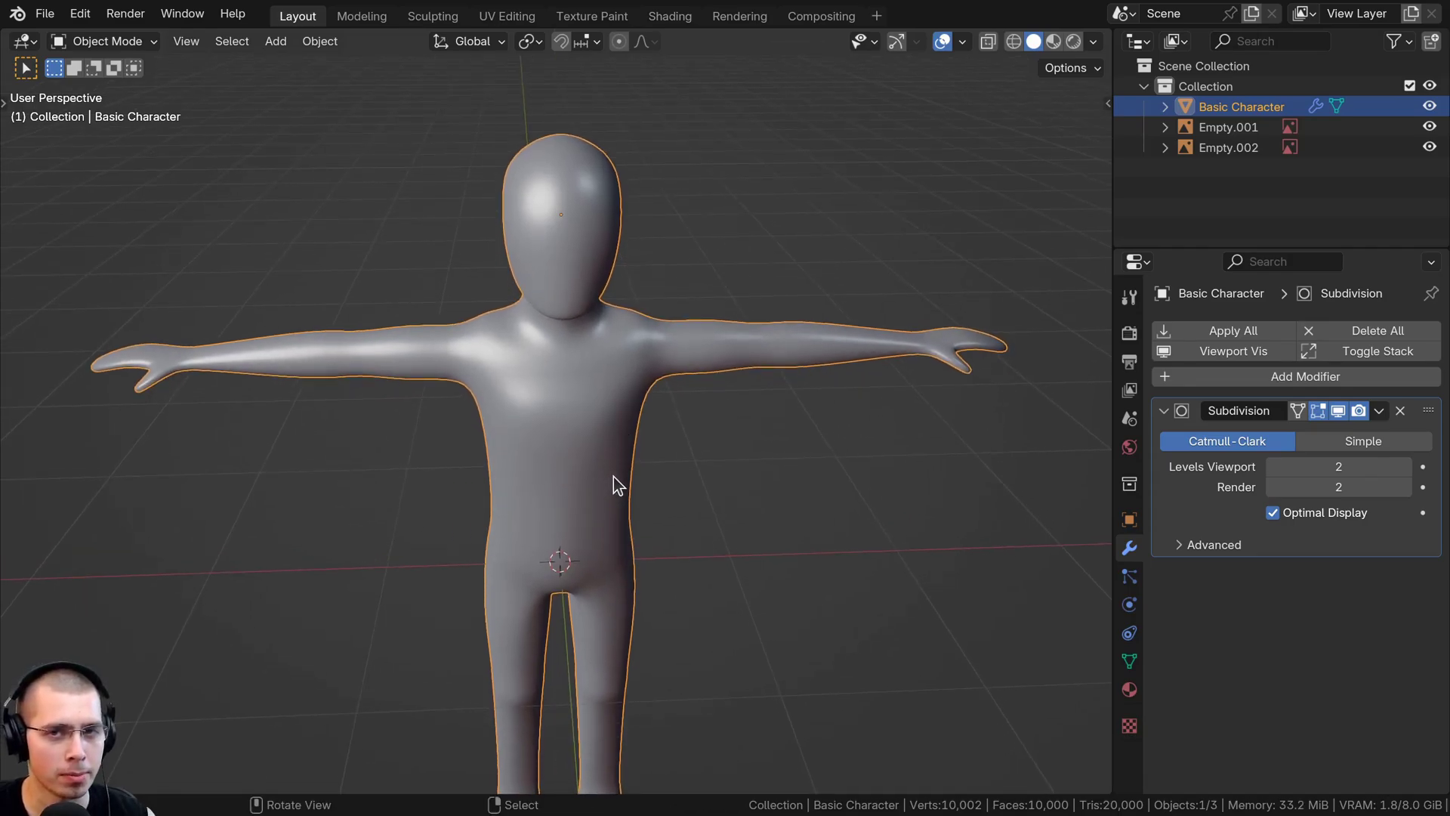
pyautogui.keyDown('shift'); pyautogui.moveTo(564, 523); pyautogui.dragTo(579, 474, button='middle'); pyautogui.keyUp('shift')
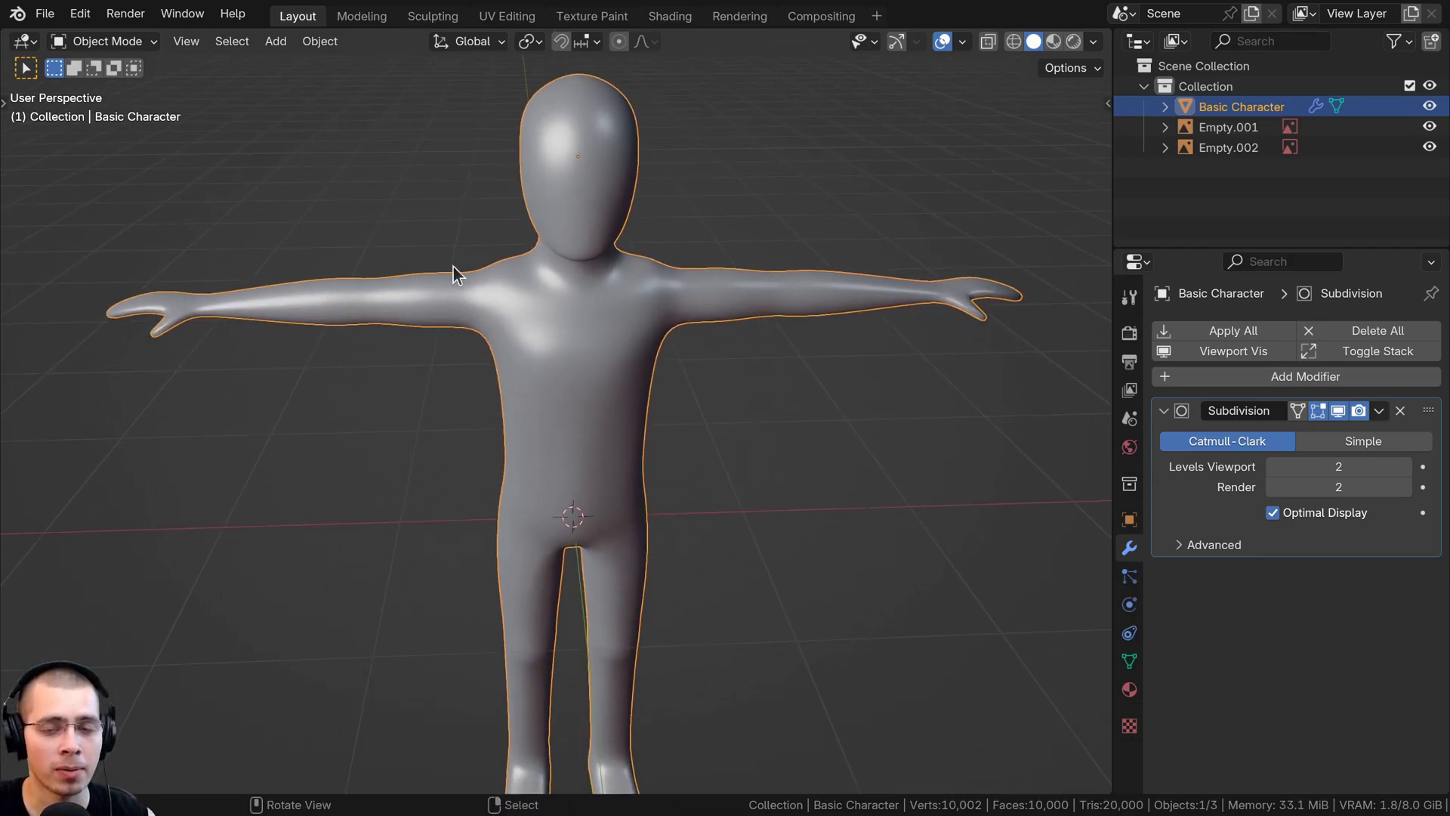
pyautogui.moveTo(453, 266); pyautogui.dragTo(758, 606, button='middle')
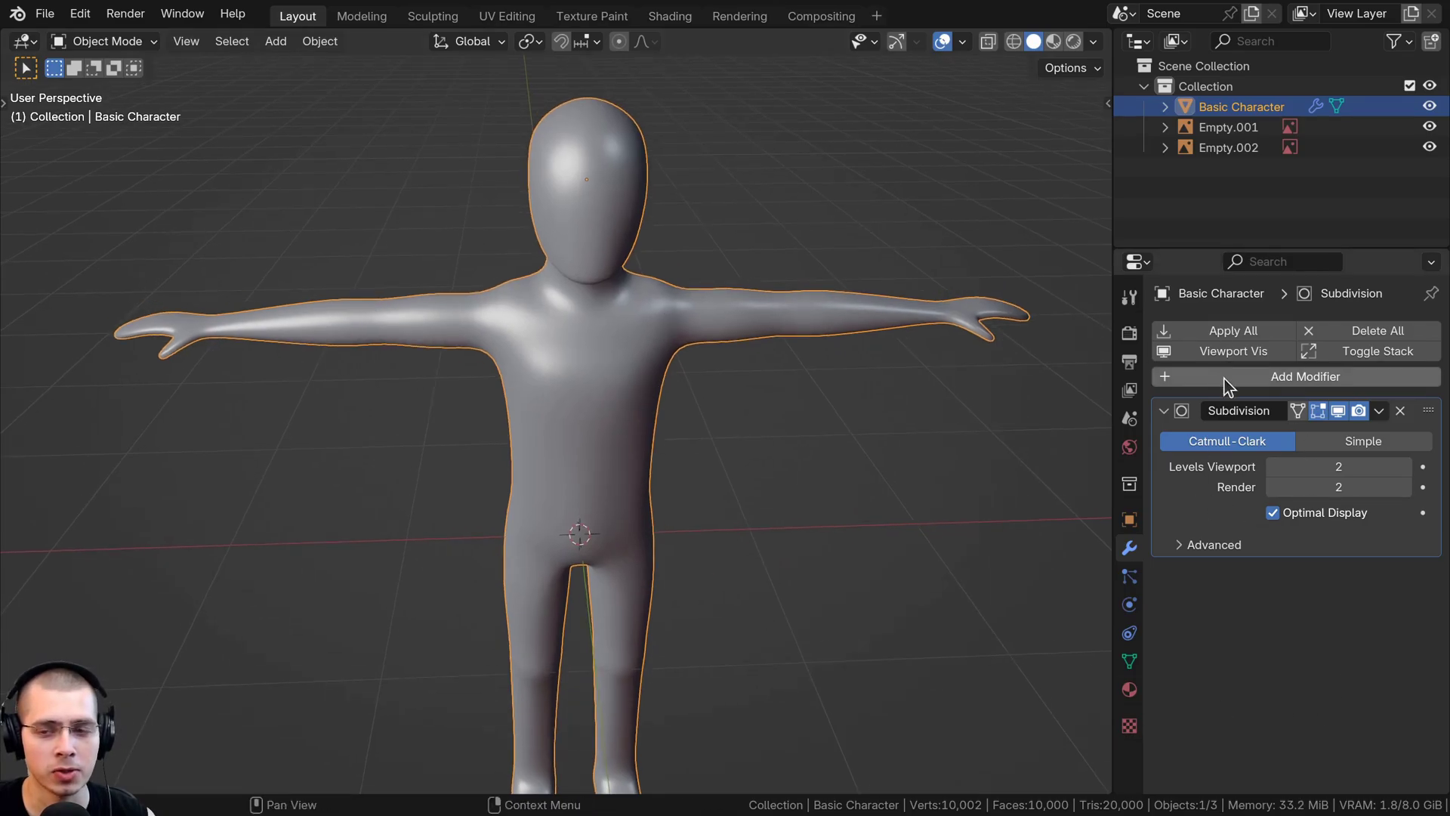
pyautogui.keyDown('shift'); pyautogui.moveTo(656, 391); pyautogui.dragTo(663, 397, button='middle'); pyautogui.keyUp('shift')
pyautogui.press('Tab')
pyautogui.scroll(-2, 490, 329)
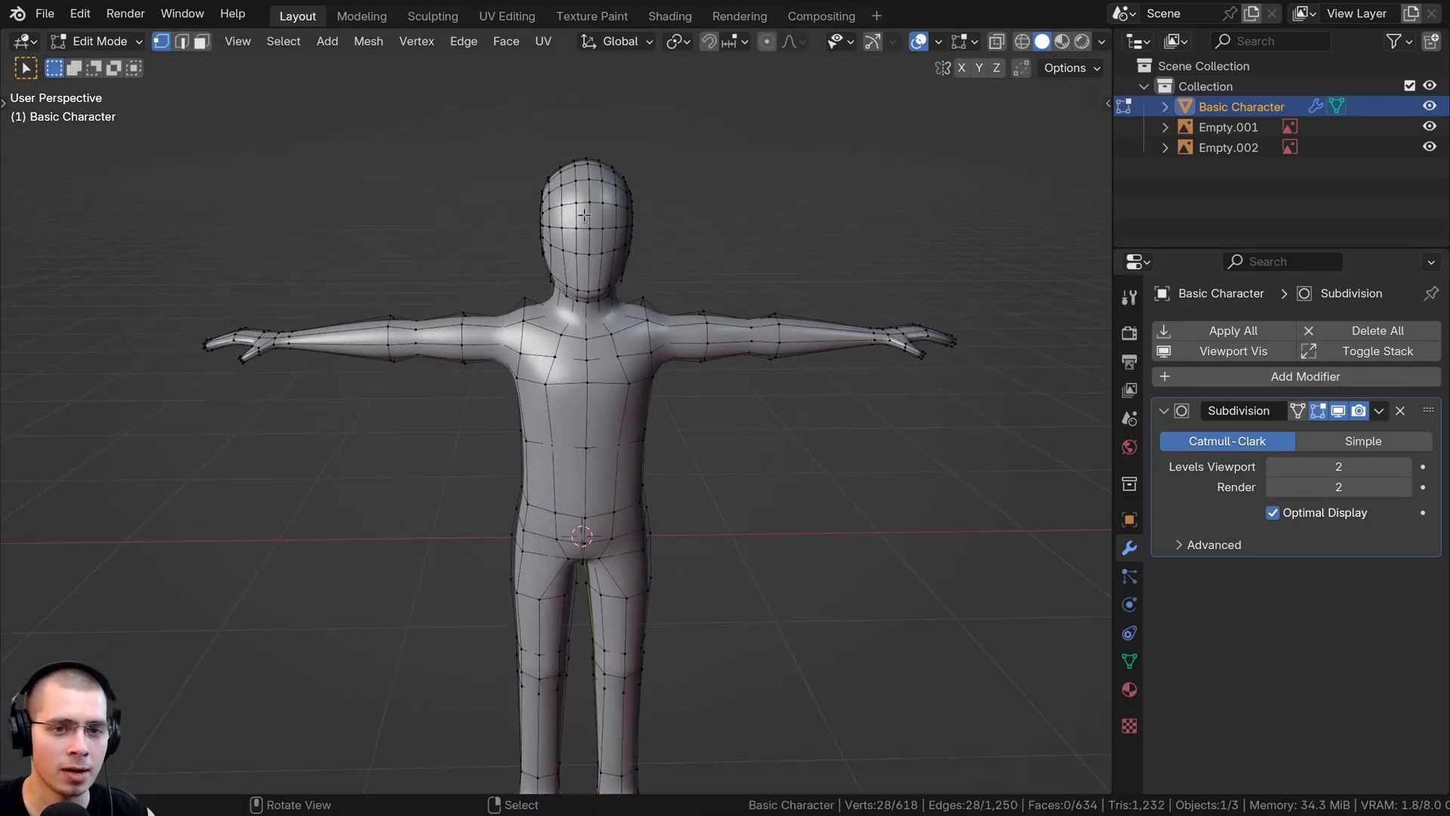
# Select the character's whole mesh and turn on mirror editing for the X axis
pyautogui.press('a')
pyautogui.moveTo(490, 329); pyautogui.dragTo(447, 216, button='middle')
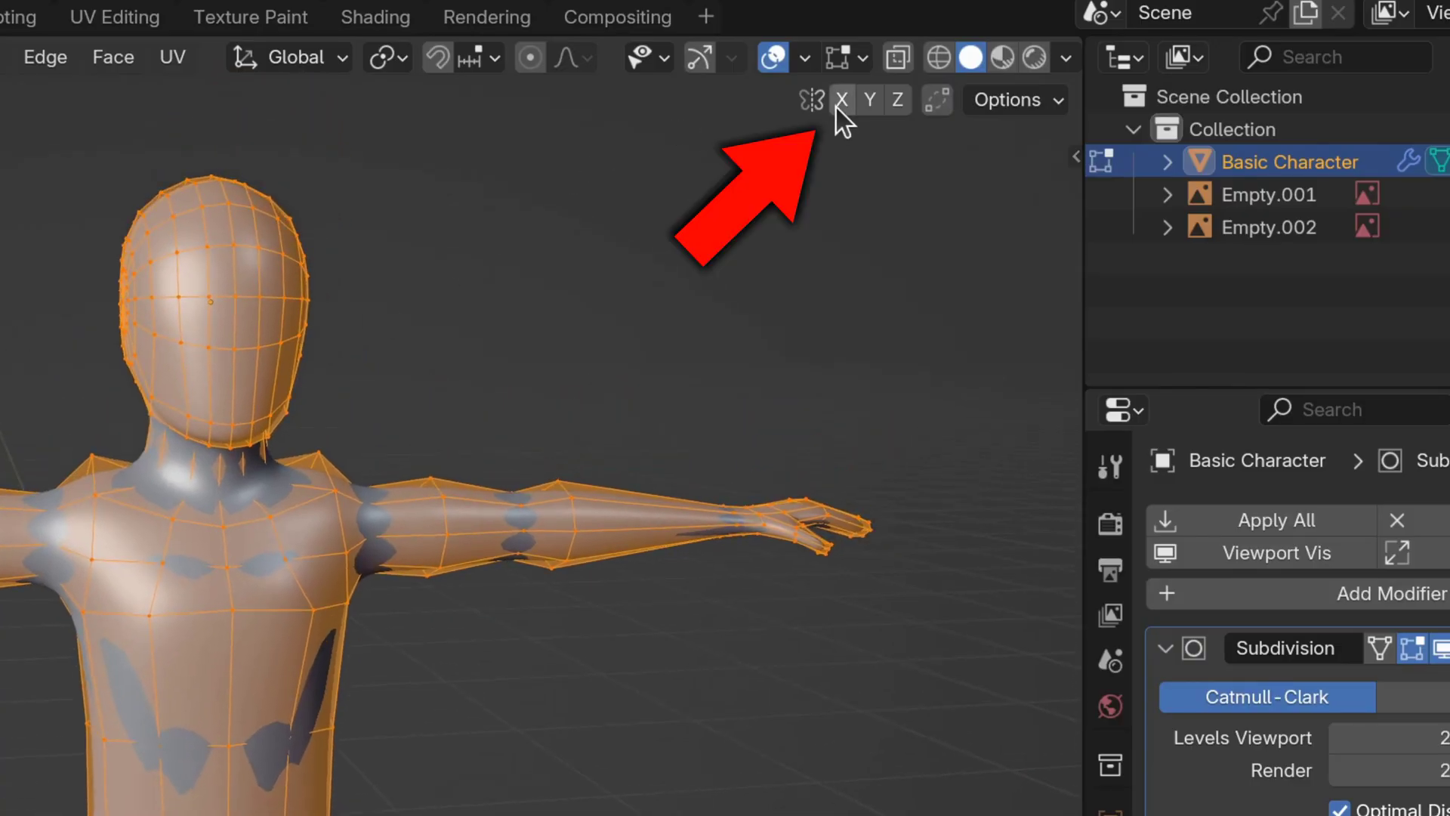
pyautogui.keyDown('shift'); pyautogui.moveTo(198, 506); pyautogui.dragTo(222, 577, button='middle'); pyautogui.keyUp('shift')
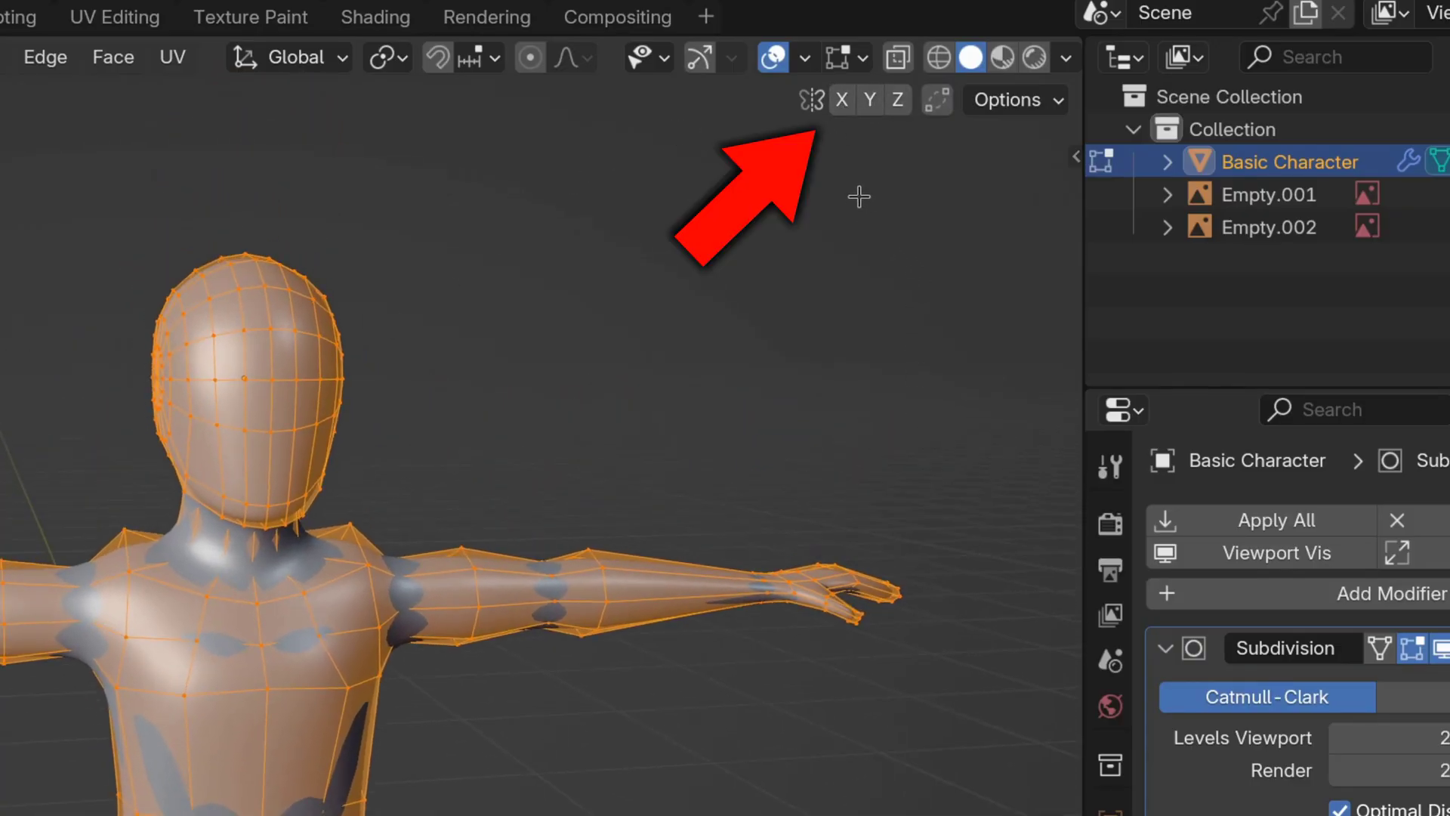
pyautogui.click(845, 104)
# Box-select the vertices of the character's right hand and wrist in wireframe shading, and return to solid shading
pyautogui.moveTo(236, 363); pyautogui.dragTo(382, 405, button='middle')
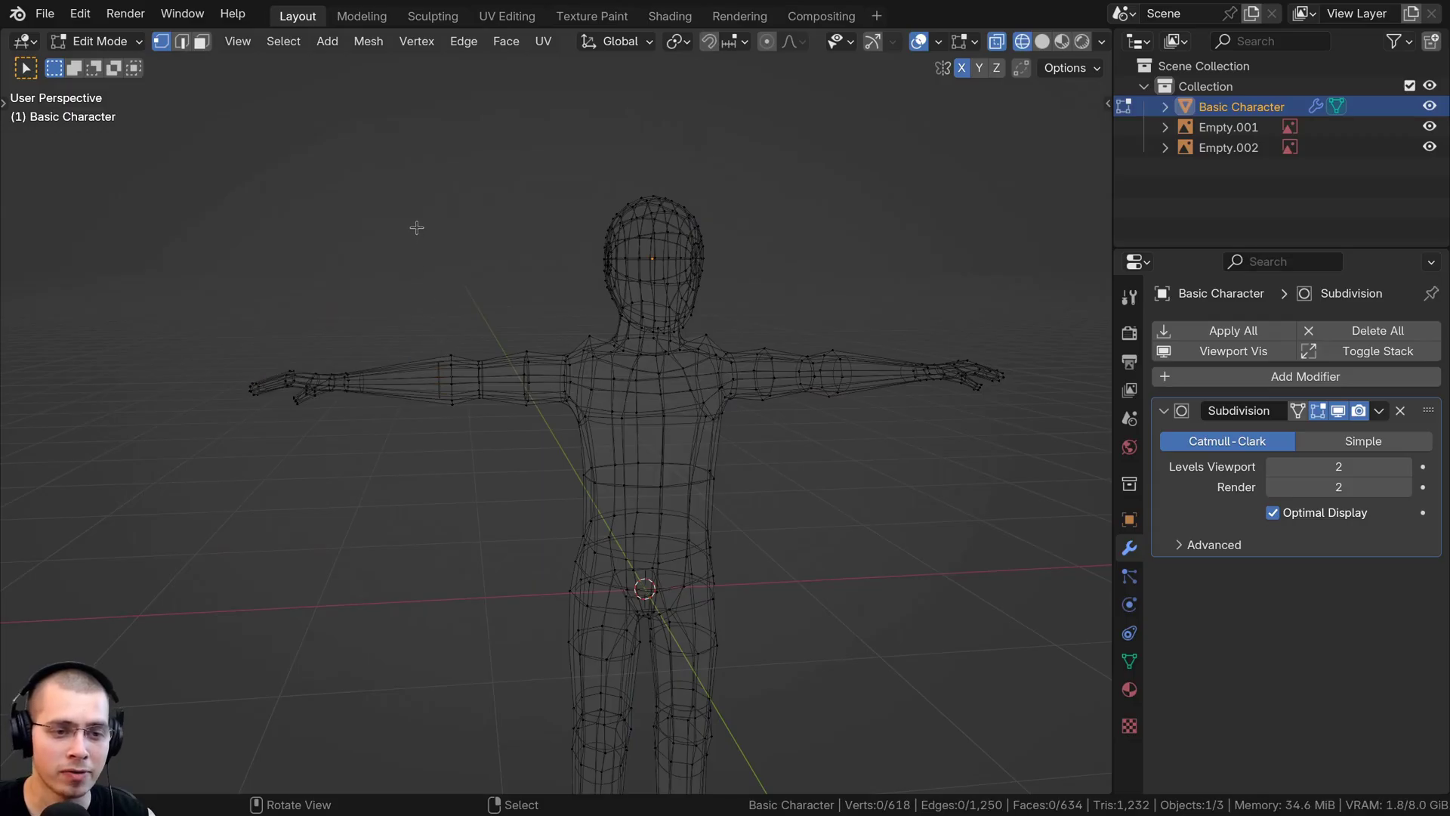
pyautogui.moveTo(415, 231); pyautogui.dragTo(141, 458)
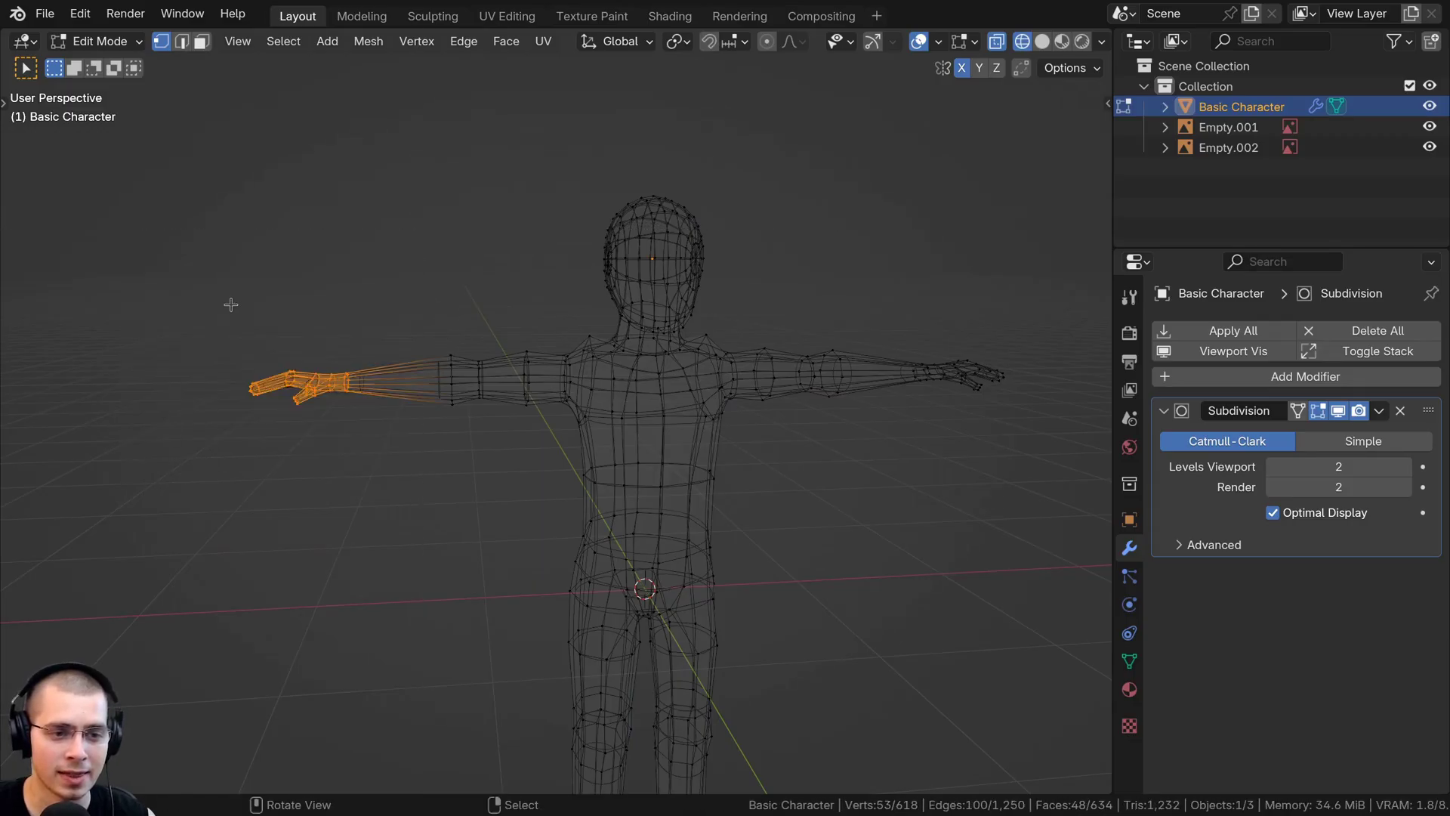
pyautogui.press('z')
pyautogui.click(347, 306)
pyautogui.keyDown('shift'); pyautogui.moveTo(357, 352); pyautogui.dragTo(344, 400, button='middle'); pyautogui.keyUp('shift')
# Try moving the selected hand vertices up along the global Z axis and then freely with X mirroring, and cancel the move
pyautogui.press('g')
pyautogui.moveTo(369, 274); pyautogui.dragTo(339, 435, button='middle')
pyautogui.middleClick(355, 435)
pyautogui.press('z')
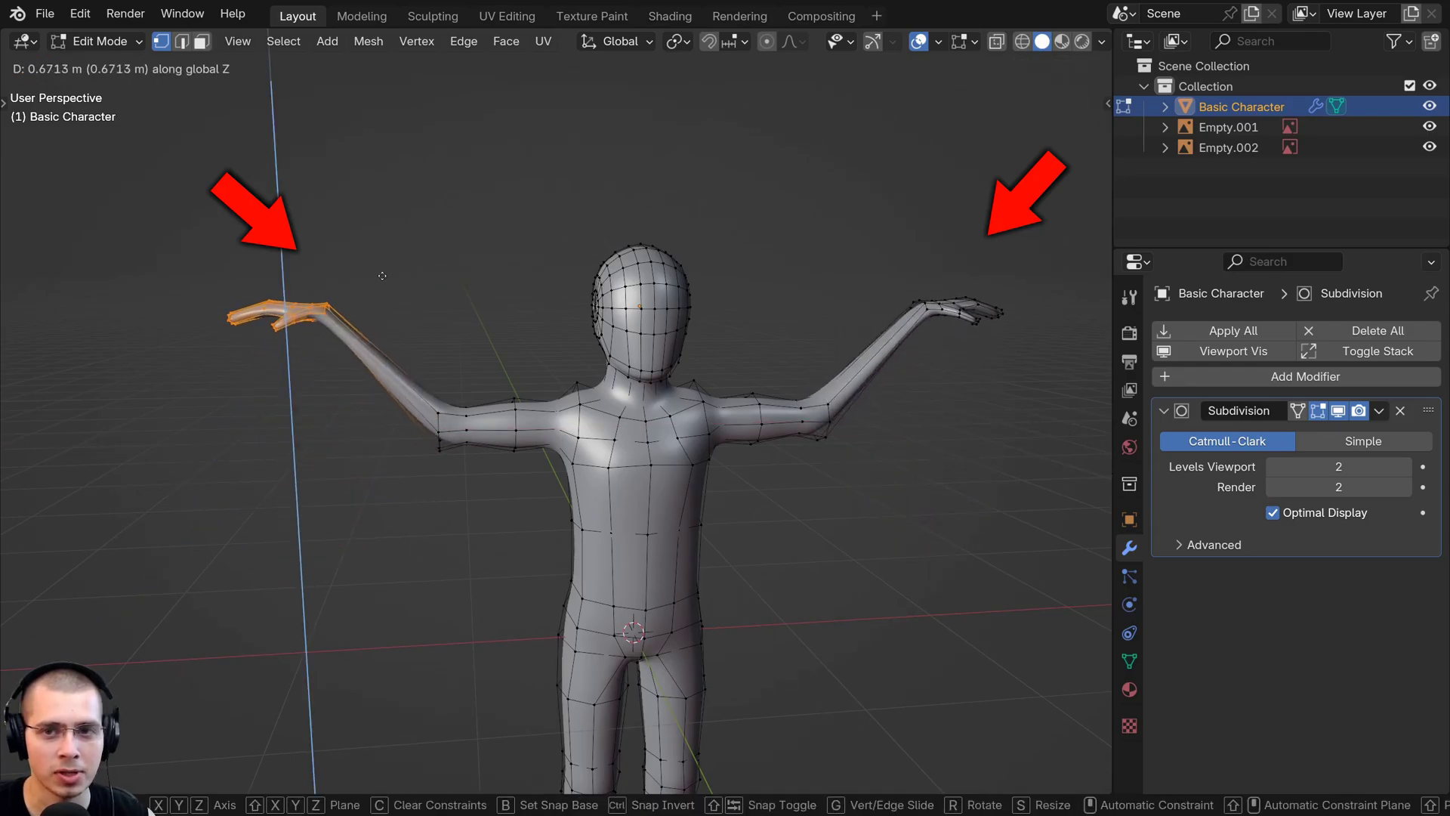
pyautogui.press('z')
pyautogui.press('z')
pyautogui.press('Escape')
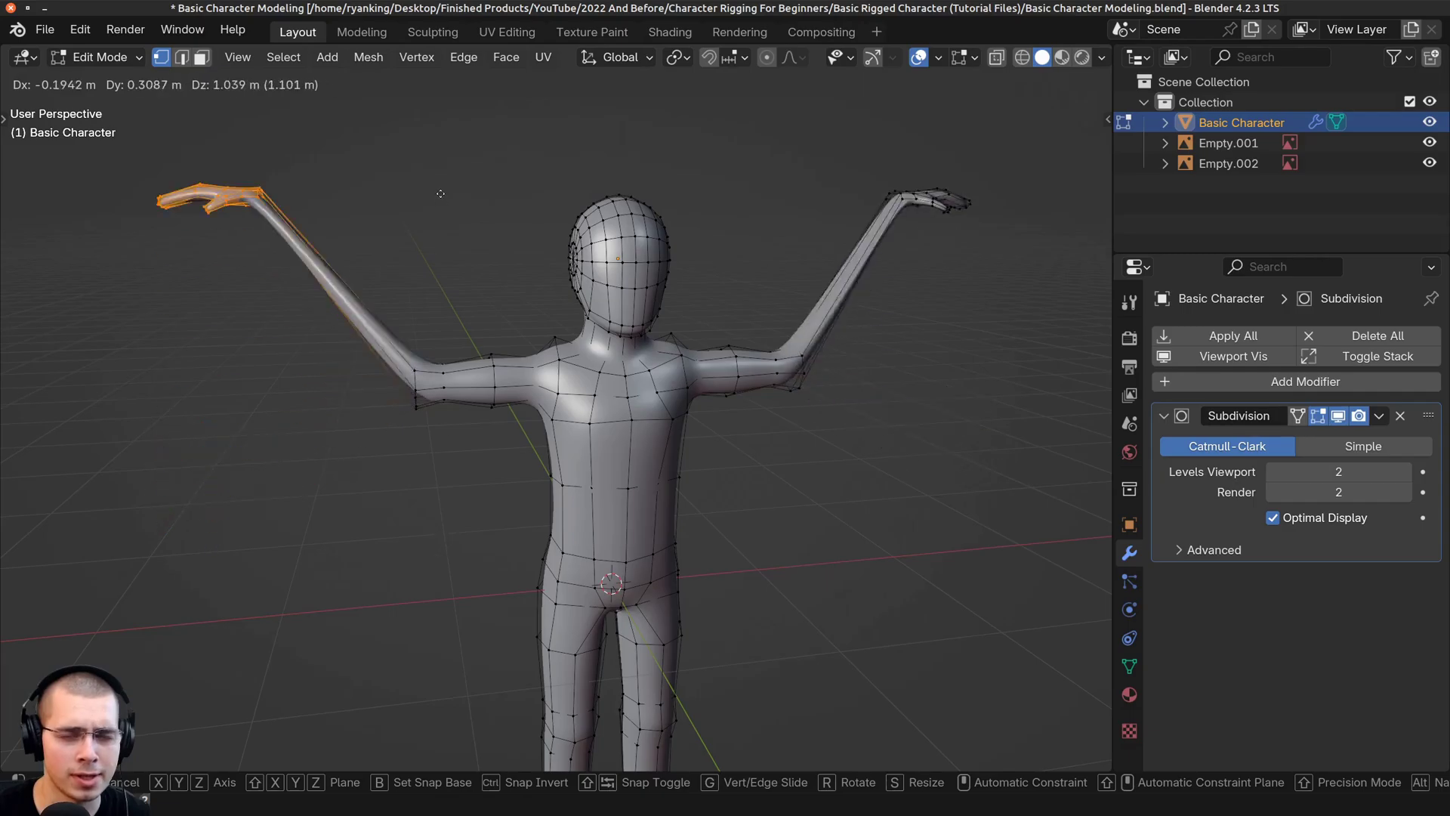
pyautogui.press('Escape')
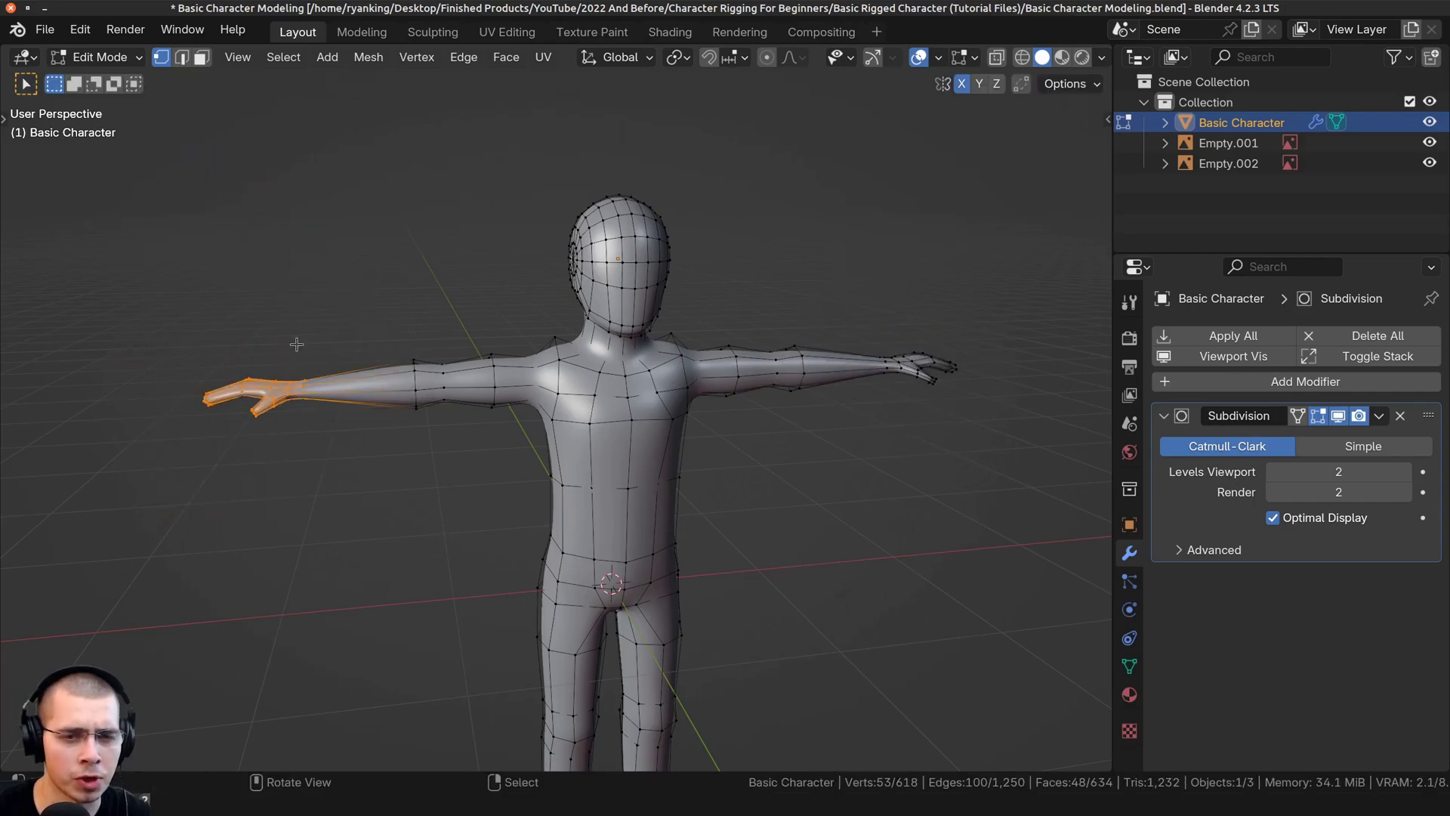
# Select the character's whole mesh and apply Snap to Symmetry to it
pyautogui.moveTo(706, 344); pyautogui.dragTo(328, 441, button='middle')
pyautogui.press('a')
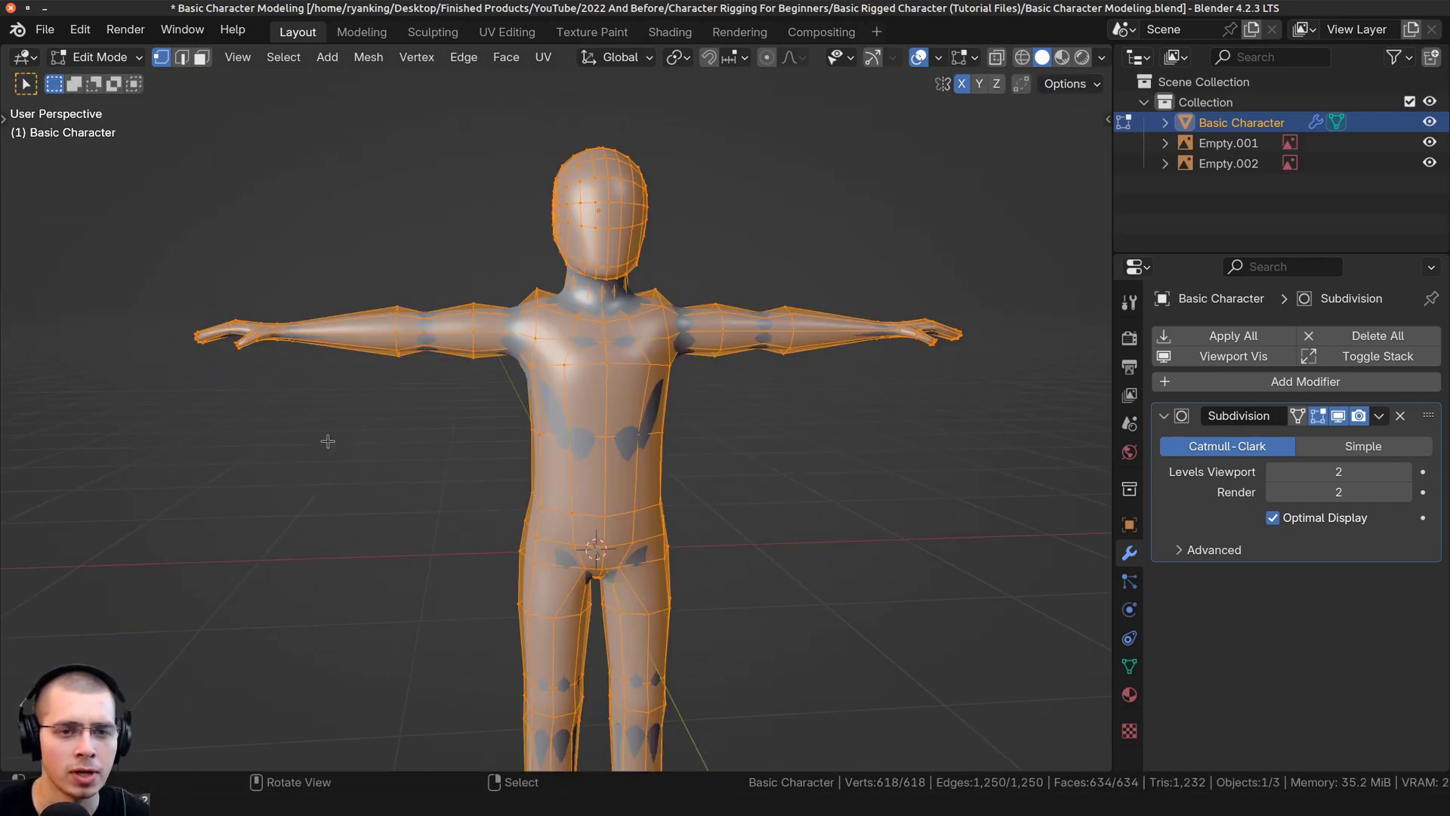
pyautogui.click(365, 59)
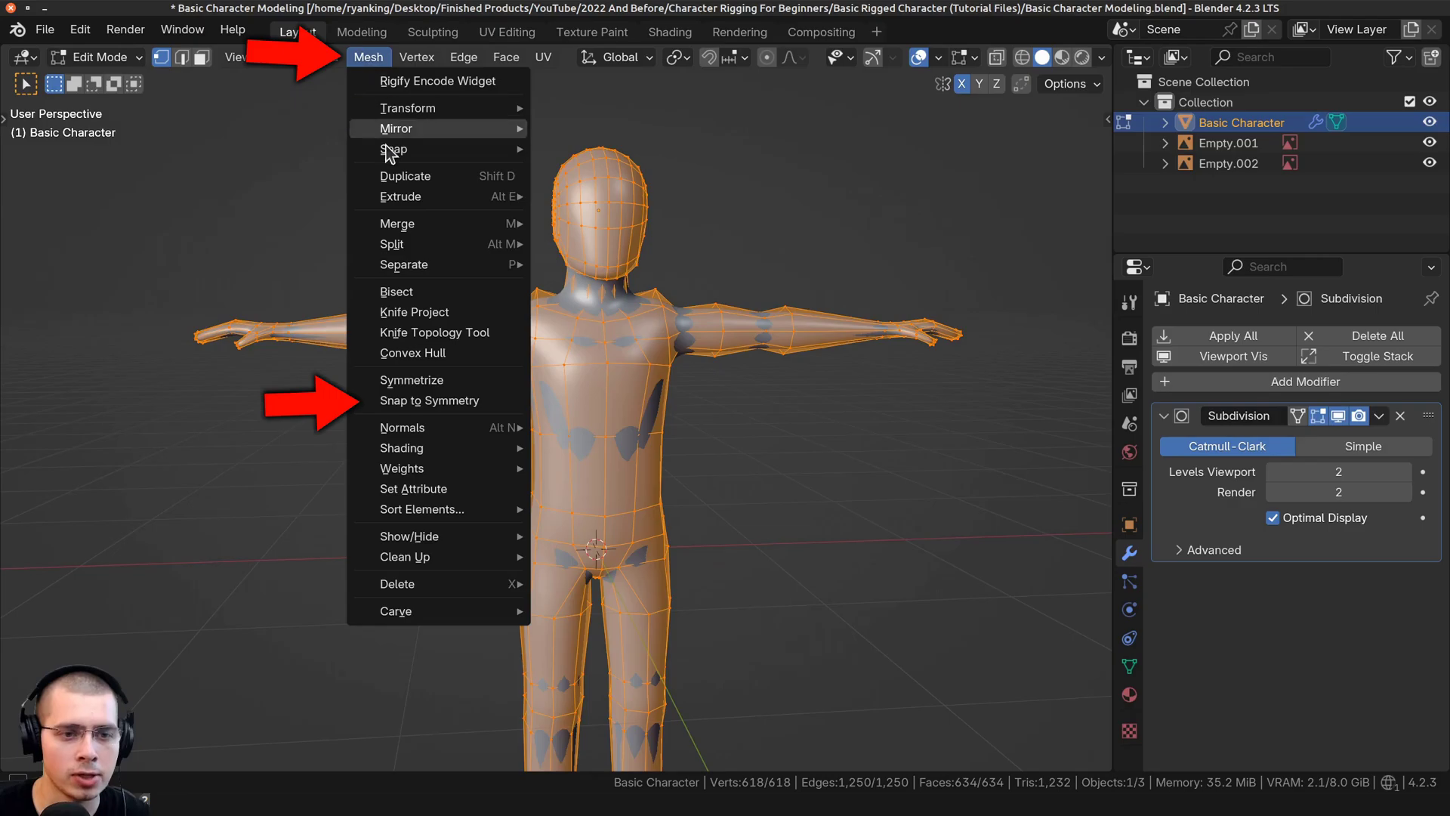
pyautogui.click(387, 404)
pyautogui.moveTo(682, 417); pyautogui.dragTo(666, 496, button='middle')
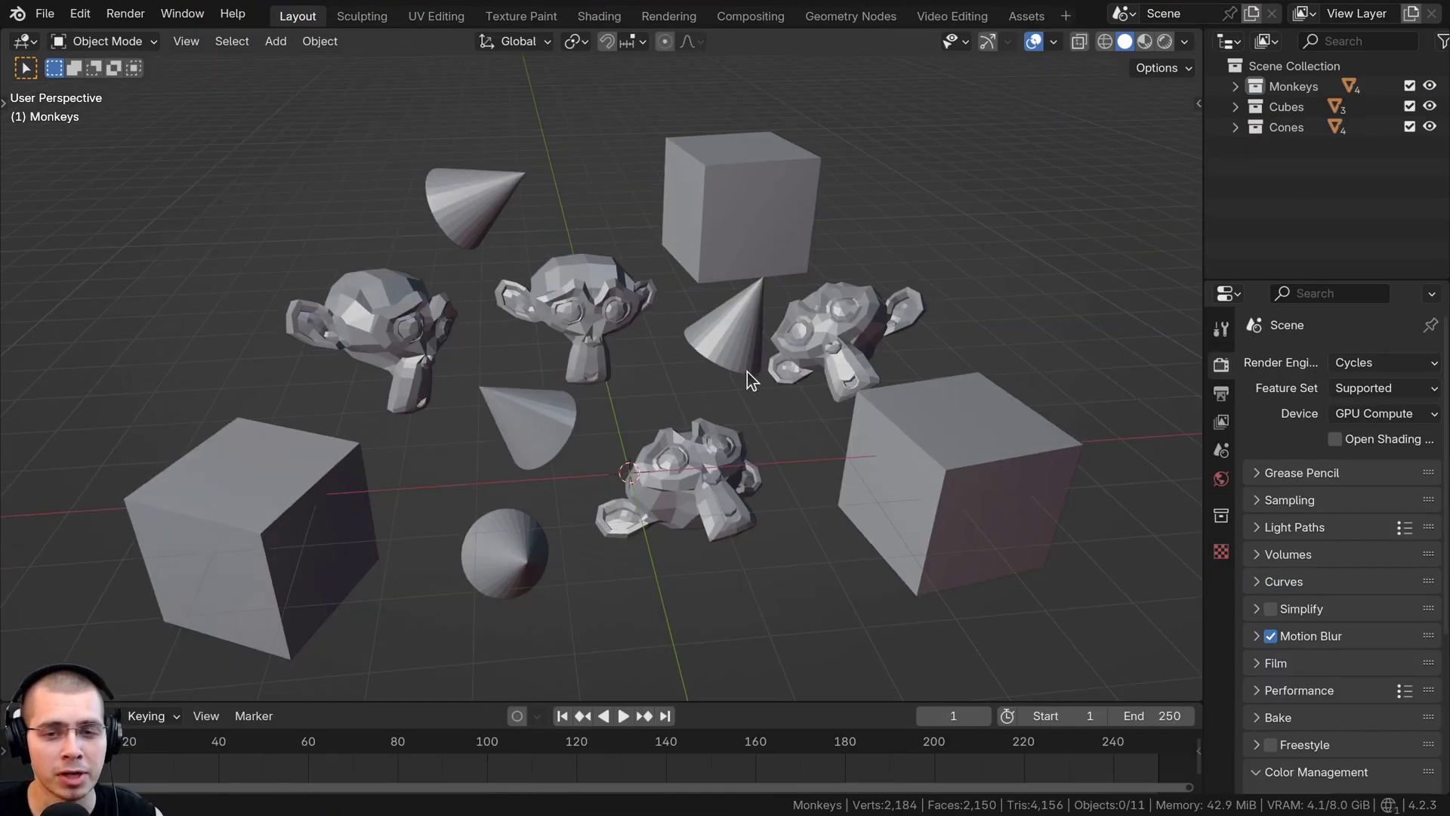
# Exclude the Cones, Cubes and Monkeys collections from the view layer, and include all three again
pyautogui.press('a')
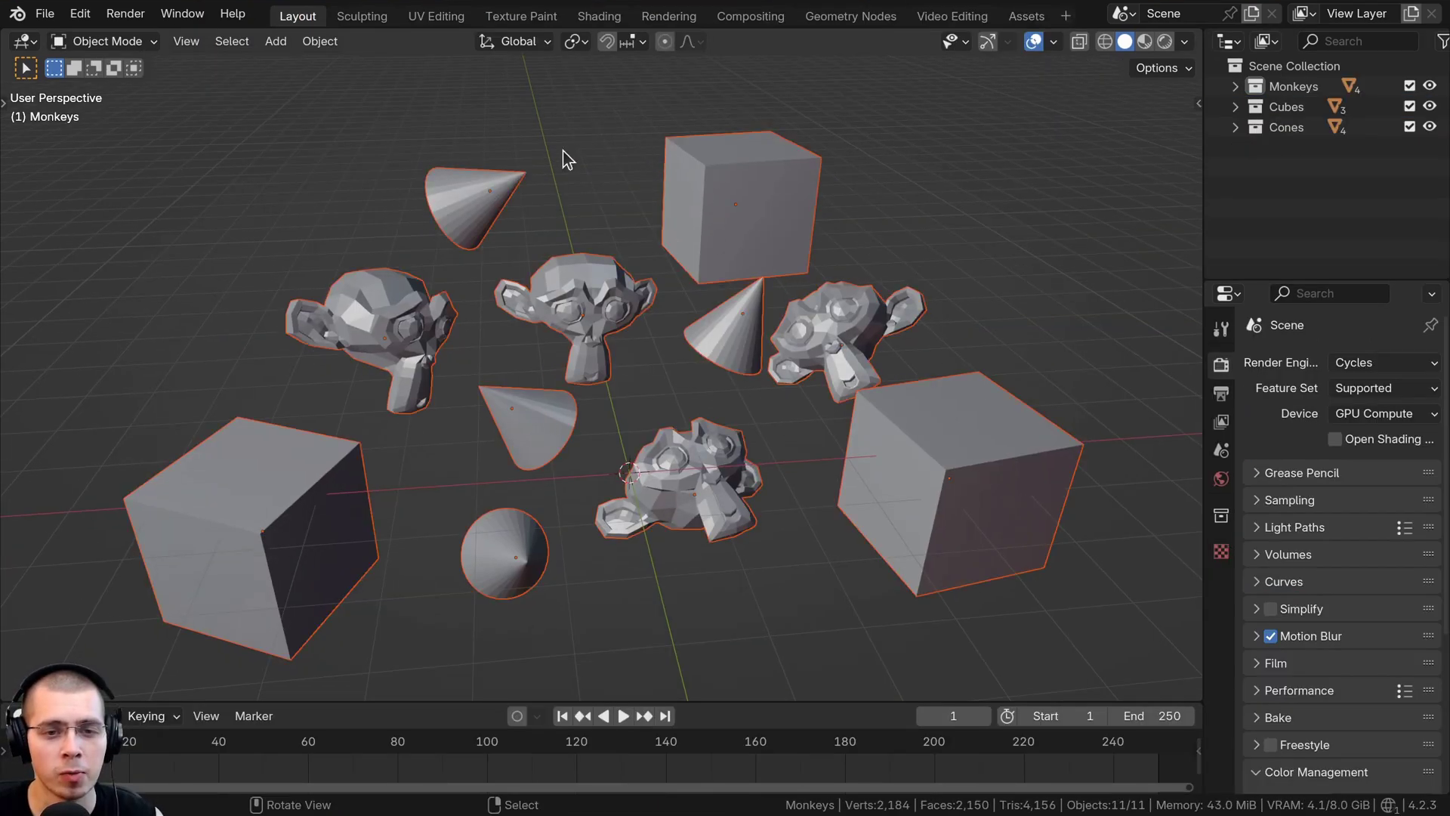
pyautogui.hotkey('alt', 'a')
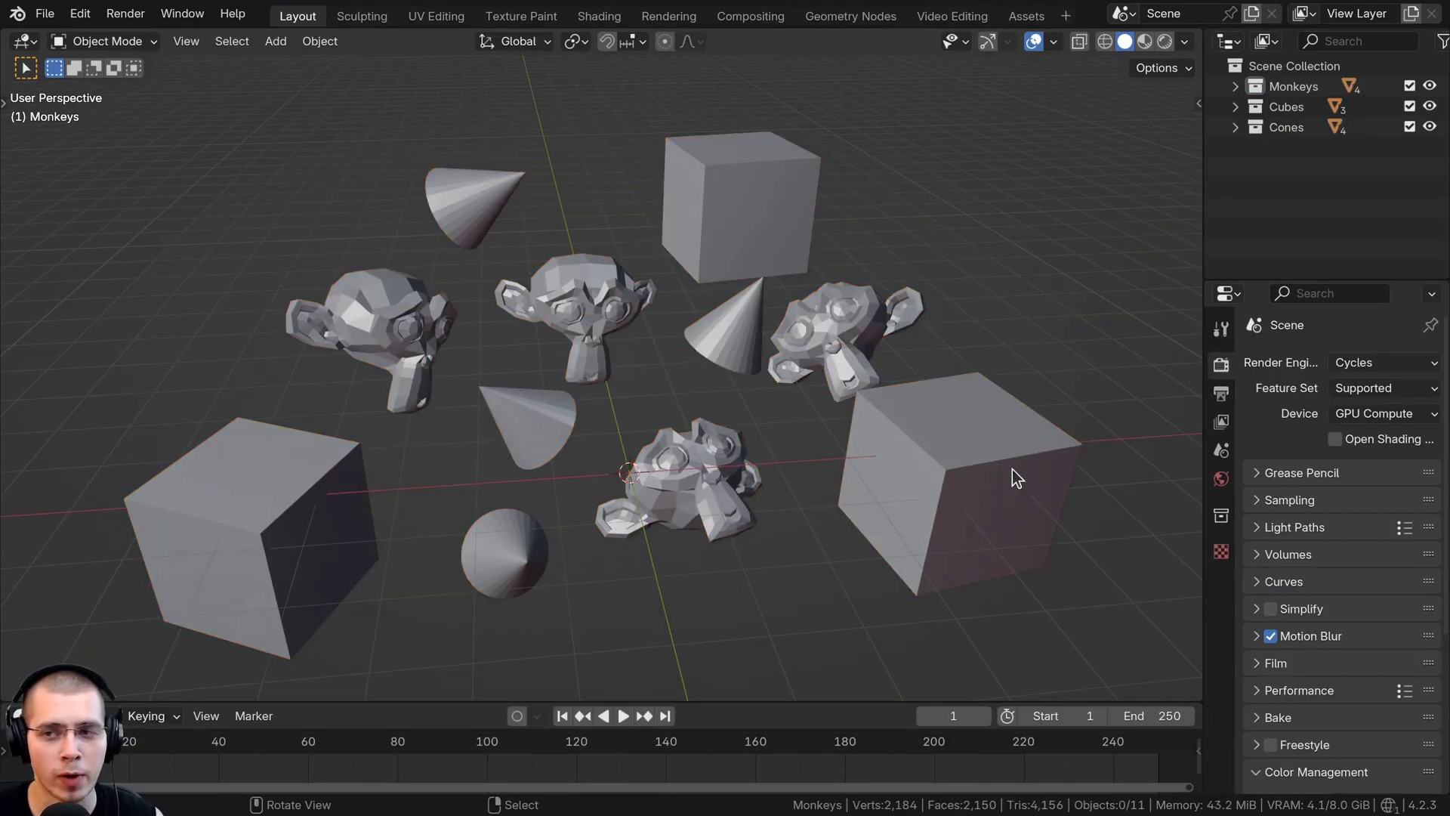
pyautogui.click(1409, 127)
pyautogui.click(1409, 106)
pyautogui.click(1409, 86)
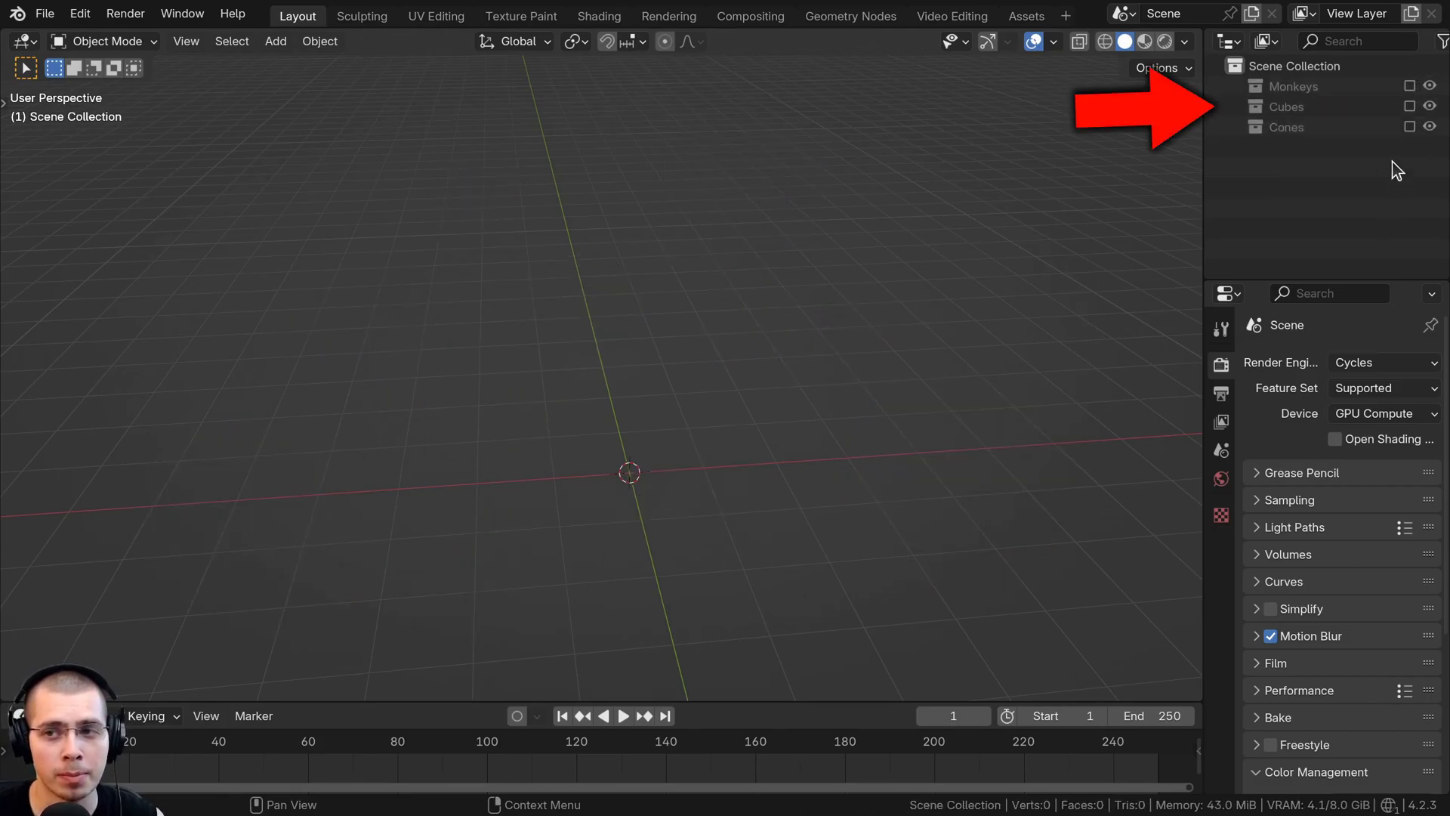
pyautogui.click(1410, 86)
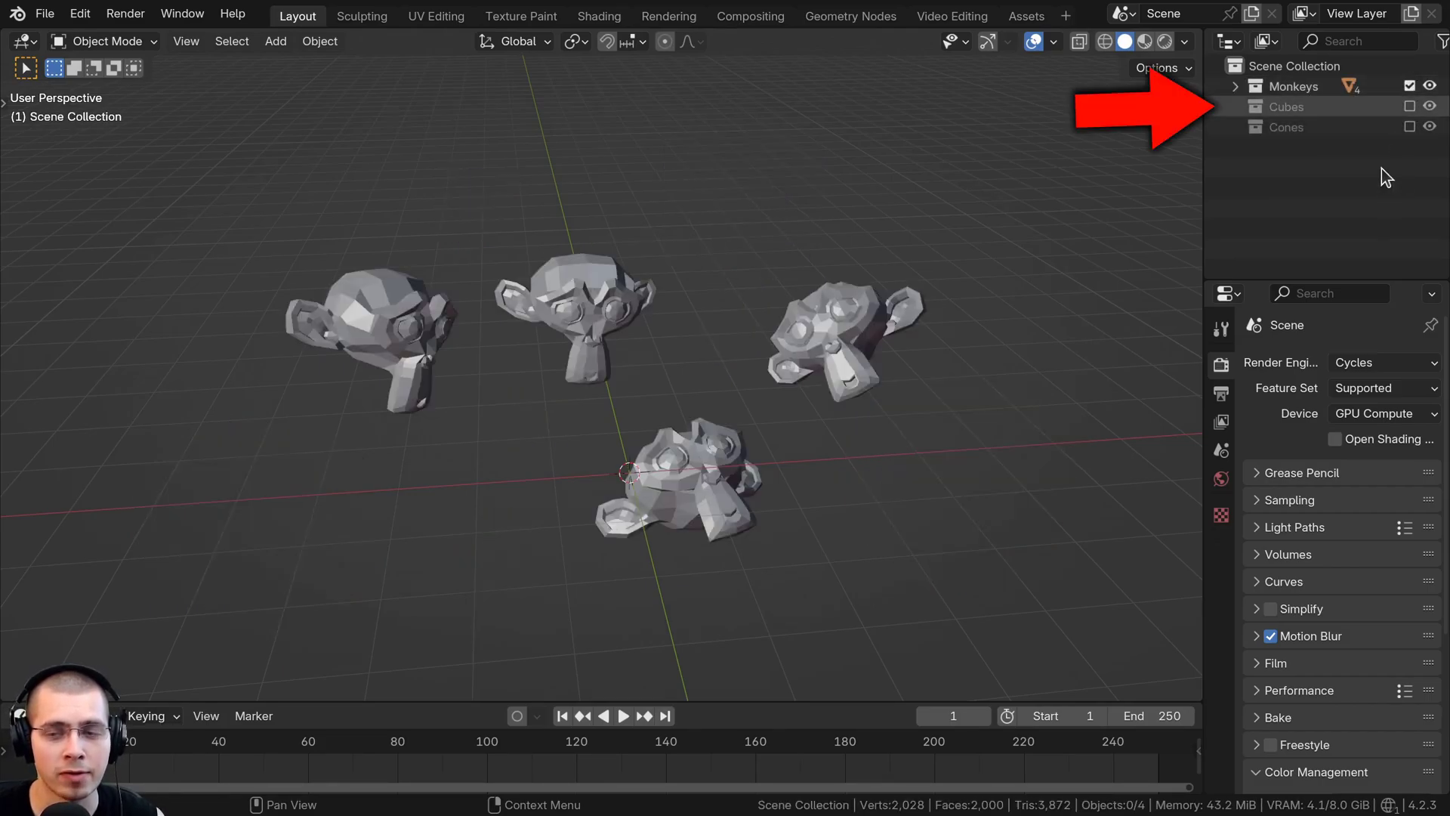
pyautogui.click(1409, 106)
pyautogui.click(1409, 127)
pyautogui.press('a')
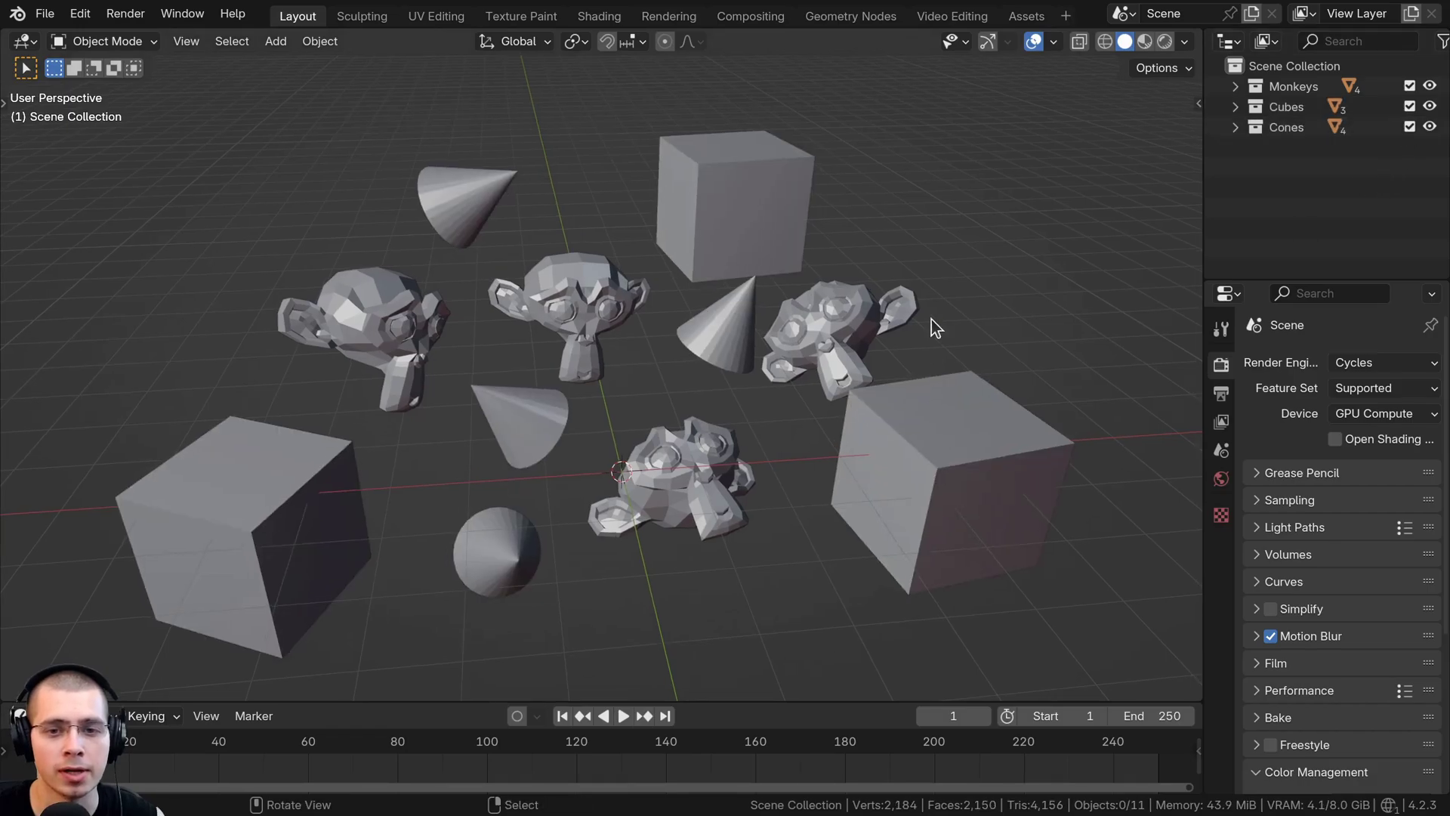
# Select the monkey heads one after another, ending with the one closest to the viewer
pyautogui.scroll(2, 790, 204)
pyautogui.click(805, 331)
pyautogui.click(574, 271)
pyautogui.click(331, 248)
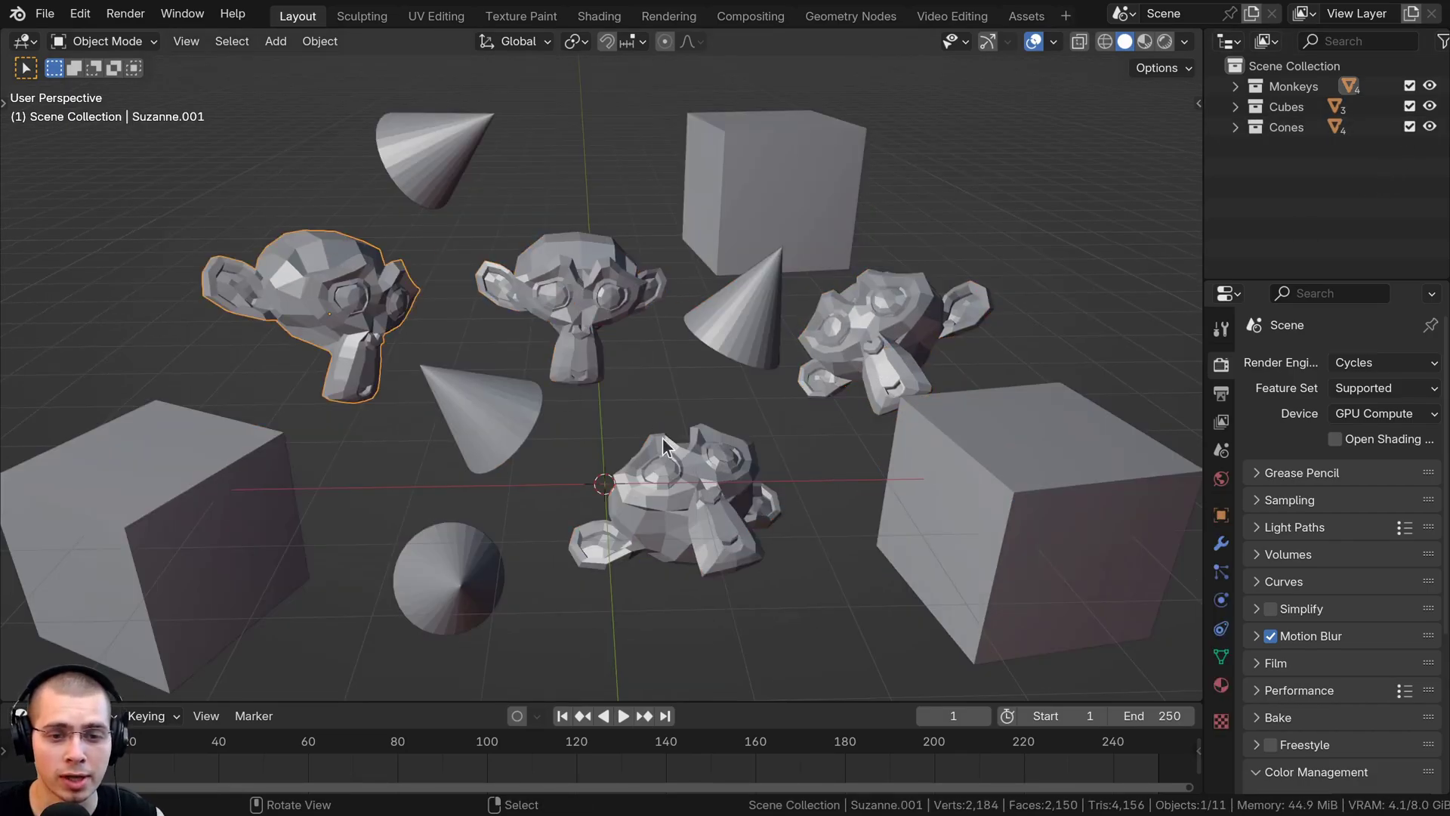
pyautogui.click(646, 447)
# Isolate the Monkeys, Cubes and Cones collections in turn, going through them twice and ending with Cones
pyautogui.keyDown('shift'); pyautogui.moveTo(644, 441); pyautogui.dragTo(595, 382, button='middle'); pyautogui.keyUp('shift')
pyautogui.press('1')
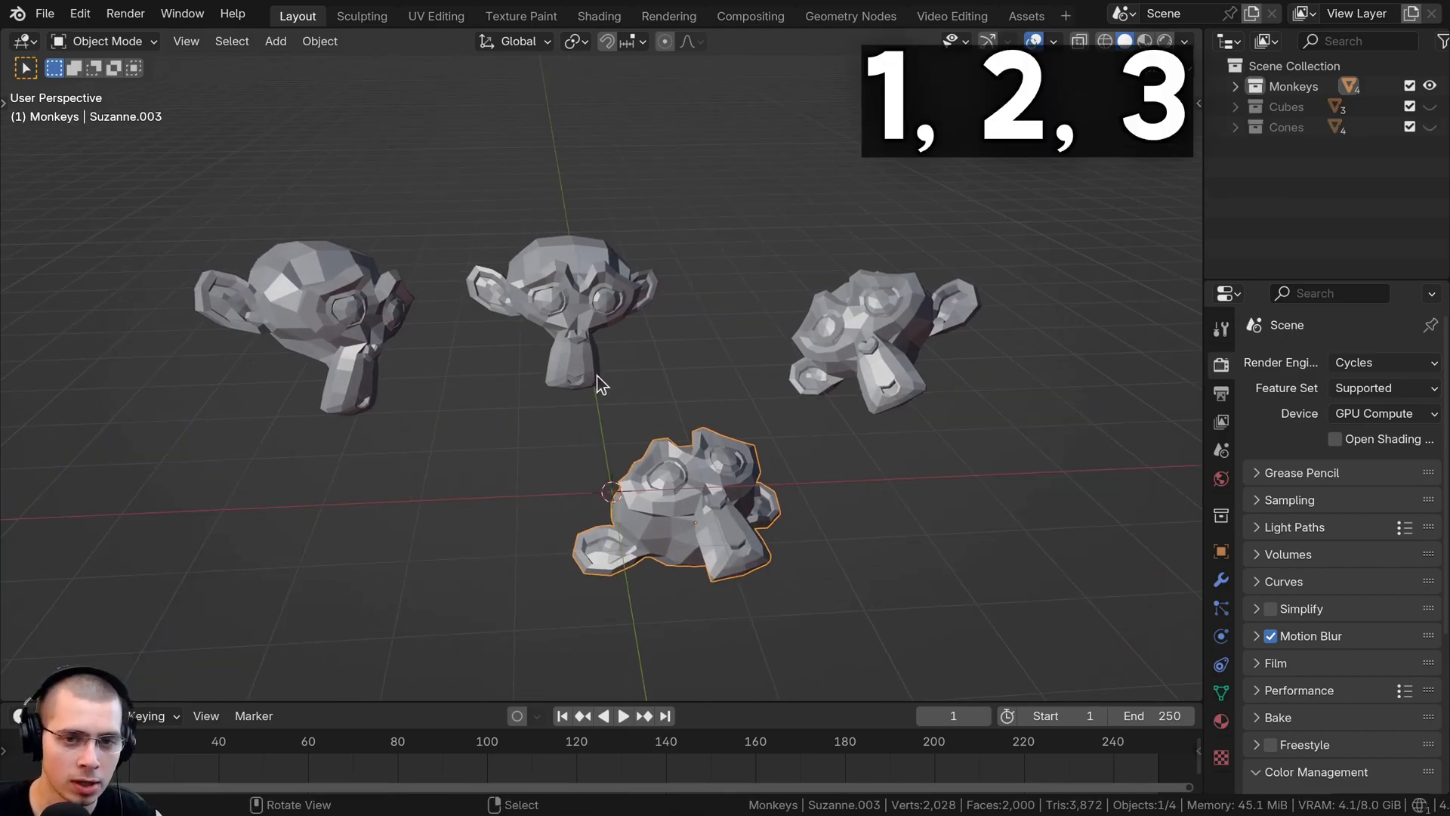
pyautogui.press('2')
pyautogui.press('3')
pyautogui.press('1')
pyautogui.press('2')
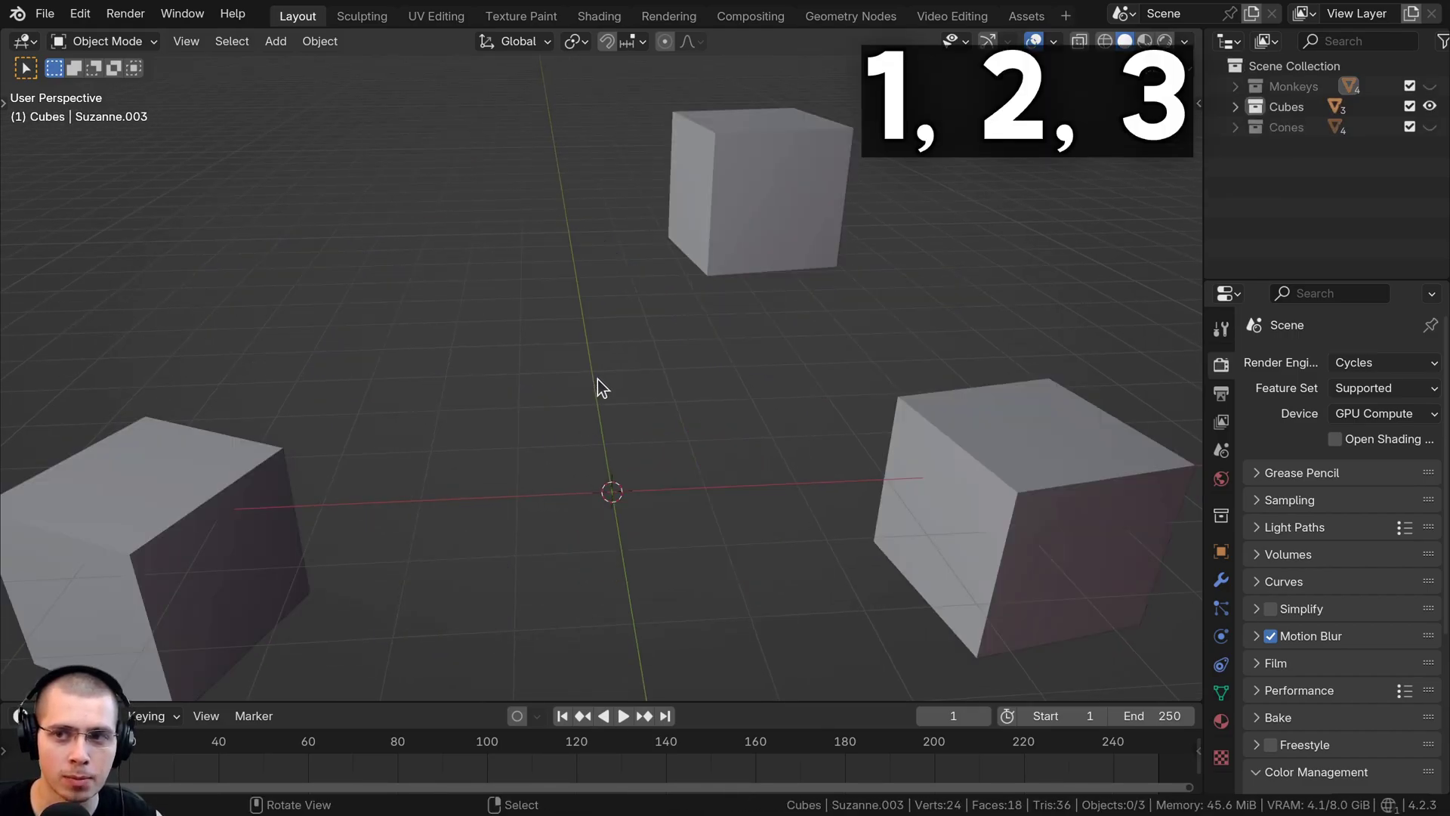
pyautogui.press('3')
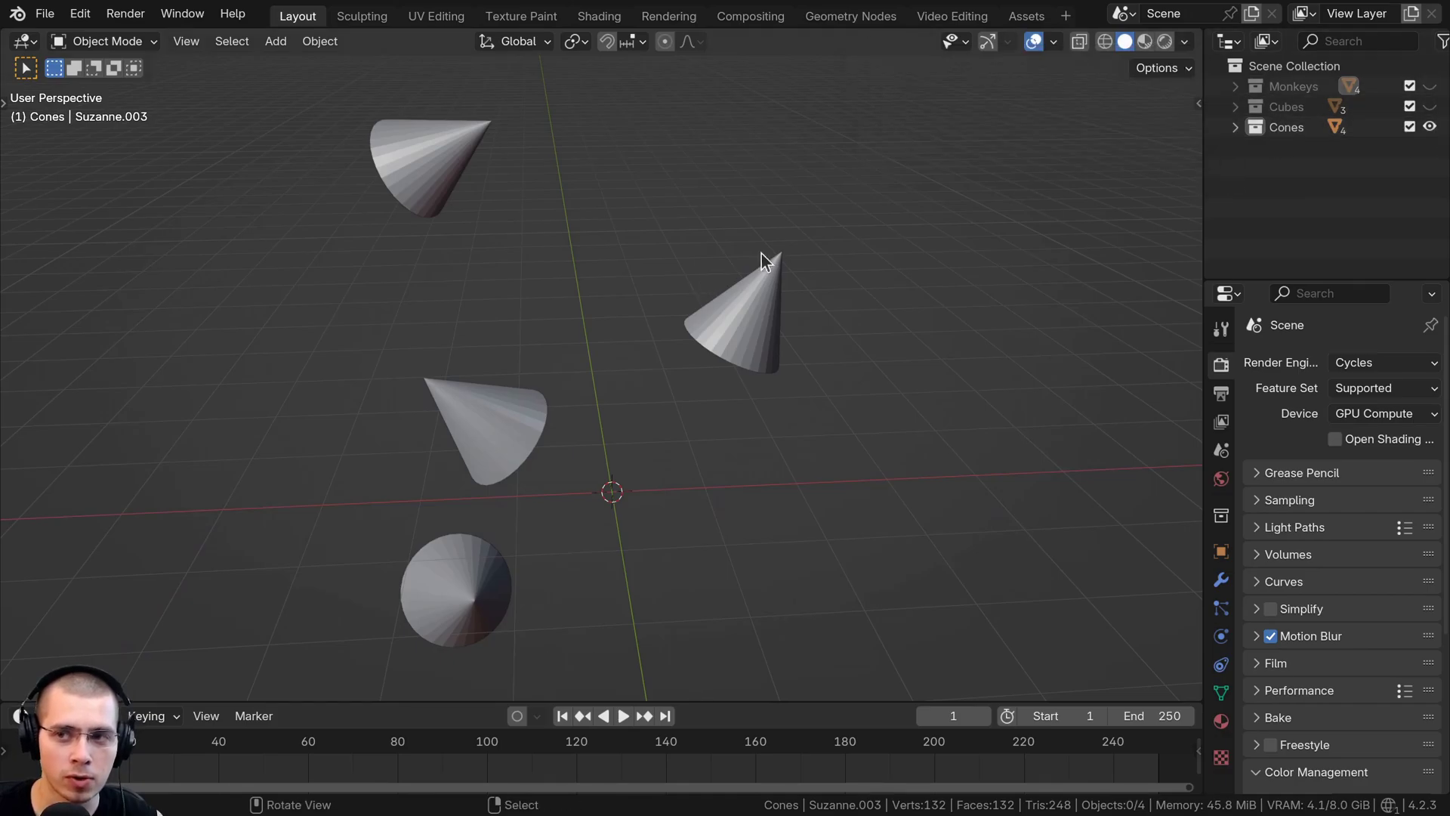
# Keep switching the isolated collection between Monkeys, Cubes and Cones, ending with only the Monkeys collection visible
pyautogui.press('1')
pyautogui.press('2')
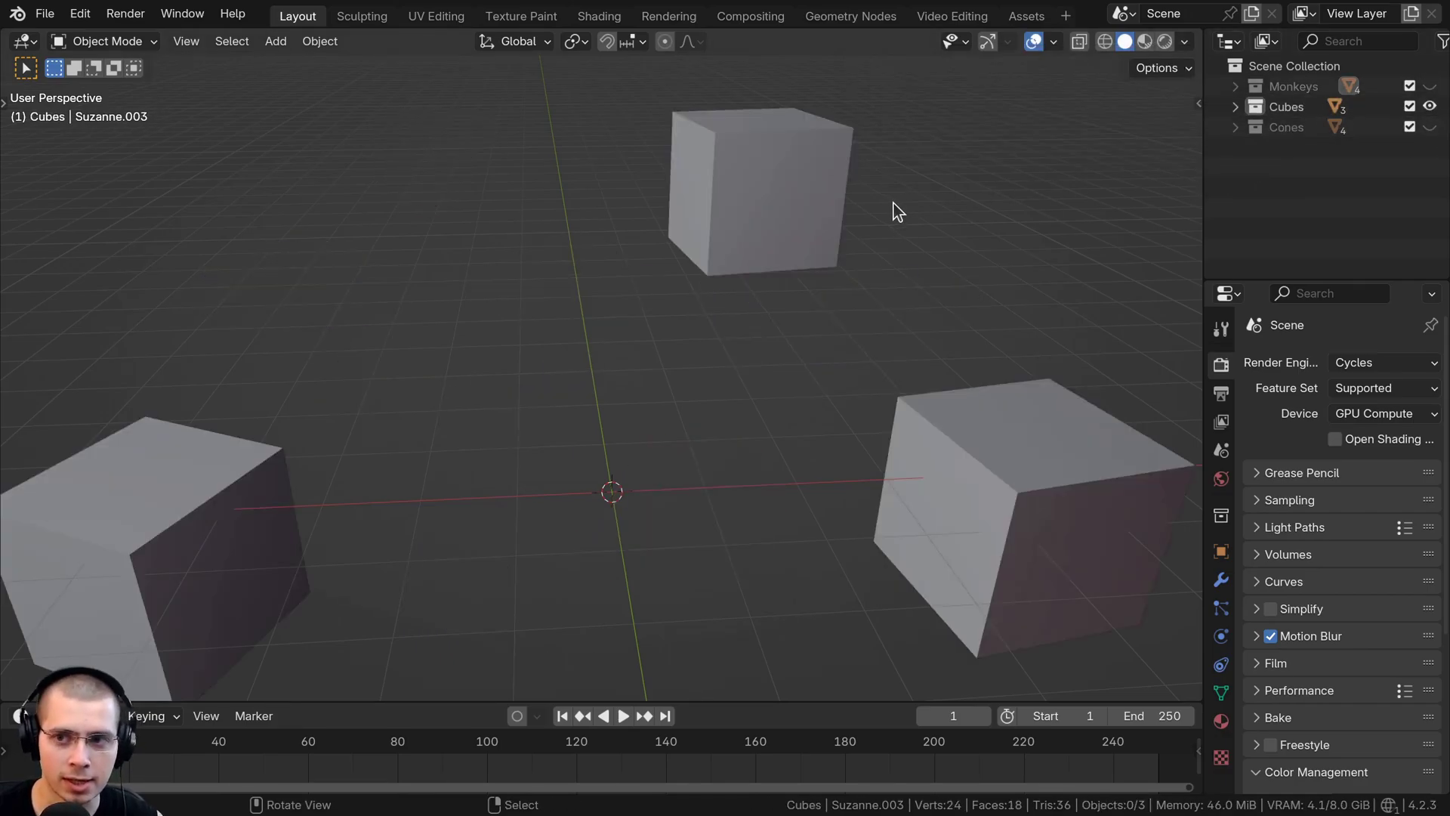
pyautogui.press('3')
pyautogui.press('1')
pyautogui.press('2')
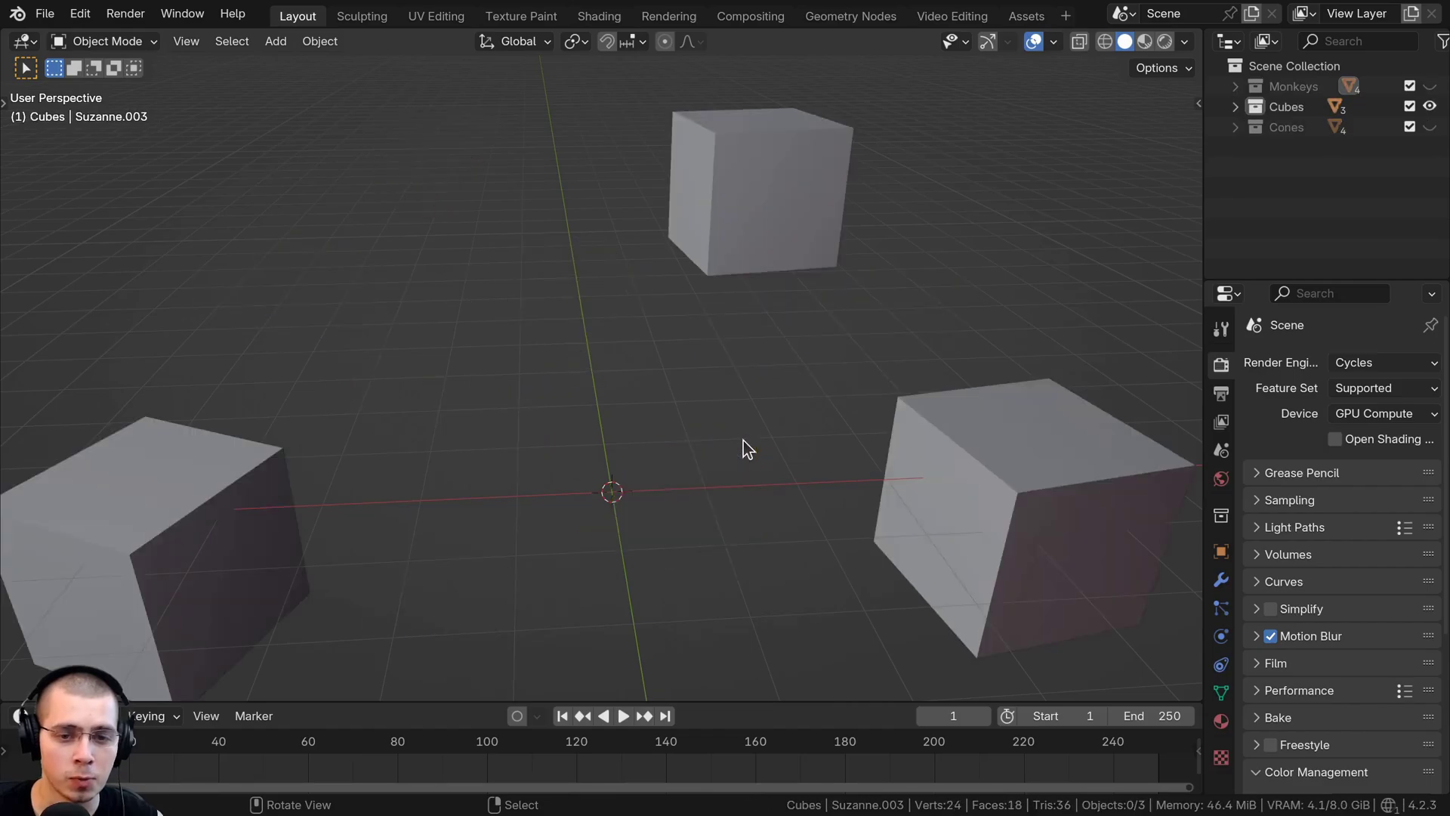
pyautogui.press('3')
pyautogui.press('1')
pyautogui.press('3')
pyautogui.press('1')
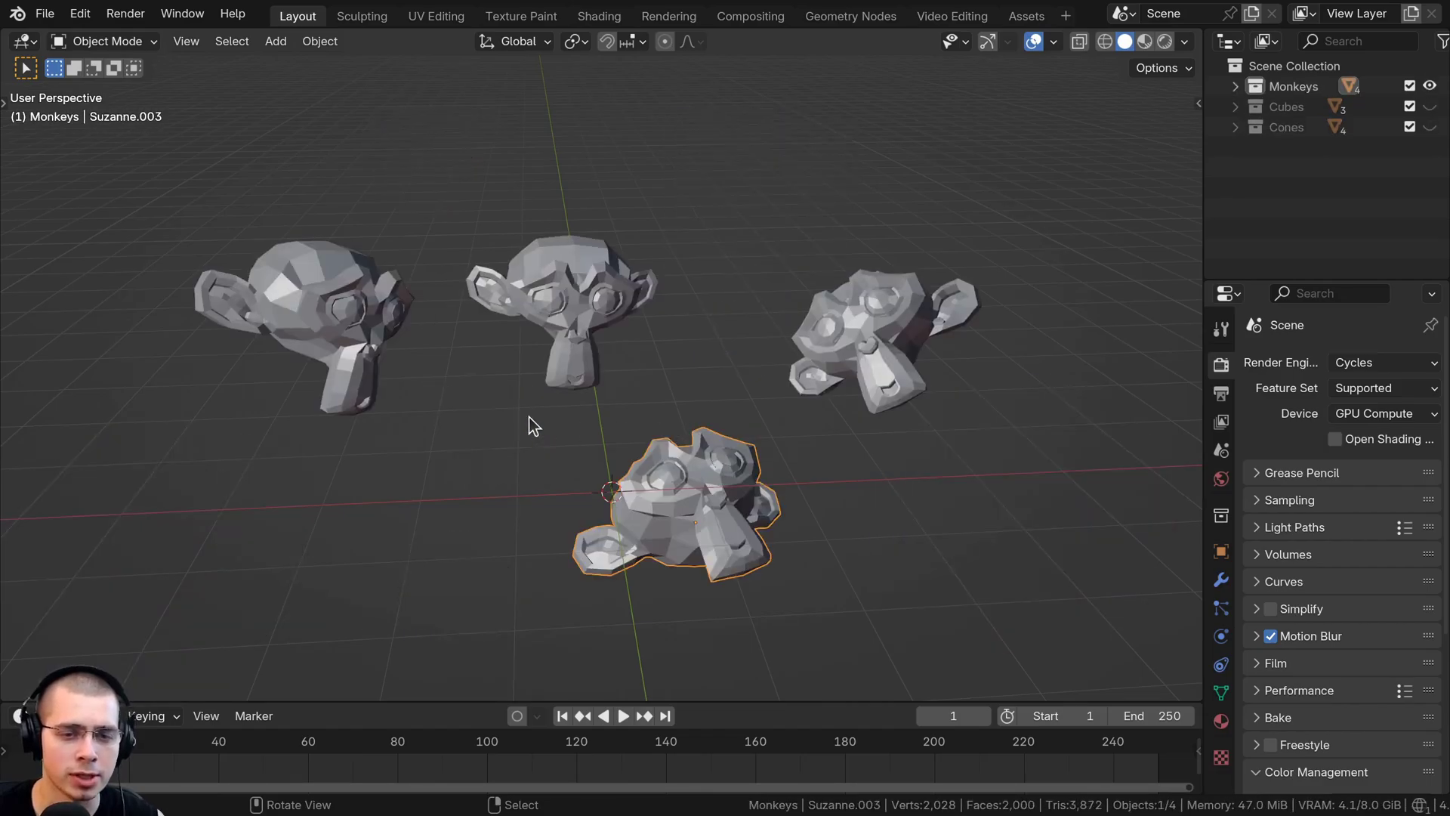
# Select the middle monkey head and frame it with the other monkeys around it
pyautogui.click(583, 301)
pyautogui.press('KP_Decimal')
pyautogui.scroll(-6, 245, 506)
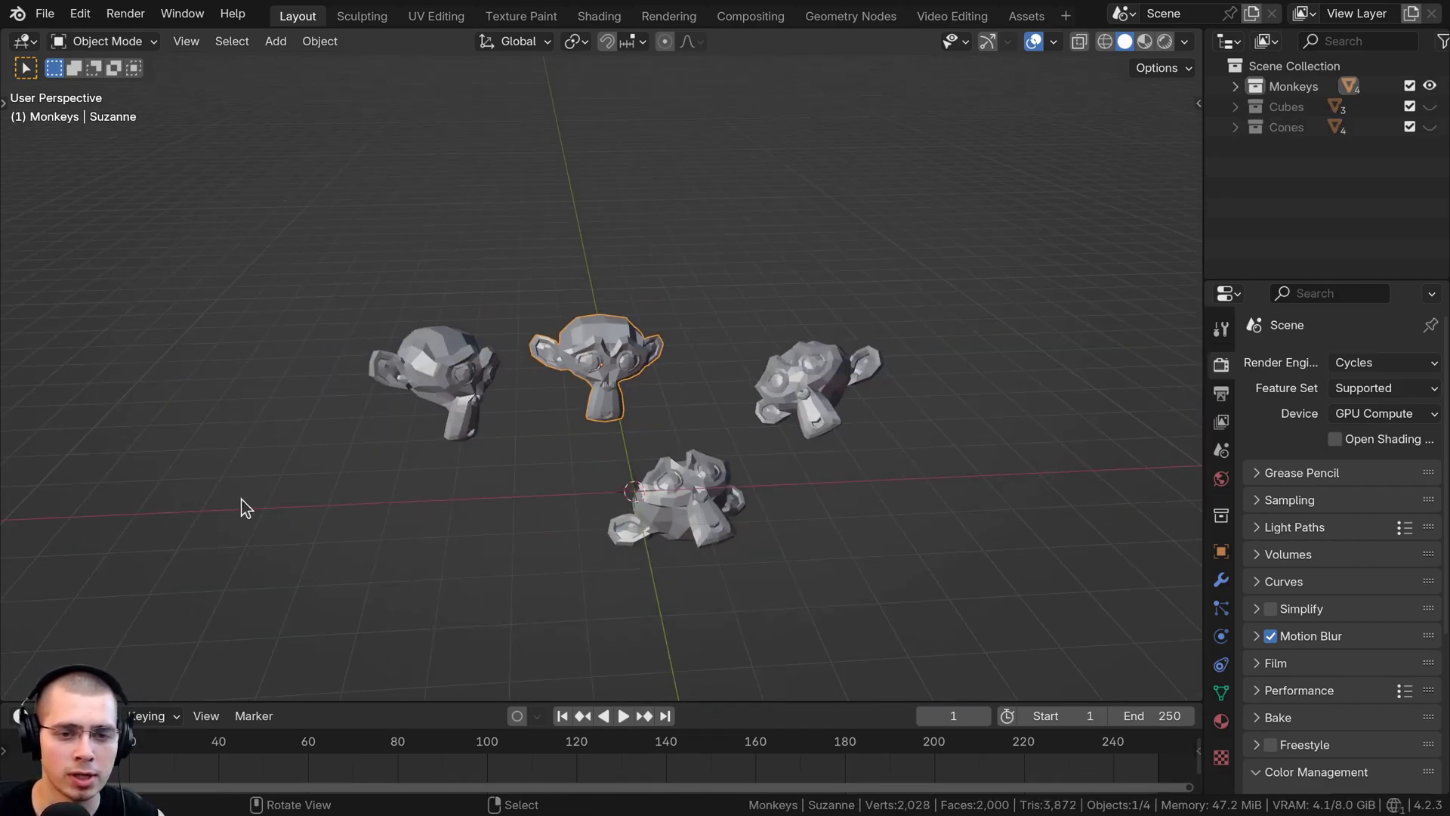
# Alternate between isolating the Cubes and the Cones collection, ending with Cones
pyautogui.press('2')
pyautogui.press('3')
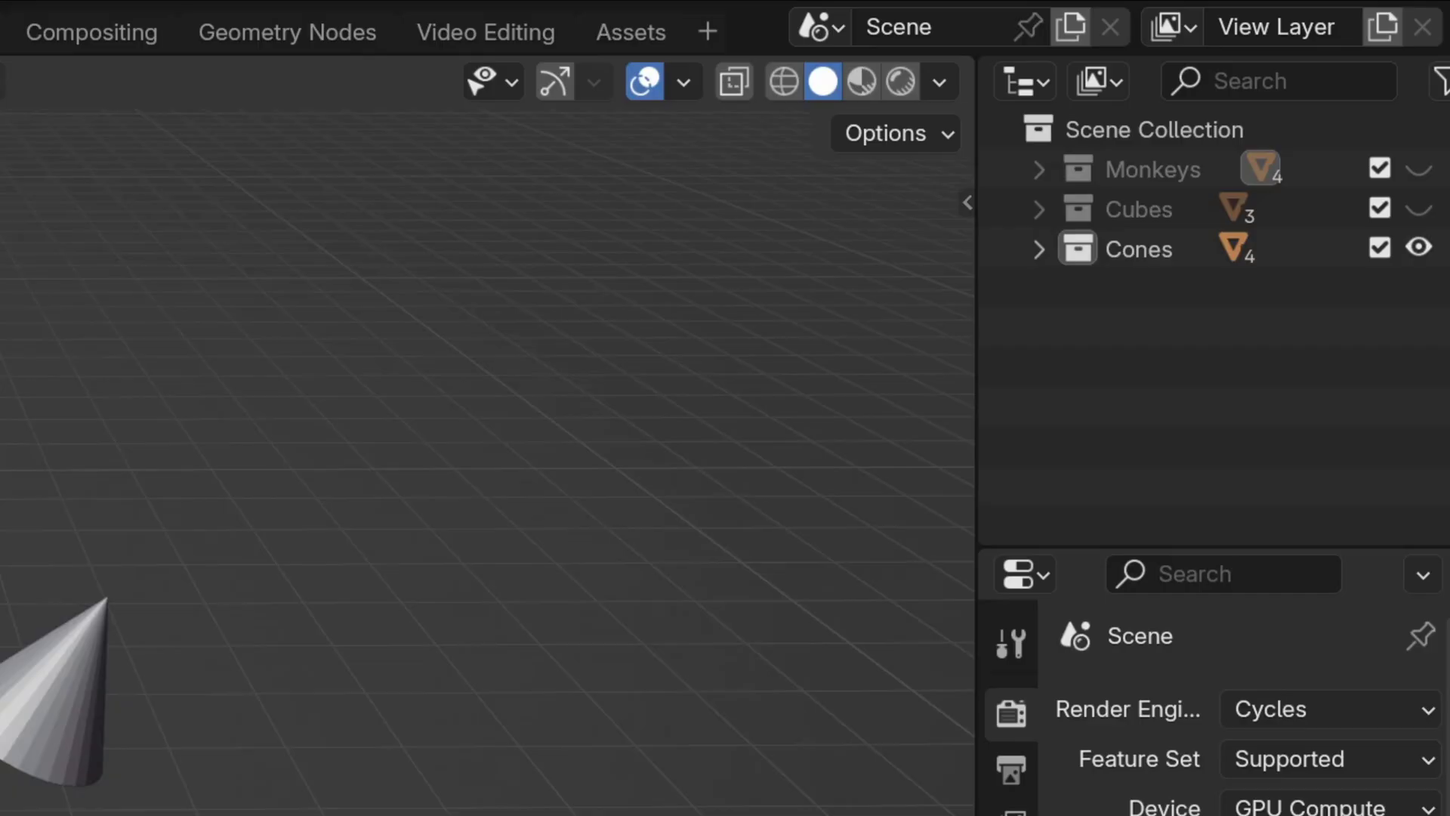
pyautogui.press('2')
pyautogui.press('3')
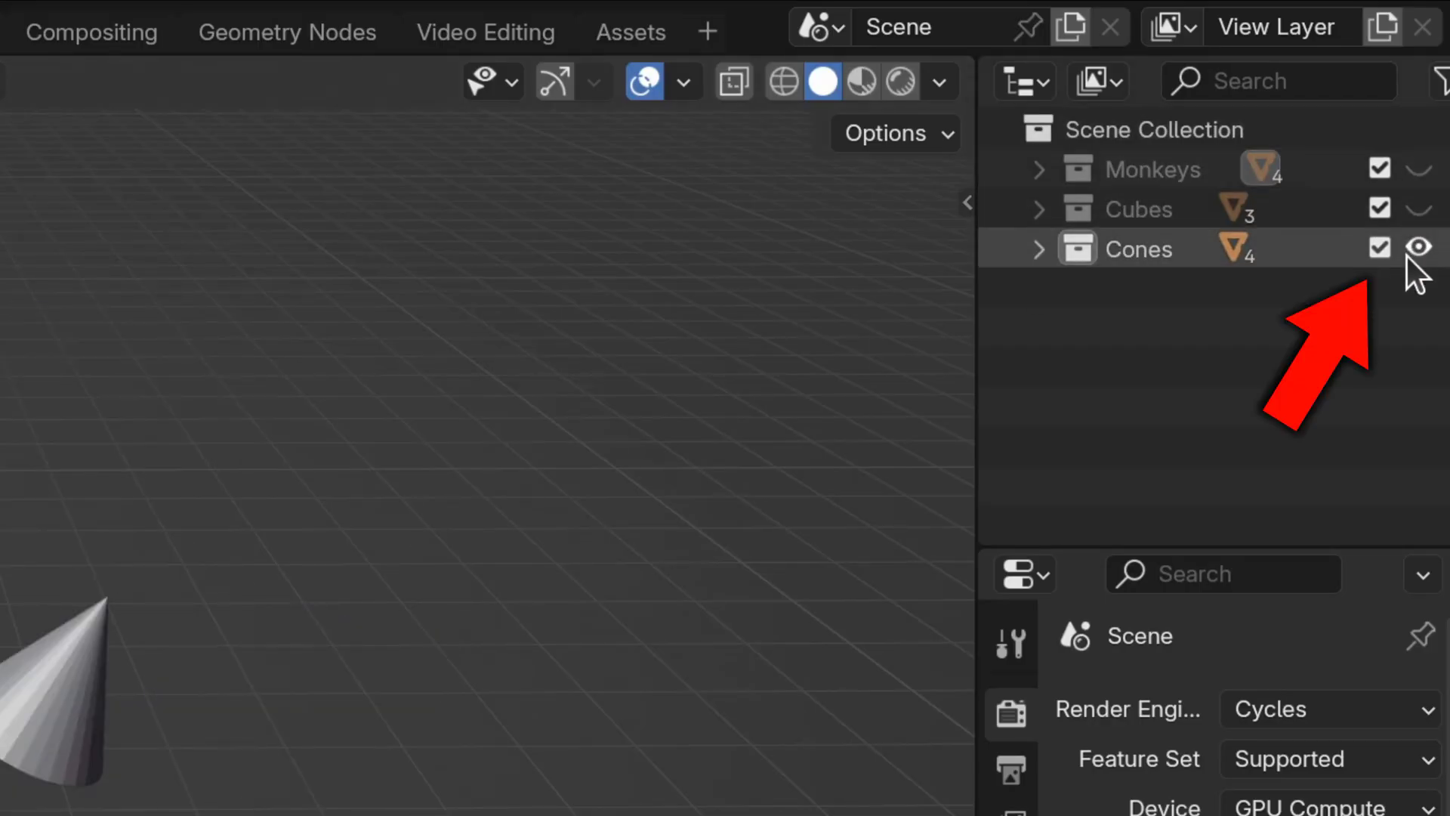
# Cycle the isolated collection from Monkeys and Cubes back to Cones, and show the Monkeys collection alongside it
pyautogui.press('1')
pyautogui.press('2')
pyautogui.press('1')
pyautogui.press('3')
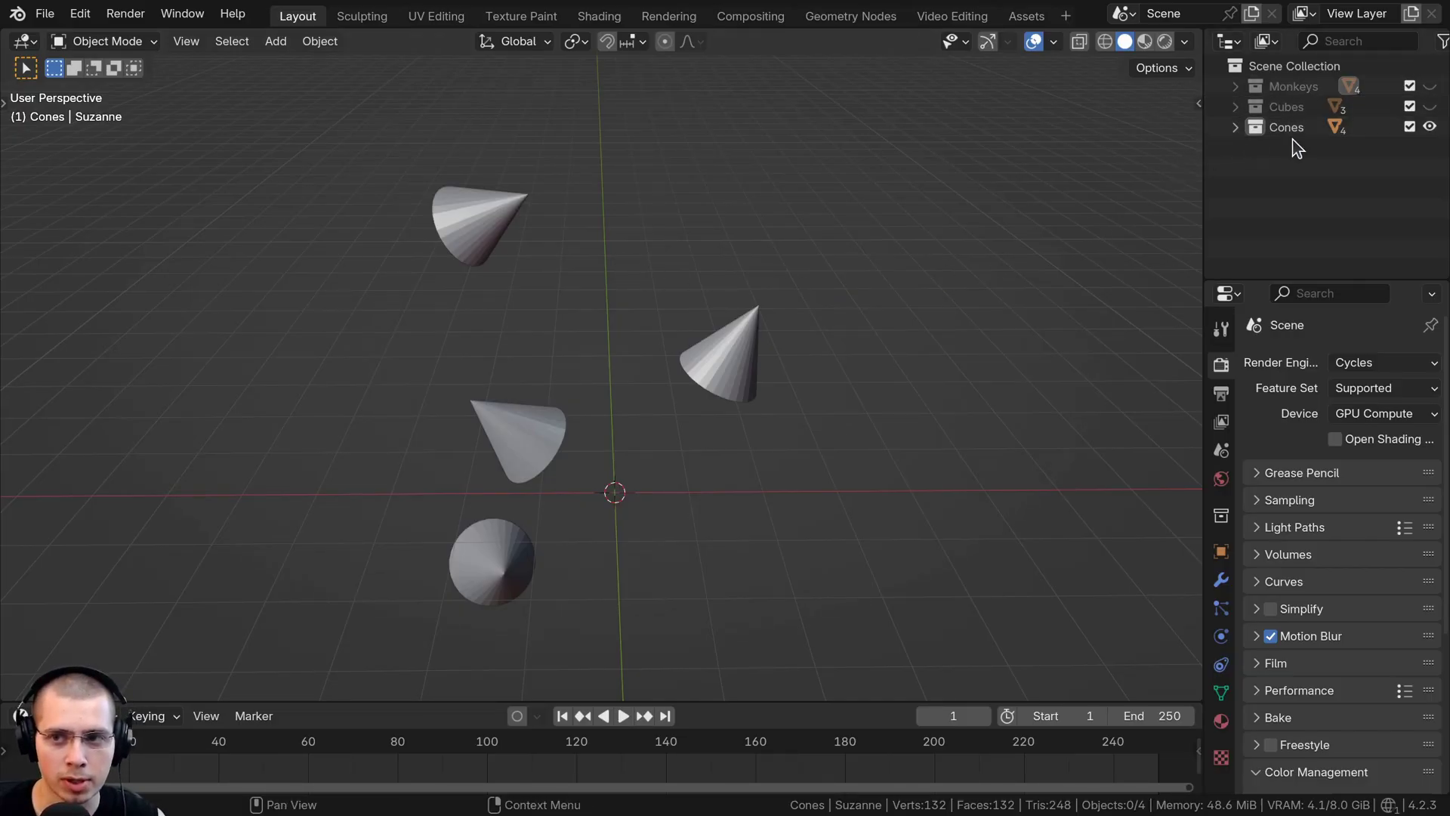
pyautogui.keyDown('shift'); pyautogui.moveTo(628, 256); pyautogui.dragTo(626, 276, button='middle'); pyautogui.keyUp('shift')
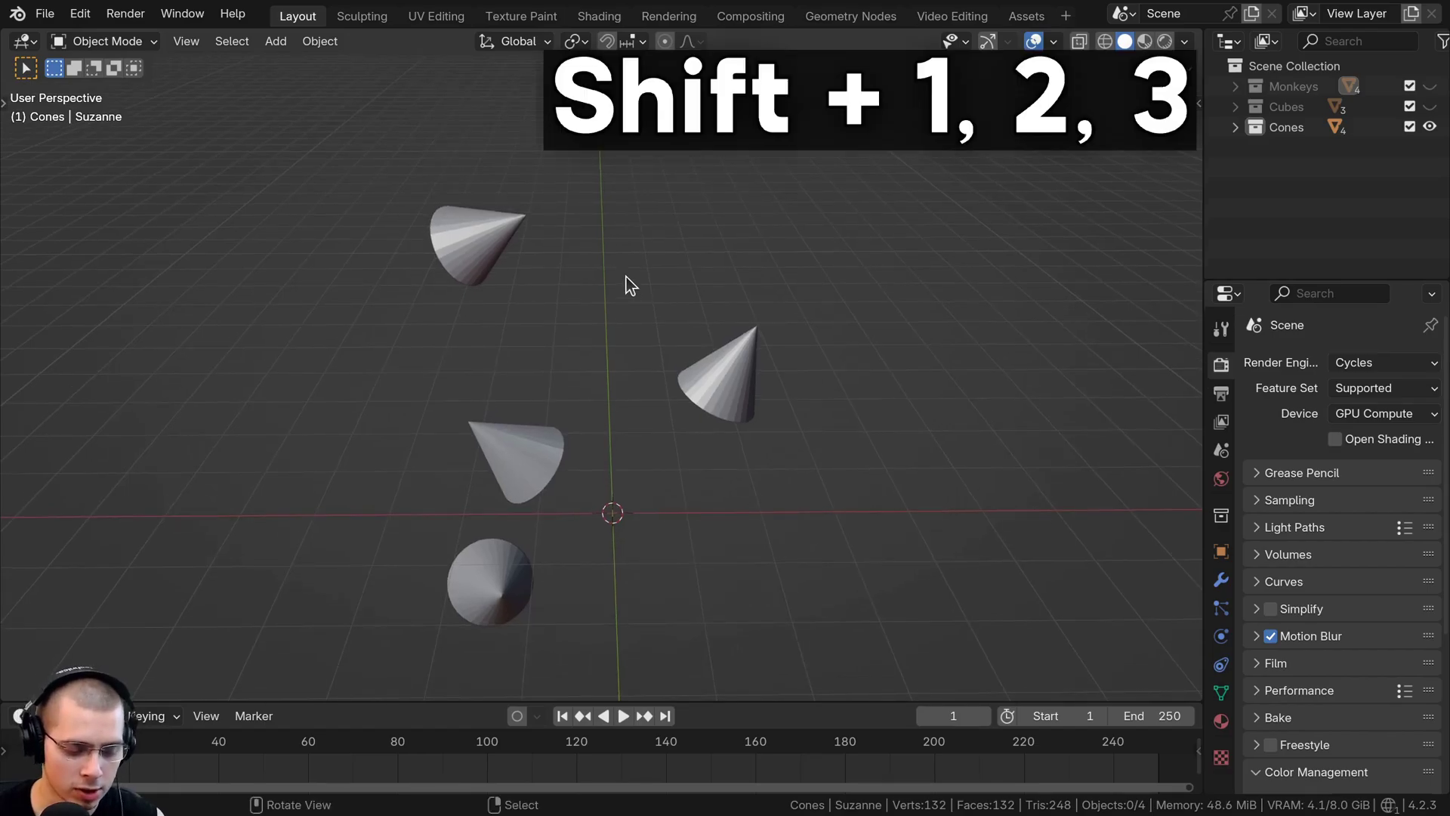
pyautogui.hotkey('shift', '1')
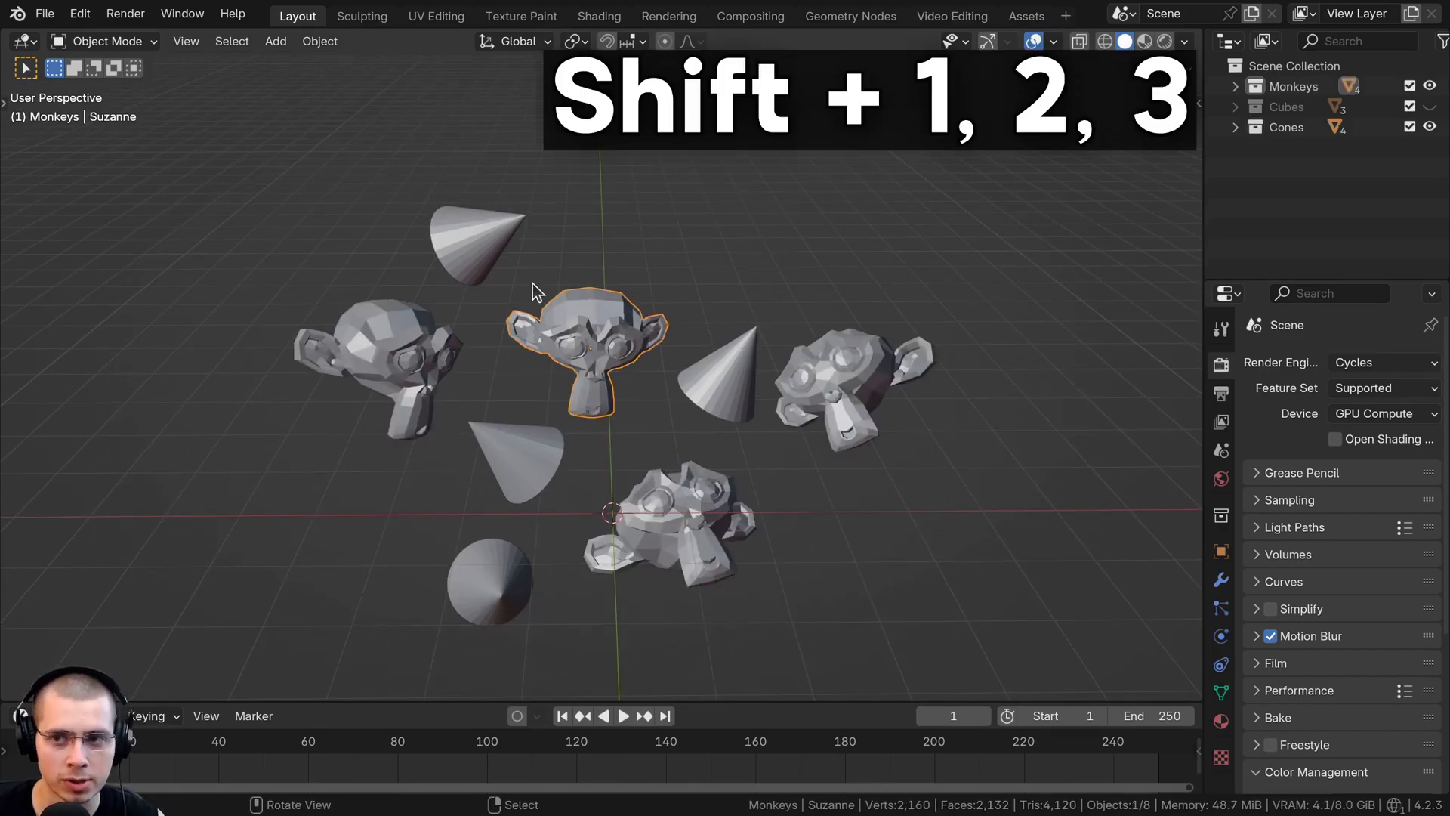
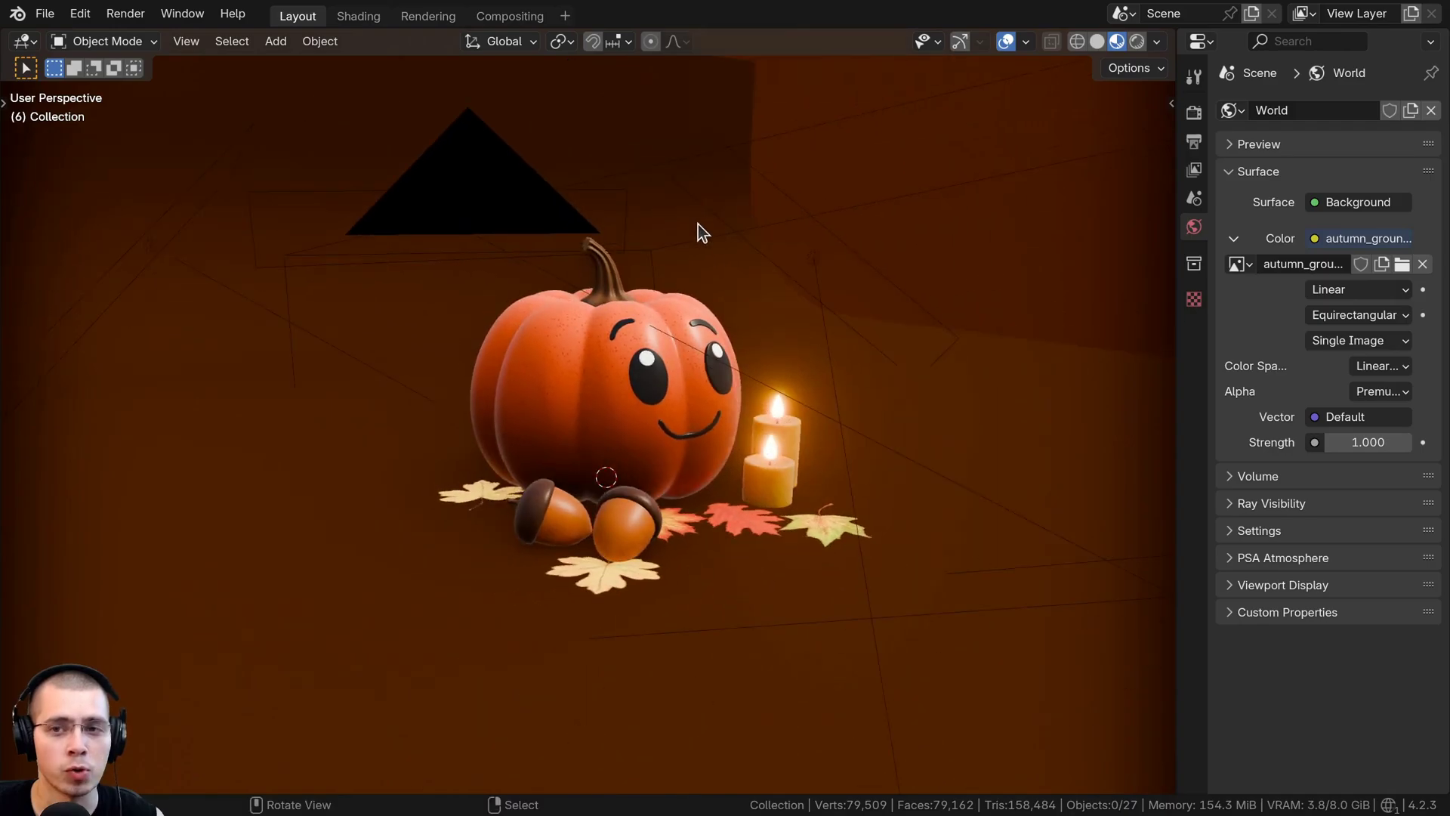
# Enable Scene World and Scene Lights for the pumpkin scene's material preview shading
pyautogui.scroll(1, 899, 320)
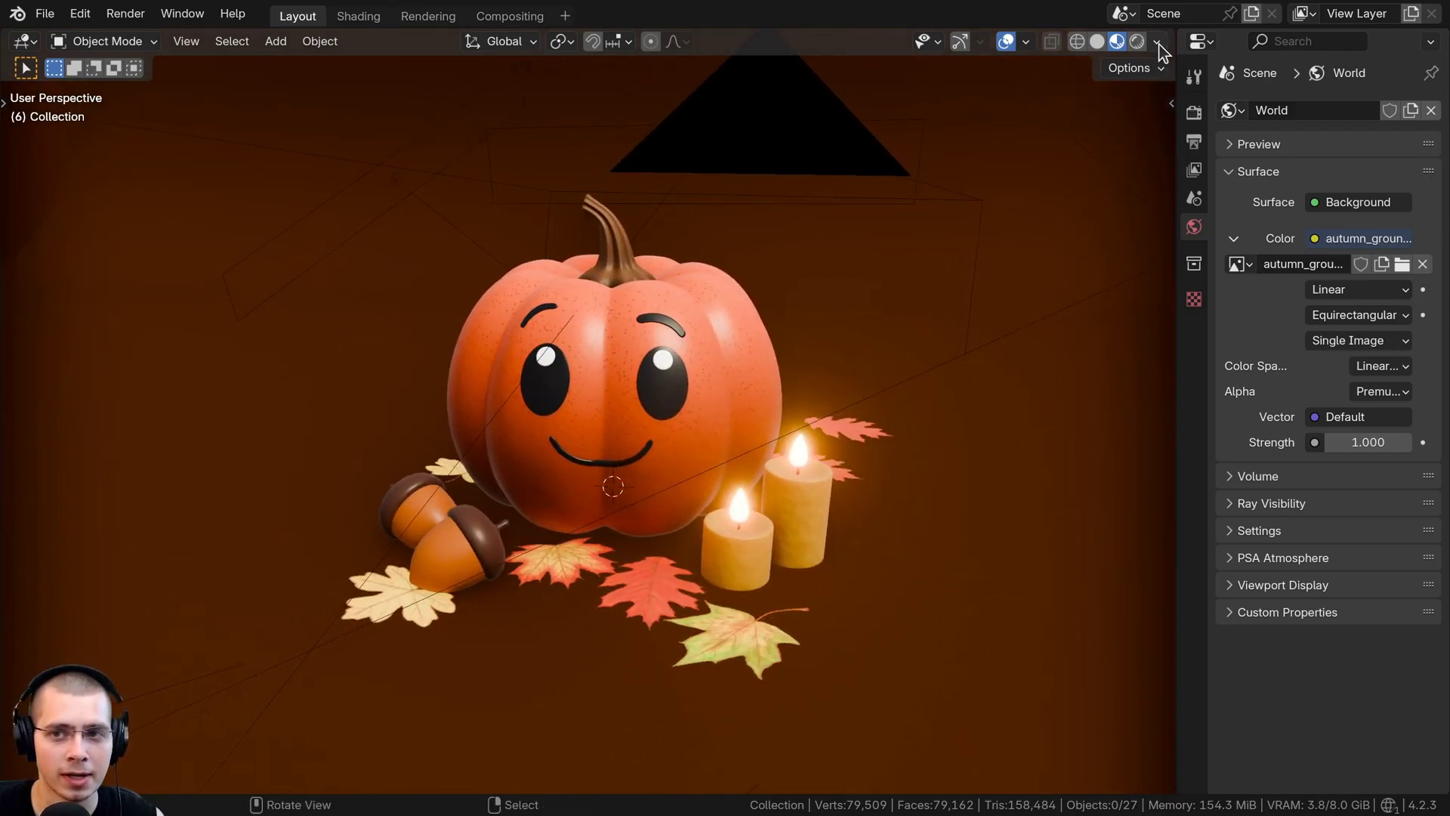
pyautogui.click(1158, 42)
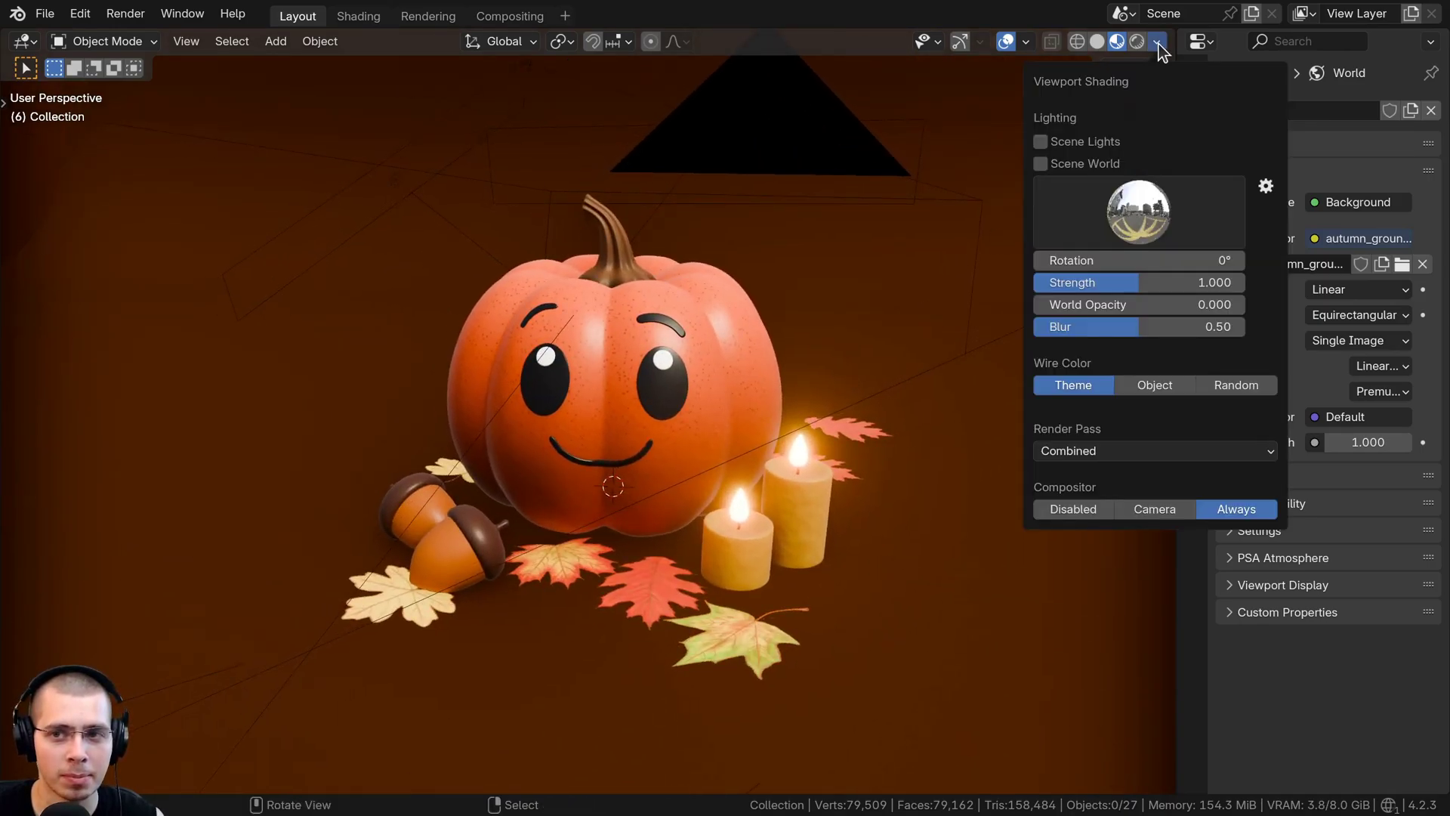
pyautogui.click(1045, 165)
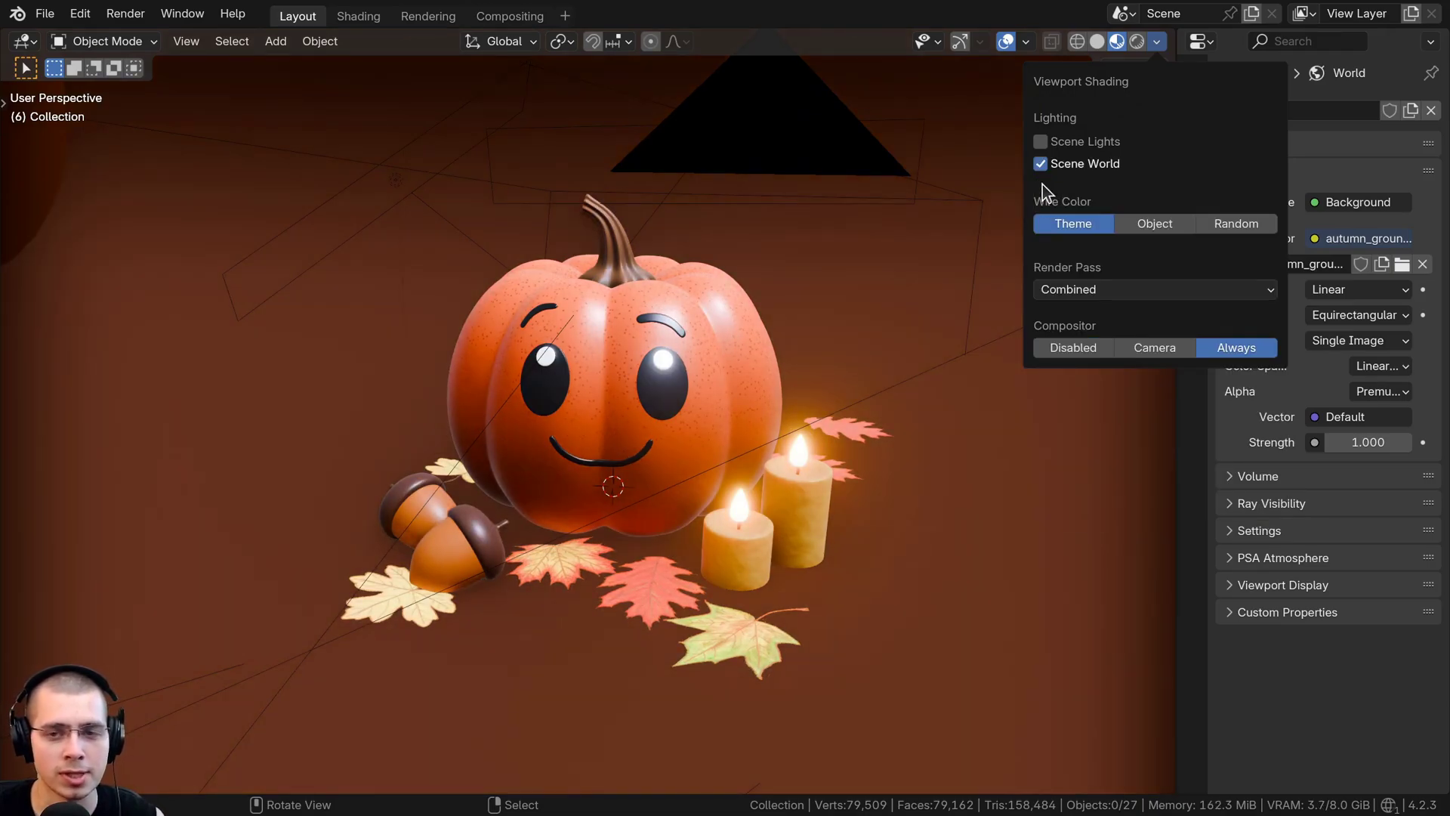
pyautogui.click(1042, 143)
# Move the area light that stands beside the pumpkin
pyautogui.scroll(-5, 713, 443)
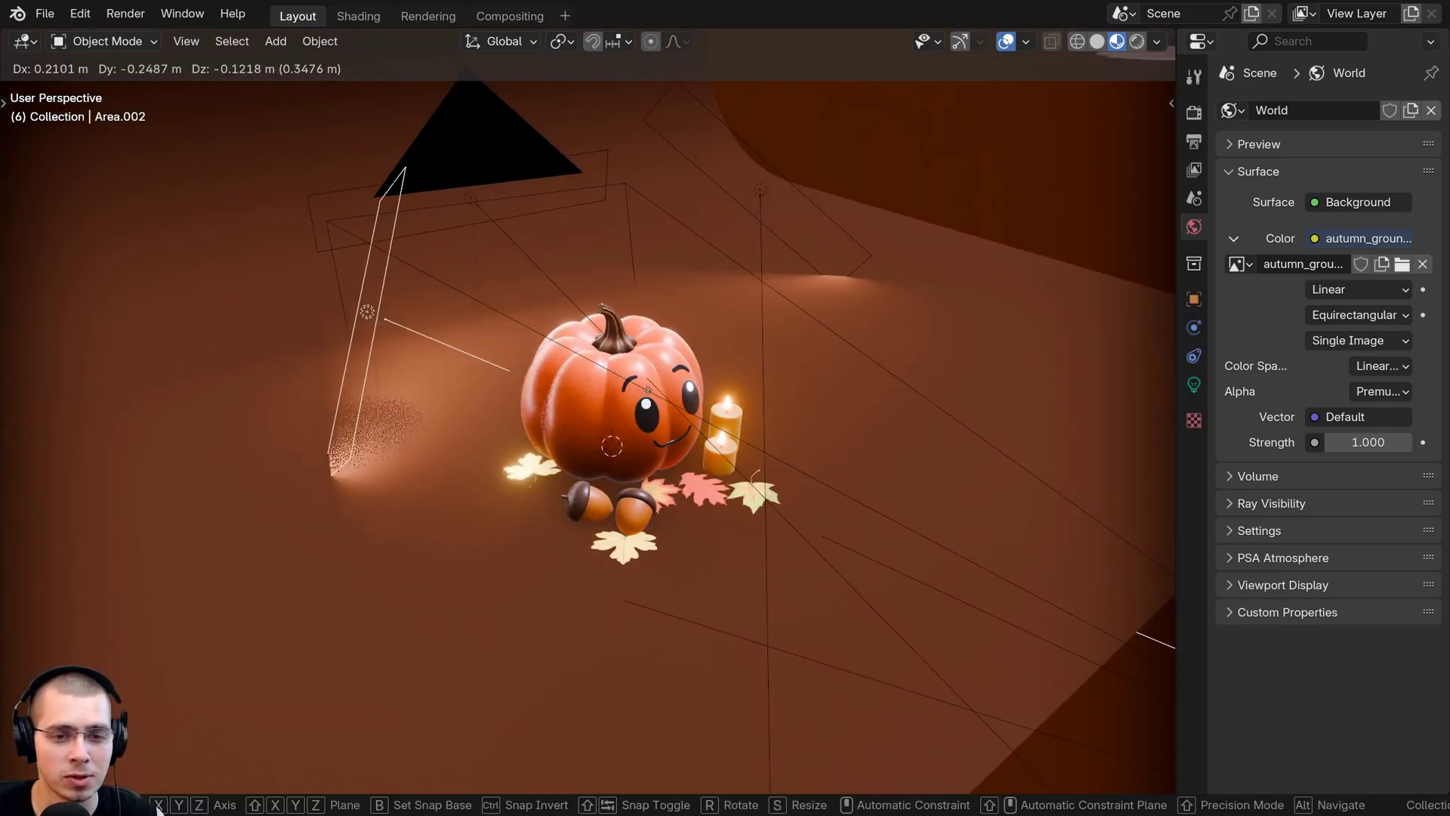
pyautogui.click(499, 417)
# Switch the viewport to rendered shading and examine the dark lighting on the pumpkin, acorns and candles
pyautogui.press('z')
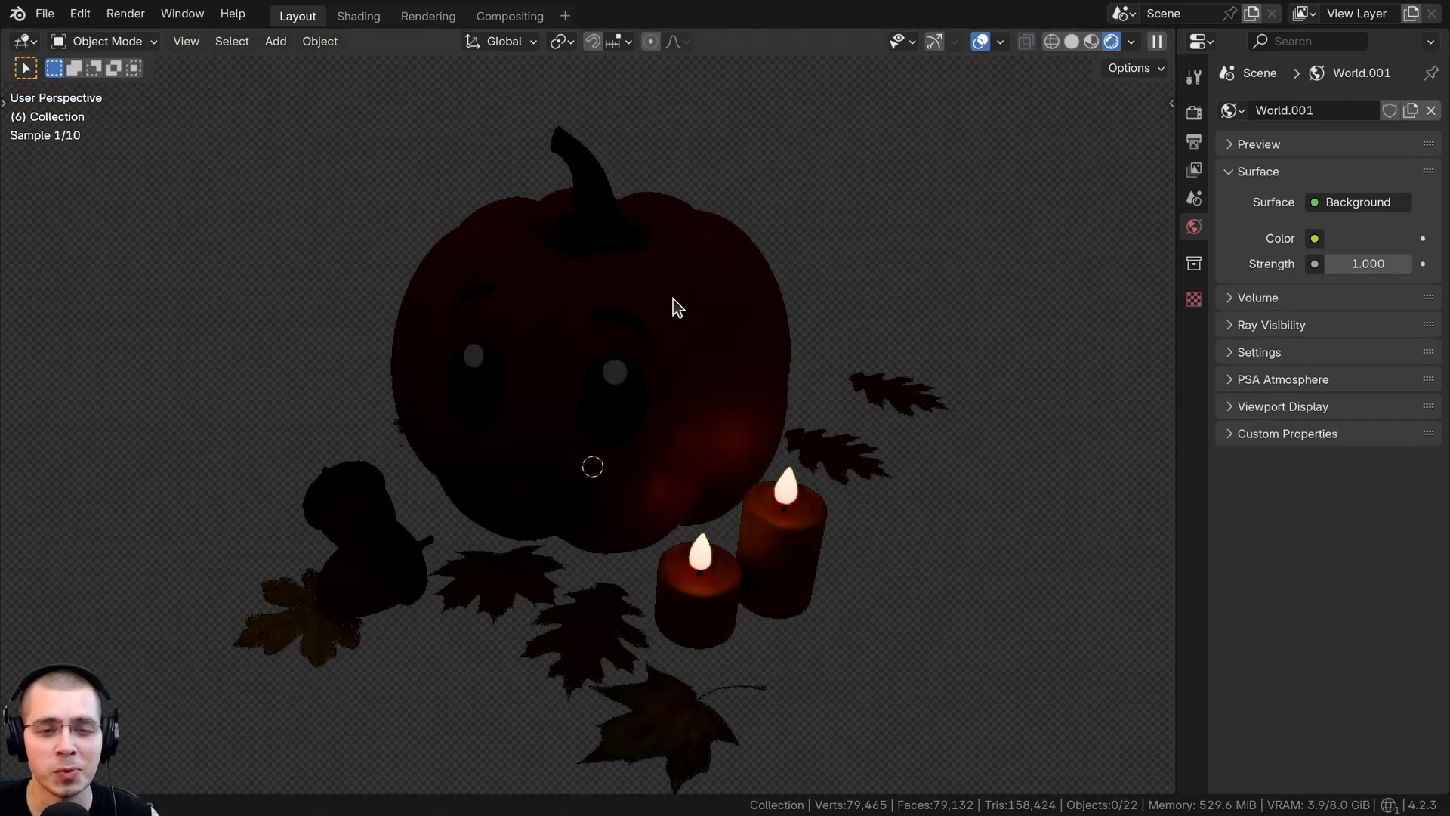
pyautogui.moveTo(714, 288); pyautogui.dragTo(737, 281, button='middle')
pyautogui.scroll(2, 519, 388)
pyautogui.scroll(-2, 514, 201)
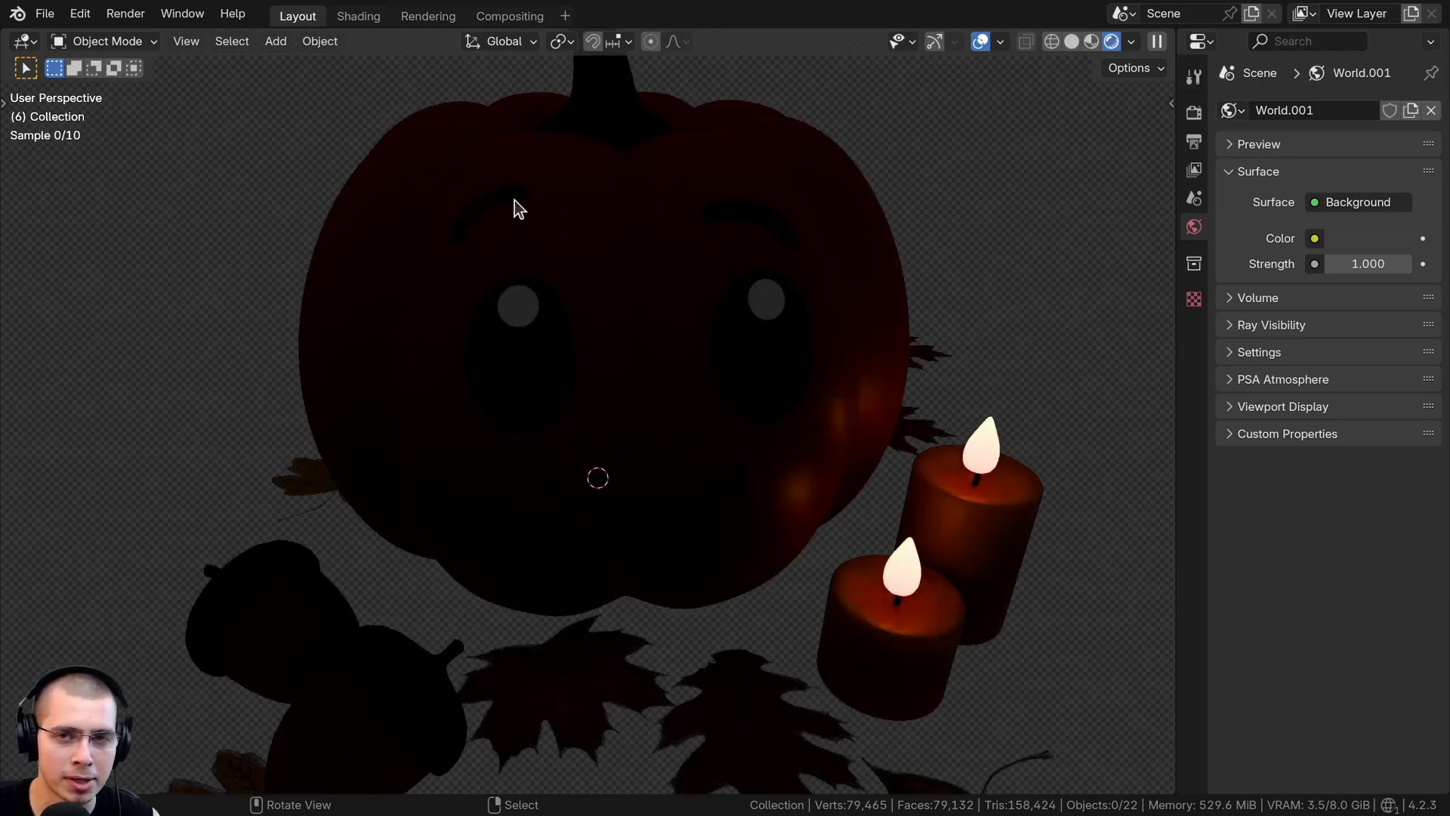
pyautogui.keyDown('shift'); pyautogui.moveTo(587, 487); pyautogui.dragTo(580, 477, button='middle'); pyautogui.keyUp('shift')
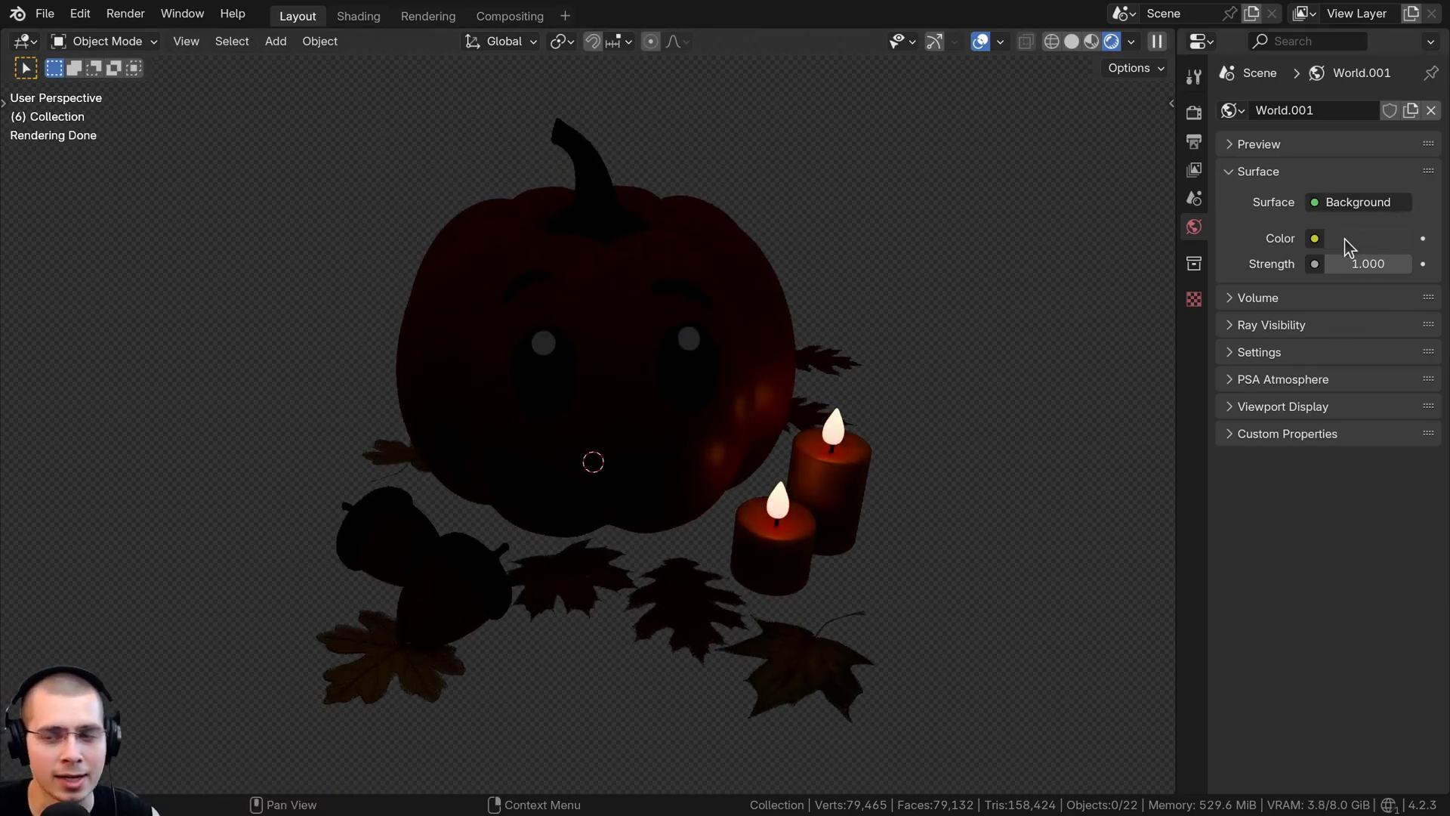
pyautogui.scroll(4, 563, 261)
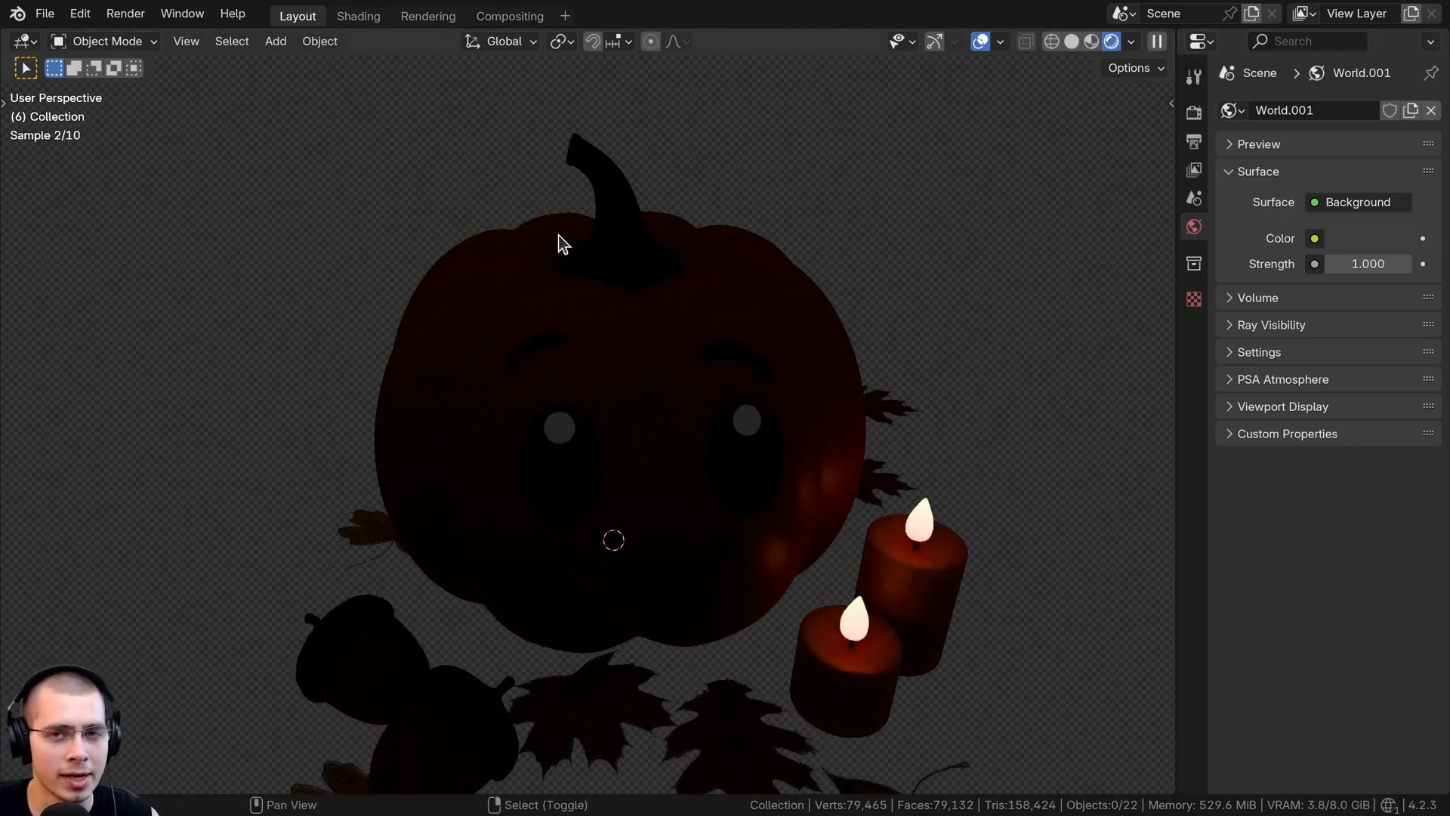
pyautogui.moveTo(469, 419); pyautogui.dragTo(464, 406, button='middle')
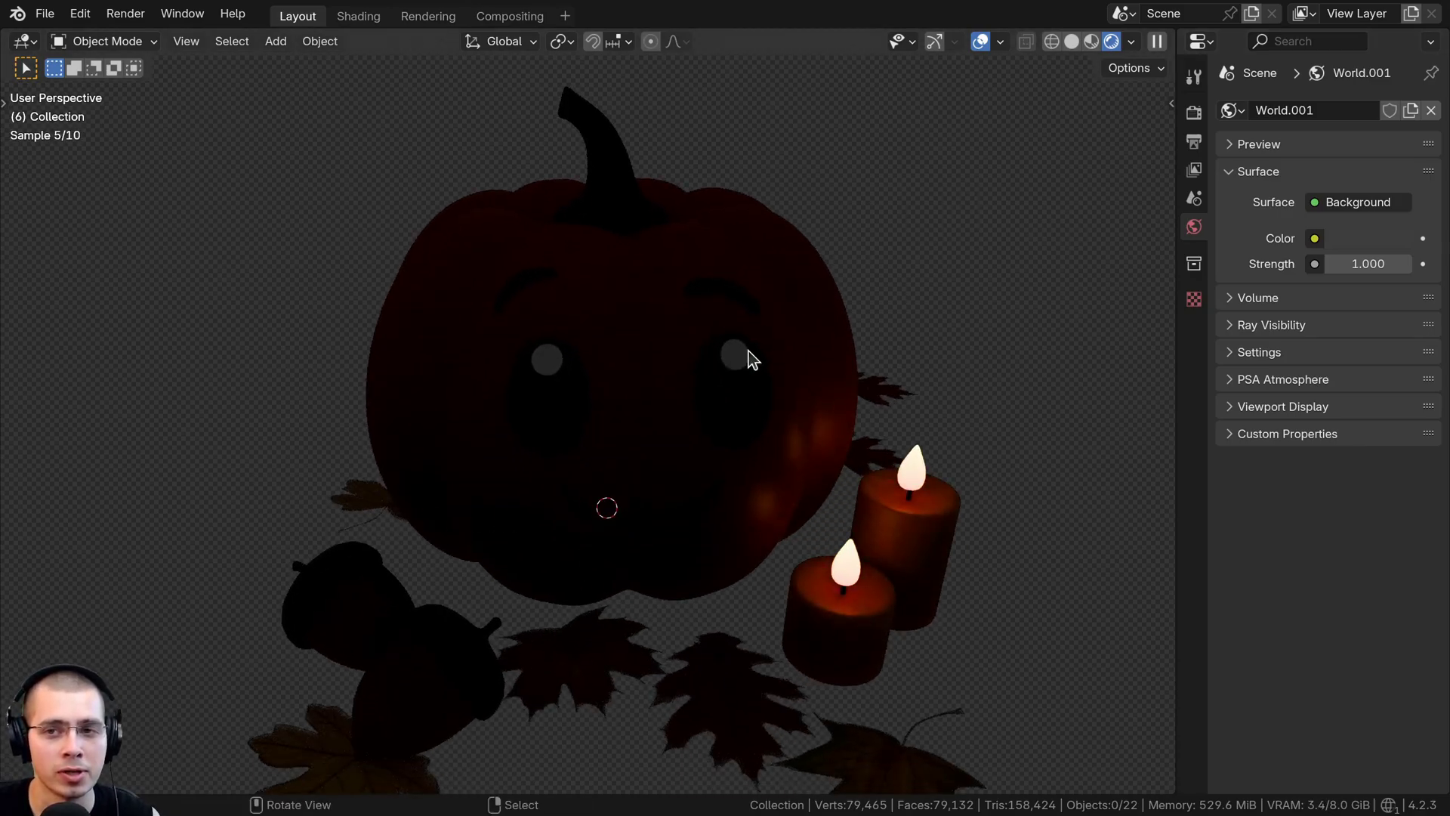
# Turn off Scene Lights and Scene World for the rendered viewport shading
pyautogui.press('z')
pyautogui.click(720, 315)
pyautogui.click(1133, 42)
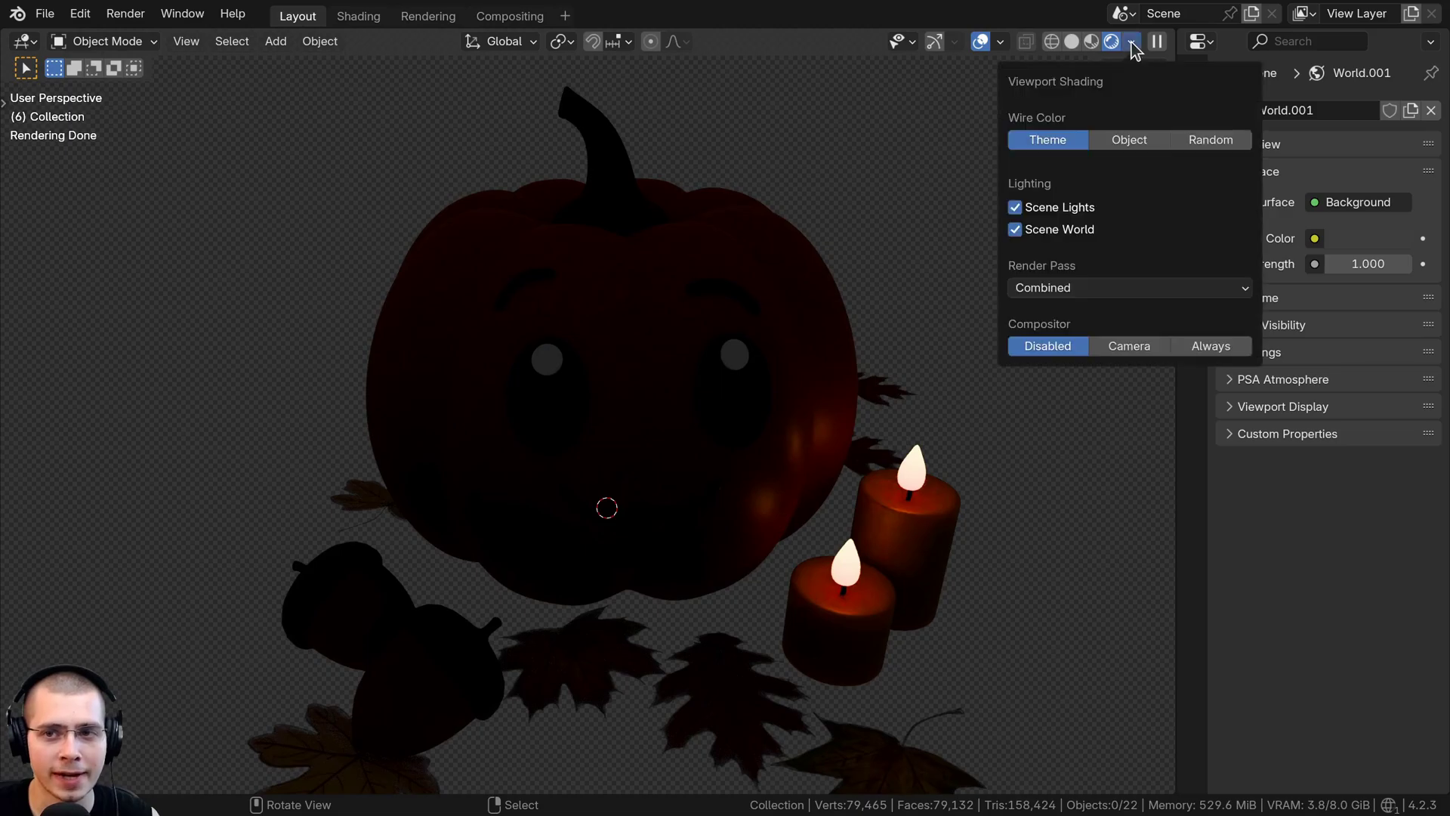
pyautogui.click(1015, 208)
pyautogui.click(1017, 228)
# Try several HDRI environments for the viewport lighting, including sunset and interior, and finish on the forest one
pyautogui.click(1125, 293)
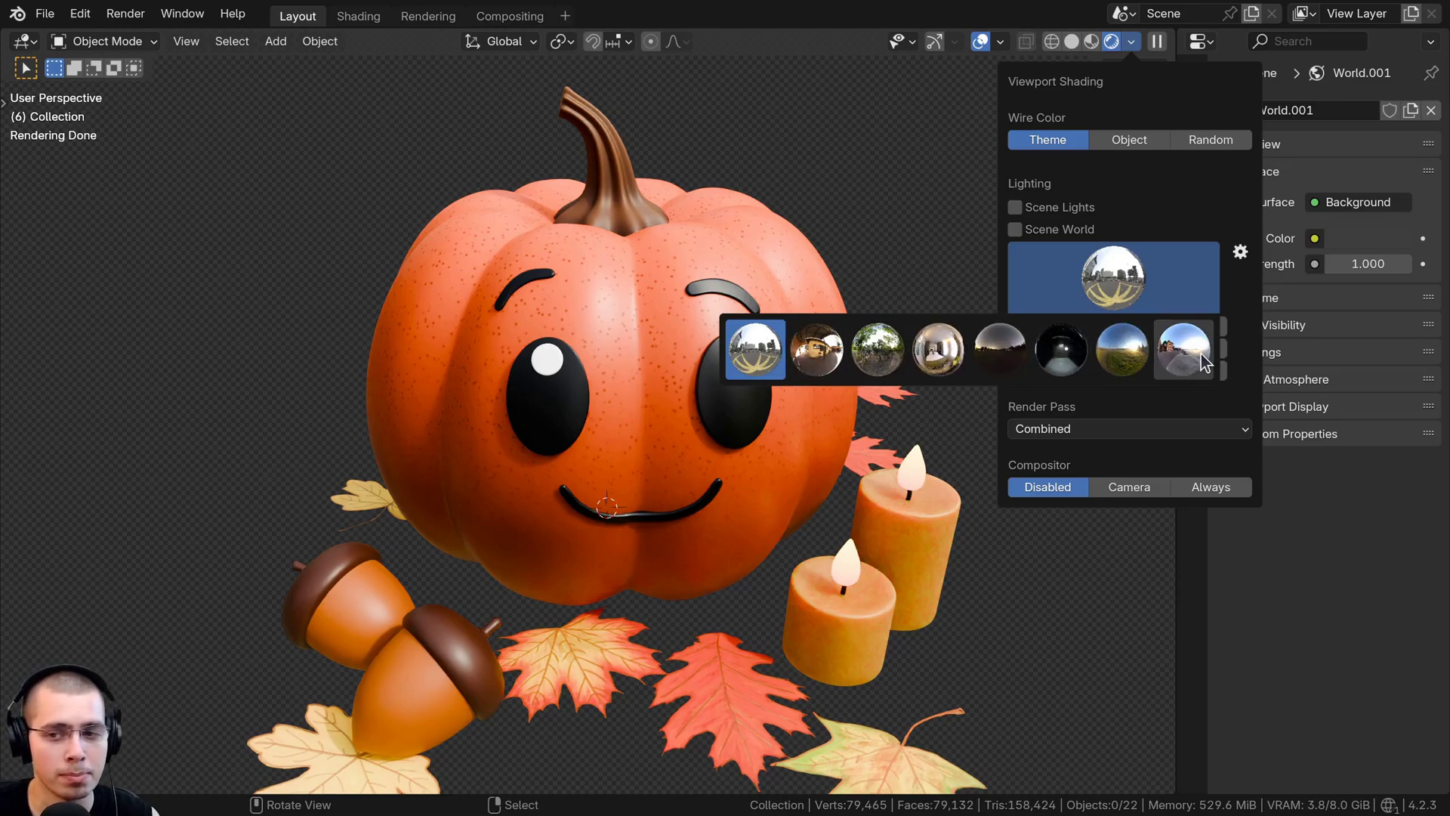
pyautogui.click(1184, 349)
pyautogui.click(1145, 284)
pyautogui.click(937, 349)
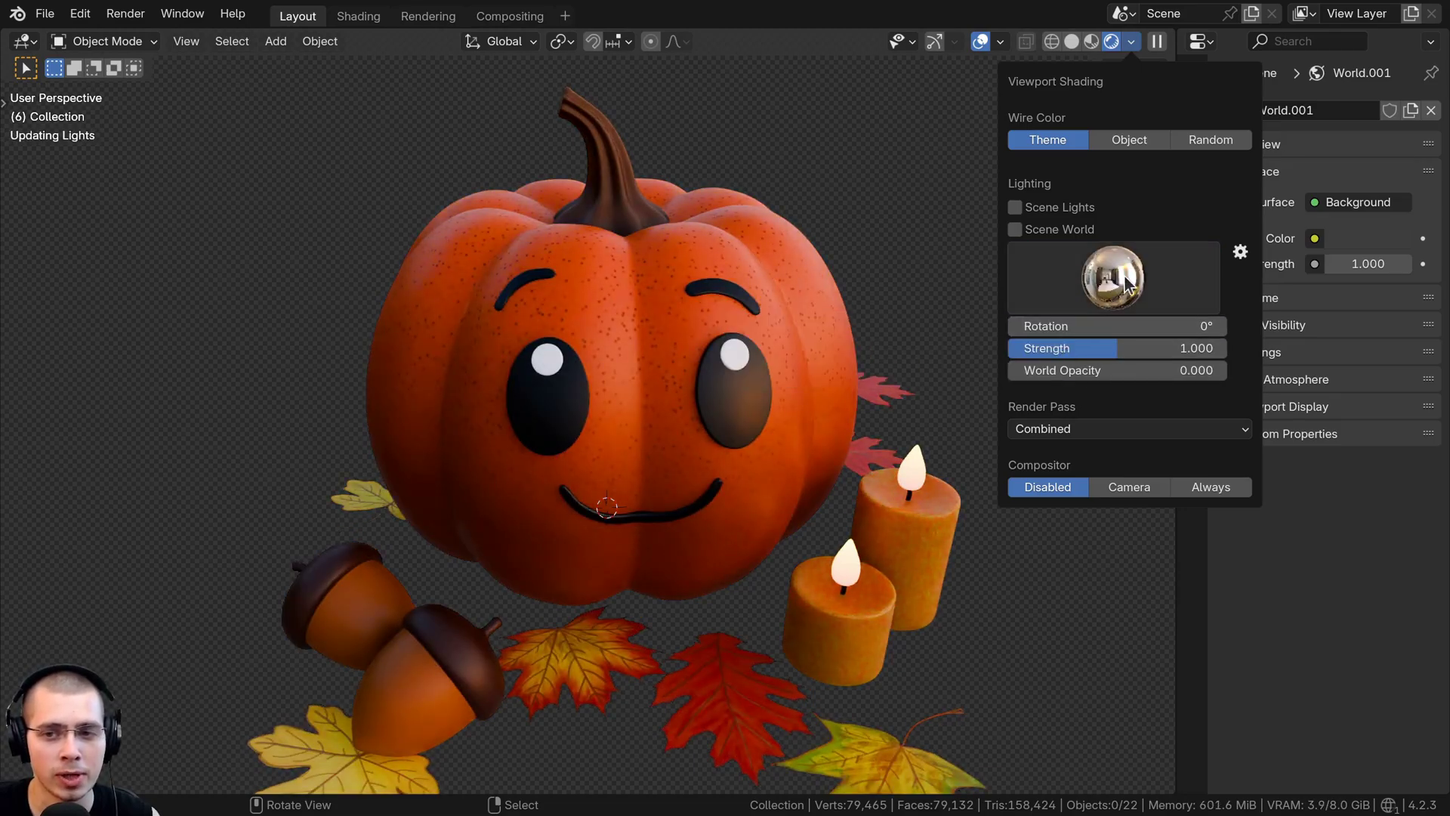
pyautogui.click(1114, 276)
pyautogui.click(1184, 349)
# Raise the viewport HDRI's strength to 1.479 and rotate it by about 15°
pyautogui.click(1131, 42)
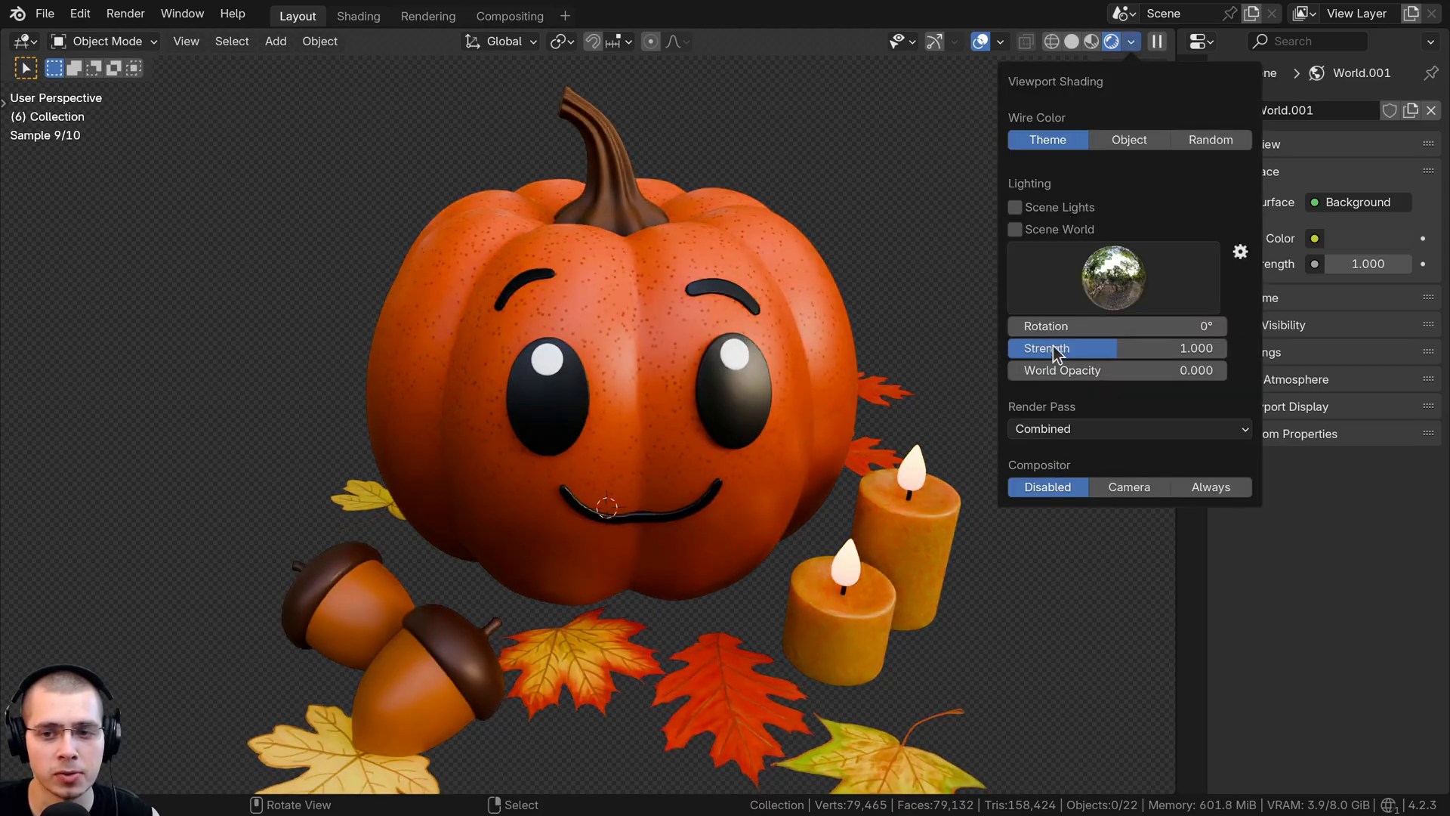
pyautogui.moveTo(1052, 350); pyautogui.dragTo(1168, 326)
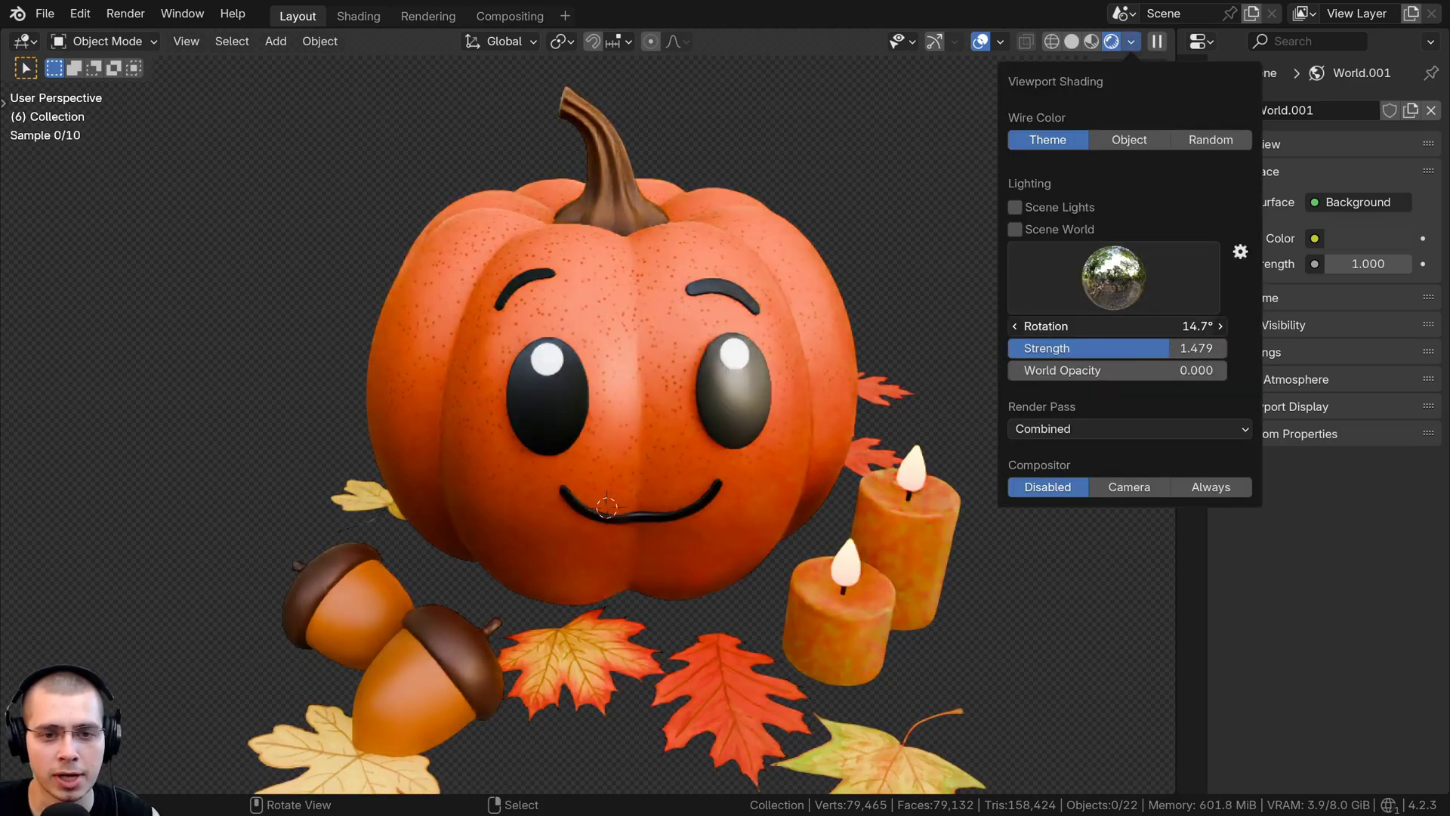
pyautogui.moveTo(714, 86); pyautogui.dragTo(712, 339, button='middle')
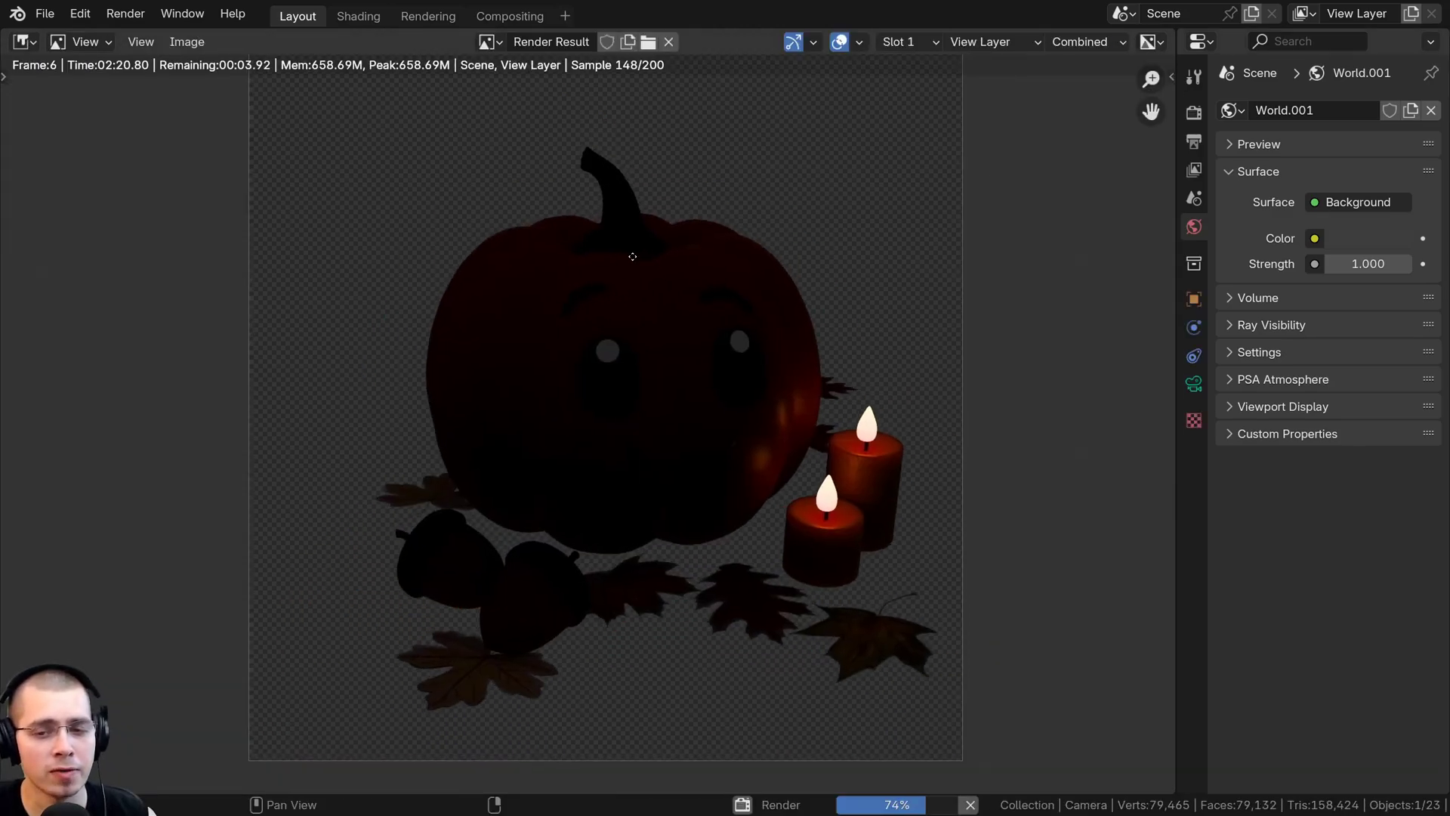
# Compare the lighting of the pumpkin and candles in the final render, and close the render result
pyautogui.moveTo(569, 586); pyautogui.dragTo(496, 529, button='middle')
pyautogui.scroll(3, 547, 322)
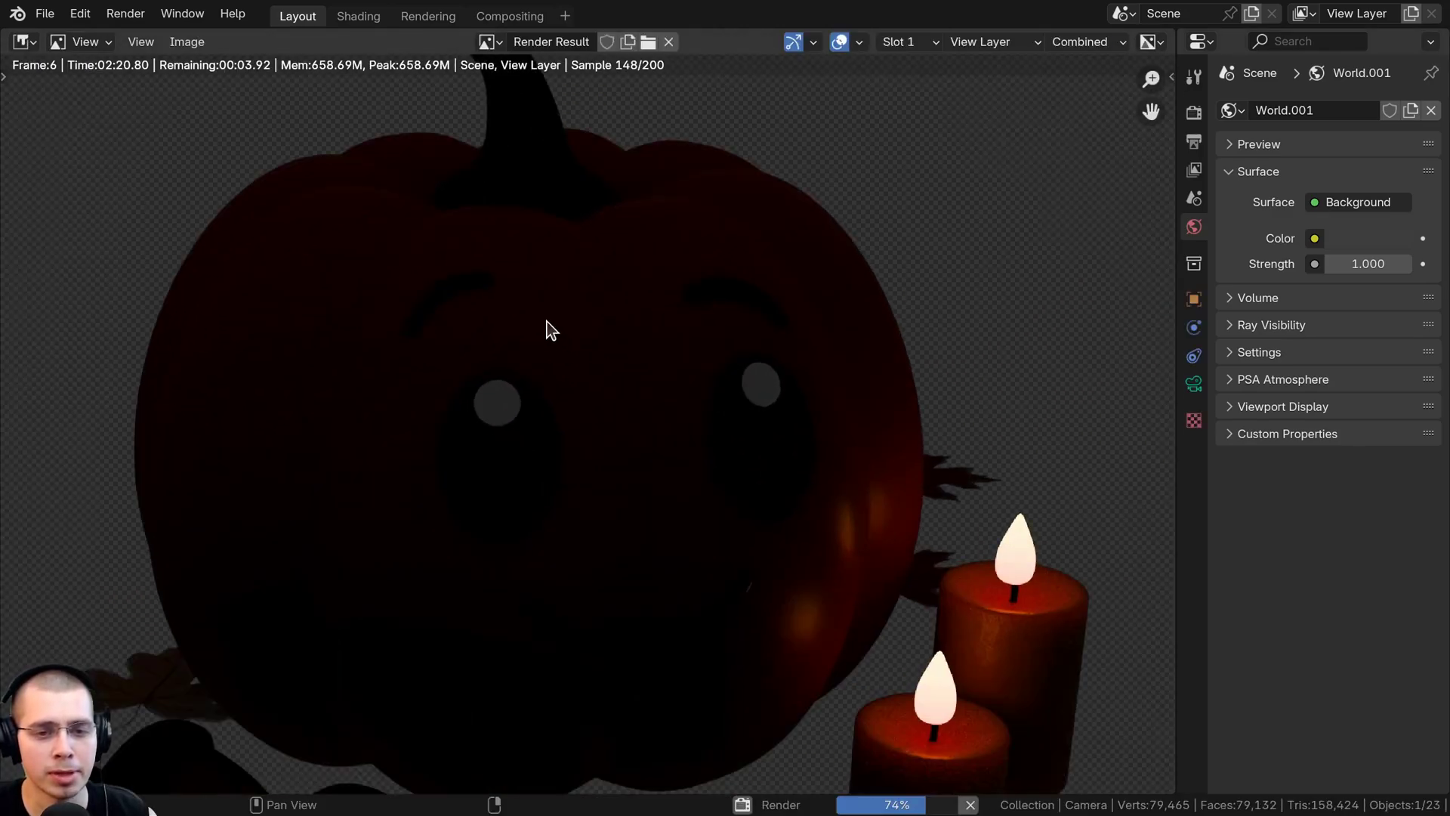
pyautogui.scroll(-4, 644, 453)
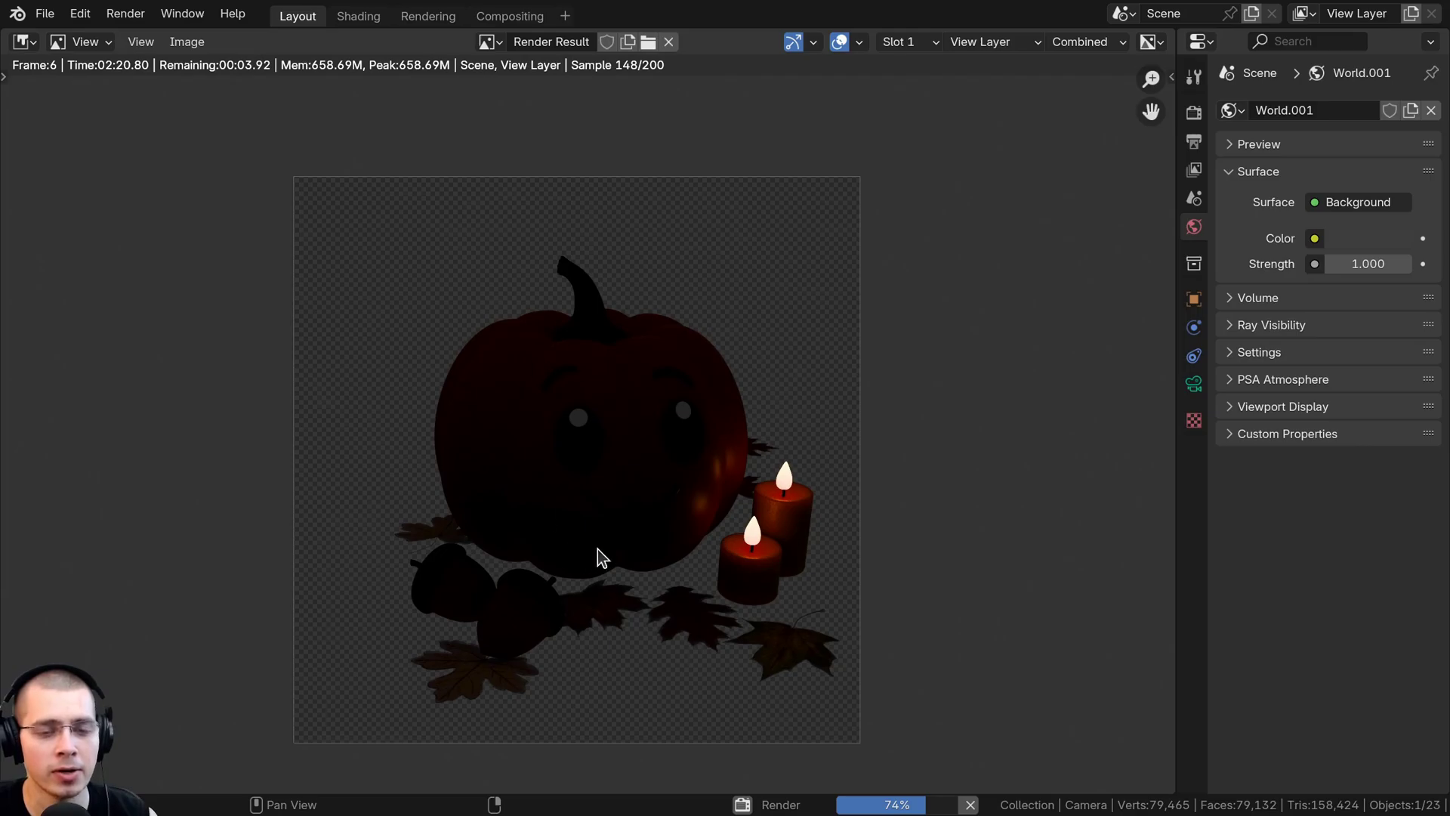
pyautogui.moveTo(682, 490); pyautogui.dragTo(709, 459, button='middle')
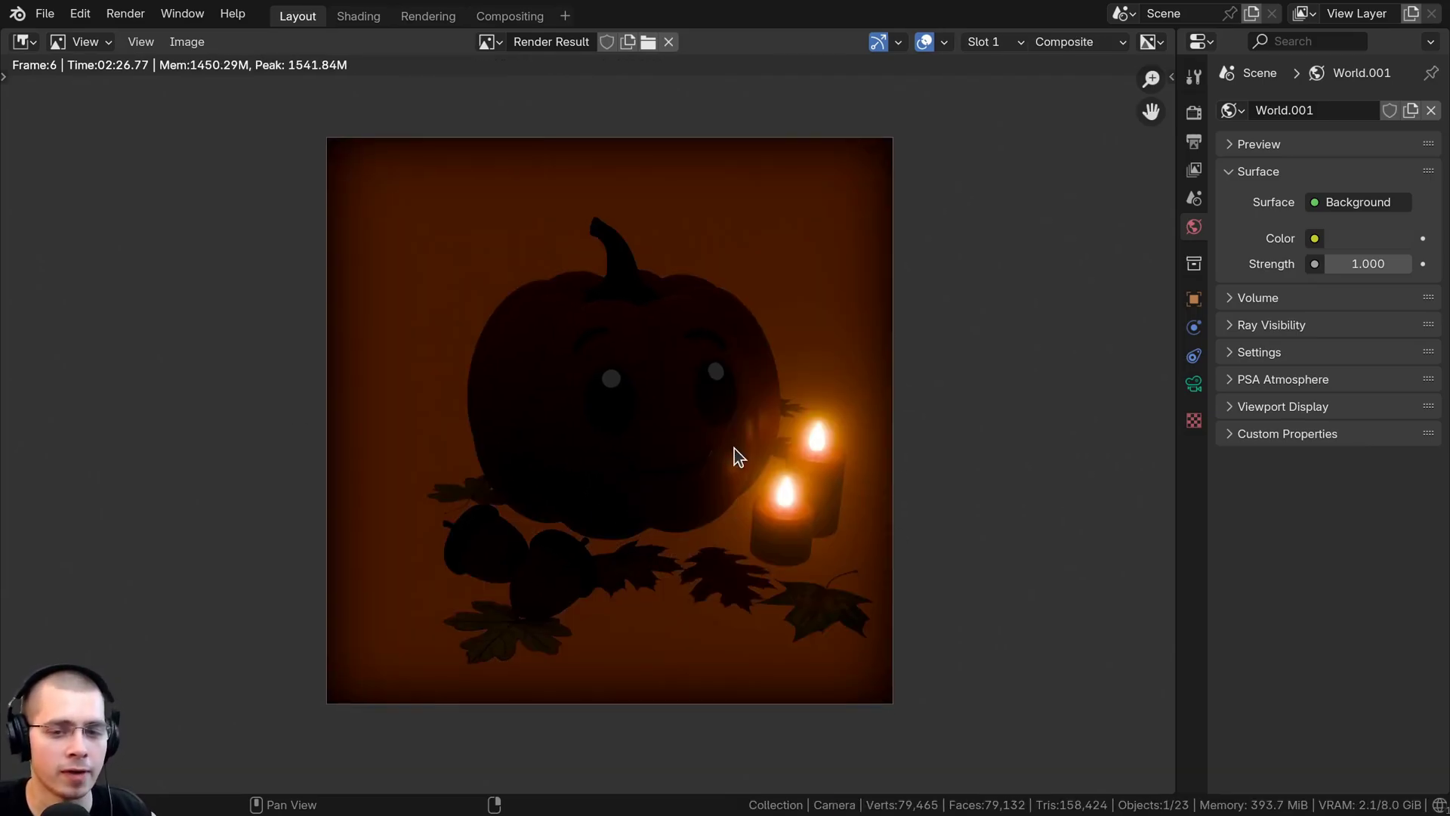
pyautogui.press('Escape')
# View the pumpkin scene from further away and open the HDRI choices in the viewport shading options
pyautogui.moveTo(665, 359); pyautogui.dragTo(647, 373, button='middle')
pyautogui.scroll(-4, 647, 373)
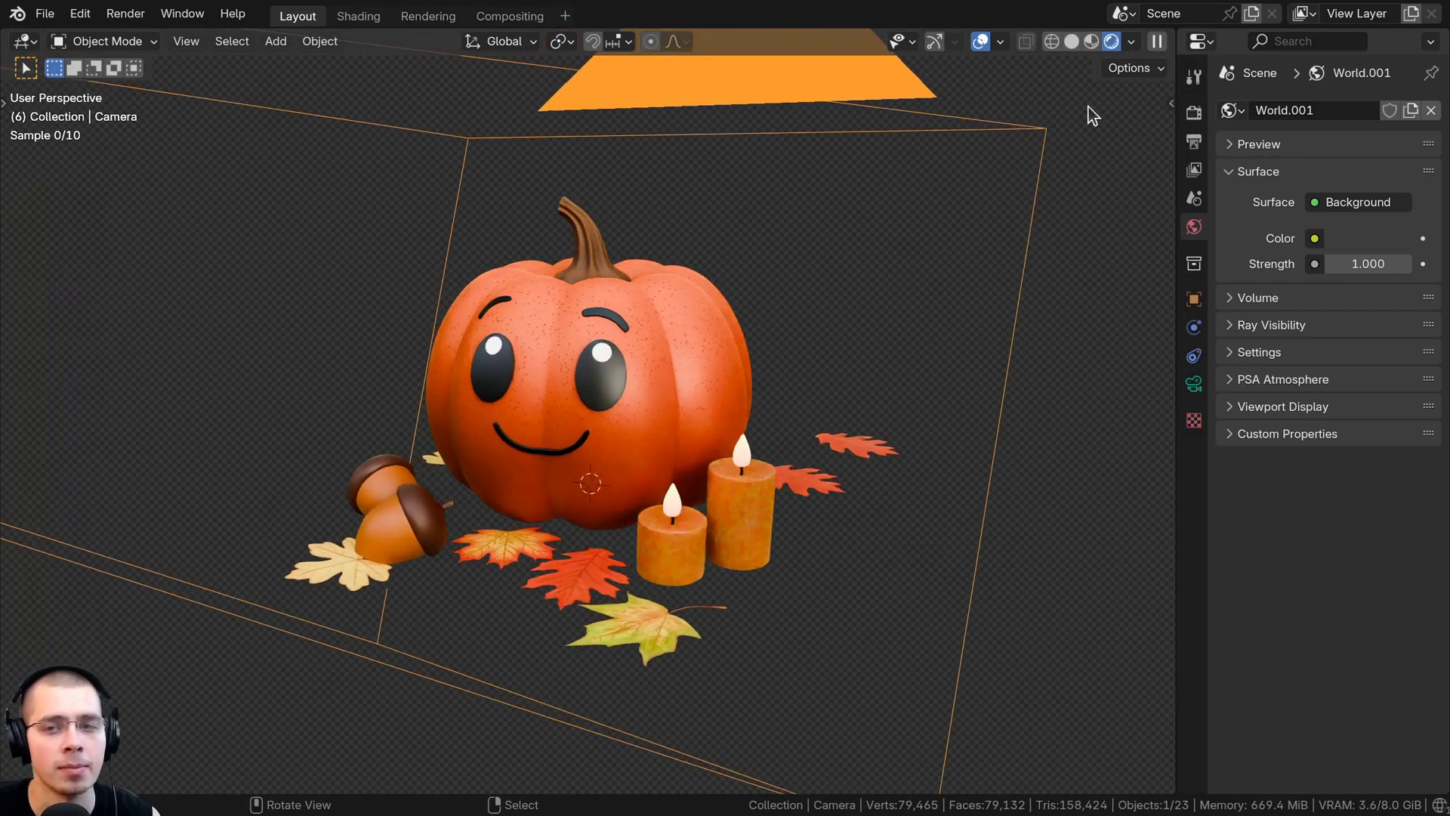
pyautogui.click(1130, 41)
pyautogui.click(1072, 298)
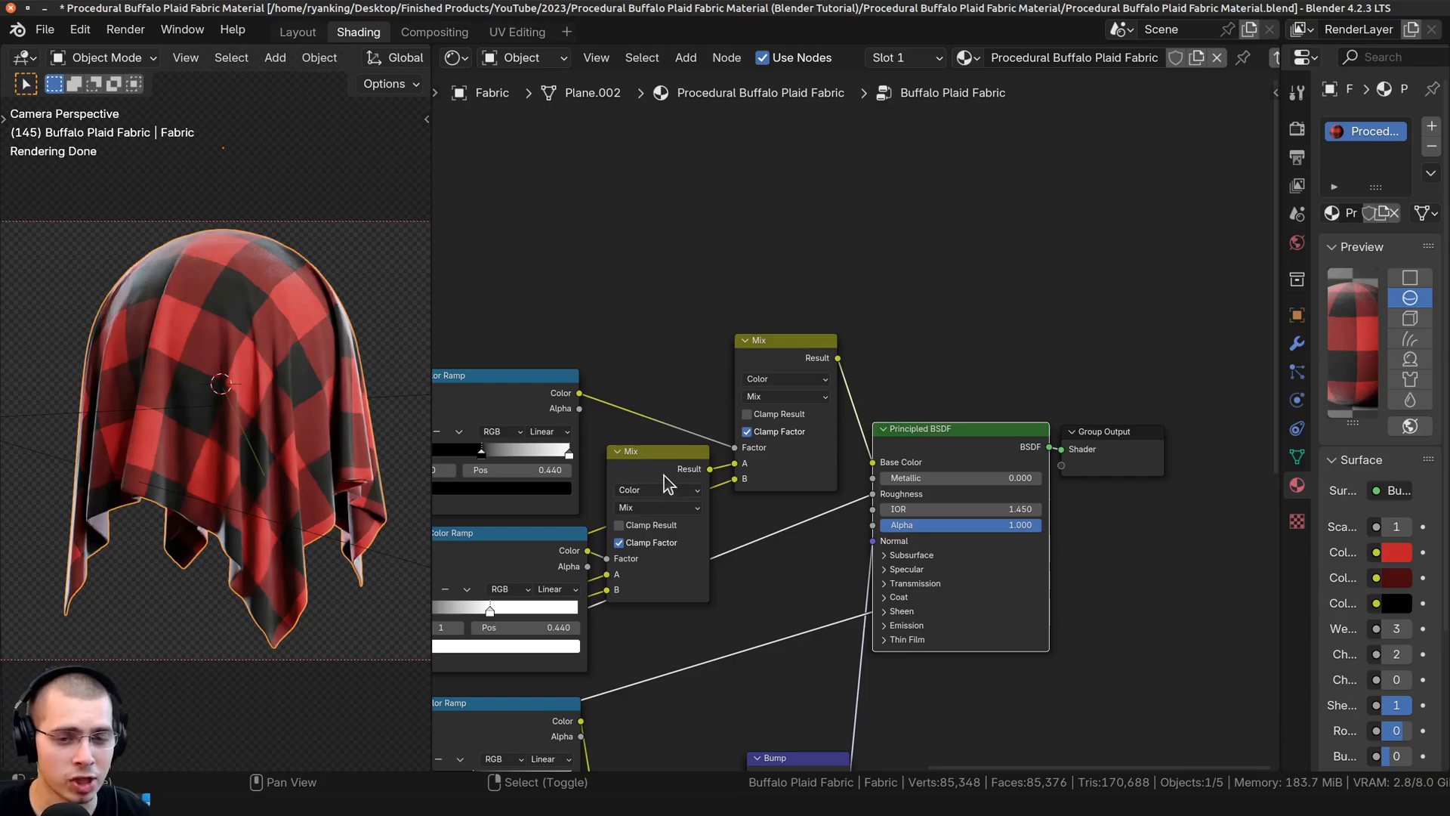
# Examine the Color Ramp and Mix nodes that feed the Principled BSDF's base color in the buffalo plaid group
pyautogui.keyDown('shift'); pyautogui.click(754, 367); pyautogui.keyUp('shift')
pyautogui.moveTo(706, 508); pyautogui.dragTo(718, 445, button='middle')
pyautogui.scroll(2, 718, 445)
pyautogui.moveTo(622, 389); pyautogui.dragTo(765, 375, button='middle')
pyautogui.click(785, 389)
pyautogui.press('g')
pyautogui.rightClick(773, 444)
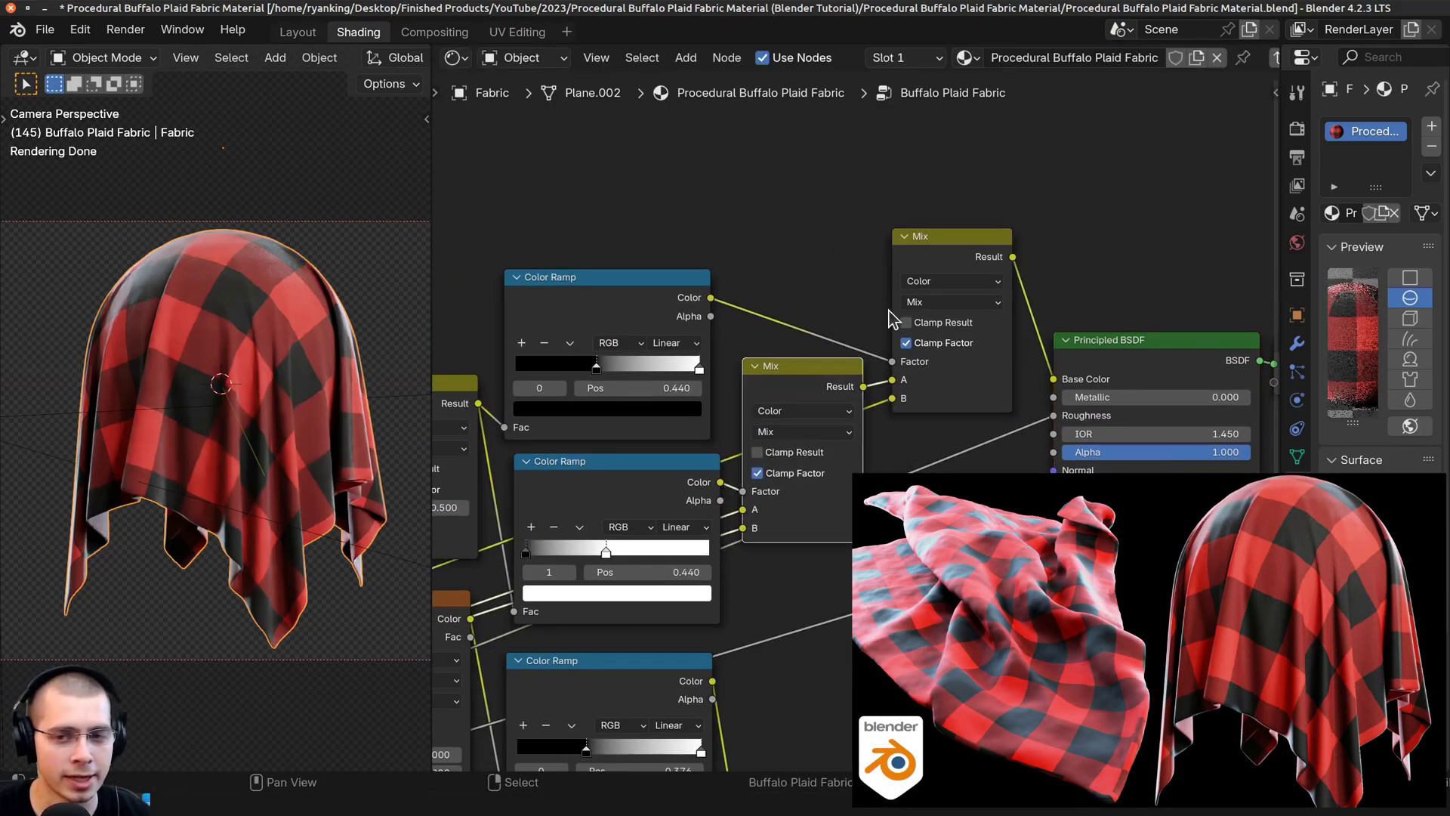
pyautogui.keyDown('shift'); pyautogui.click(950, 261); pyautogui.keyUp('shift')
pyautogui.moveTo(953, 270); pyautogui.dragTo(487, 423, button='middle')
pyautogui.moveTo(657, 499); pyautogui.dragTo(628, 427)
pyautogui.press('Escape')
pyautogui.scroll(-3, 625, 423)
pyautogui.moveTo(656, 442); pyautogui.dragTo(793, 604, button='middle')
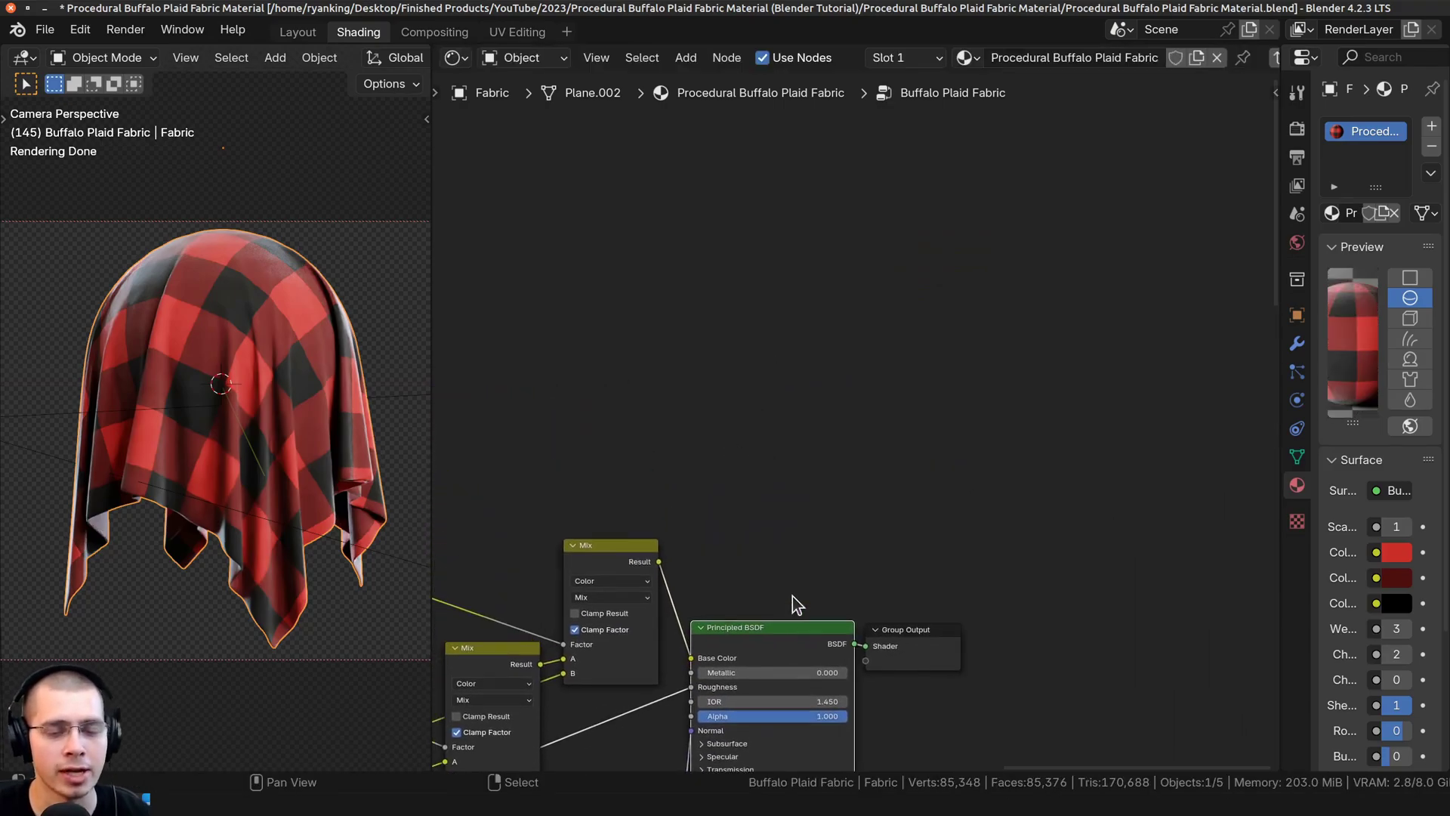
# Duplicate the unconnected Principled BSDF node and place the copy directly below the original
pyautogui.hotkey('shift', 'd')
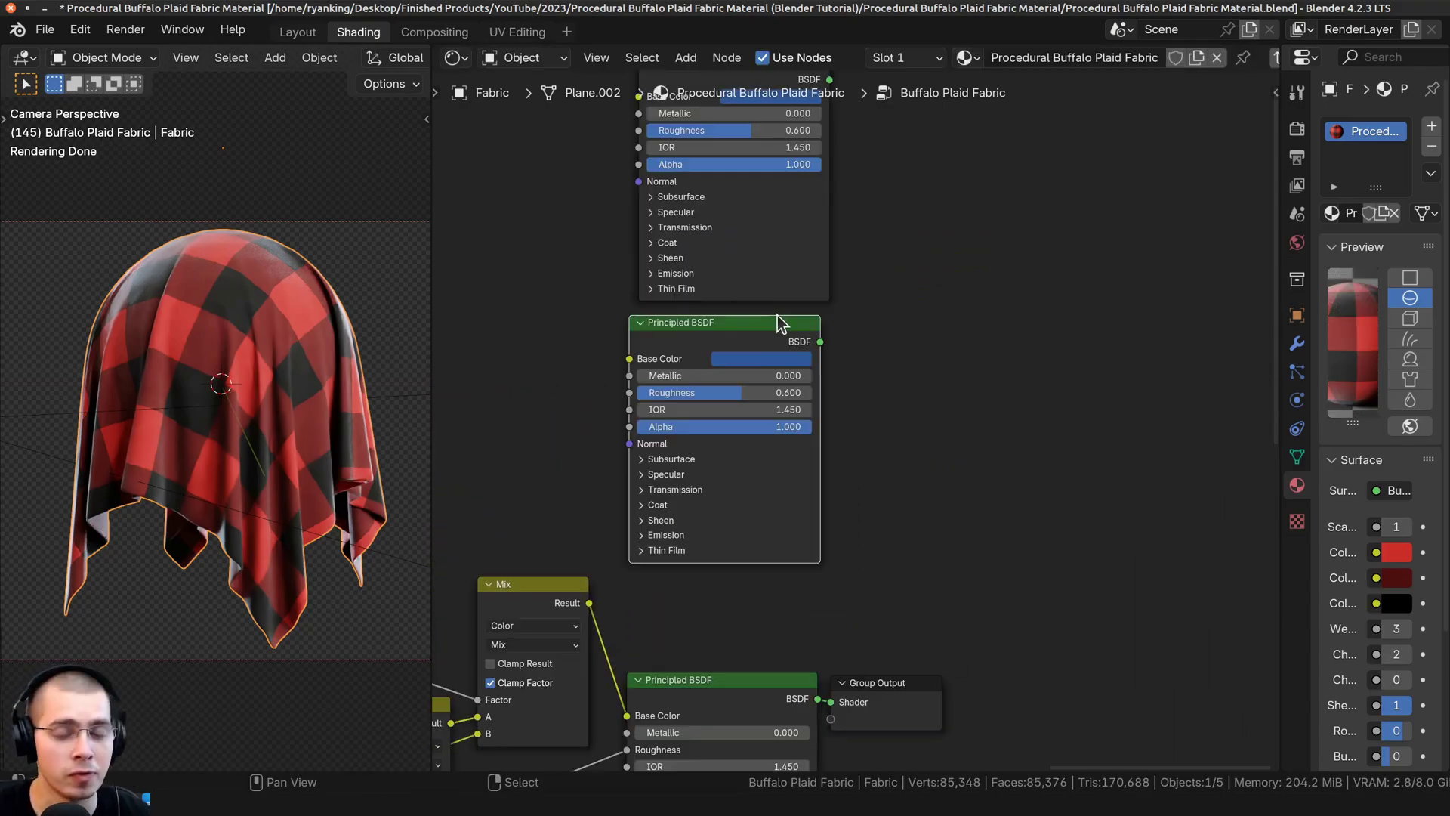
pyautogui.click(790, 323)
pyautogui.moveTo(795, 499); pyautogui.dragTo(799, 589, button='middle')
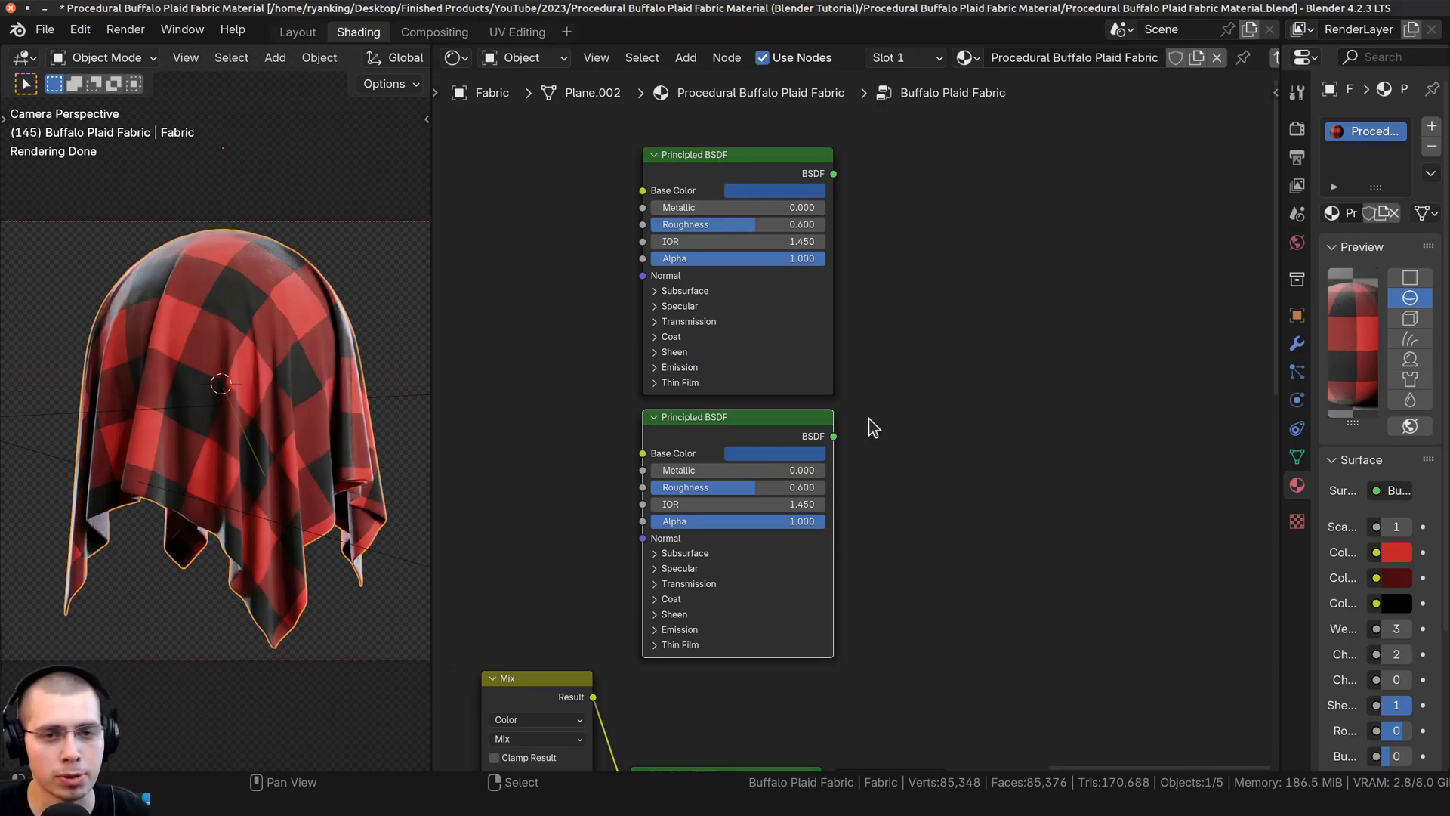
# Select both unconnected Principled BSDF nodes and combine them with an automatically added Mix Shader, placed beside them
pyautogui.click(696, 165)
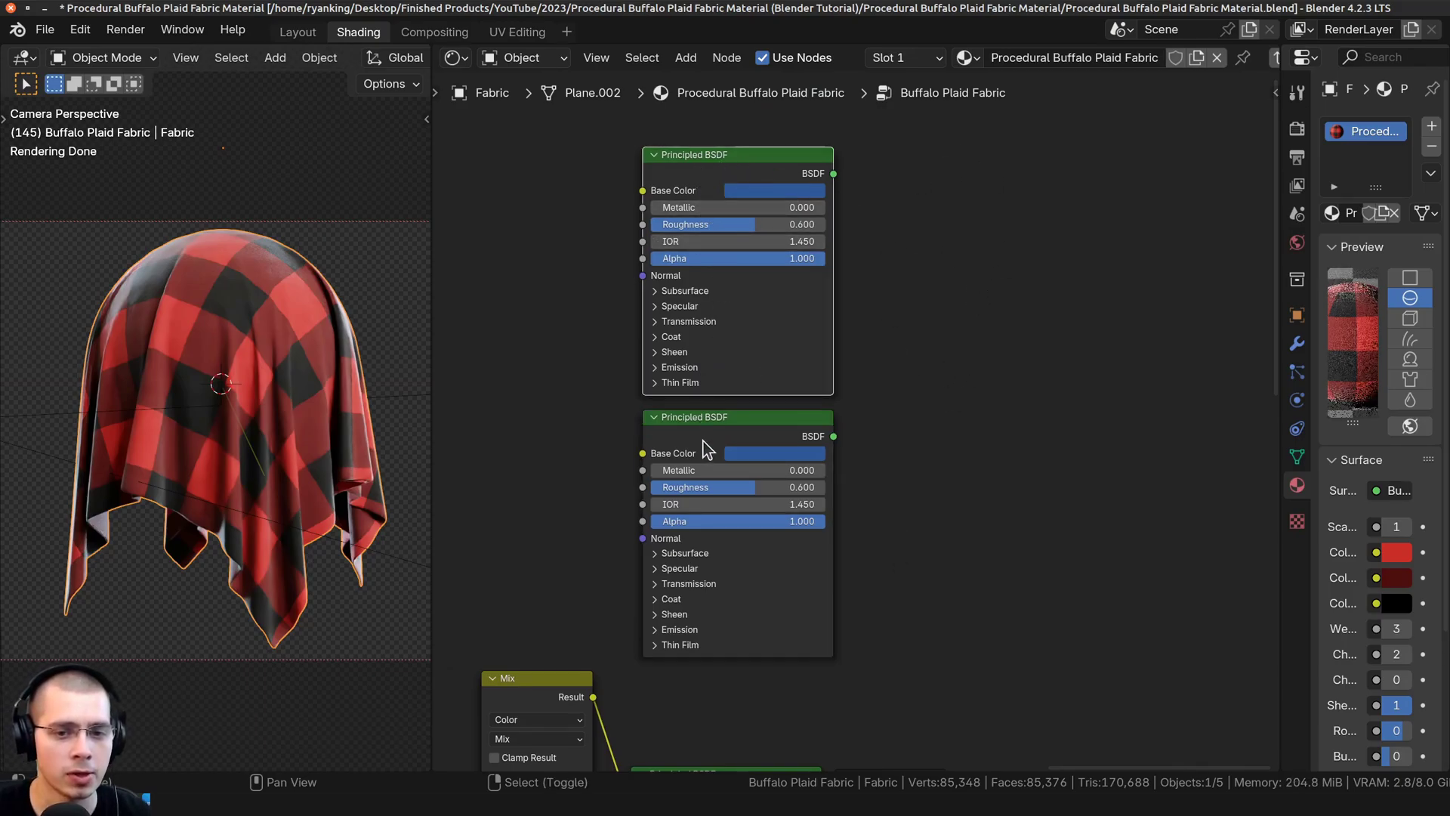
pyautogui.click(716, 129)
pyautogui.click(713, 432)
pyautogui.keyDown('shift'); pyautogui.click(720, 179); pyautogui.keyUp('shift')
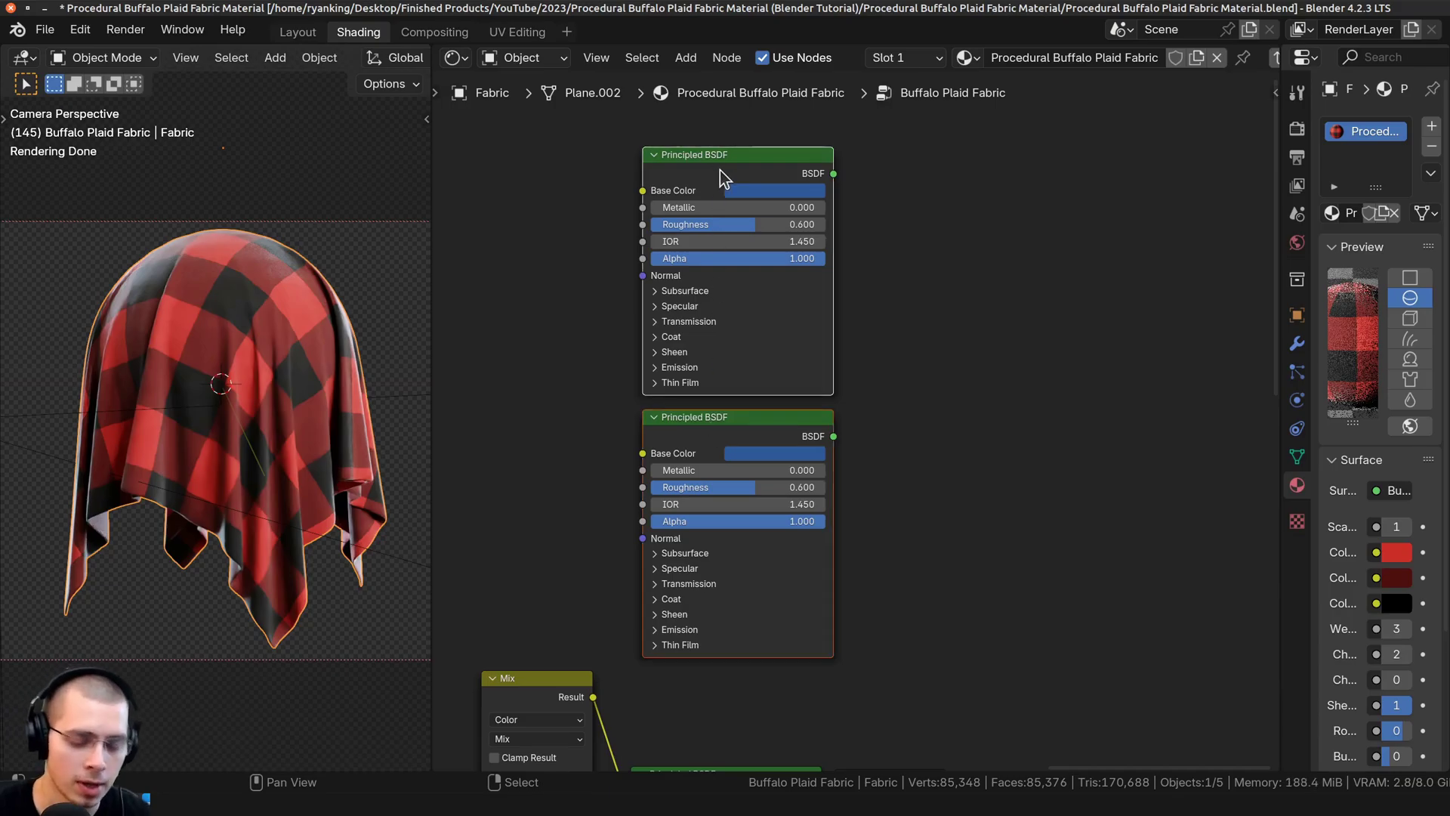
pyautogui.hotkey('ctrl', '0')
pyautogui.moveTo(1110, 290); pyautogui.dragTo(1029, 297, button='middle')
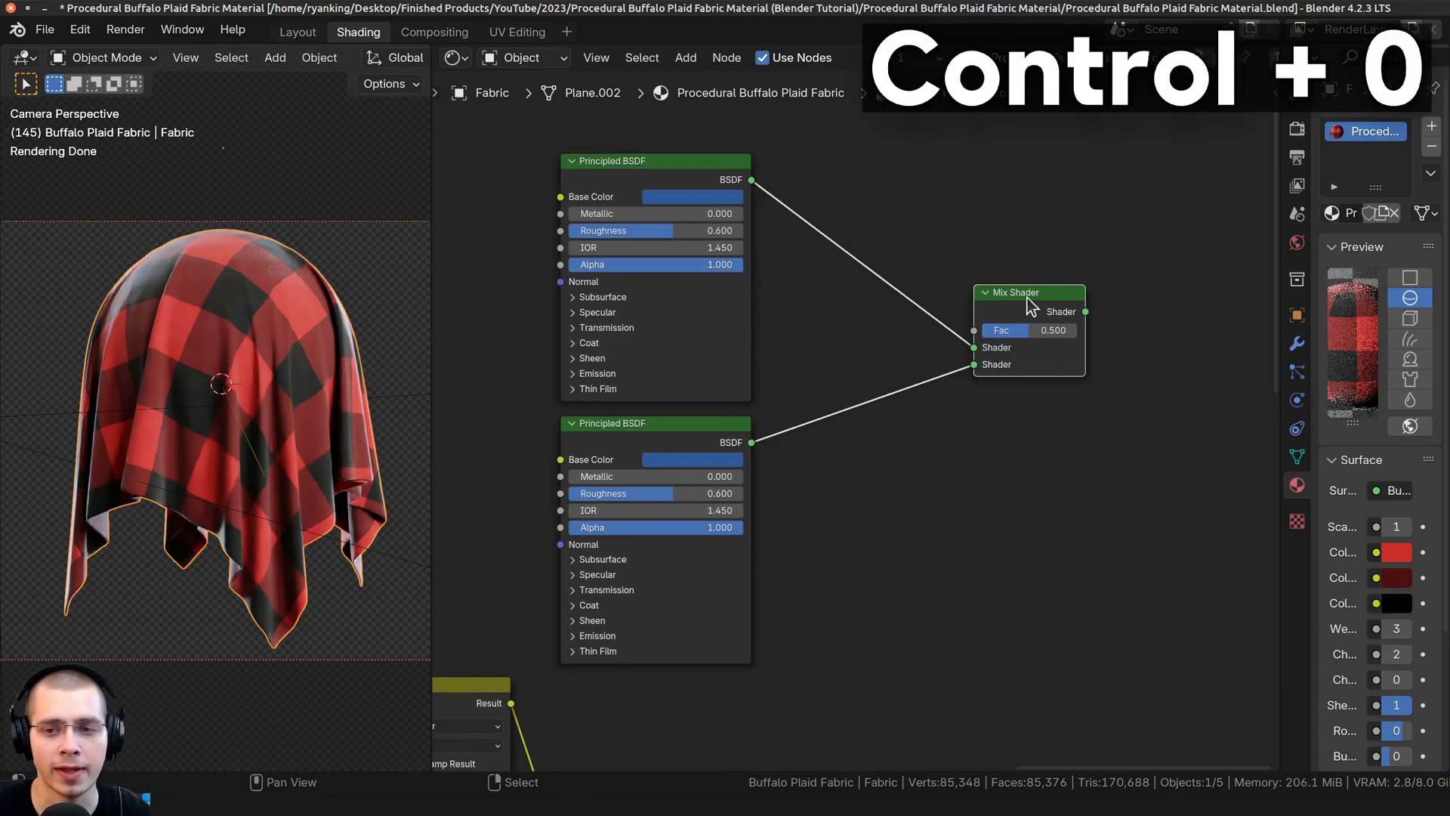
pyautogui.moveTo(1030, 298); pyautogui.dragTo(941, 293)
# Duplicate the Wave Texture node and place the copy below the original
pyautogui.scroll(-5, 667, 378)
pyautogui.click(521, 602)
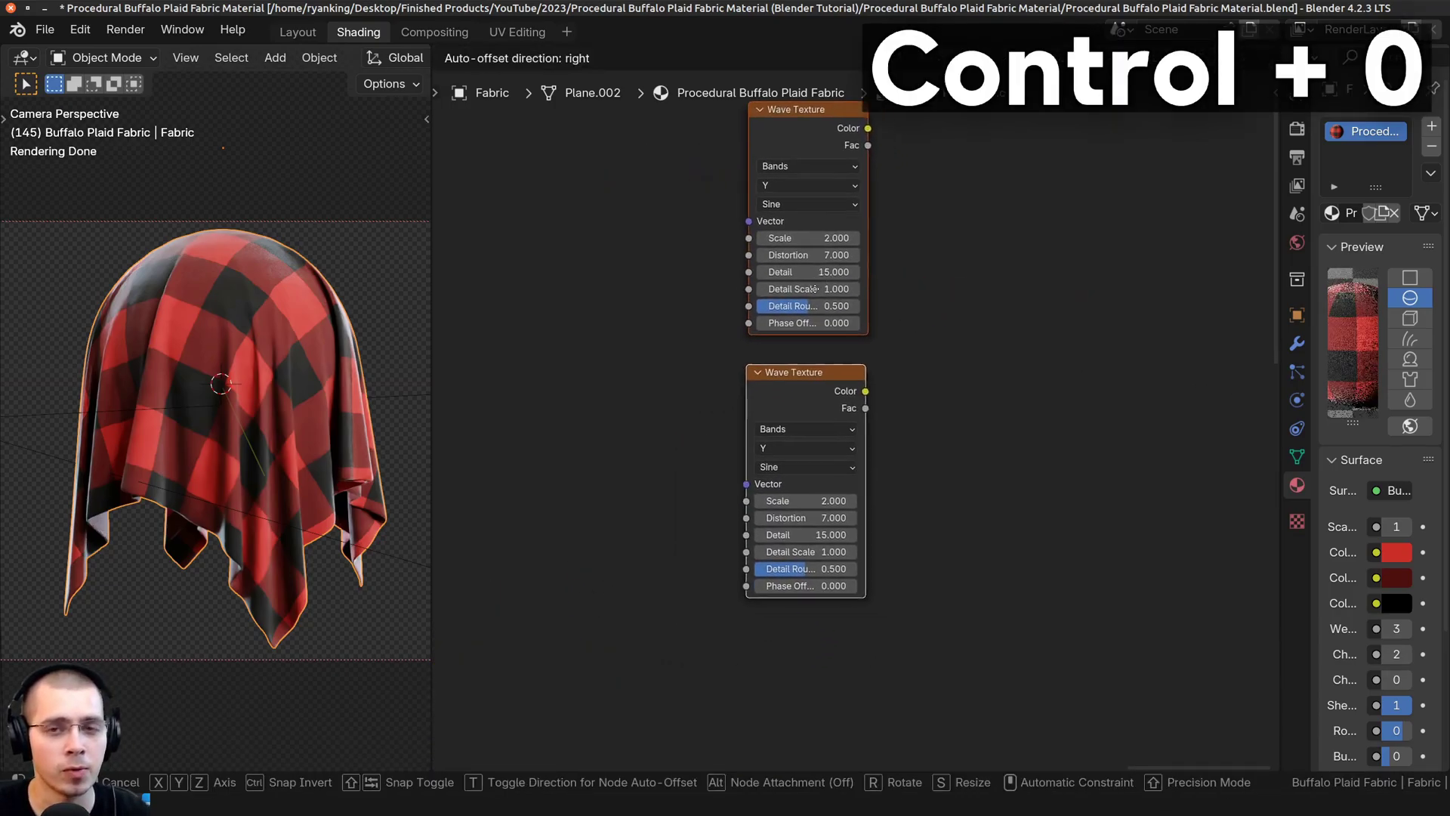
pyautogui.moveTo(725, 423); pyautogui.dragTo(755, 487)
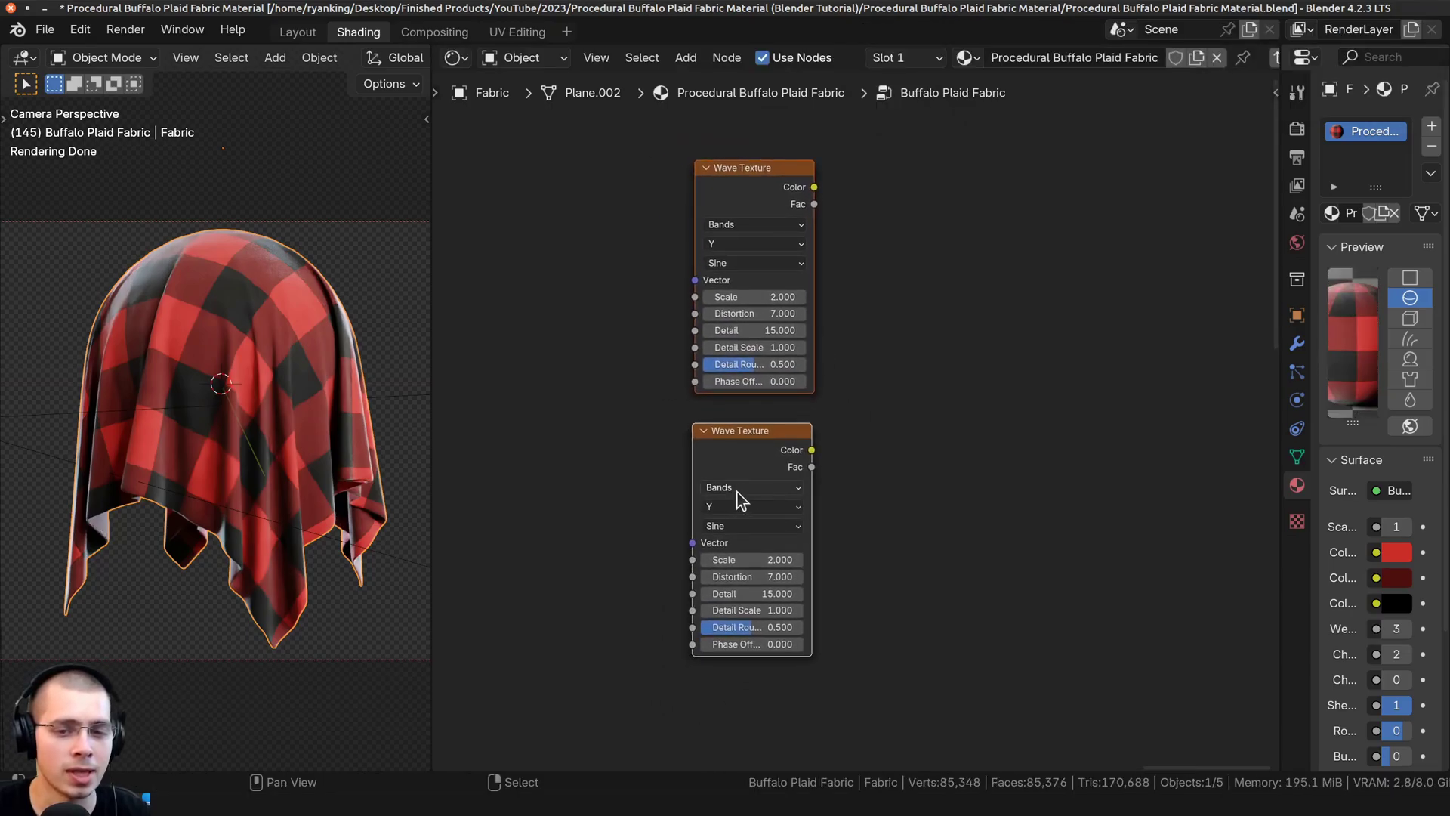
# Combine the two Wave Texture nodes' colors with an automatically added color Mix node, and reposition that node
pyautogui.keyDown('shift'); pyautogui.click(732, 195); pyautogui.keyUp('shift')
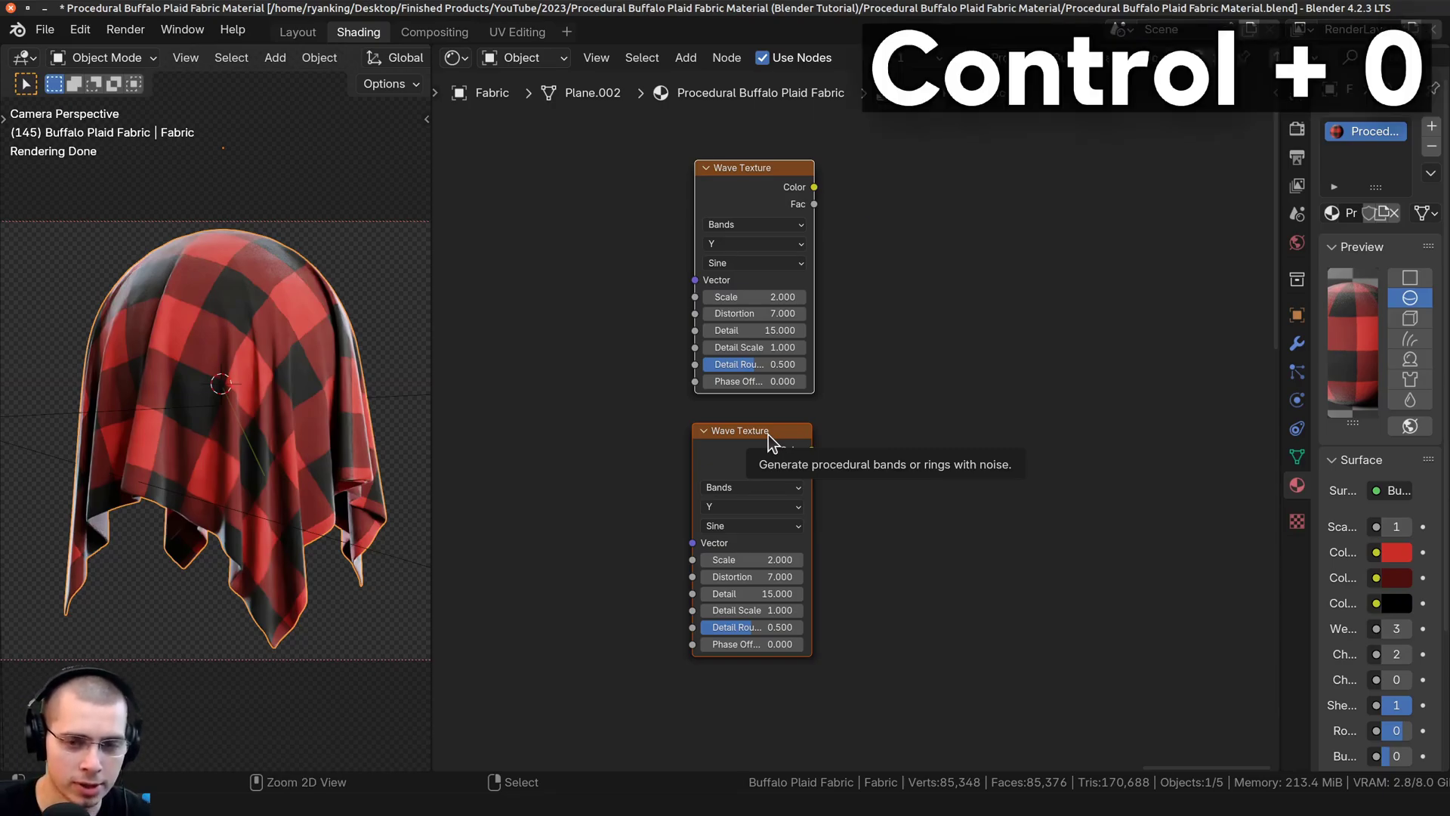
pyautogui.hotkey('ctrl', '0')
pyautogui.click(987, 339)
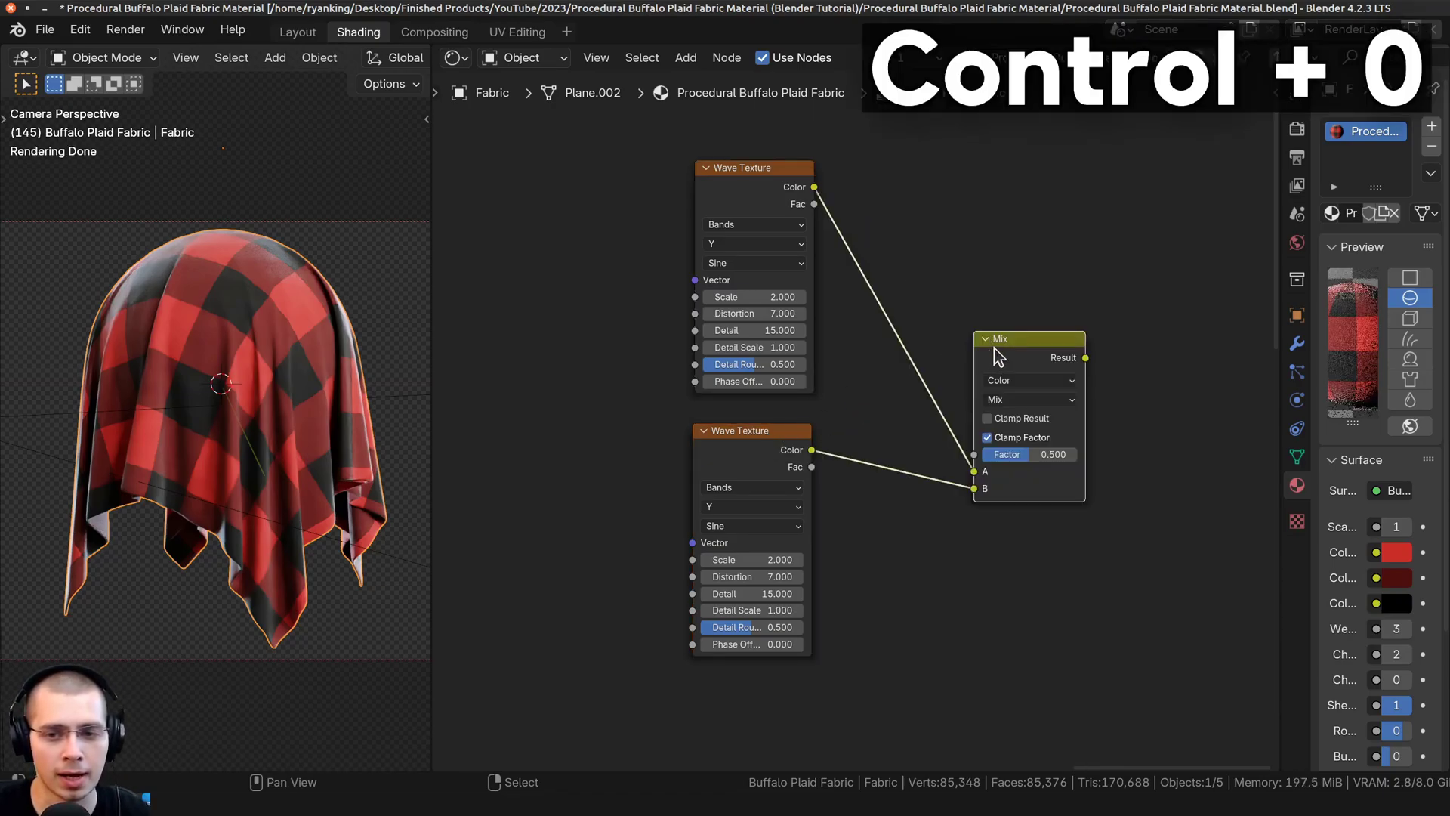
pyautogui.moveTo(1028, 353); pyautogui.dragTo(958, 282)
pyautogui.scroll(2, 945, 316)
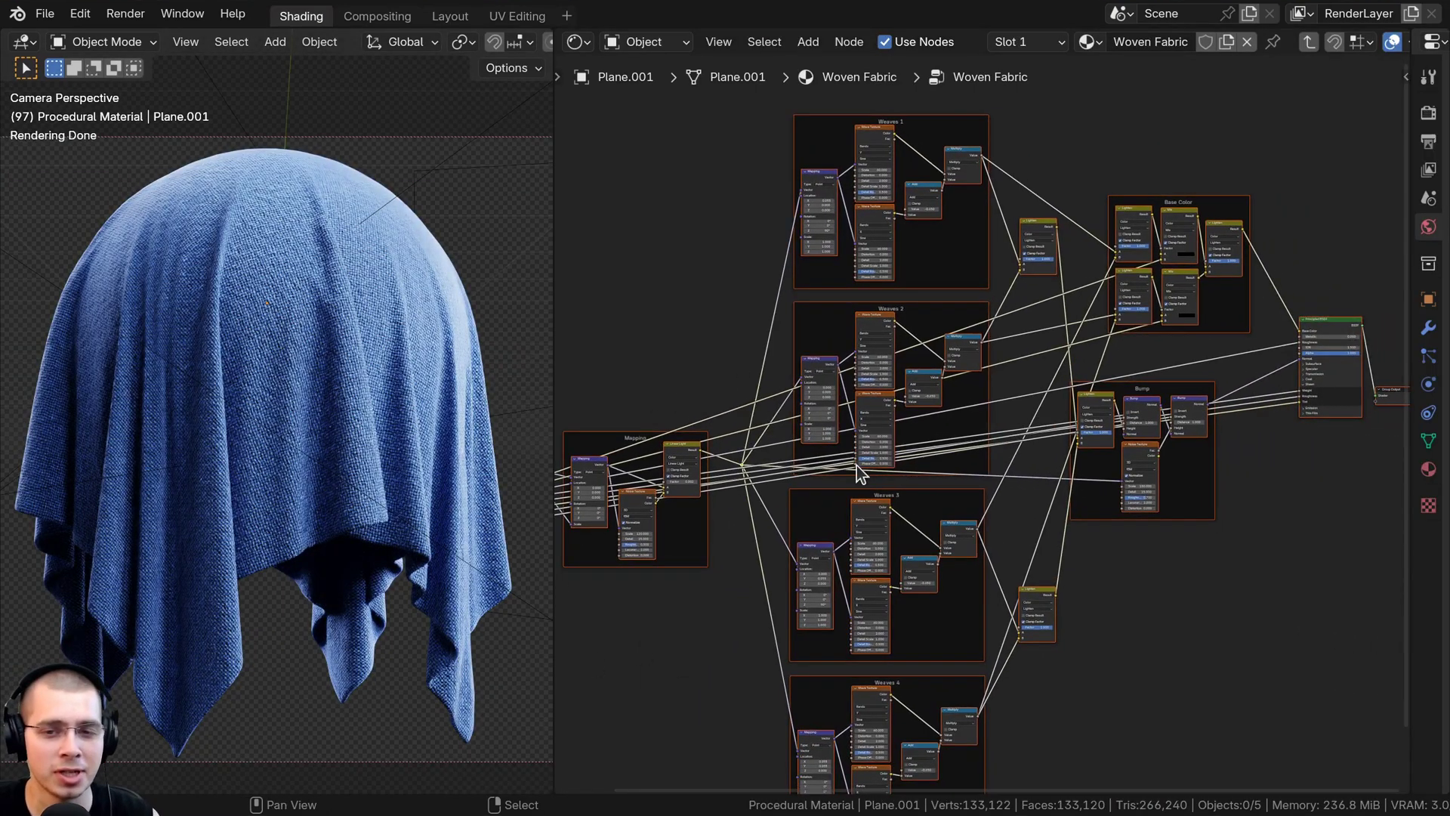
# Examine the Woven Fabric node group's layout, including the Mapping, four Weaves, Base Color and Bump frames
pyautogui.scroll(2, 868, 445)
pyautogui.scroll(-3, 868, 406)
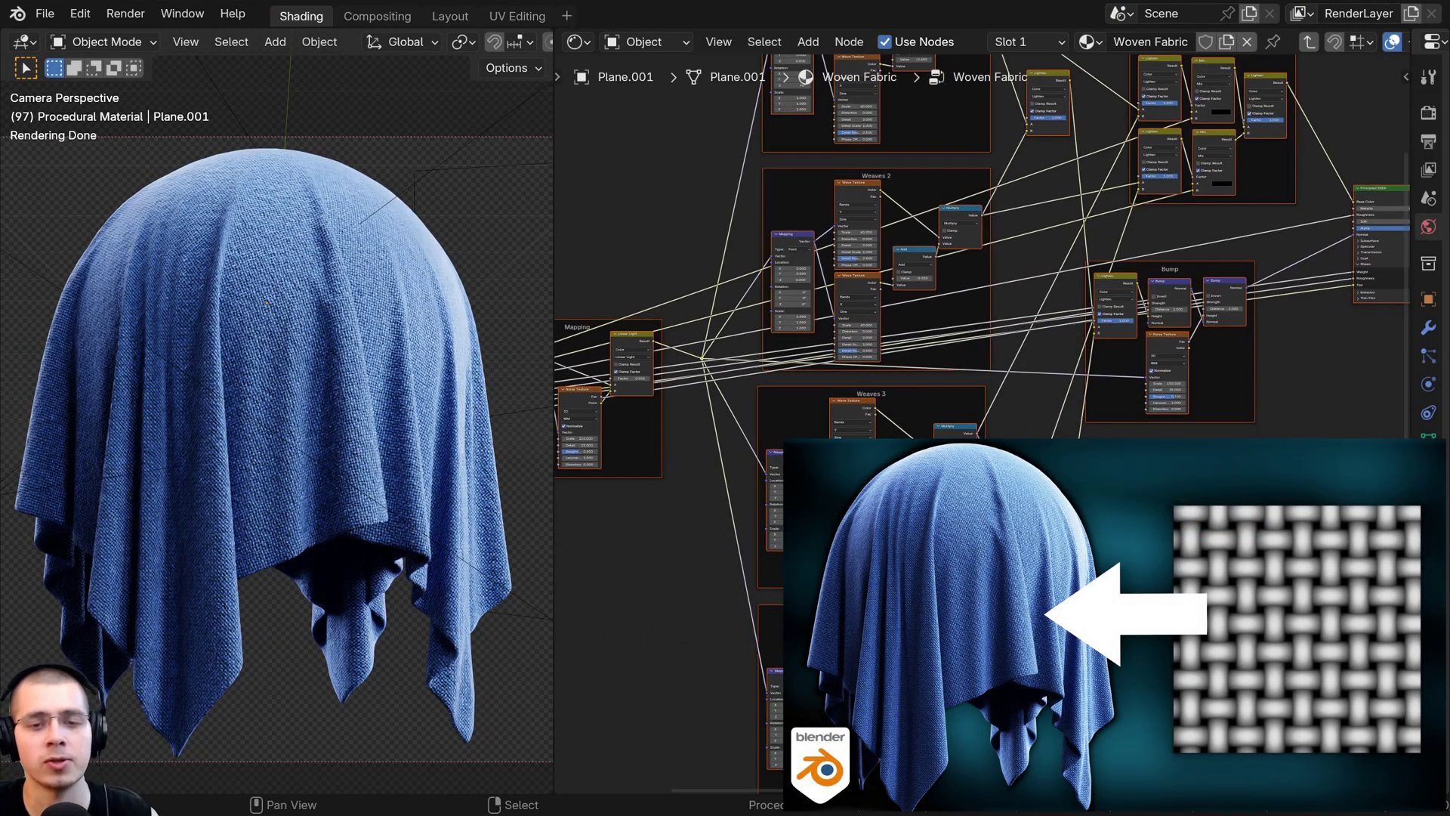
pyautogui.moveTo(904, 336); pyautogui.dragTo(884, 361, button='middle')
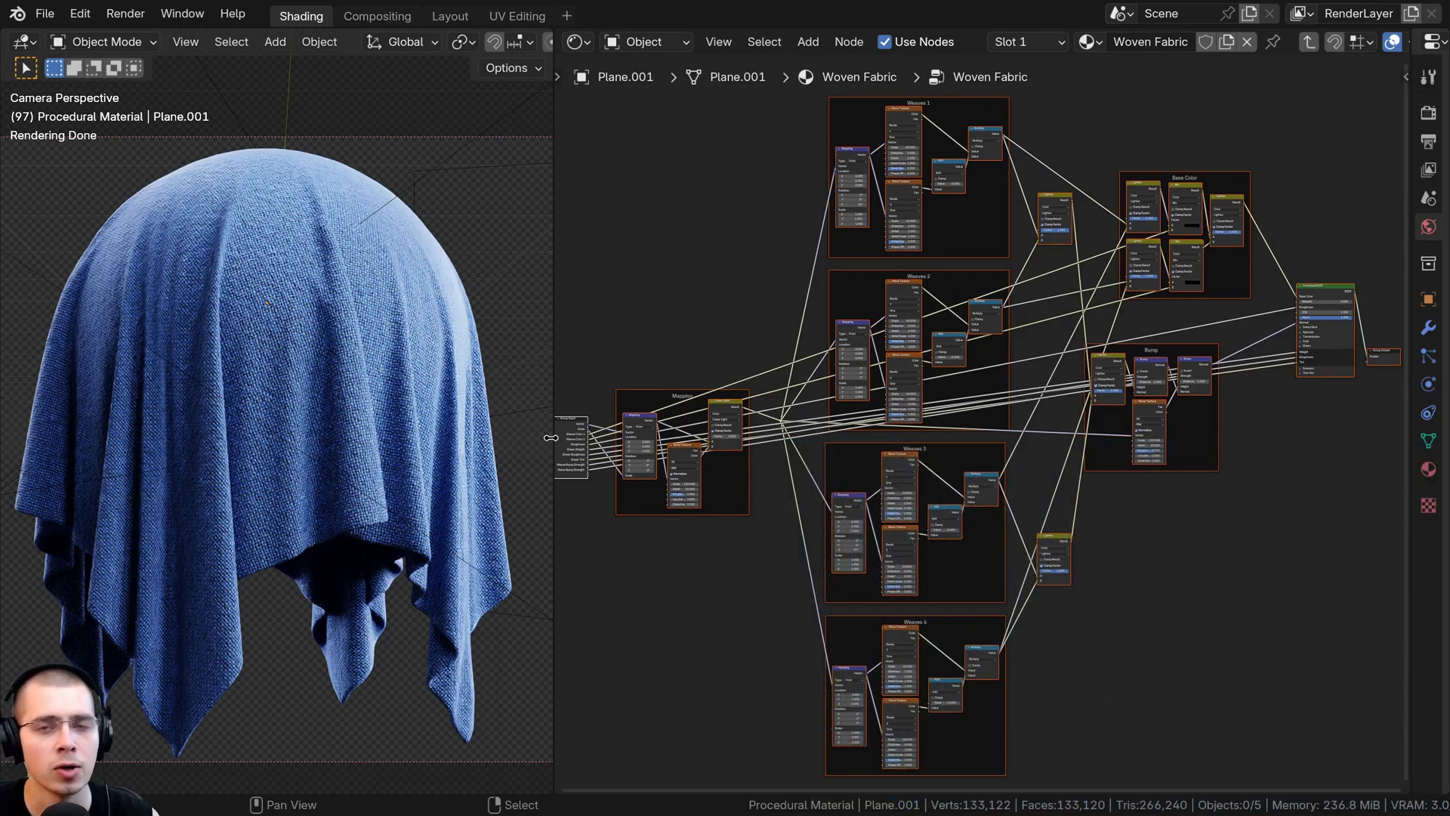
pyautogui.moveTo(1016, 239); pyautogui.dragTo(1008, 238, button='middle')
pyautogui.moveTo(708, 324); pyautogui.dragTo(716, 349, button='middle')
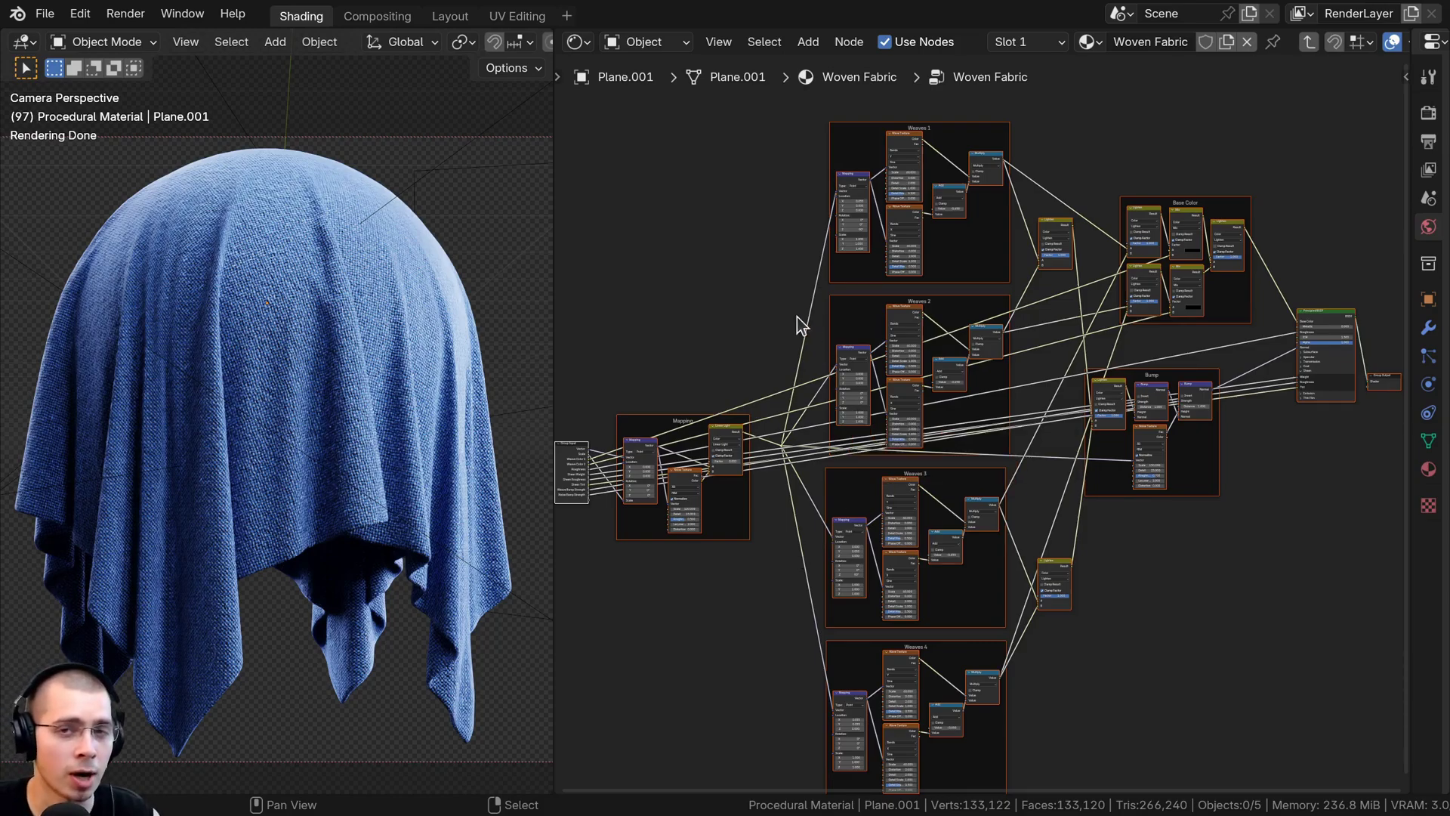
pyautogui.moveTo(838, 272); pyautogui.dragTo(835, 271, button='middle')
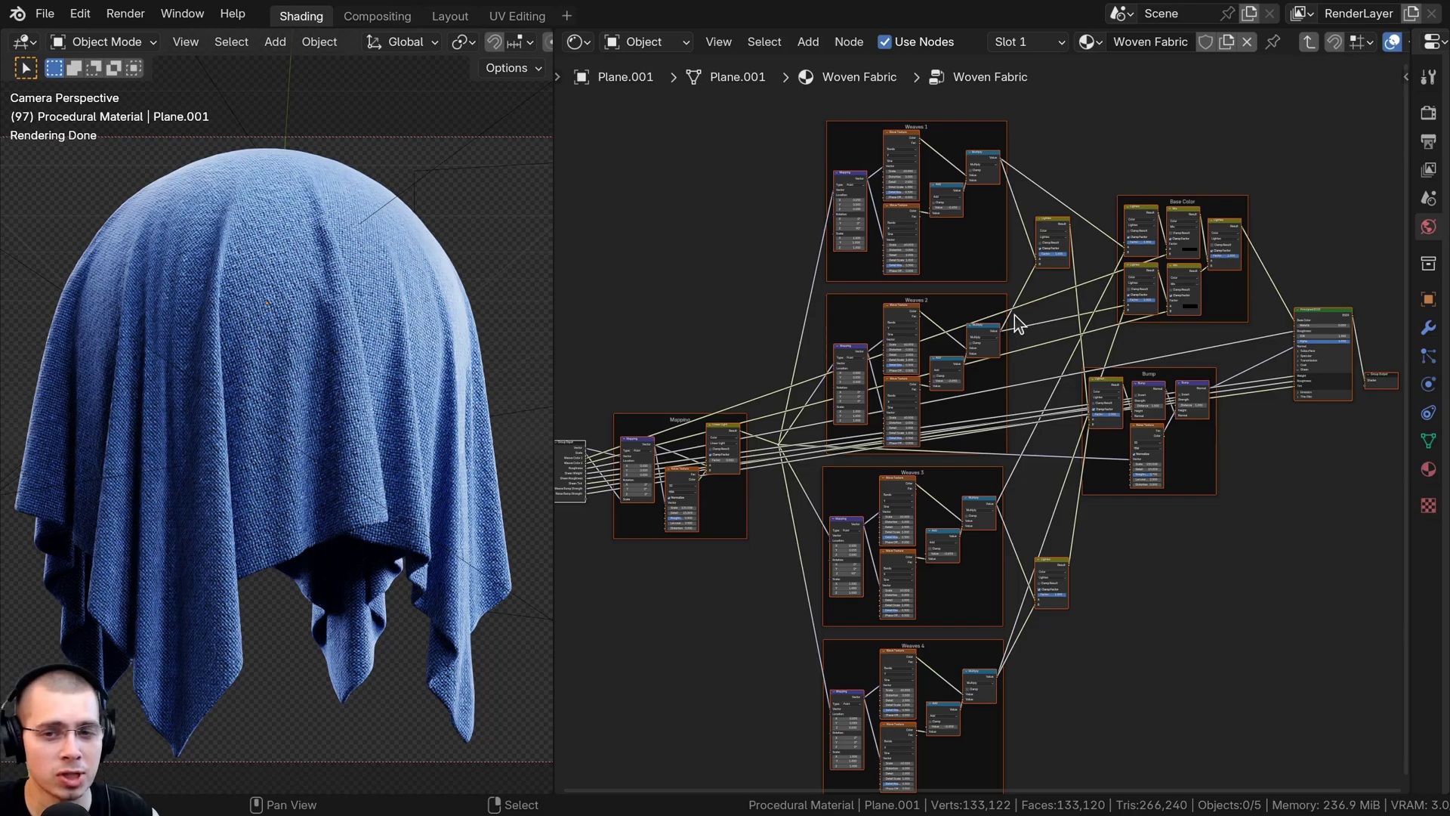
pyautogui.scroll(-1, 1037, 296)
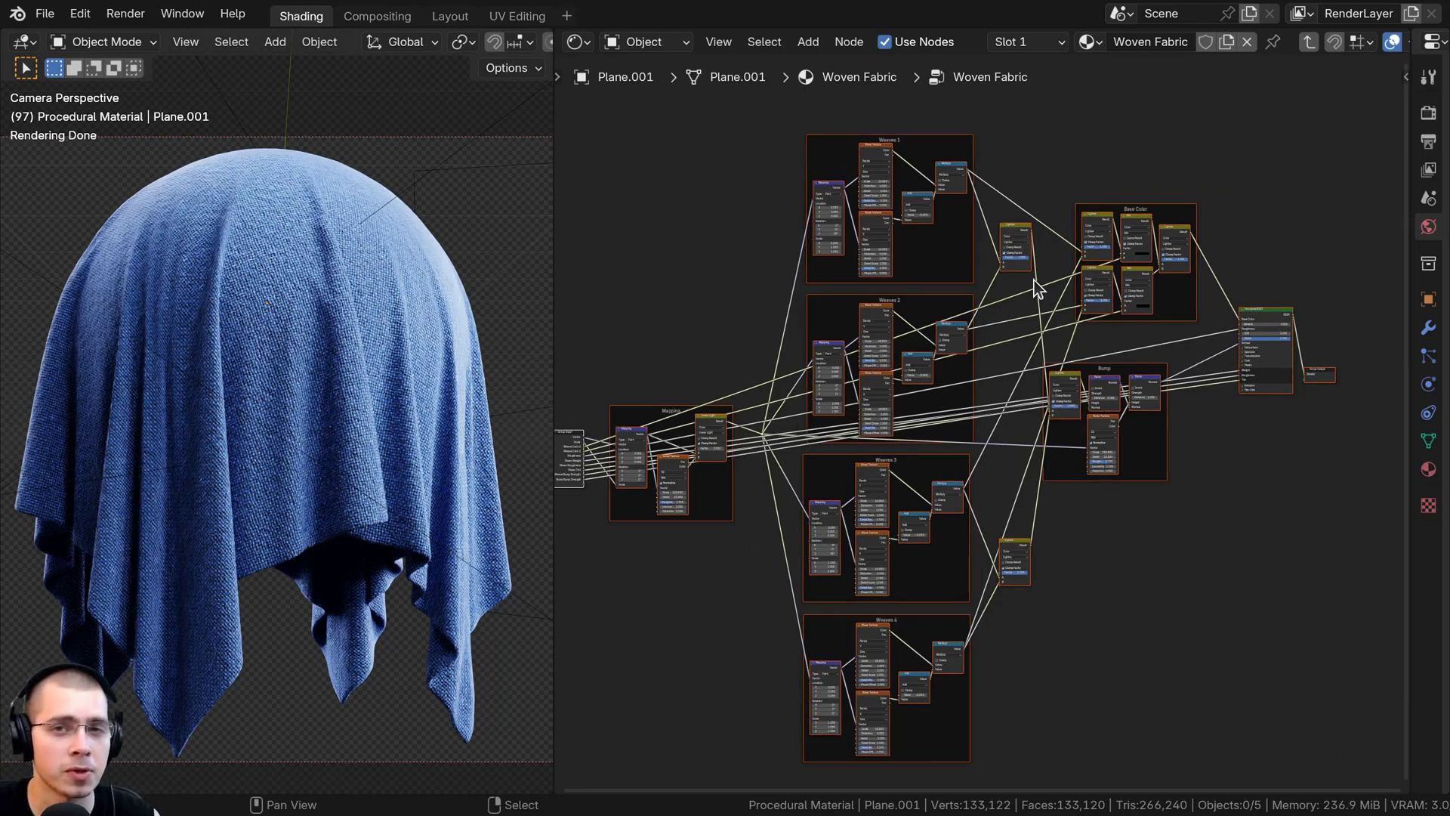
pyautogui.moveTo(1026, 278); pyautogui.dragTo(1017, 277, button='middle')
pyautogui.scroll(2, 921, 266)
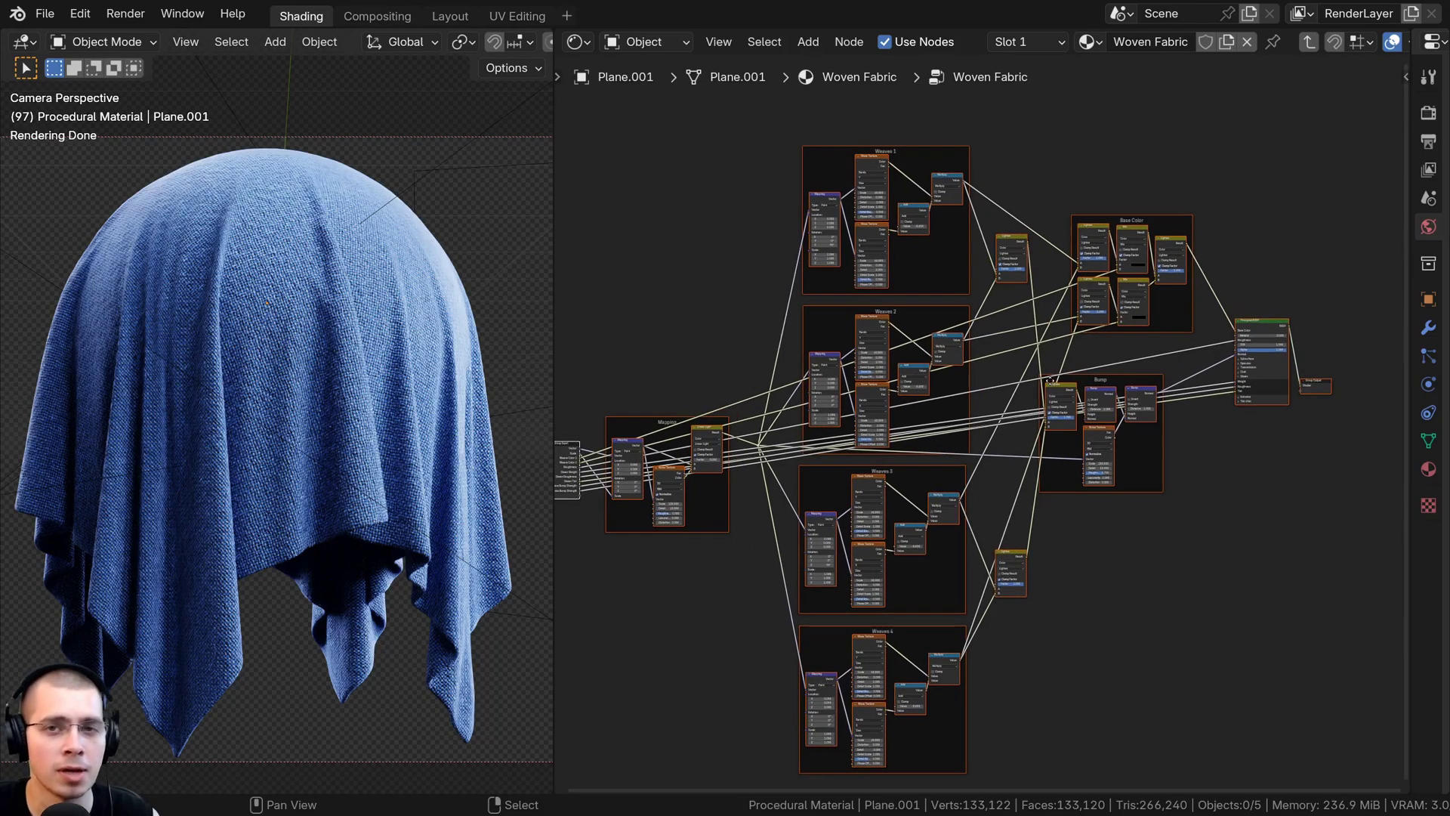
pyautogui.moveTo(911, 68); pyautogui.dragTo(911, 92, button='middle')
pyautogui.scroll(2, 860, 510)
pyautogui.scroll(-1, 917, 510)
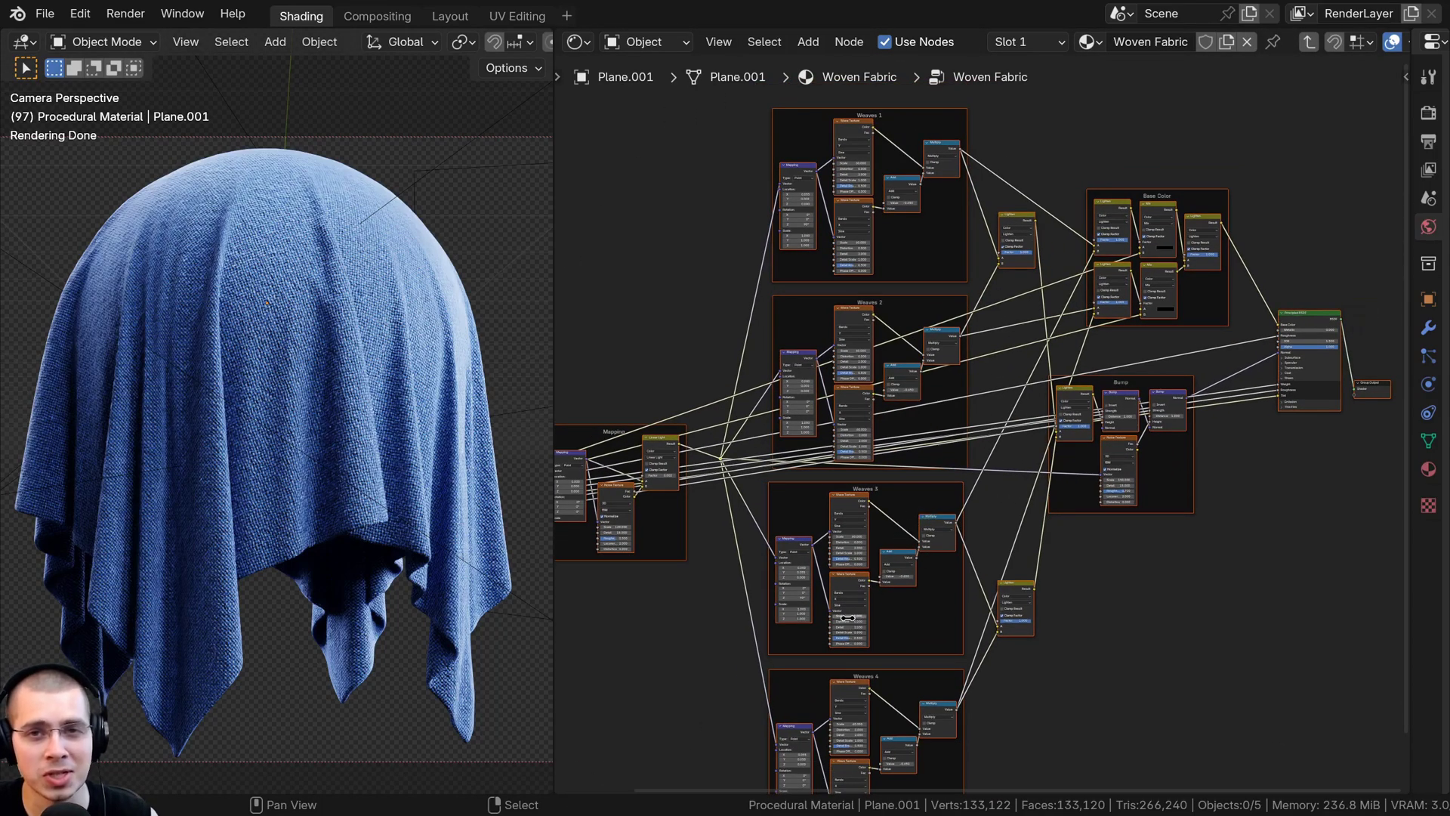
# Save a screenshot of only the node editor to the Downloads folder as Node Setup.png
pyautogui.click(180, 15)
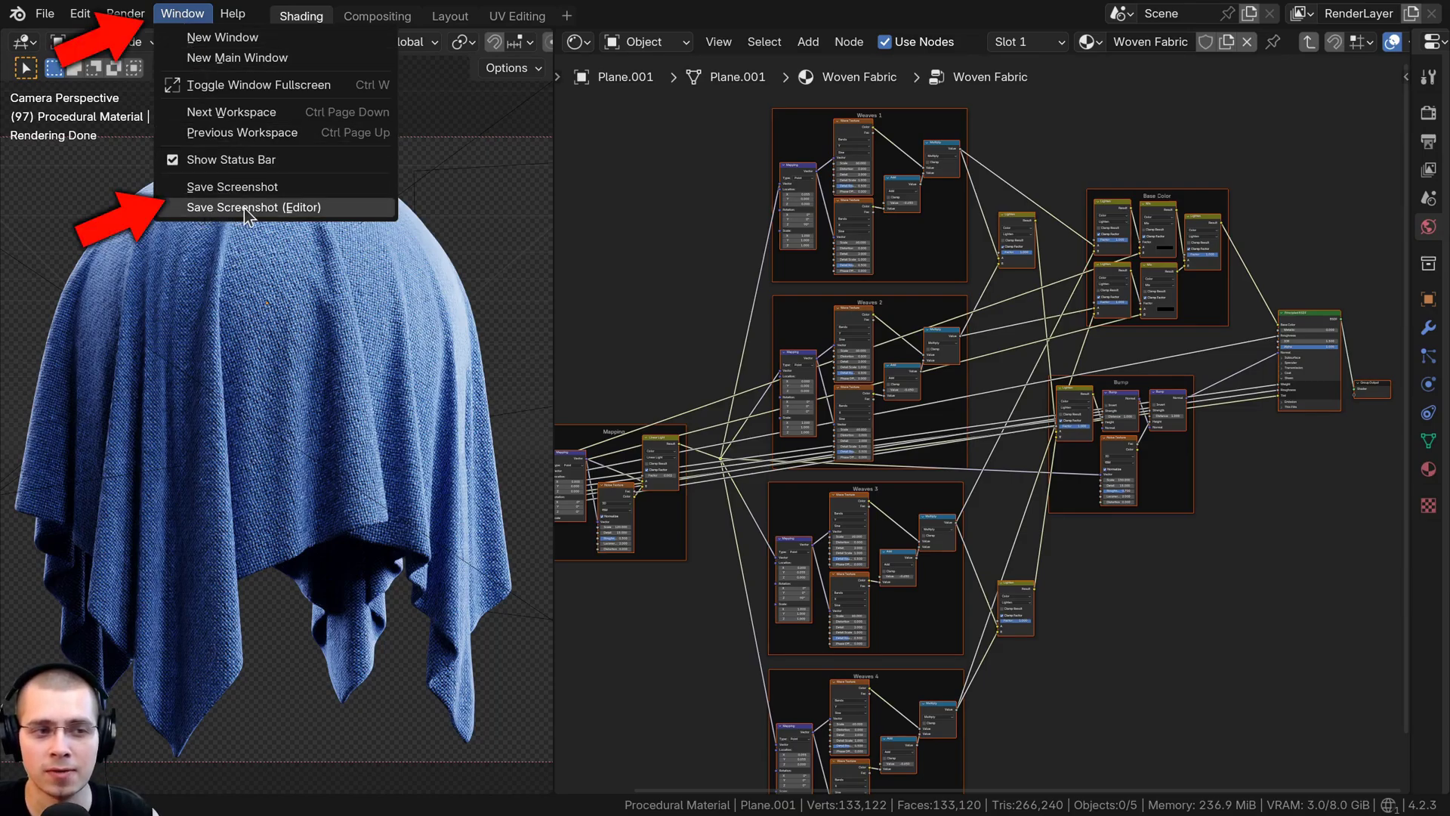
pyautogui.click(282, 211)
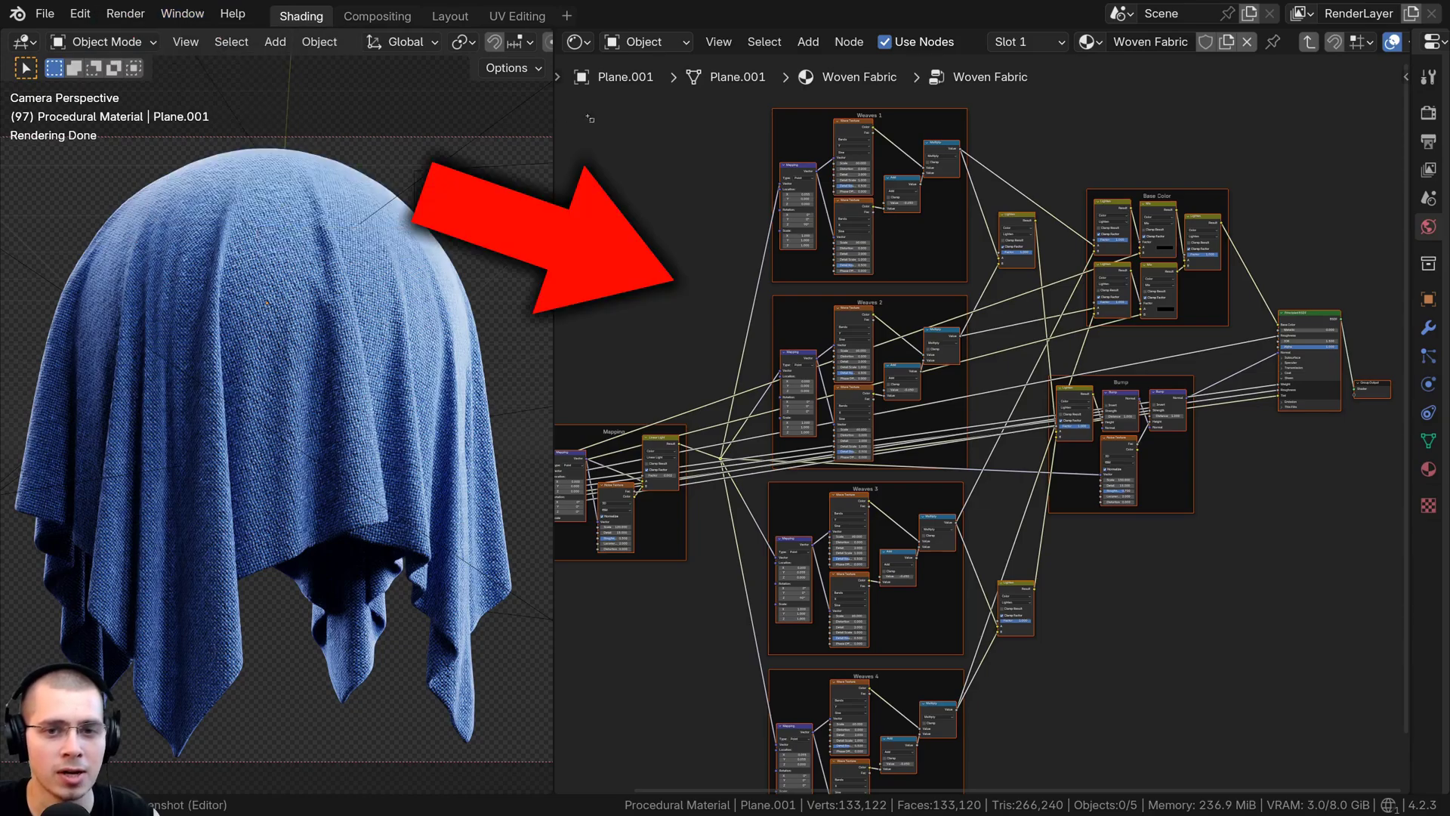
pyautogui.click(691, 275)
pyautogui.click(517, 48)
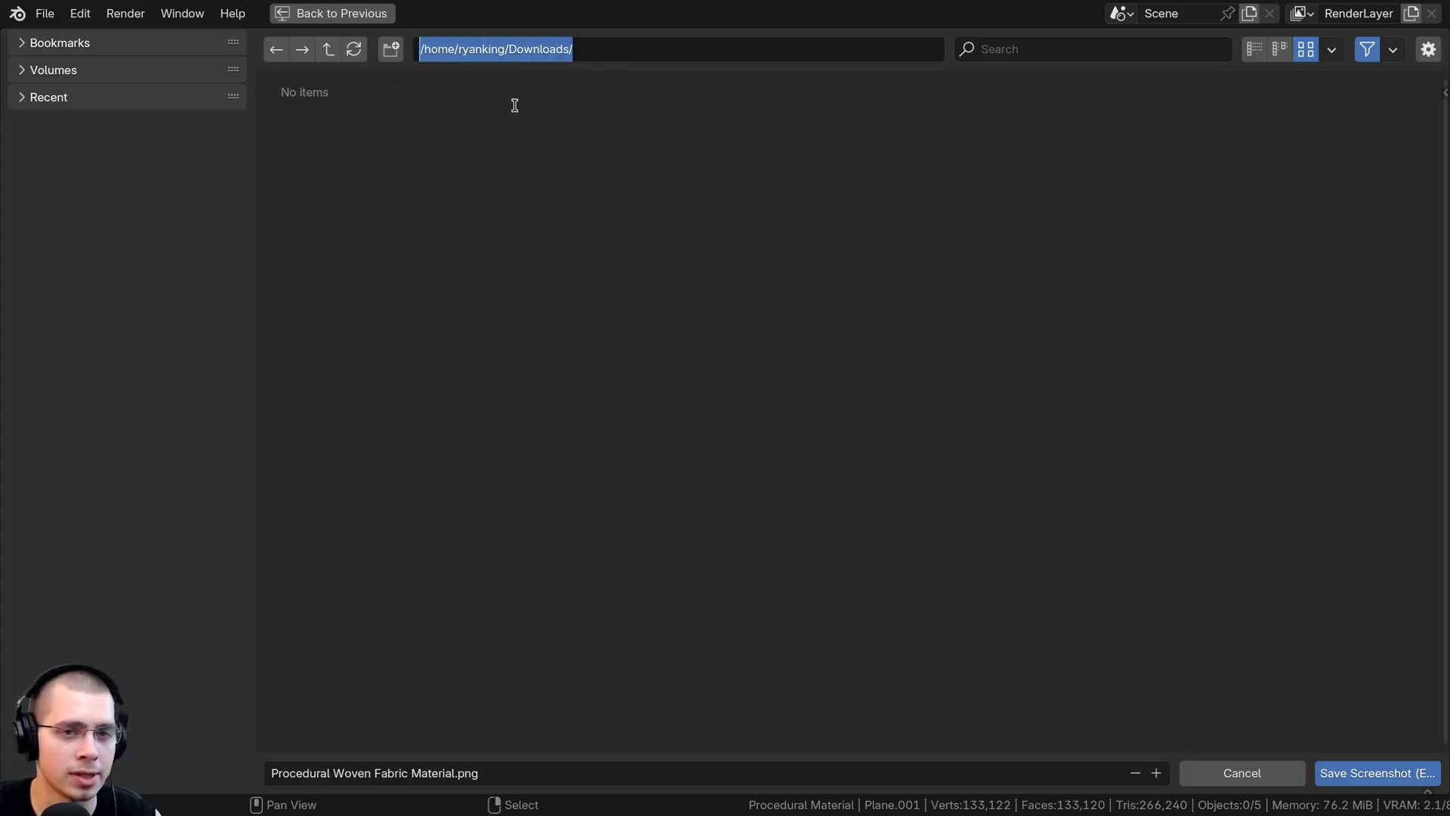
pyautogui.click(440, 777)
pyautogui.write('Node S')
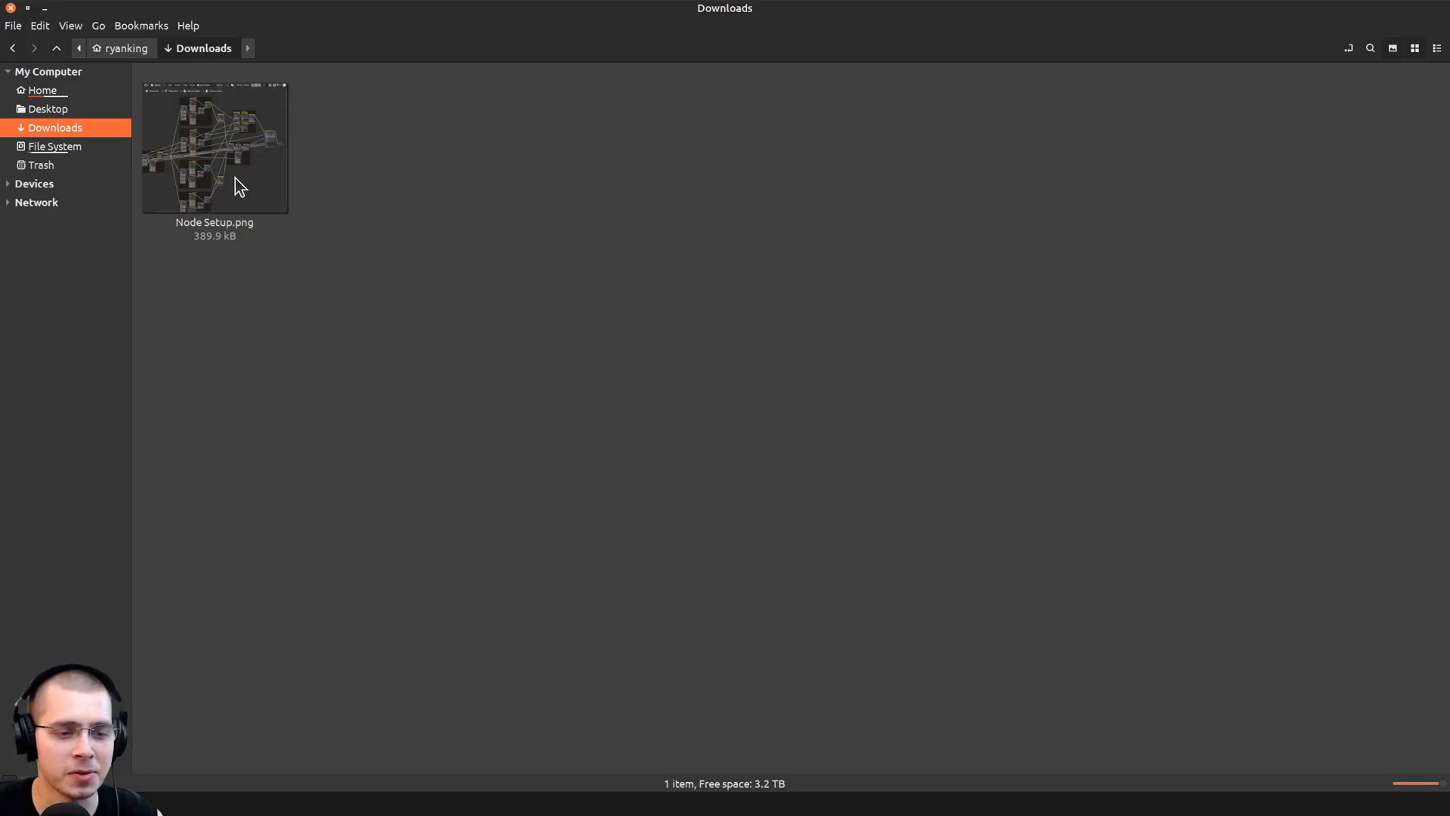
# Open Node Setup.png from the Downloads folder, maximize the image viewer and examine the captured node layout
pyautogui.doubleClick(236, 181)
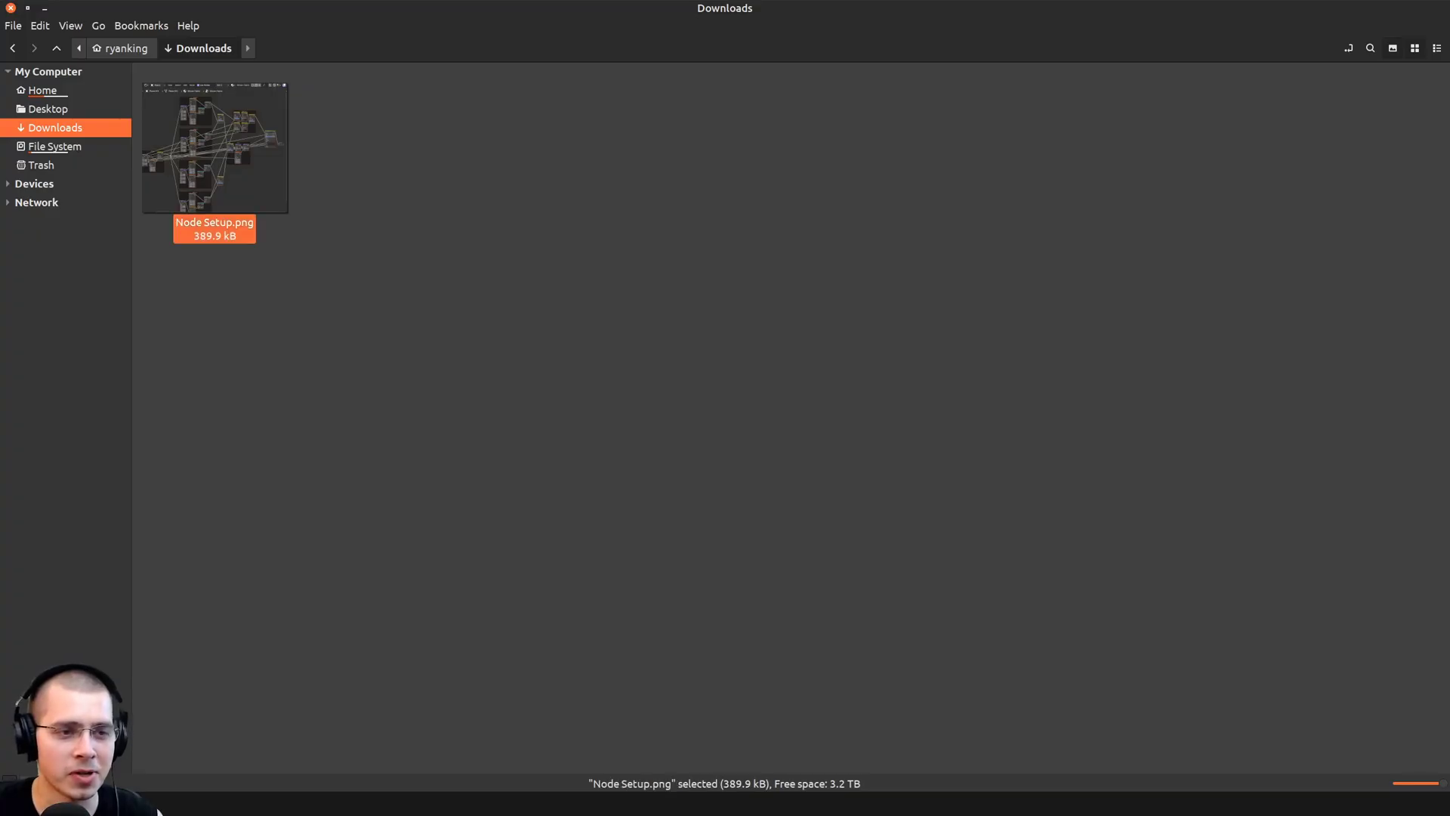
pyautogui.moveTo(701, 9); pyautogui.dragTo(715, 107)
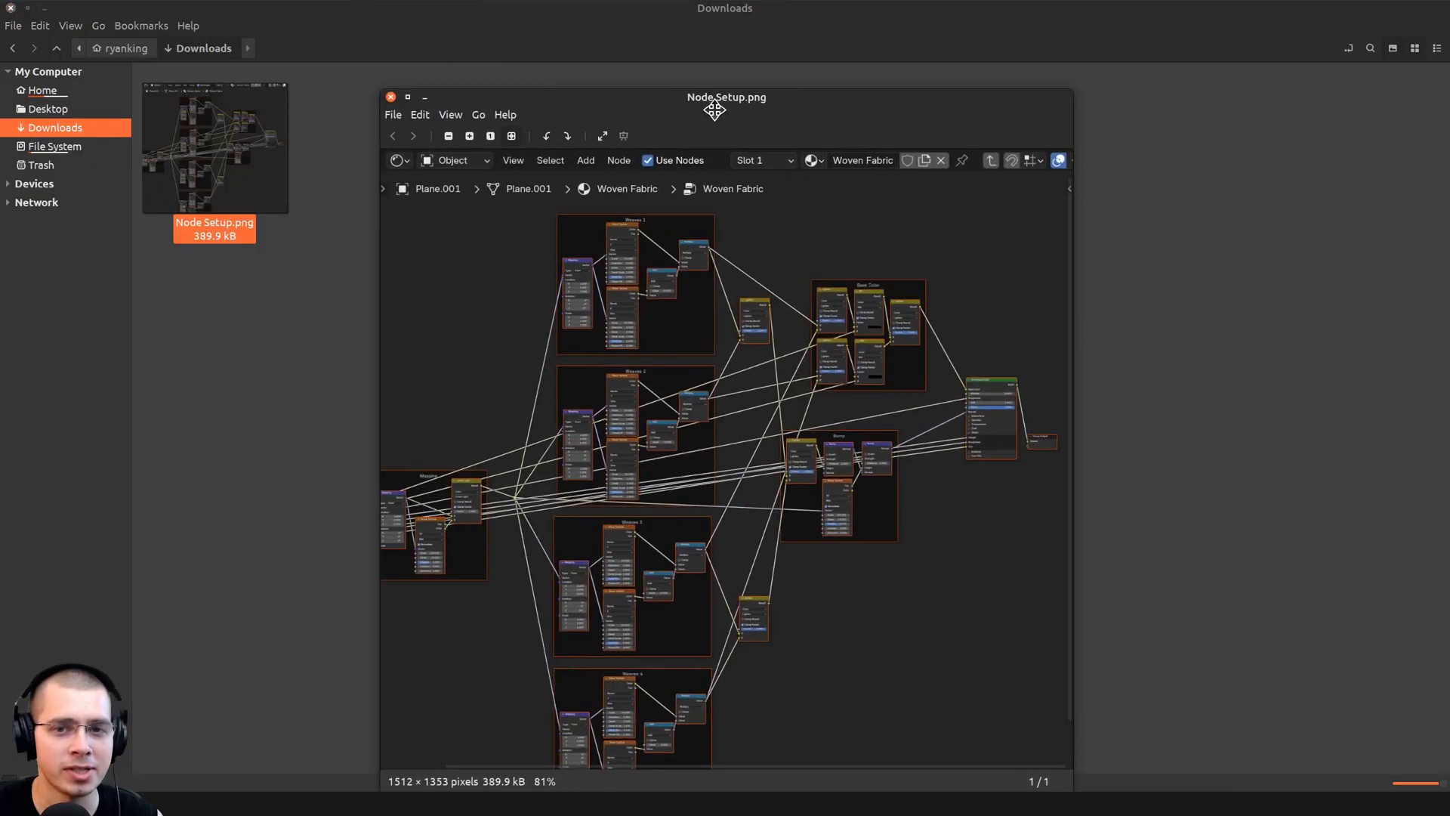
pyautogui.scroll(8, 740, 374)
pyautogui.doubleClick(663, 102)
pyautogui.scroll(-2, 731, 298)
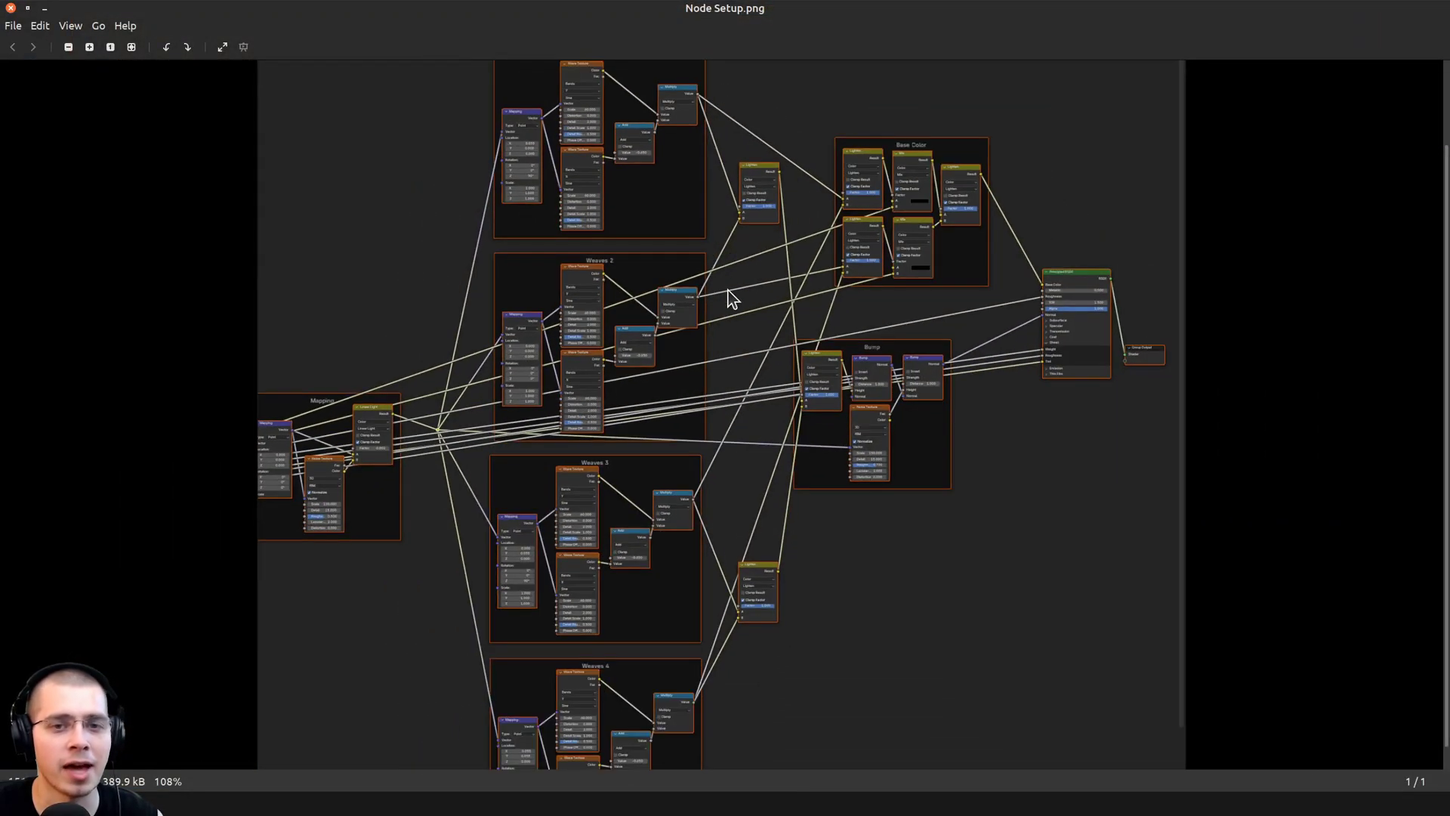
pyautogui.scroll(-1, 570, 662)
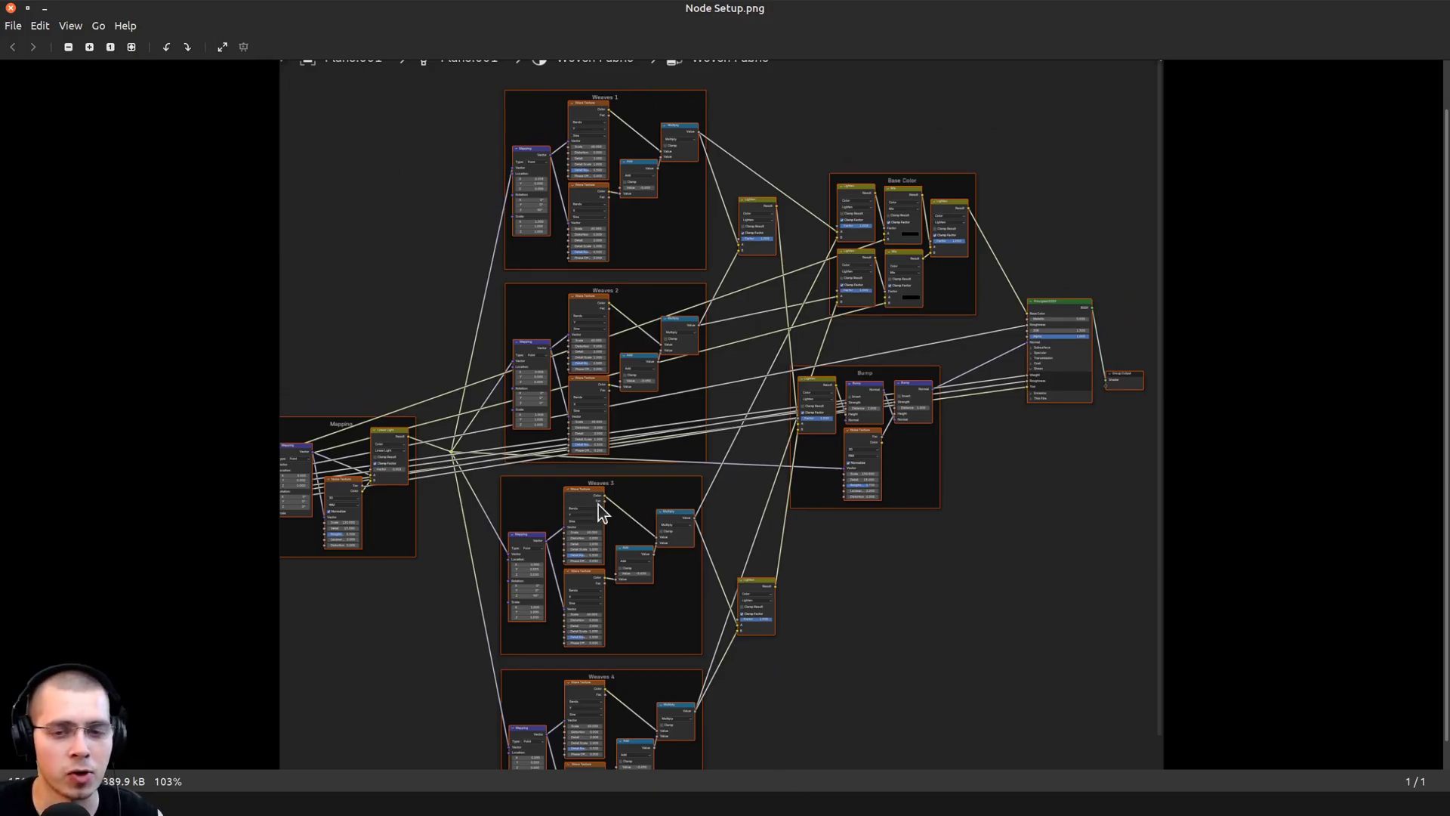
pyautogui.scroll(1, 725, 203)
pyautogui.scroll(2, 602, 278)
pyautogui.scroll(-1, 557, 320)
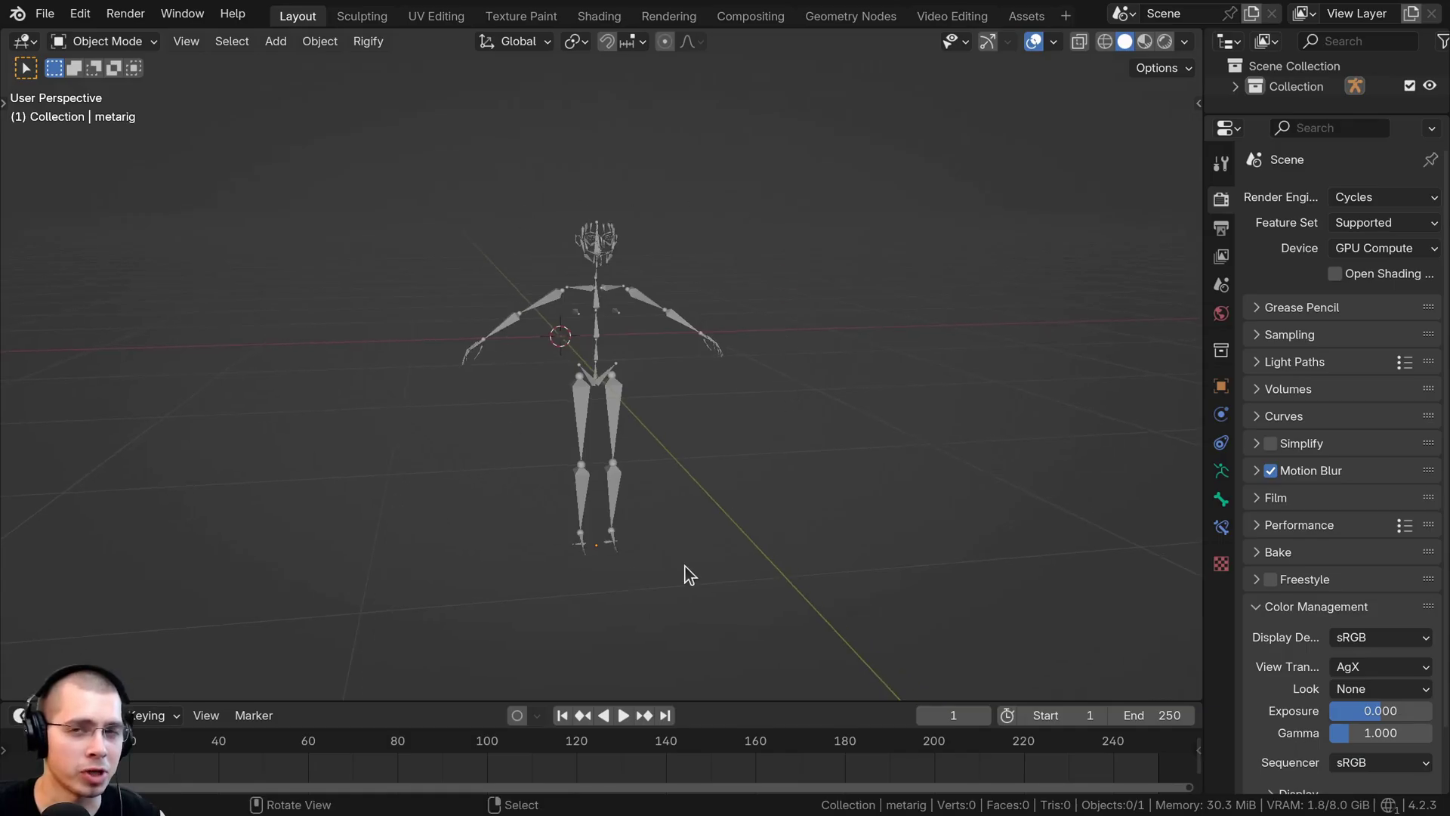
# Bring the side-view figure image into the metarig scene as a reference image
pyautogui.moveTo(740, 507); pyautogui.dragTo(692, 507, button='middle')
pyautogui.scroll(3, 668, 291)
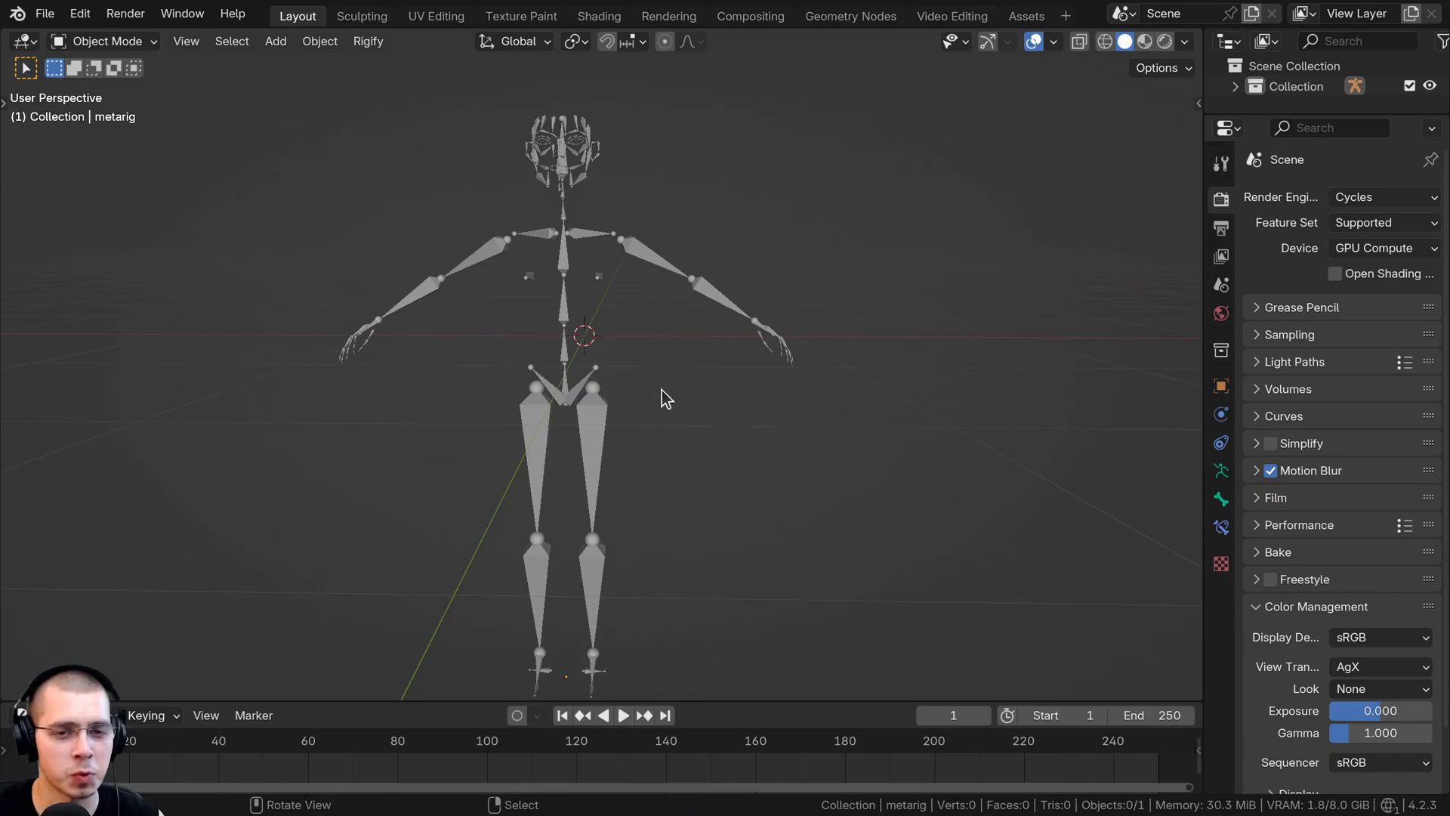
pyautogui.scroll(-2, 666, 398)
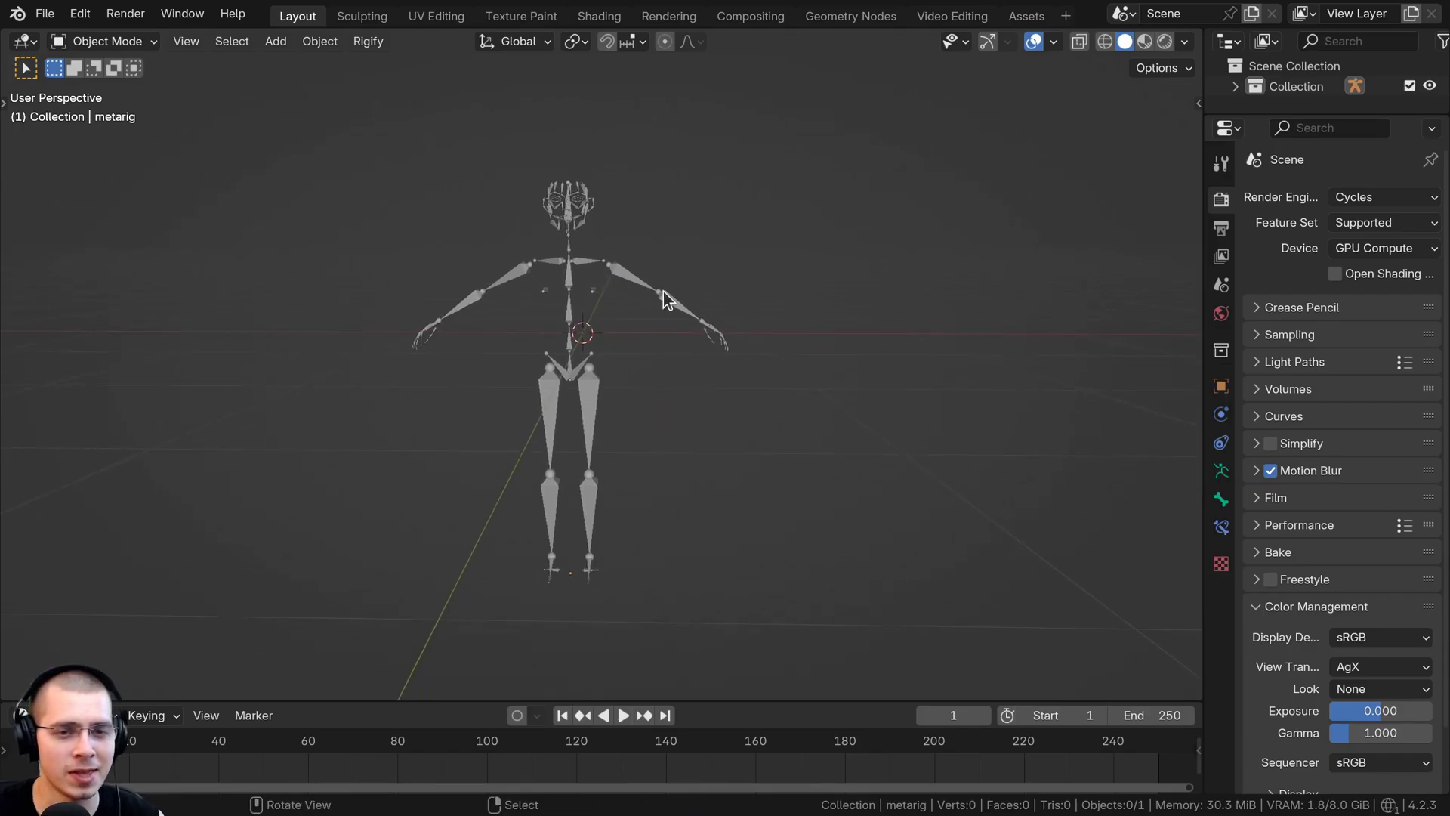
pyautogui.click(545, 242)
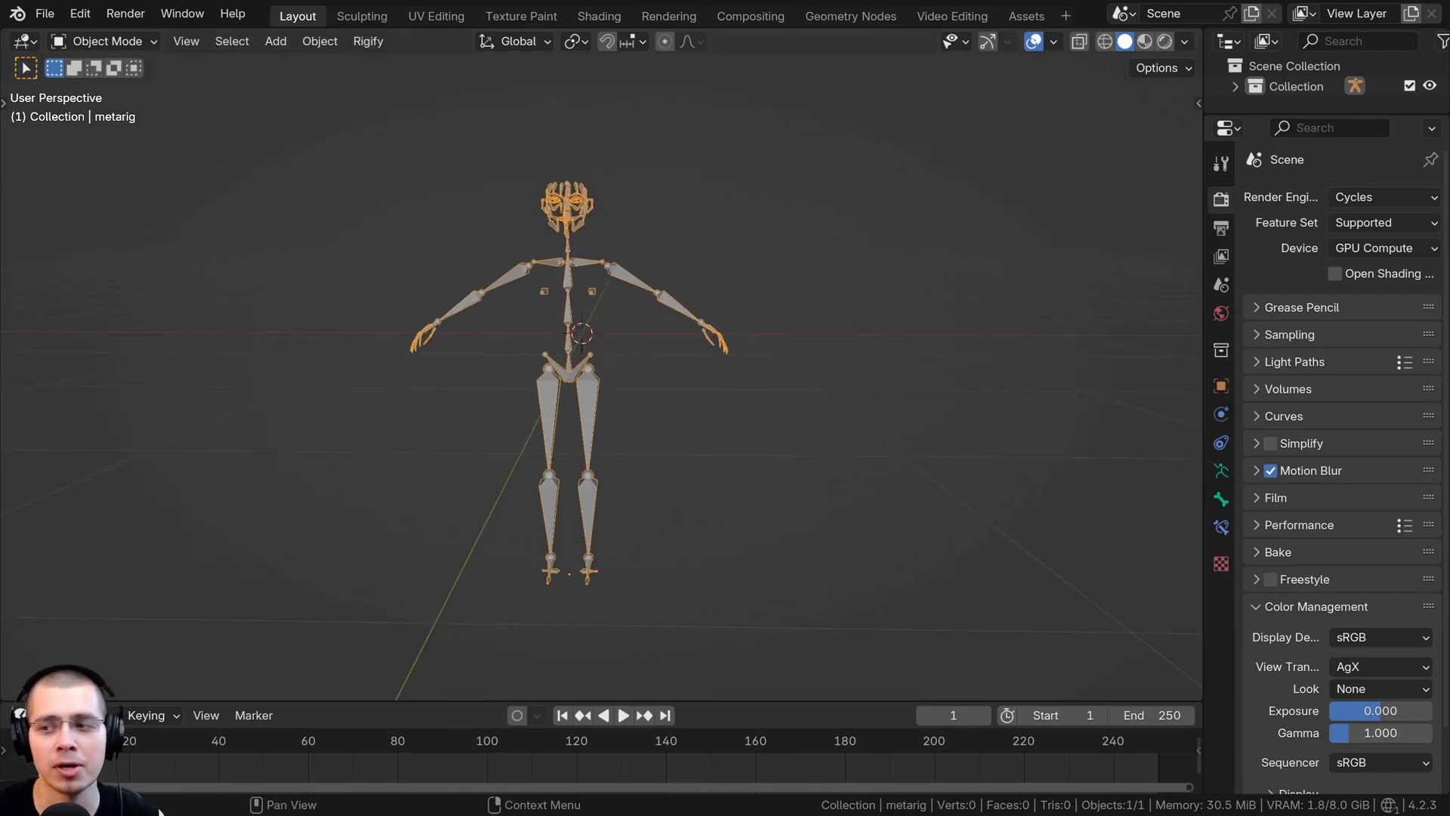
pyautogui.moveTo(1449, 264); pyautogui.dragTo(756, 289)
pyautogui.scroll(-2, 718, 421)
pyautogui.moveTo(718, 420); pyautogui.dragTo(476, 408, button='middle')
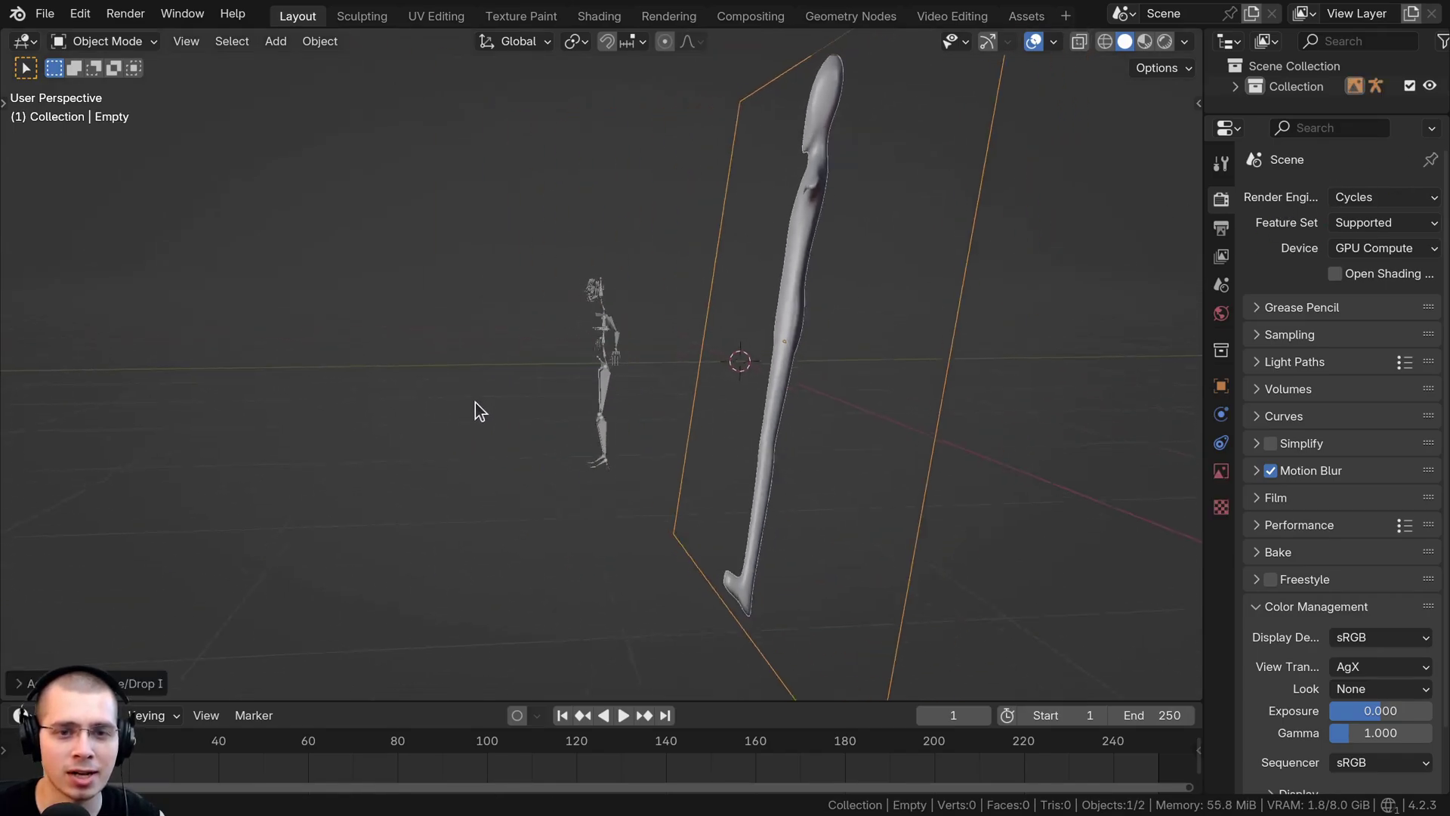
pyautogui.press('g')
pyautogui.rightClick(636, 411)
pyautogui.moveTo(636, 412); pyautogui.dragTo(1049, 389, button='middle')
pyautogui.press('r')
pyautogui.press('r')
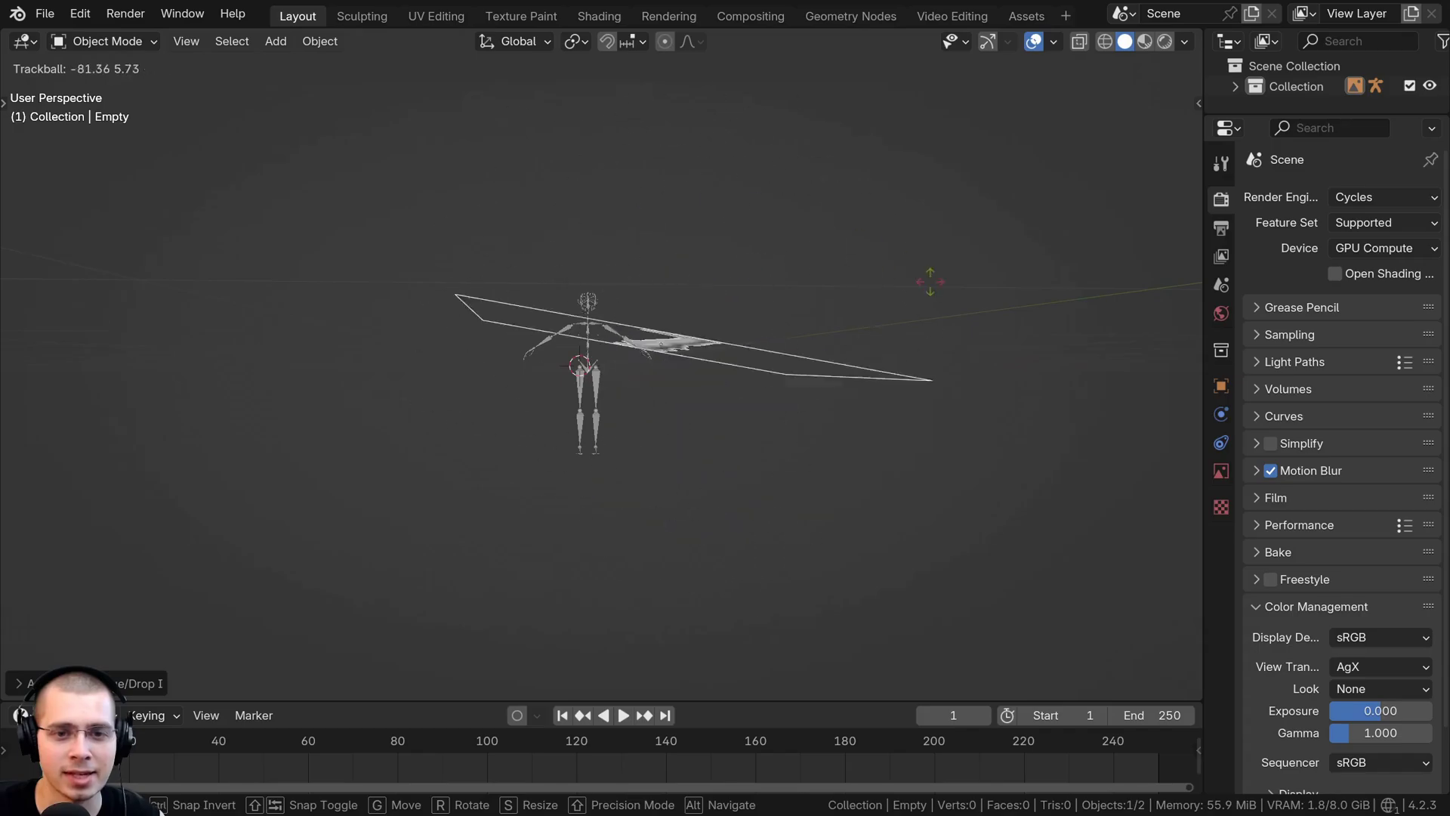
pyautogui.rightClick(788, 267)
# Rotate the side-view reference image to face the side and switch to the right orthographic view
pyautogui.press('g')
pyautogui.press('r')
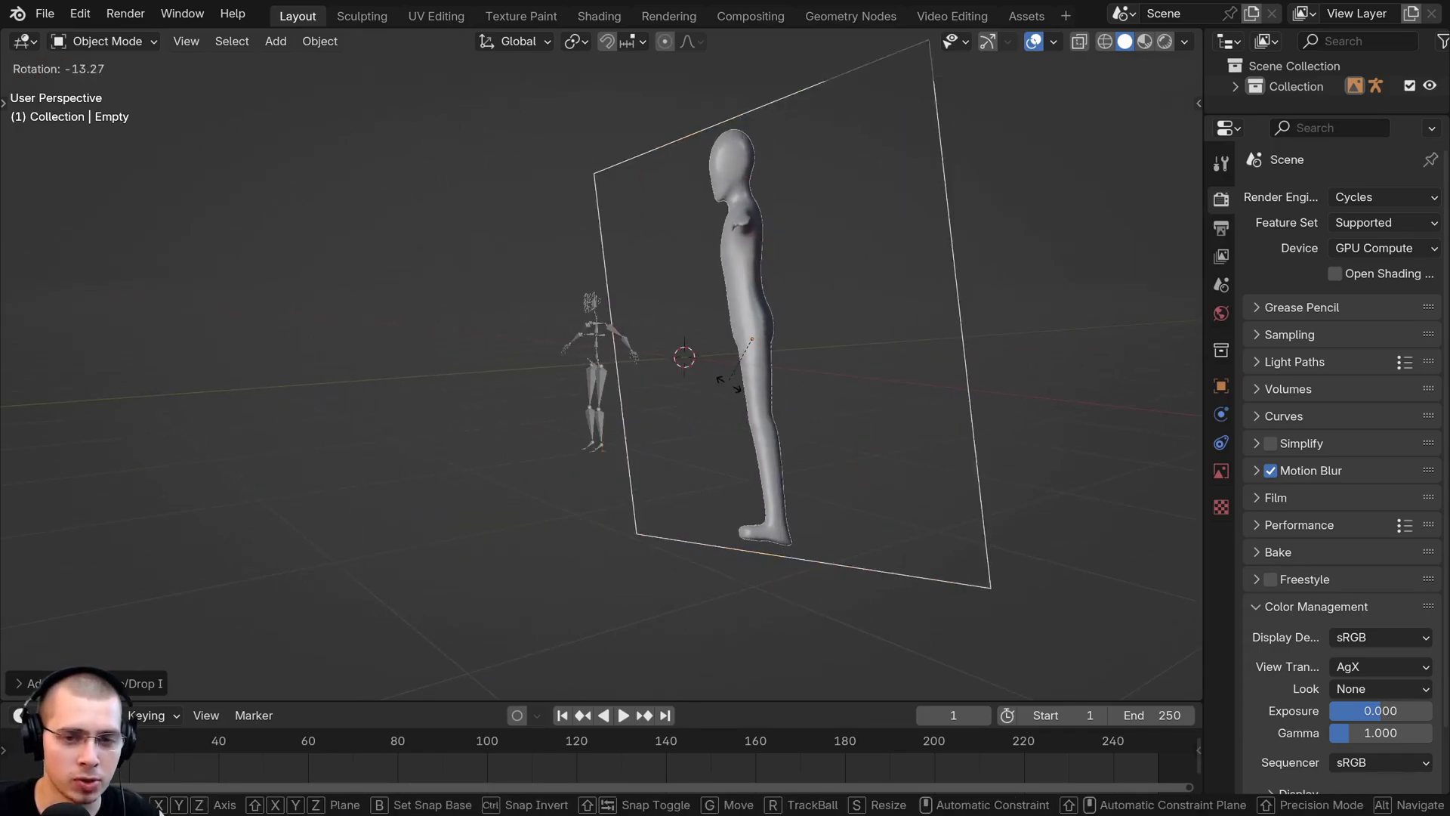
pyautogui.press('r')
pyautogui.press('Escape')
pyautogui.press('KP_3')
pyautogui.scroll(5, 828, 300)
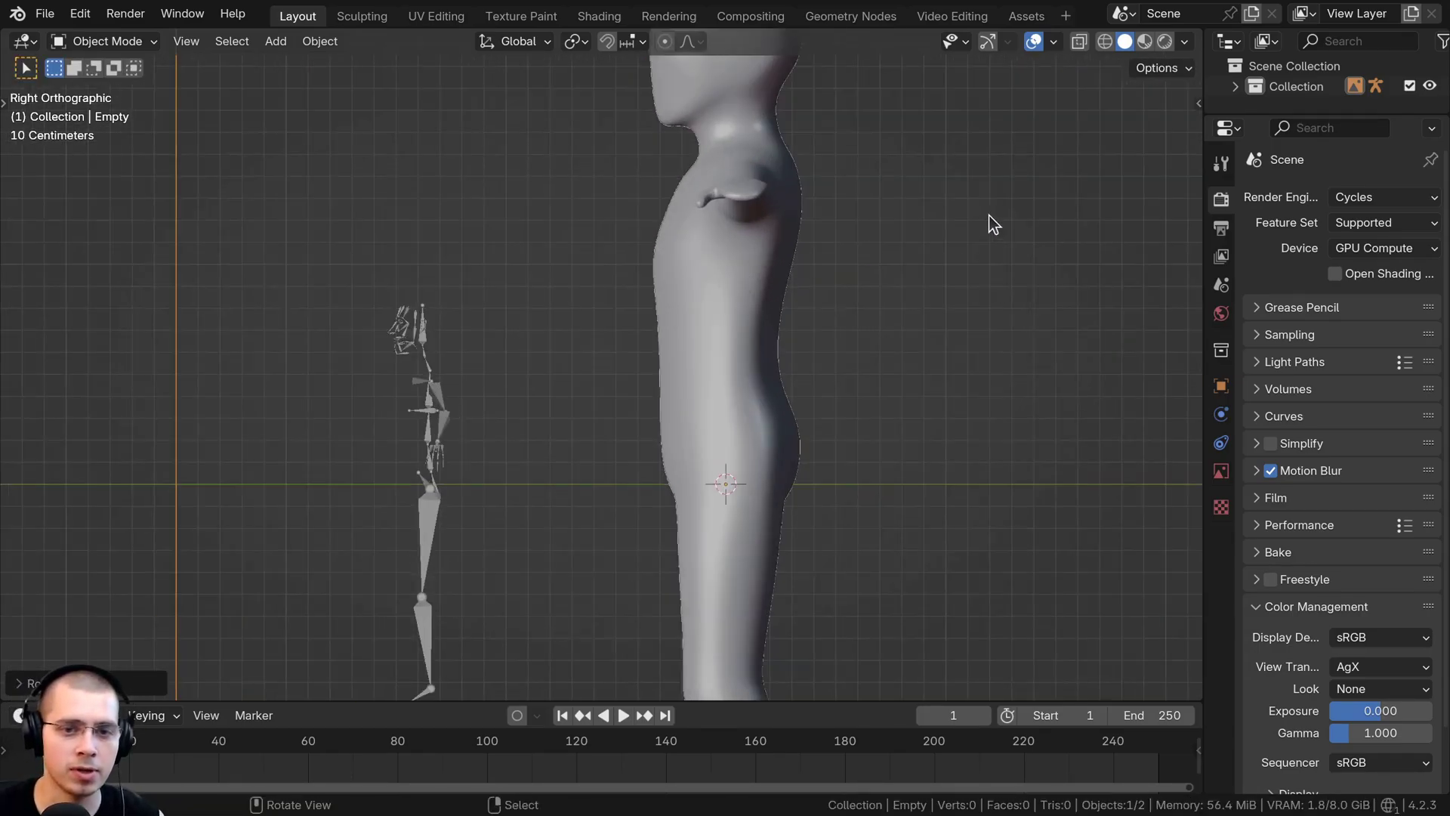
# Scale the side-view reference image down to roughly the metarig's height and move it close to the rig
pyautogui.press('s')
pyautogui.click(858, 385)
pyautogui.keyDown('shift'); pyautogui.moveTo(858, 385); pyautogui.dragTo(888, 231, button='middle'); pyautogui.keyUp('shift')
pyautogui.press('s')
pyautogui.click(945, 234)
pyautogui.press('g')
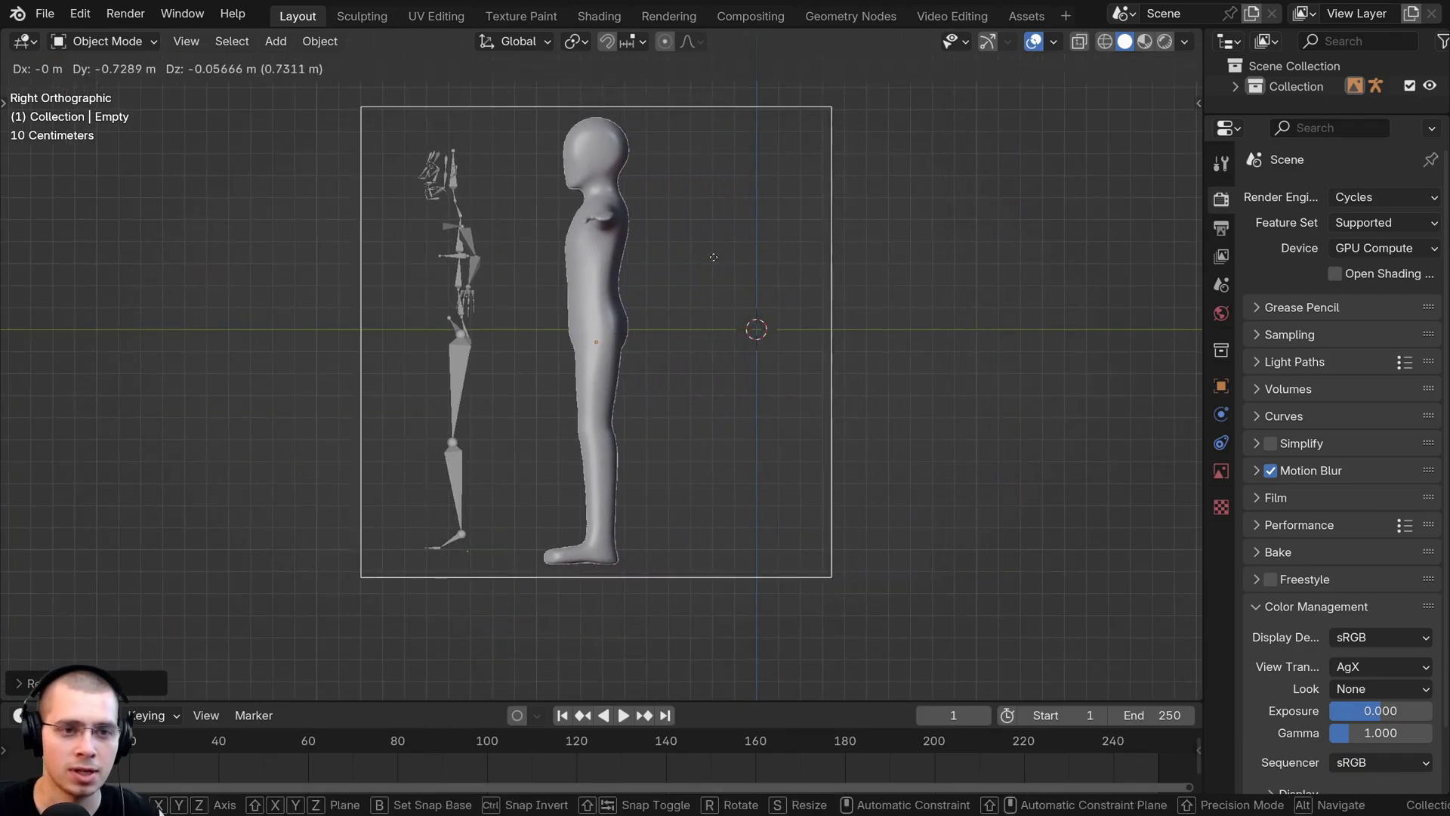
pyautogui.click(618, 265)
# Refine the side-view reference's scale and position against the metarig, and play the timeline briefly up to frame 24
pyautogui.press('s')
pyautogui.click(704, 249)
pyautogui.press('g')
pyautogui.click(694, 249)
pyautogui.press('s')
pyautogui.click(713, 250)
pyautogui.press('g')
pyautogui.click(743, 253)
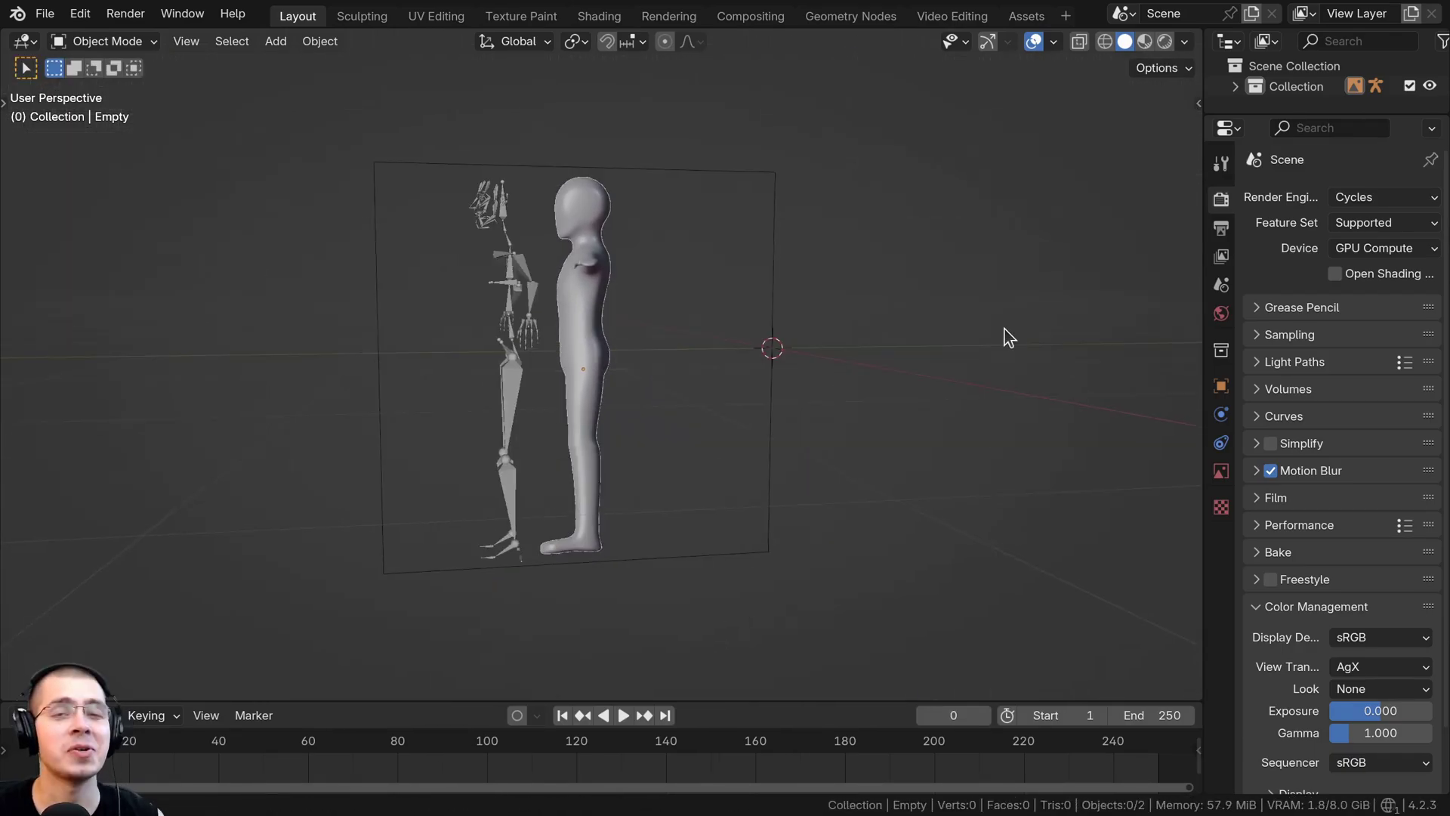
pyautogui.press('space')
pyautogui.press('space')
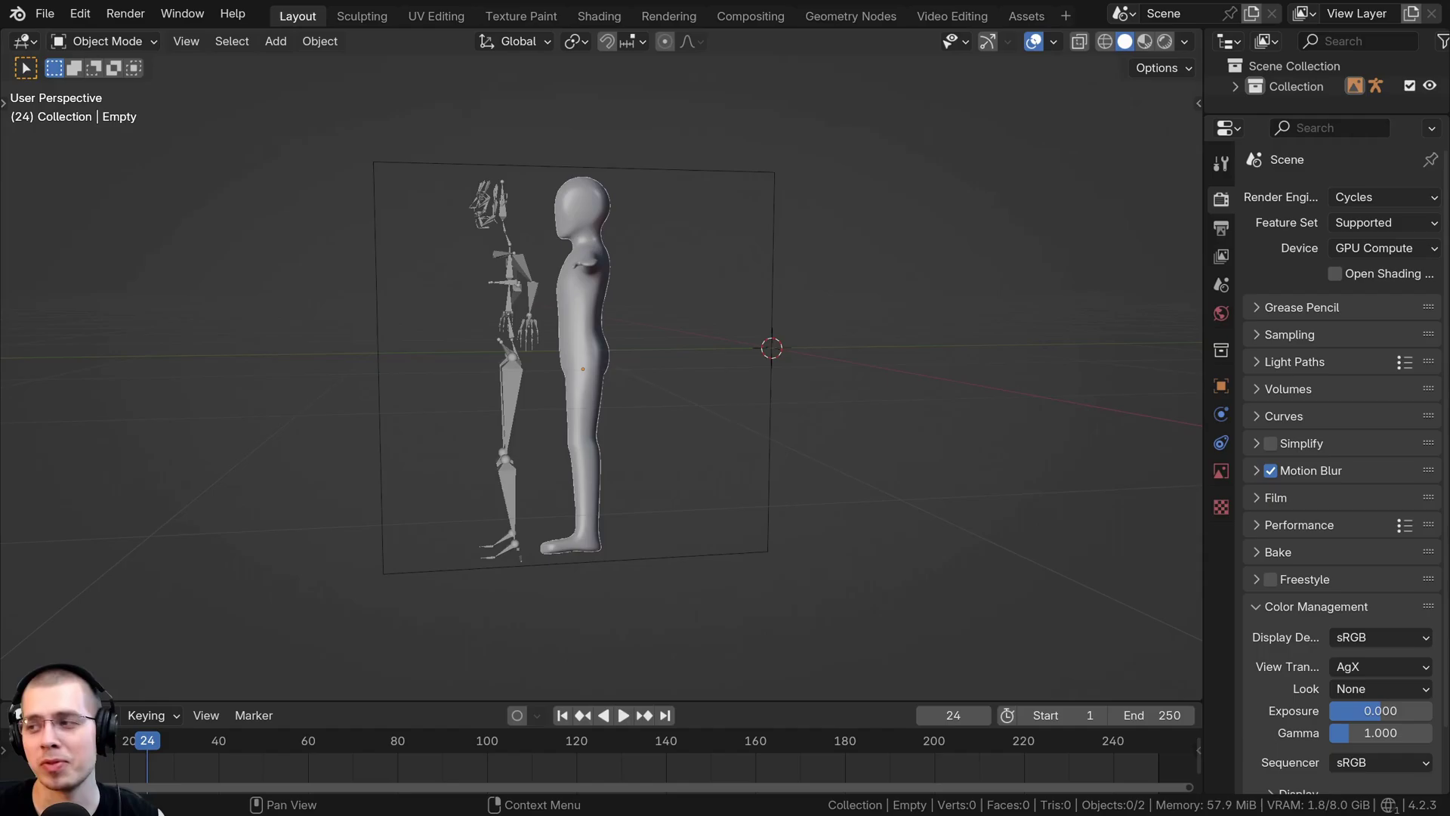
# Bring in the front-view character recording as a second reference, place it beside the rig and scale it down
pyautogui.moveTo(1449, 264); pyautogui.dragTo(888, 312)
pyautogui.scroll(-2, 885, 304)
pyautogui.keyDown('shift'); pyautogui.moveTo(848, 283); pyautogui.dragTo(589, 377, button='middle'); pyautogui.keyUp('shift')
pyautogui.press('g')
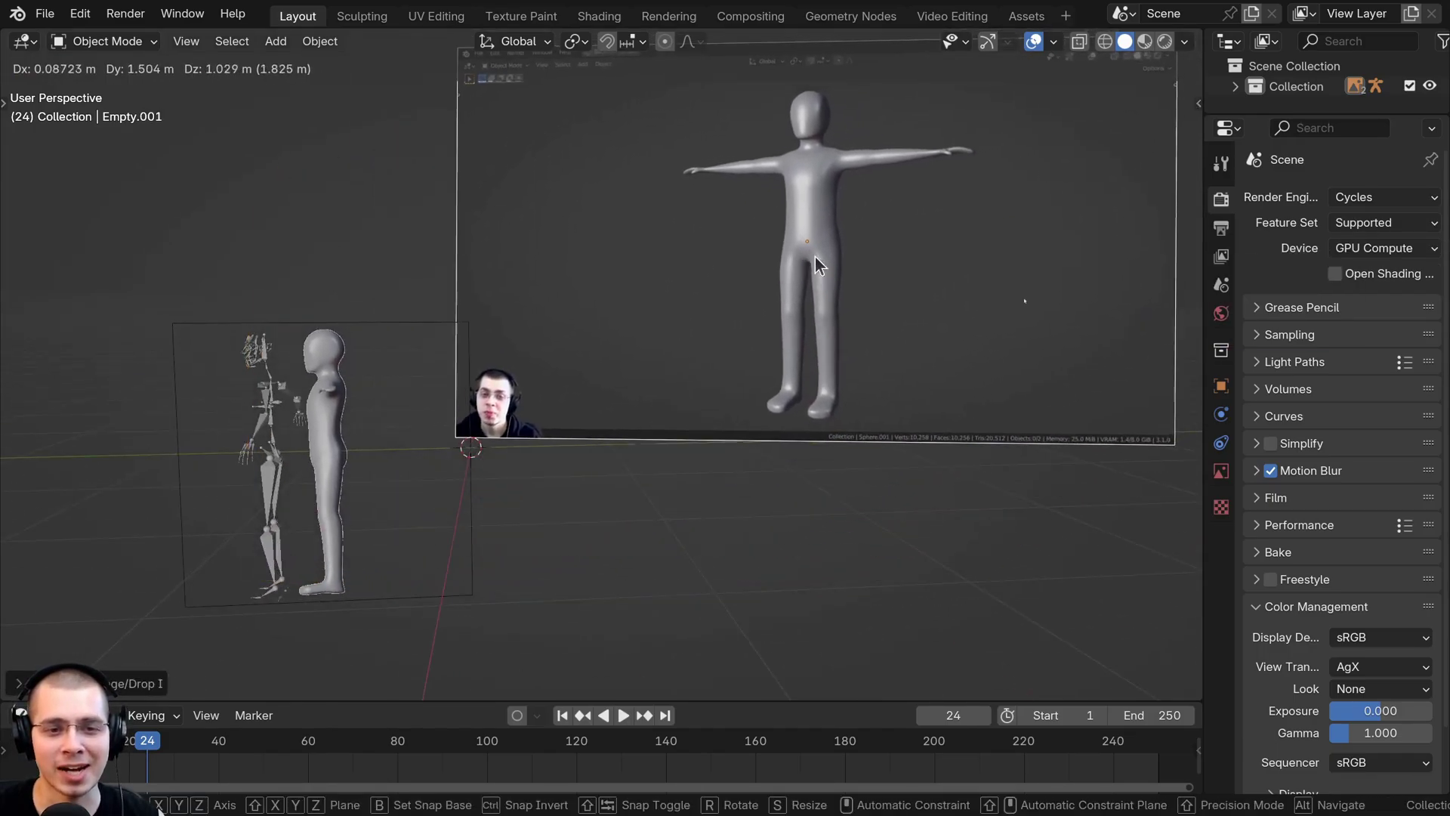
pyautogui.click(816, 262)
pyautogui.press('s')
pyautogui.click(912, 228)
pyautogui.moveTo(777, 249); pyautogui.dragTo(819, 275, button='middle')
# Play the timeline to preview the front-view reference recording in the viewport from different angles
pyautogui.press('space')
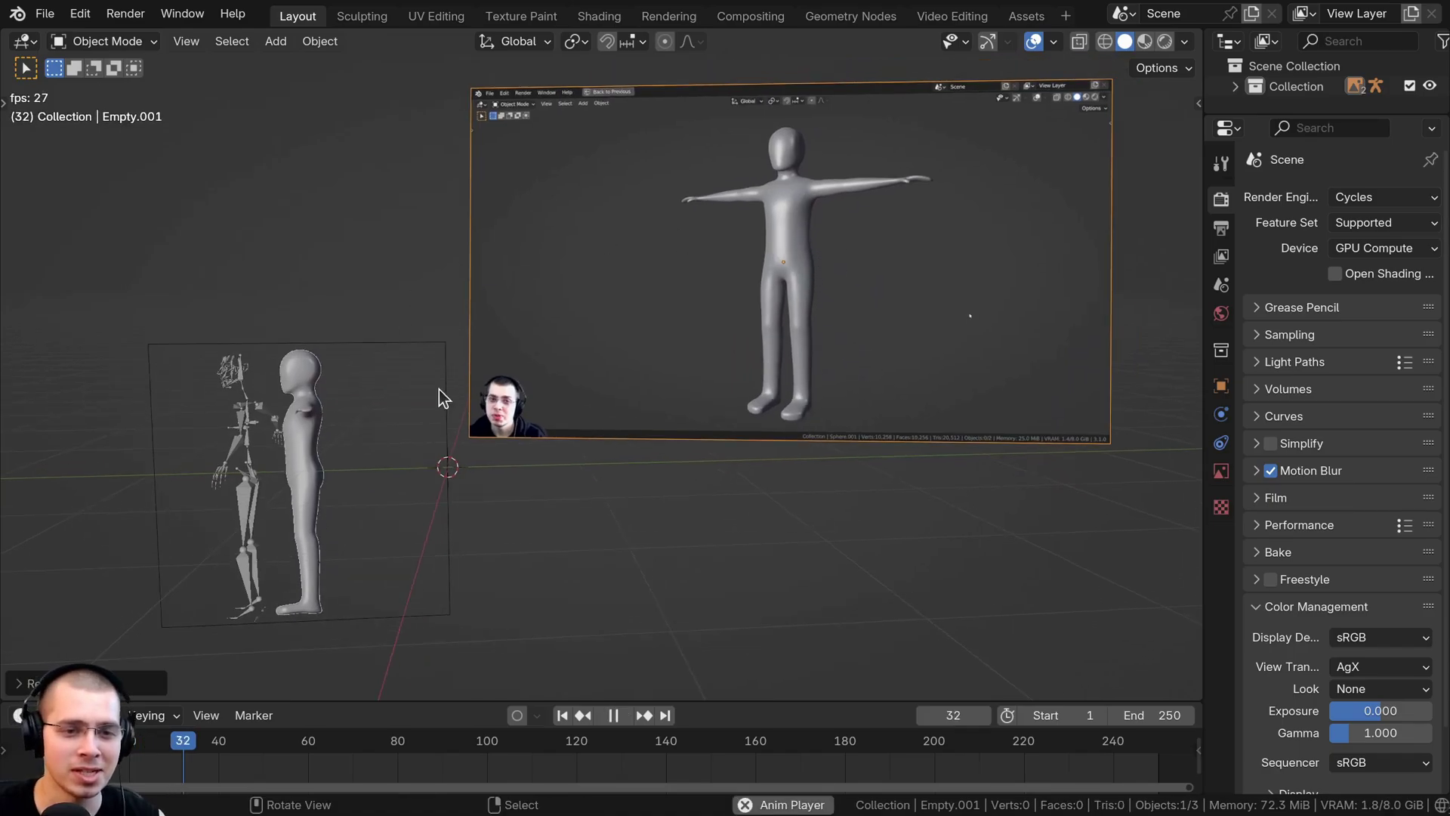
pyautogui.moveTo(717, 253); pyautogui.dragTo(364, 320, button='middle')
pyautogui.scroll(4, 732, 409)
pyautogui.scroll(-2, 790, 424)
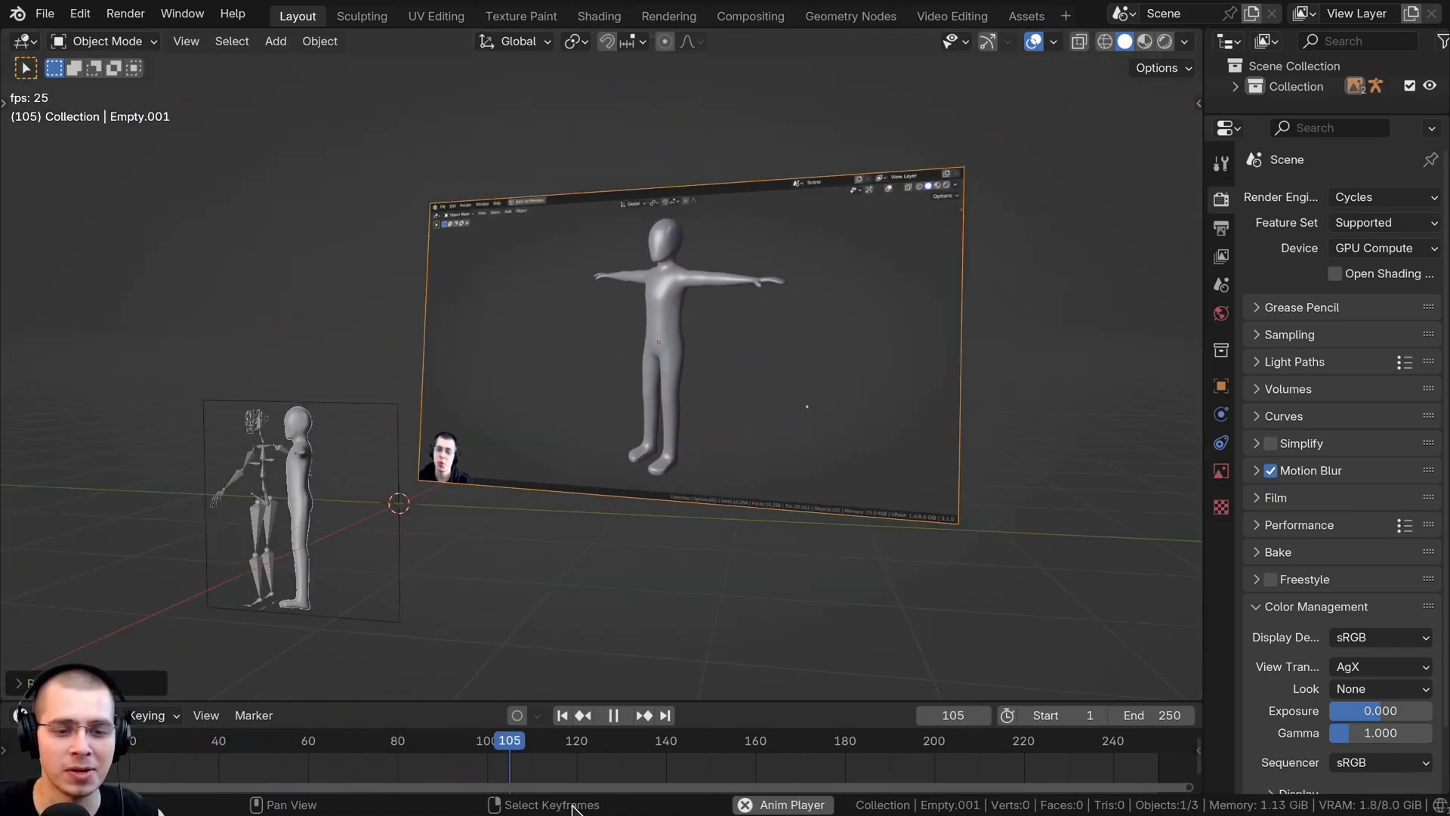
pyautogui.moveTo(569, 793); pyautogui.dragTo(418, 748)
pyautogui.moveTo(500, 627); pyautogui.dragTo(701, 355, button='middle')
# Rotate the front-view reference 90 degrees about Z, move it behind the metarig and stop playback at frame 178
pyautogui.press('r')
pyautogui.press('z')
pyautogui.press('9')
pyautogui.press('0')
pyautogui.press('Return')
pyautogui.scroll(-3, 737, 387)
pyautogui.scroll(3, 755, 411)
pyautogui.press('g')
pyautogui.click(558, 355)
pyautogui.keyDown('shift'); pyautogui.moveTo(157, 295); pyautogui.dragTo(366, 272, button='middle'); pyautogui.keyUp('shift')
pyautogui.scroll(1, 367, 272)
pyautogui.keyDown('shift'); pyautogui.moveTo(626, 392); pyautogui.dragTo(561, 419, button='middle'); pyautogui.keyUp('shift')
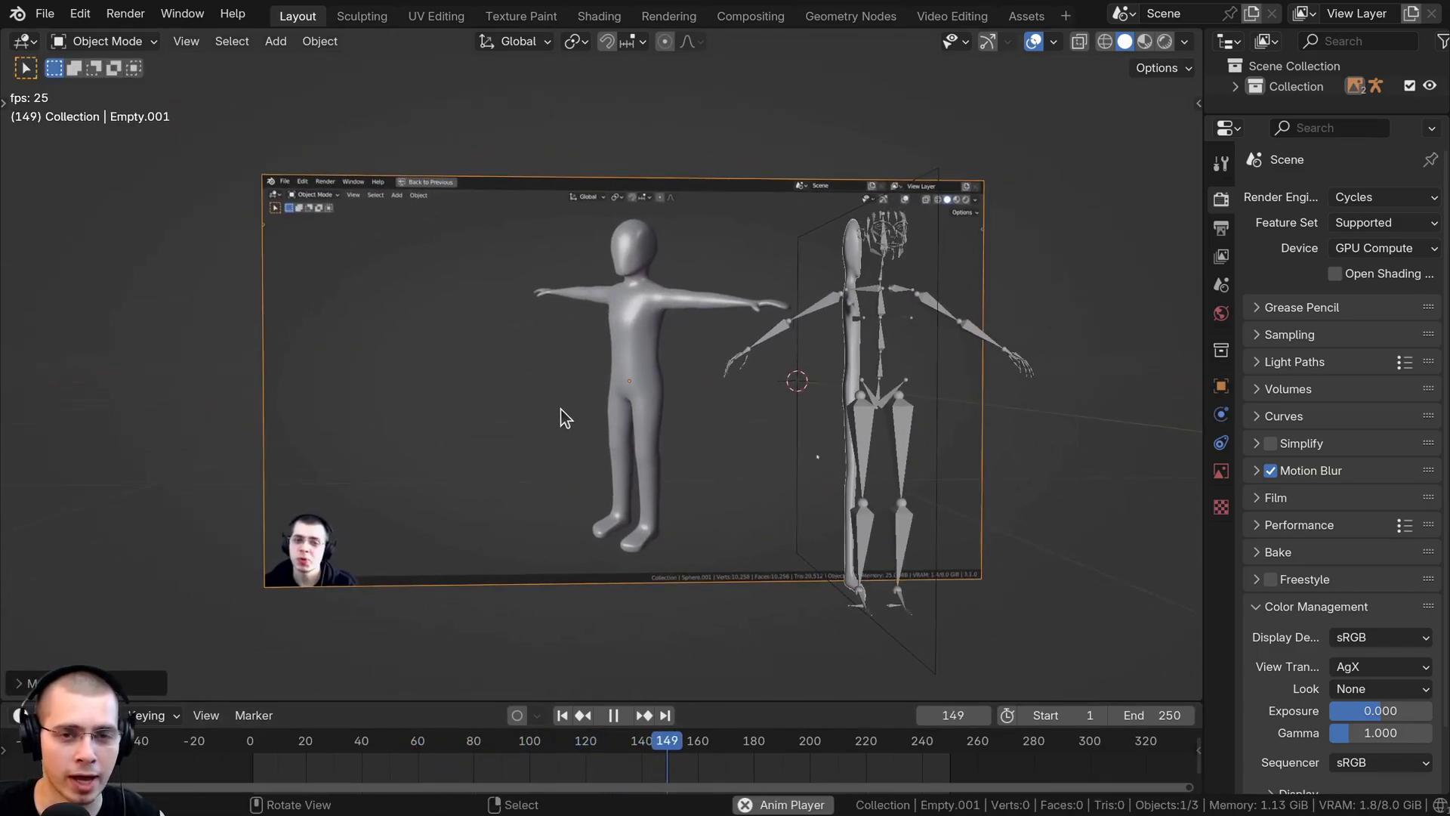
pyautogui.scroll(-1, 604, 416)
pyautogui.keyDown('shift'); pyautogui.moveTo(777, 377); pyautogui.dragTo(720, 391, button='middle'); pyautogui.keyUp('shift')
pyautogui.press('space')
# Select the metarig, switch it to Pose Mode and rotate the right upper arm bone downward
pyautogui.rightClick(747, 339)
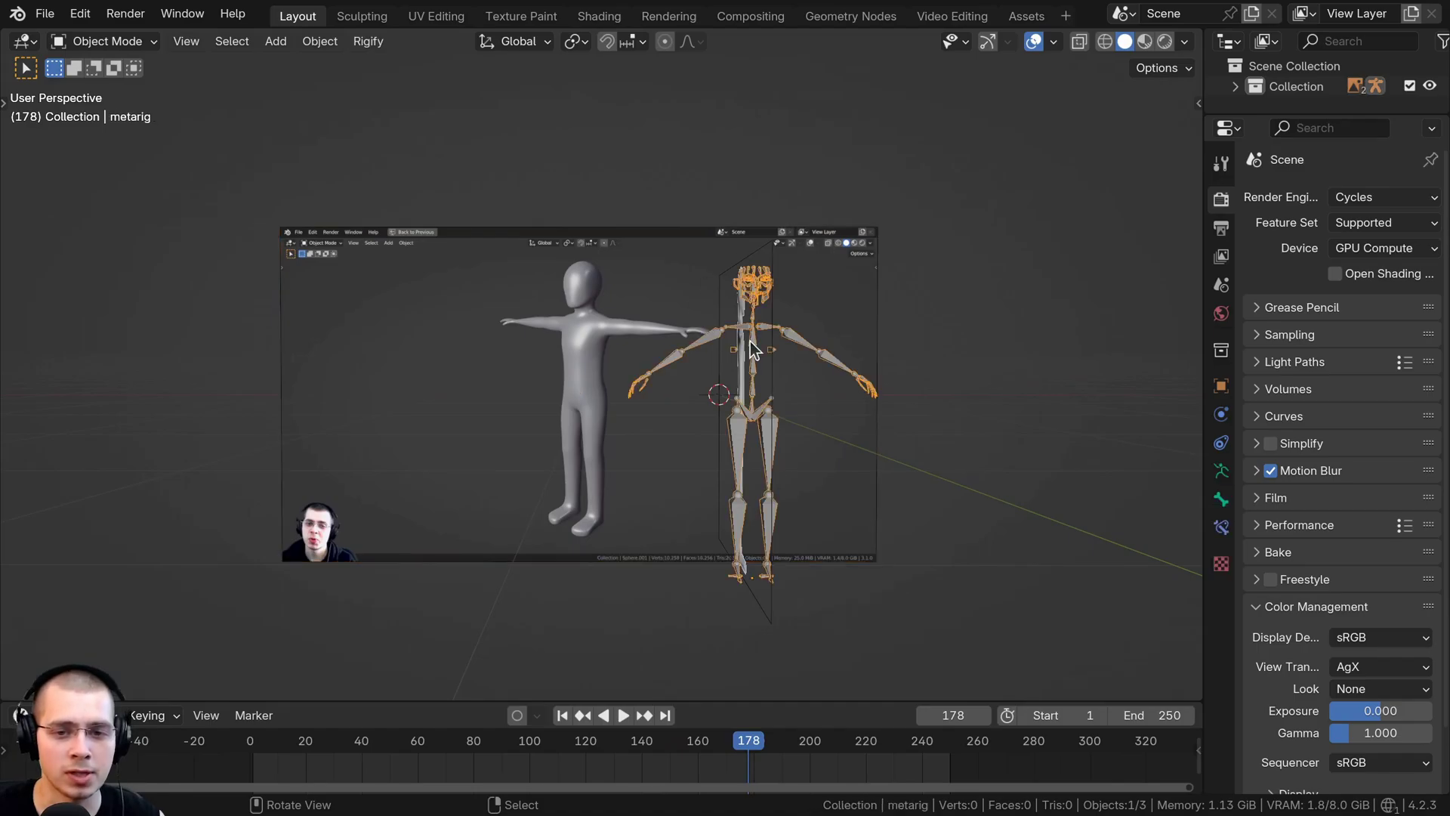
pyautogui.press('Tab')
pyautogui.scroll(2, 726, 336)
pyautogui.hotkey('ctrl', 'Tab')
pyautogui.click(713, 309)
pyautogui.press('r')
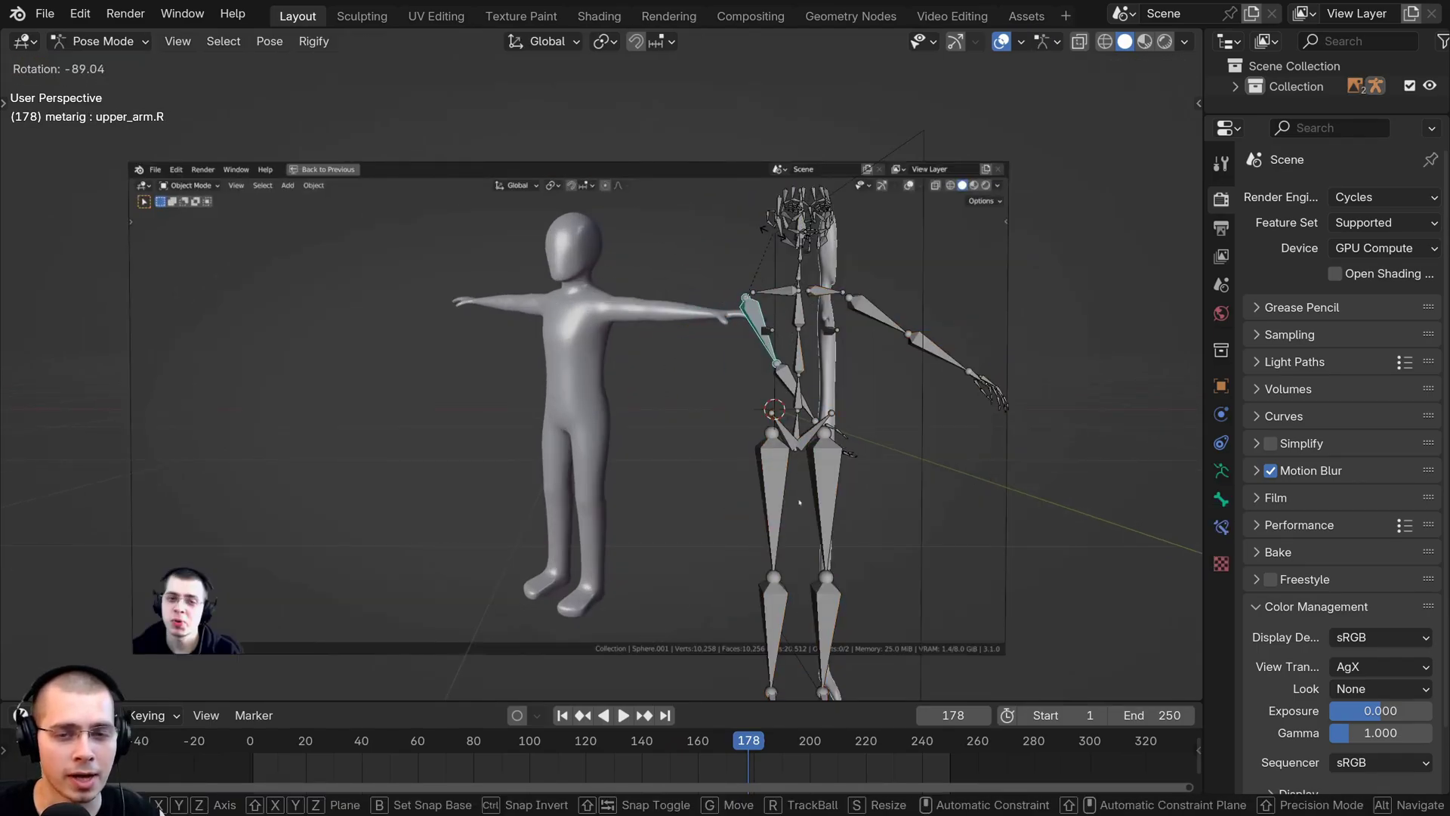
pyautogui.click(743, 400)
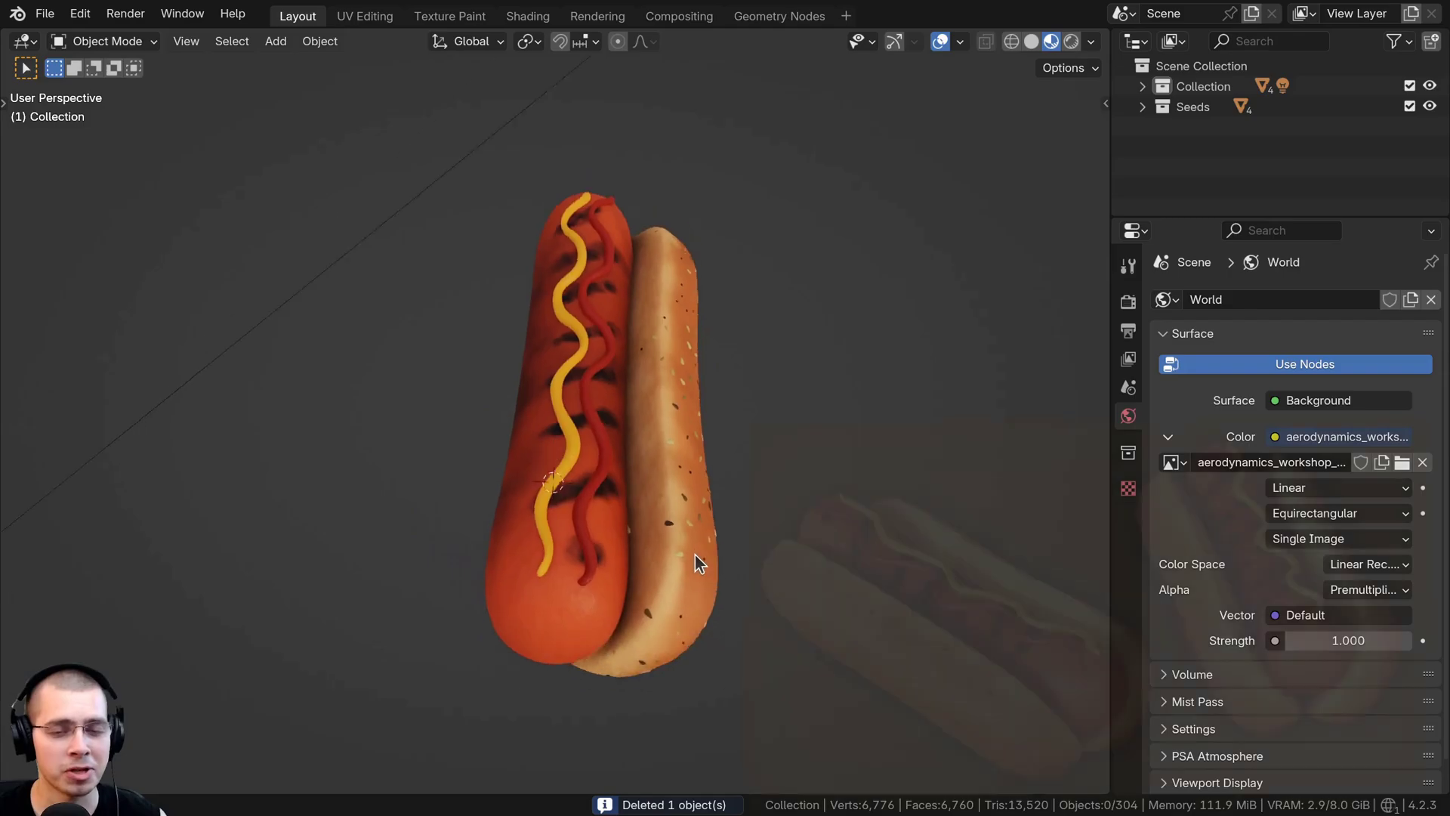
# Duplicate the hot dog bun along the X axis, placing the copy on the opposite side of the sausage
pyautogui.moveTo(695, 554); pyautogui.dragTo(865, 344, button='middle')
pyautogui.click(682, 508)
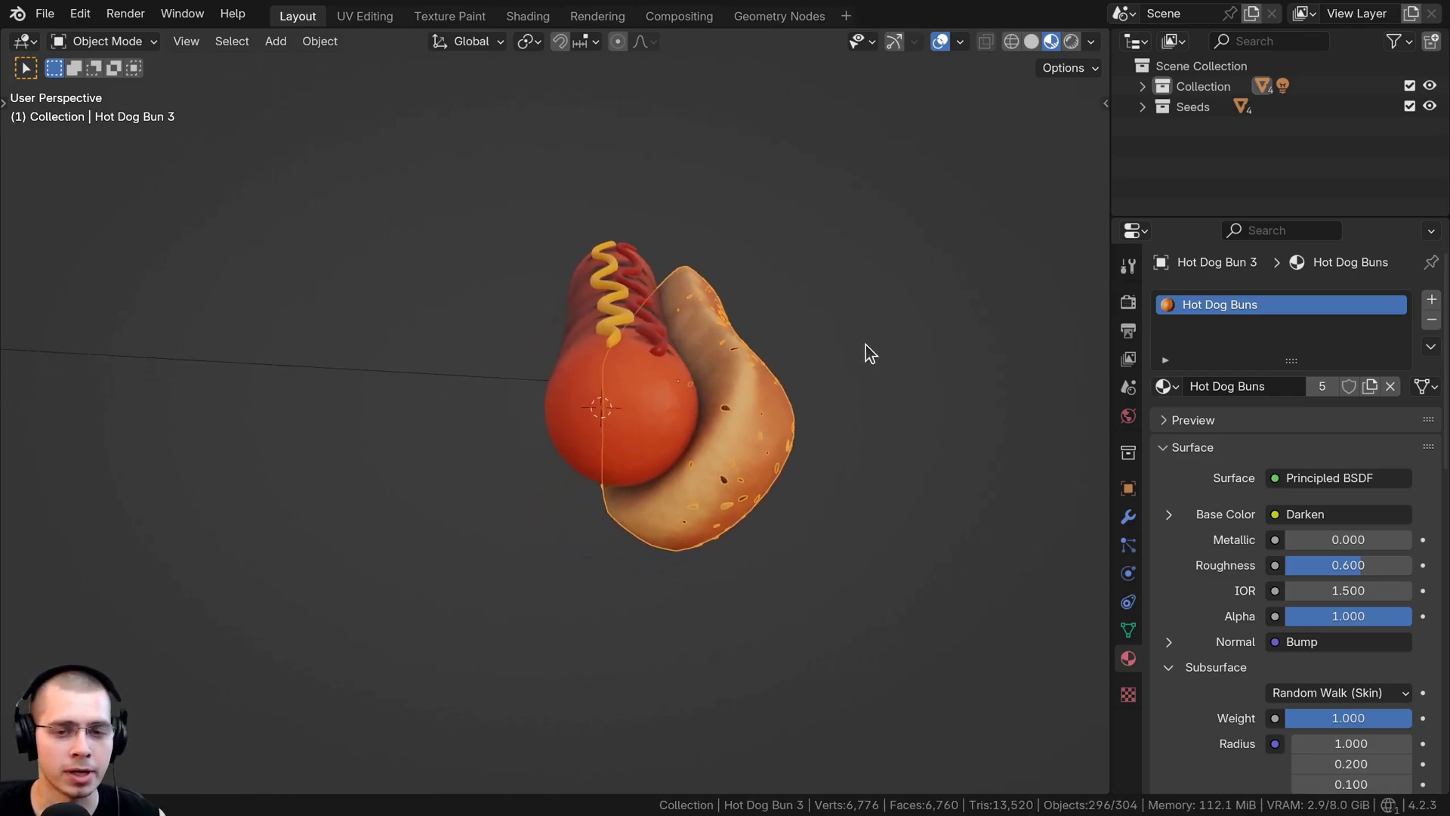
pyautogui.hotkey('shift', 'd')
pyautogui.press('x')
pyautogui.click(627, 334)
# Mirror the duplicated bun's mesh along global X in Edit Mode after previewing the Z and Y axes, and return to Object Mode
pyautogui.press('Tab')
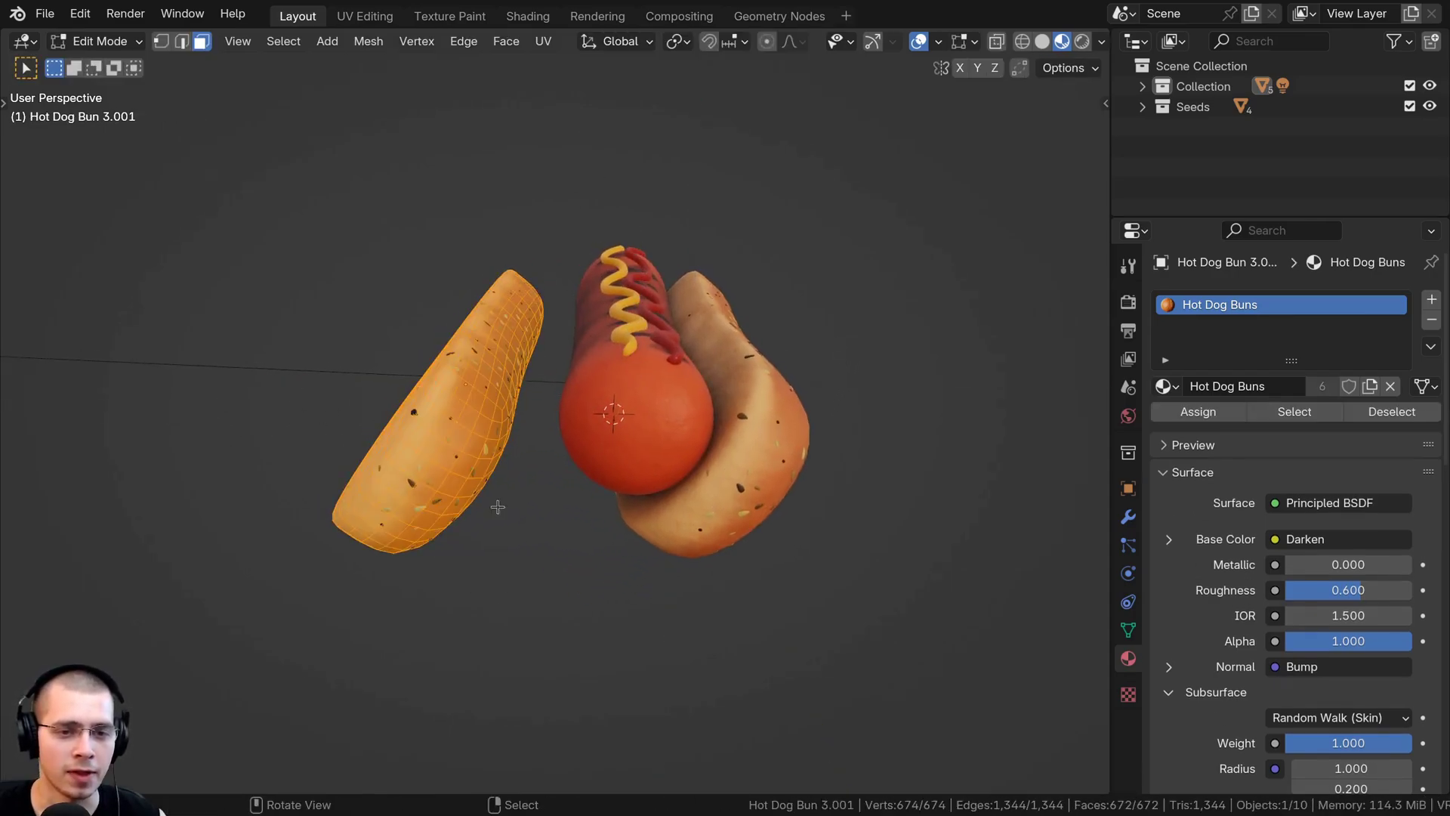
pyautogui.moveTo(495, 508); pyautogui.dragTo(597, 430, button='middle')
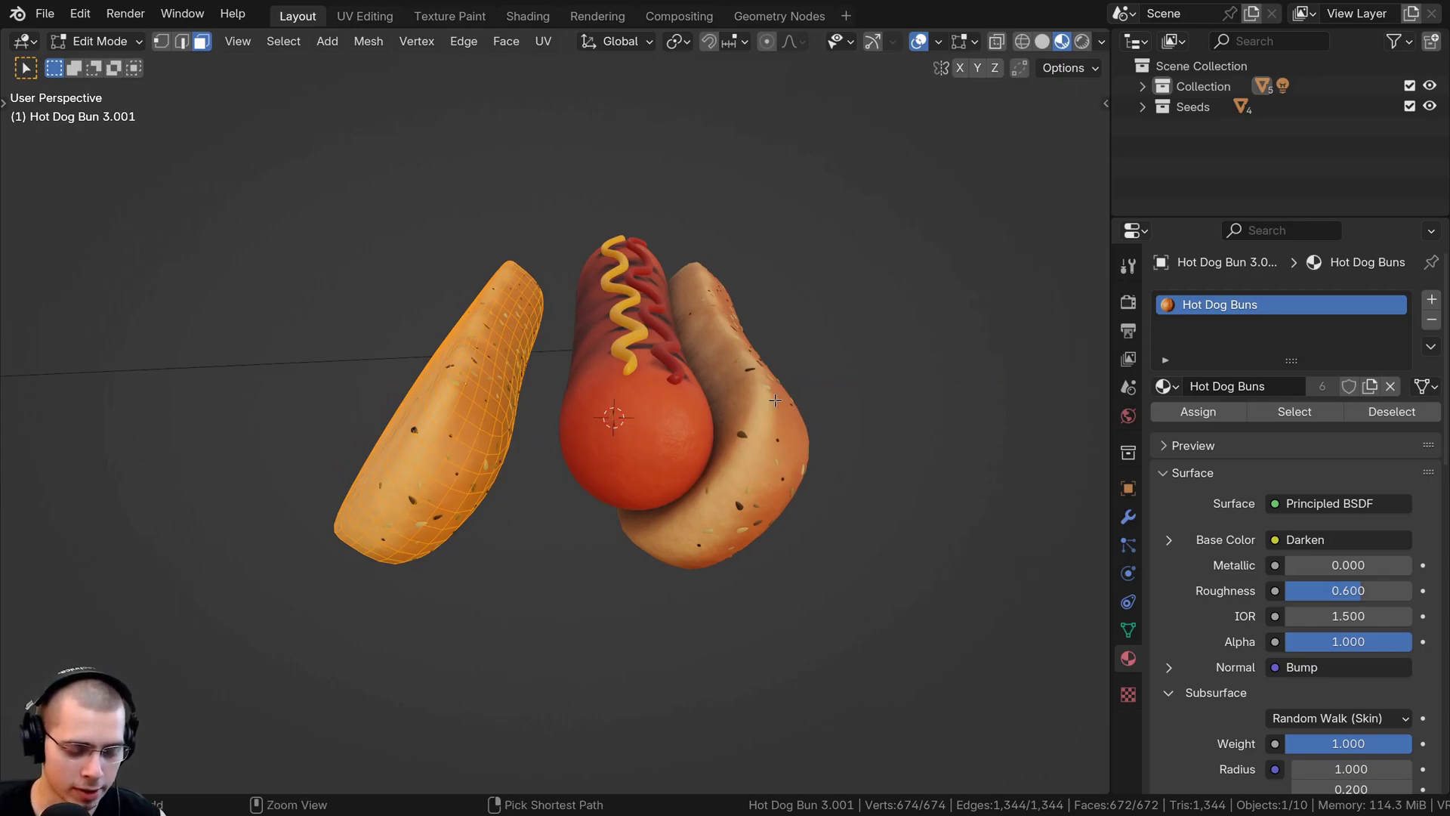
pyautogui.hotkey('ctrl', 'm')
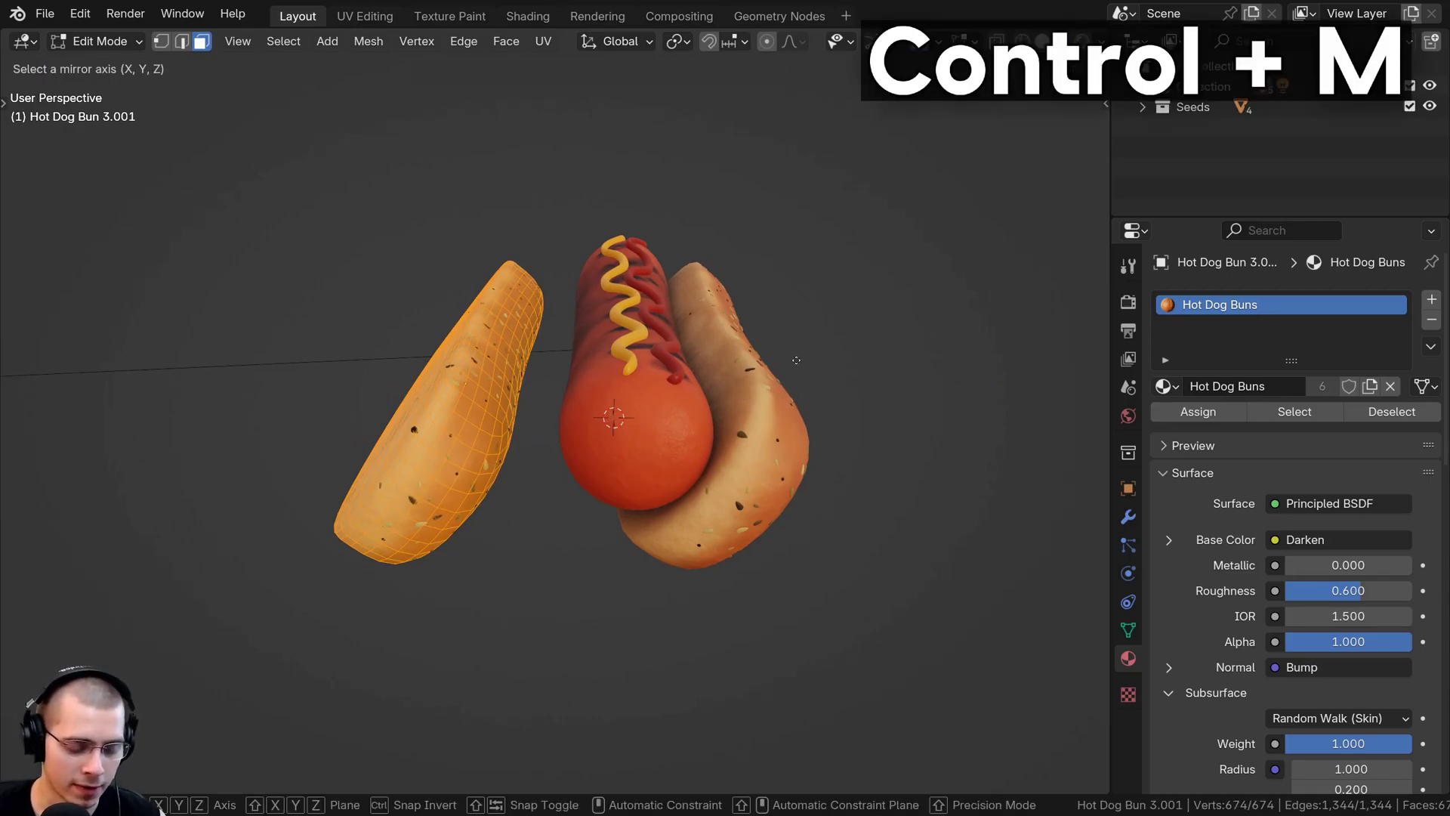
pyautogui.press('z')
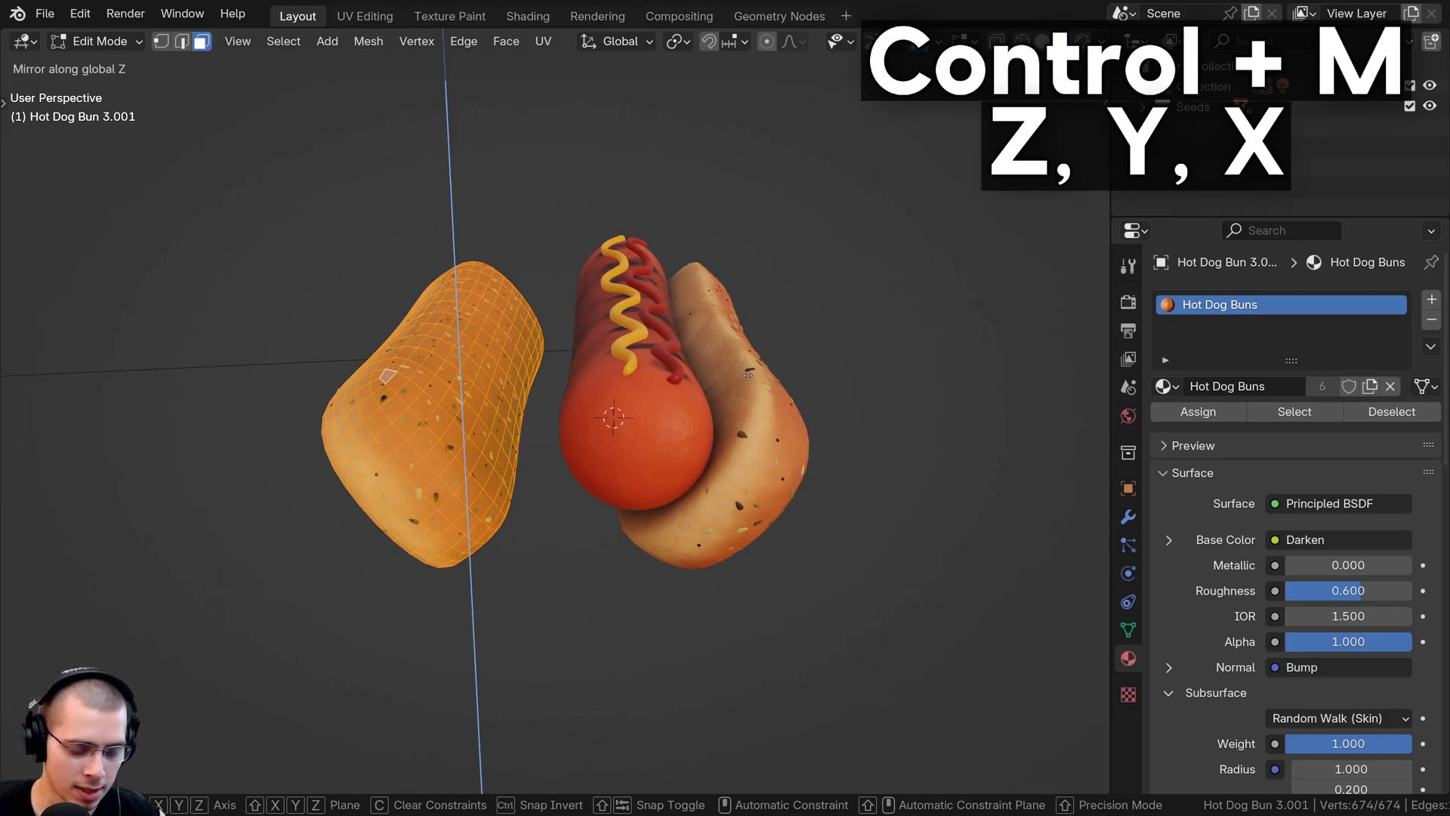
pyautogui.press('x')
pyautogui.press('y')
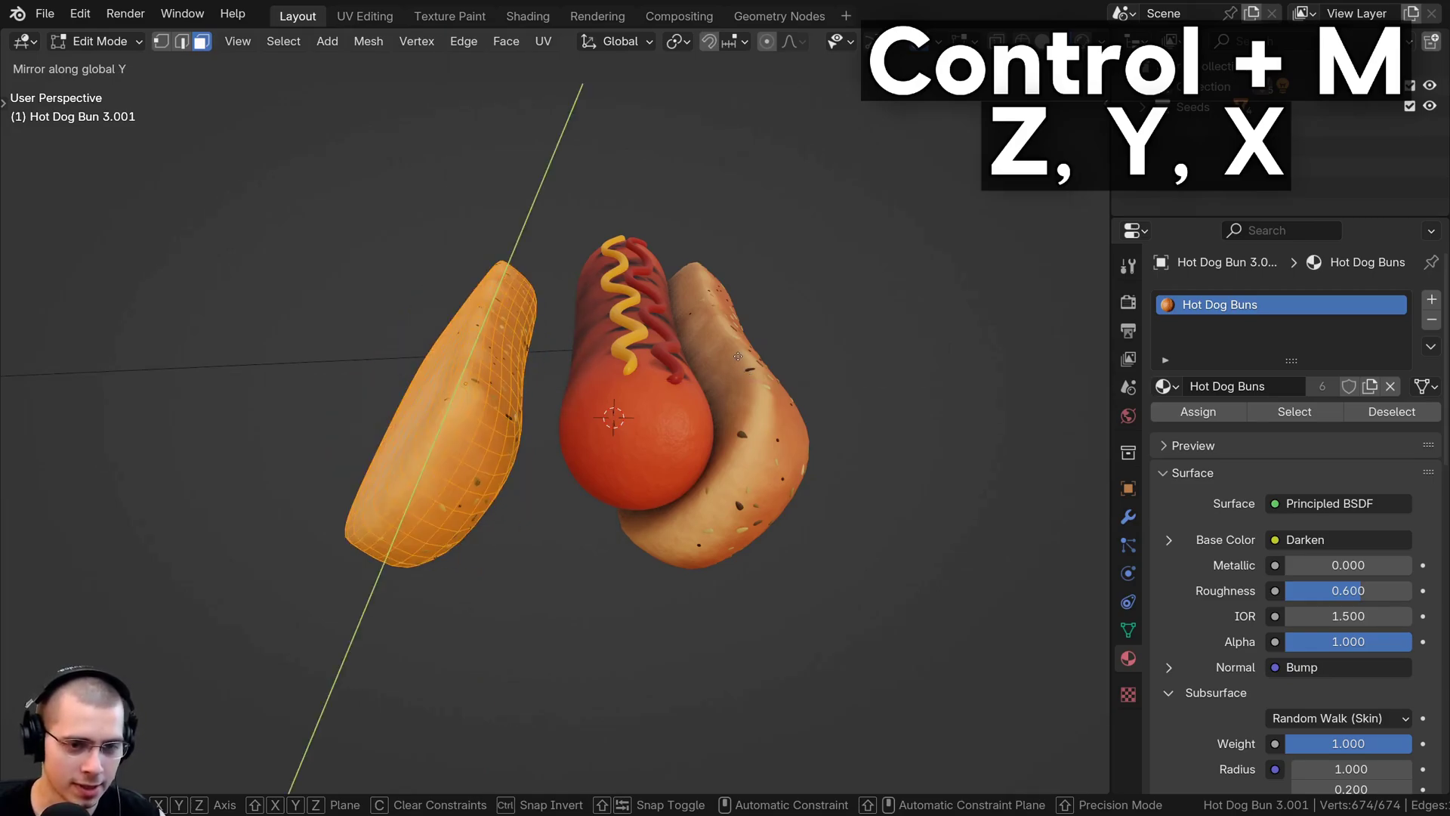
pyautogui.press('x')
pyautogui.click(736, 358)
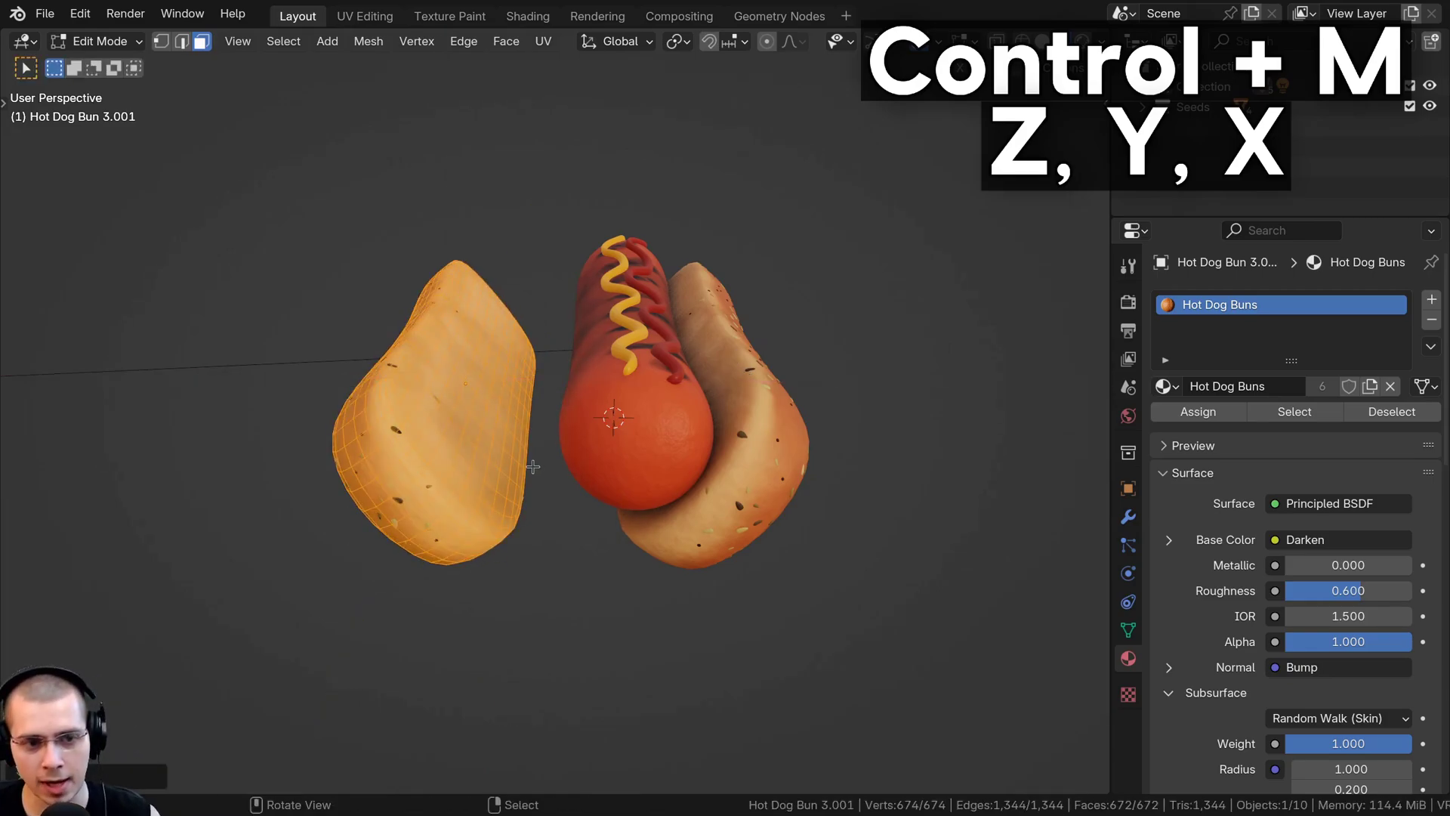
pyautogui.press('Tab')
pyautogui.moveTo(737, 358); pyautogui.dragTo(622, 405, button='middle')
# Rotate Suzanne's whole mesh freely with trackball rotation in Edit Mode
pyautogui.click(837, 429)
pyautogui.moveTo(837, 429)
pyautogui.mouseDown(button='middle')
pyautogui.moveTo(776, 403)
pyautogui.moveTo(634, 411)
pyautogui.mouseUp(button='middle')
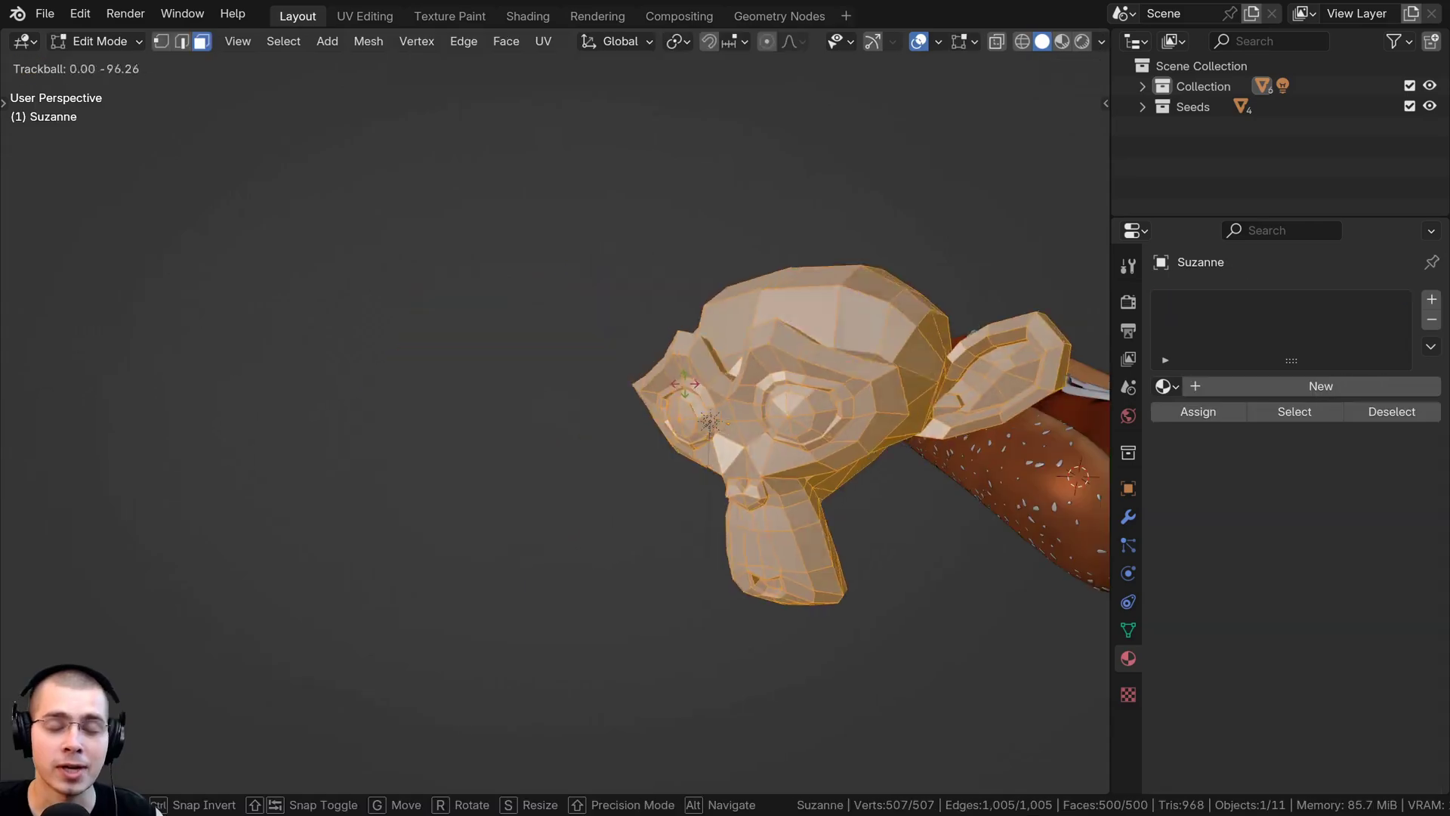
pyautogui.click(685, 383)
pyautogui.moveTo(685, 384); pyautogui.dragTo(664, 384, button='middle')
pyautogui.scroll(1, 791, 368)
pyautogui.keyDown('shift'); pyautogui.moveTo(791, 368); pyautogui.dragTo(792, 330, button='middle'); pyautogui.keyUp('shift')
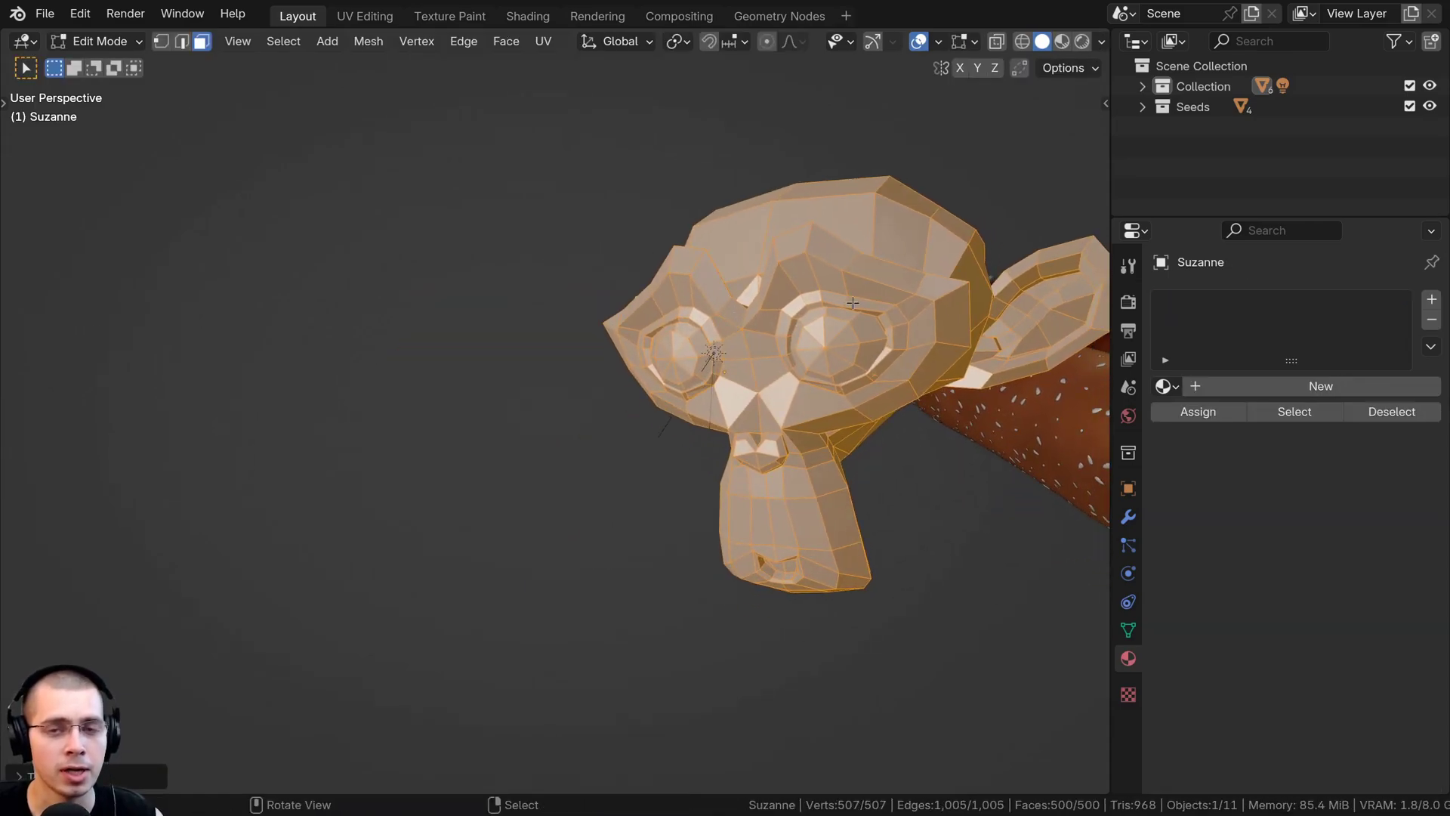
# Duplicate Suzanne's whole mesh along the X axis, placing the copy beside the original
pyautogui.hotkey('shift', 'd')
pyautogui.press('x')
pyautogui.click(567, 301)
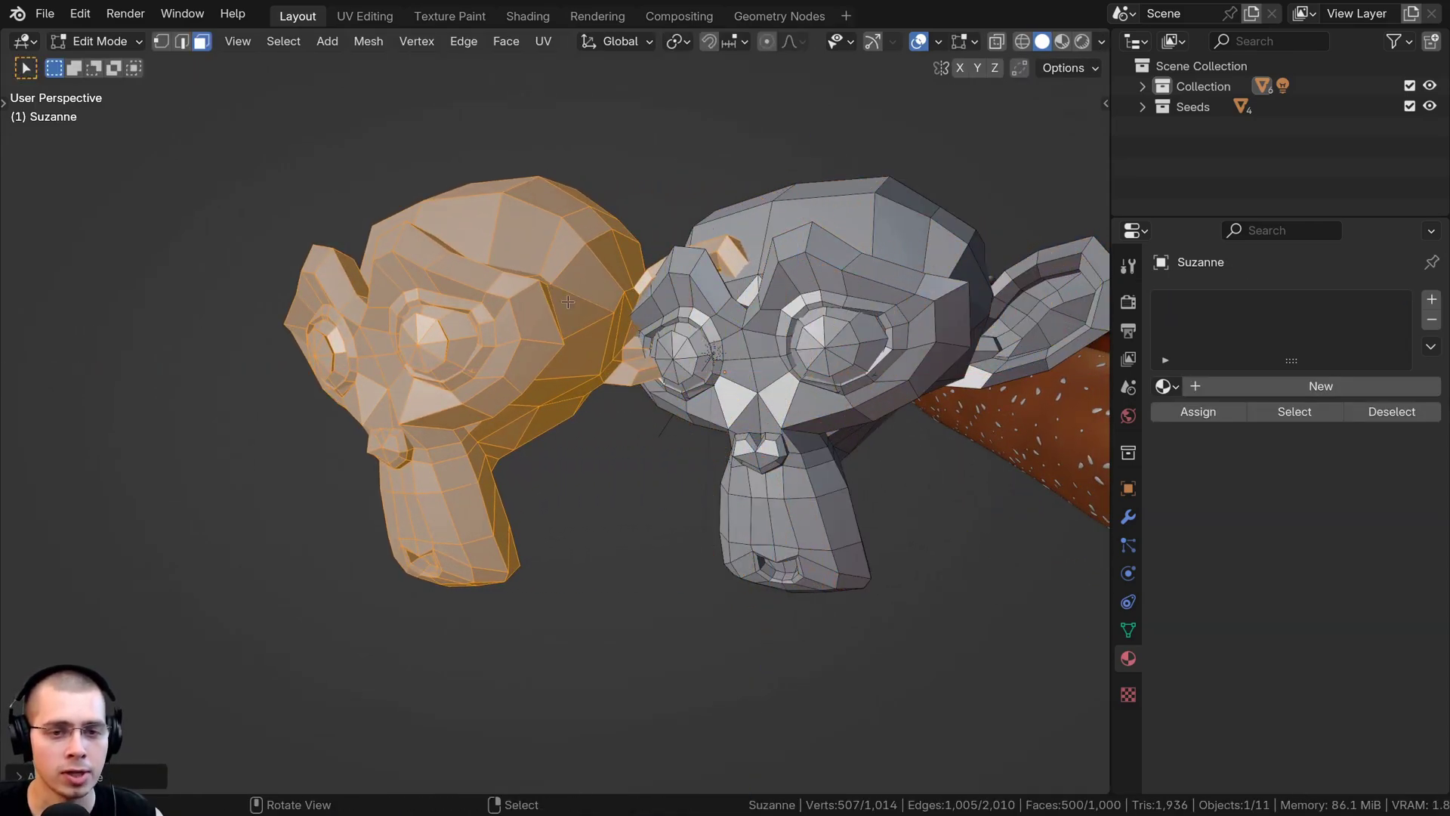
# Mirror the duplicated Suzanne mesh along global X after previewing the Z and Y axes
pyautogui.hotkey('ctrl', 'm')
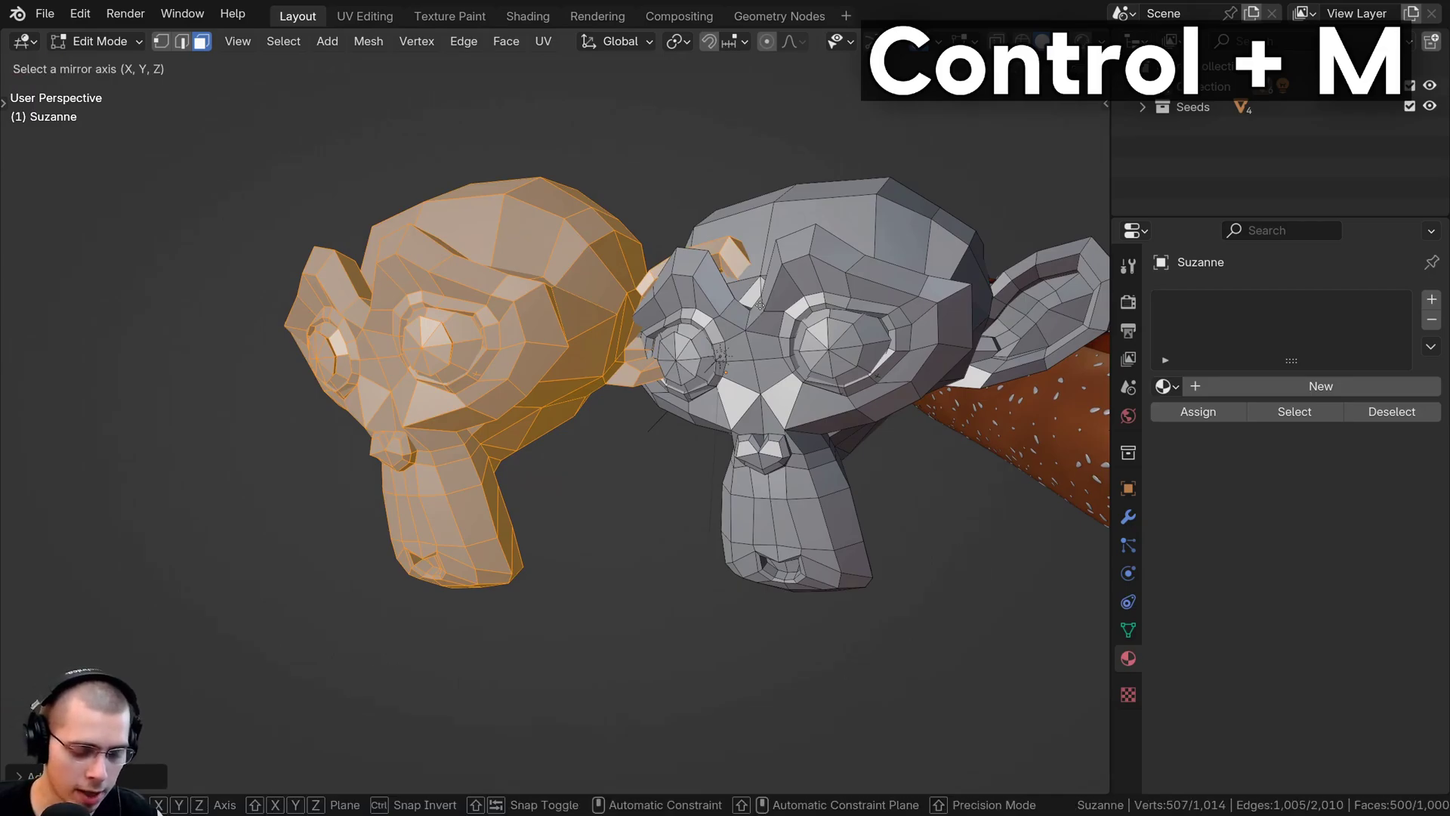
pyautogui.press('z')
pyautogui.press('y')
pyautogui.press('x')
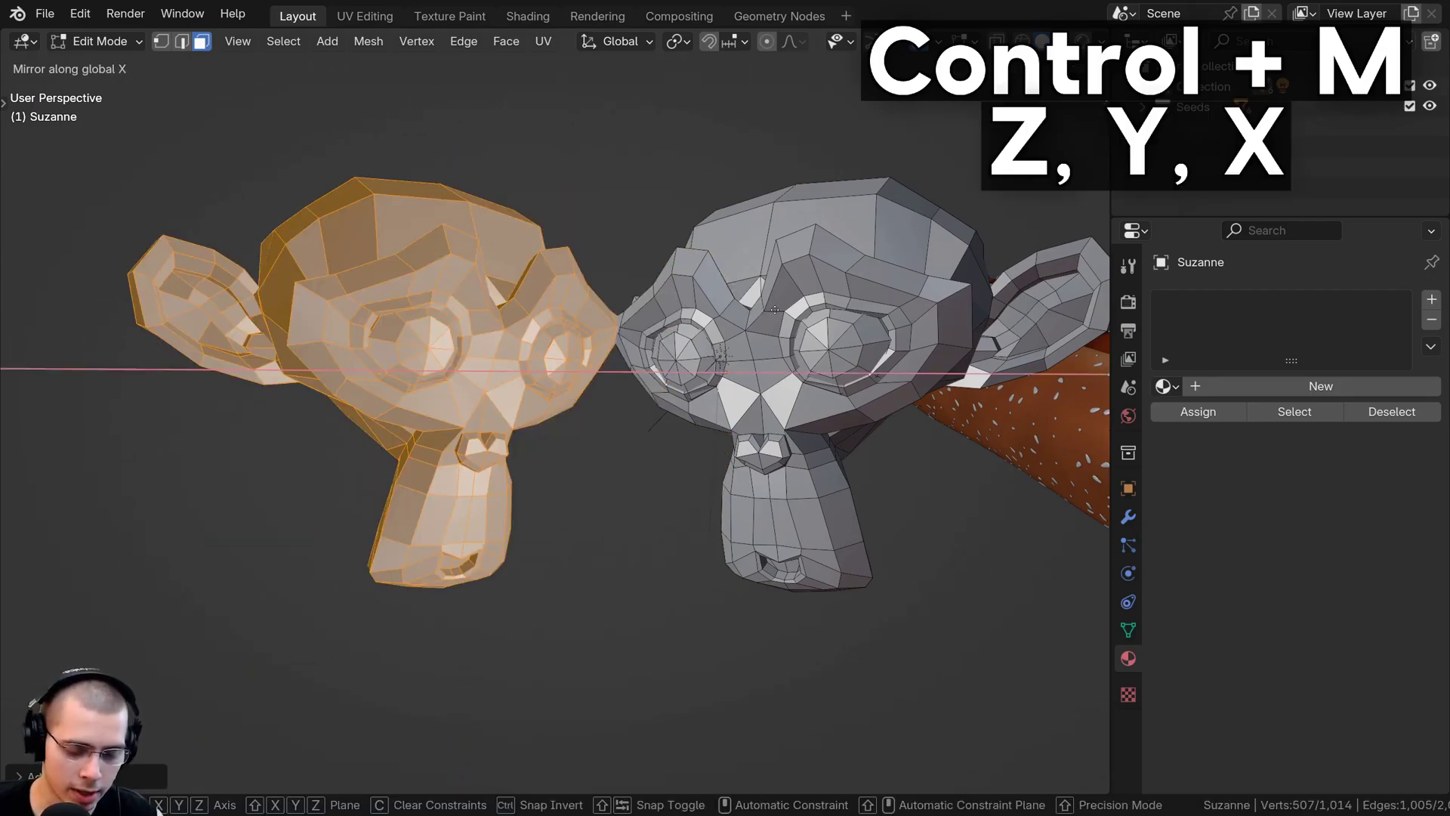
pyautogui.press('Return')
pyautogui.moveTo(224, 338); pyautogui.dragTo(250, 340, button='middle')
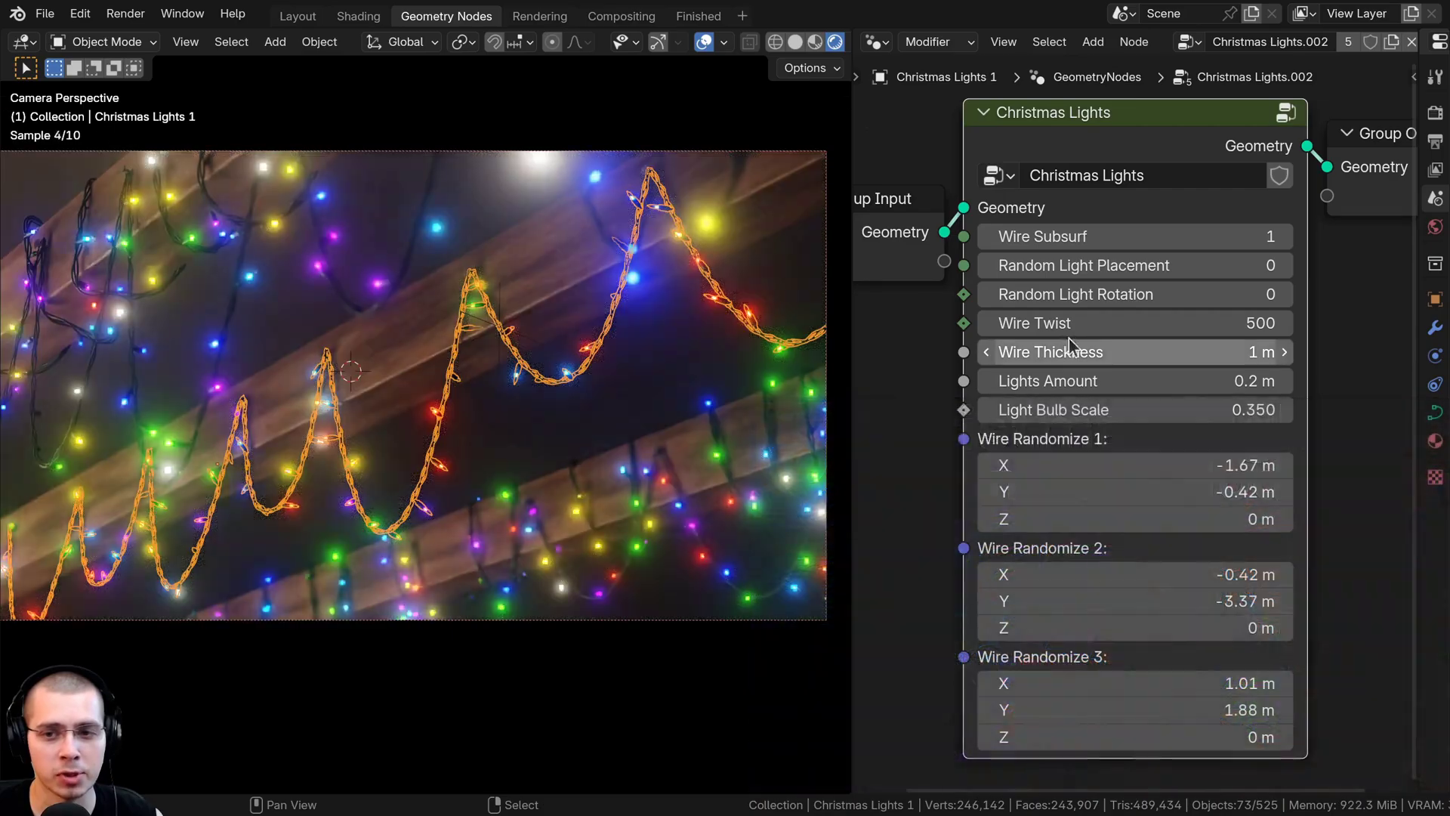
# Select the middle wooden rafter instead of the light string and view the scene from outside the camera
pyautogui.moveTo(1069, 330)
pyautogui.mouseDown()
pyautogui.moveTo(1042, 330)
pyautogui.moveTo(1069, 331)
pyautogui.mouseUp()
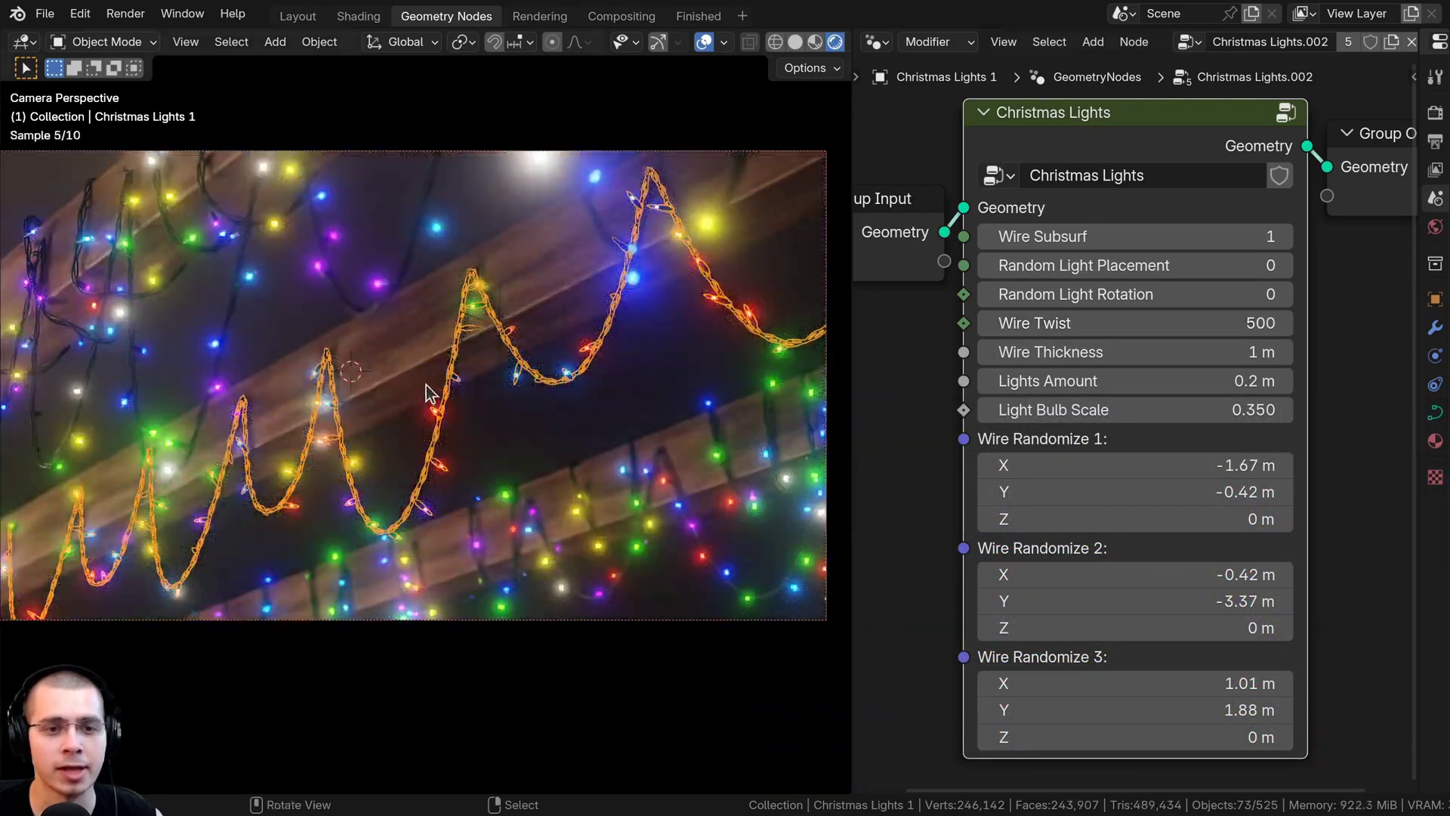
pyautogui.rightClick(562, 245)
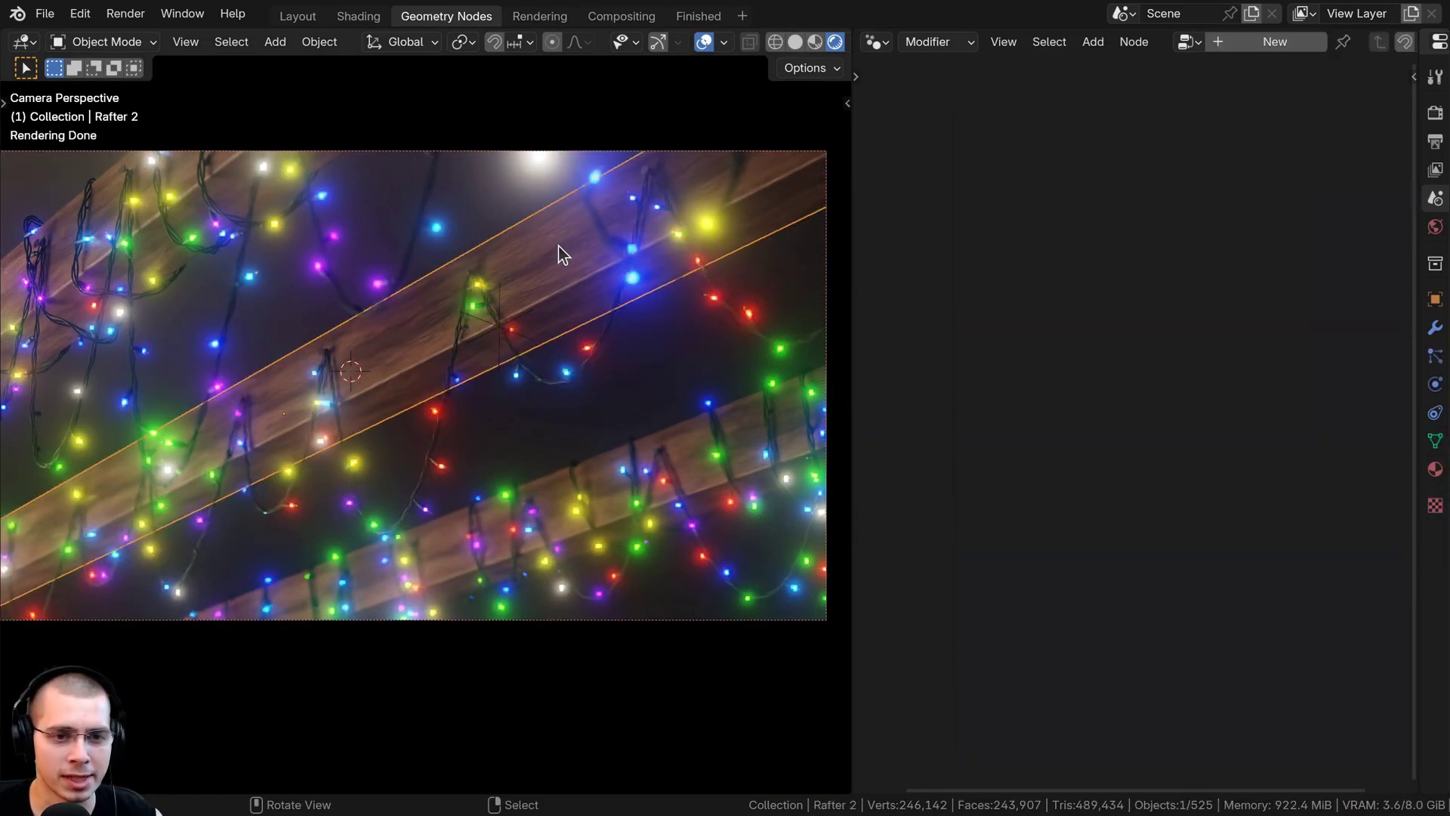
pyautogui.moveTo(559, 247); pyautogui.dragTo(604, 360, button='middle')
pyautogui.moveTo(391, 352); pyautogui.dragTo(493, 364, button='middle')
pyautogui.scroll(2, 492, 364)
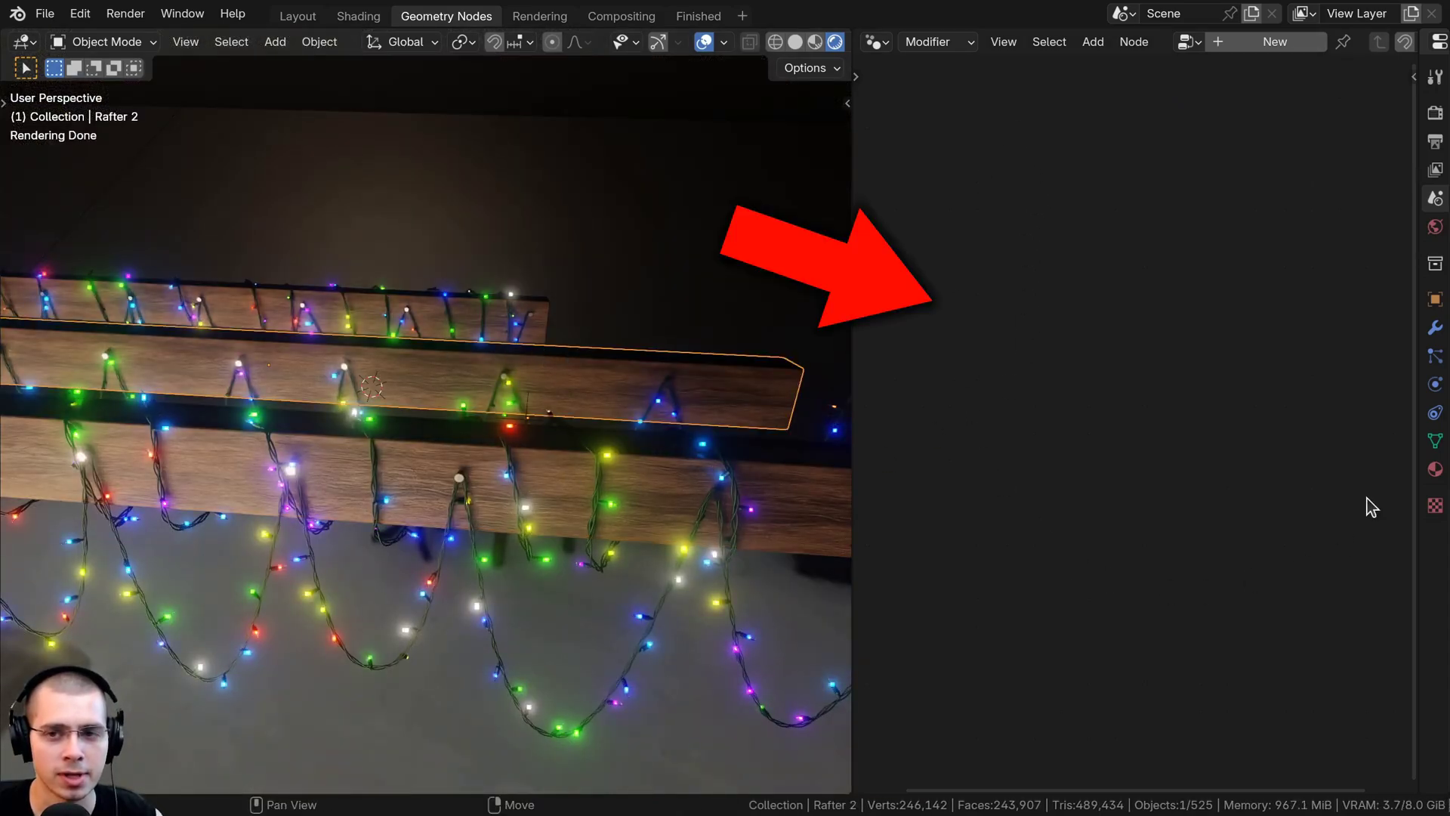
# Pin the Christmas Lights.002 node tree in the node editor and widen the 3D viewport
pyautogui.scroll(-3, 530, 407)
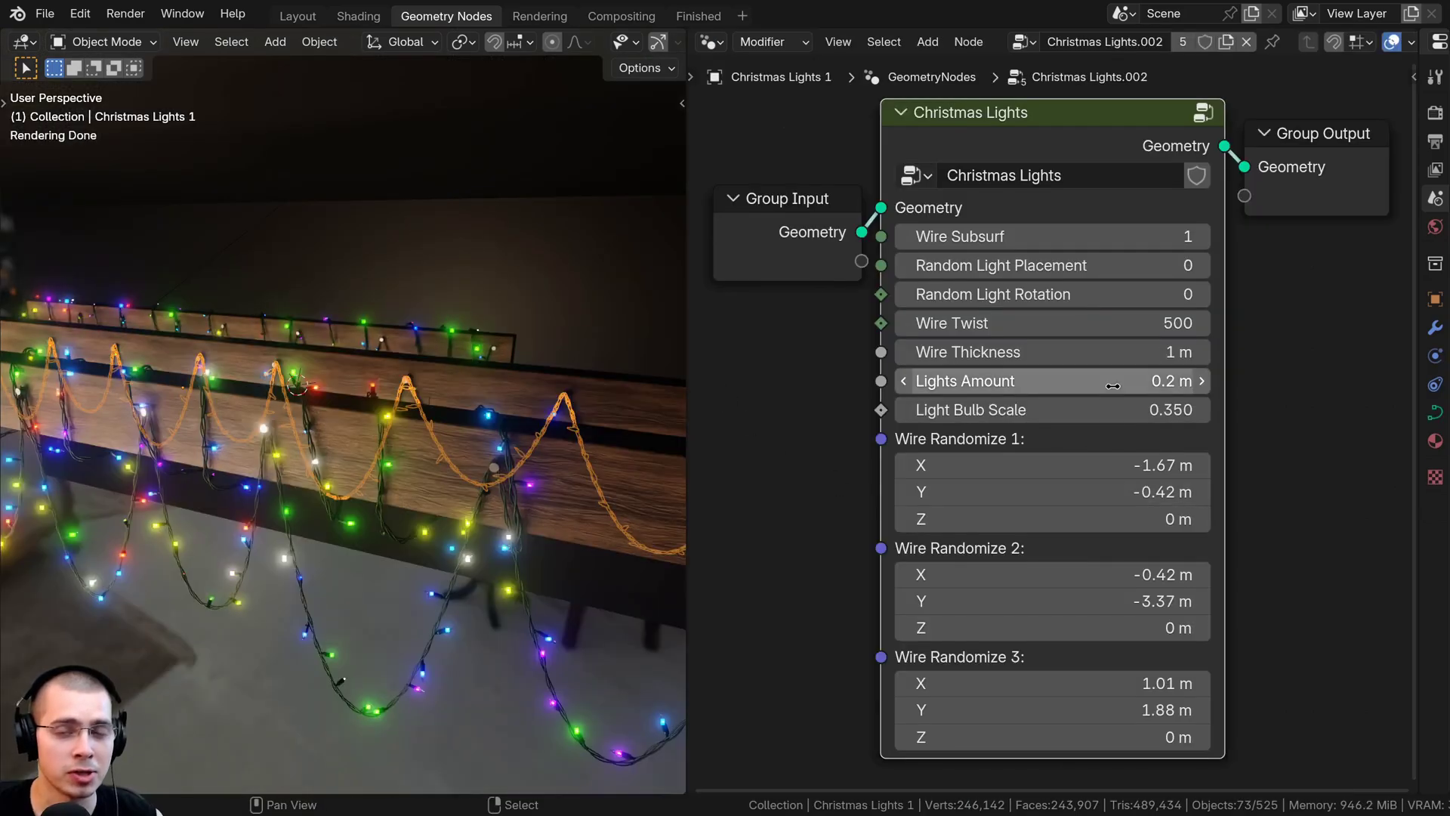
pyautogui.scroll(-1, 884, 584)
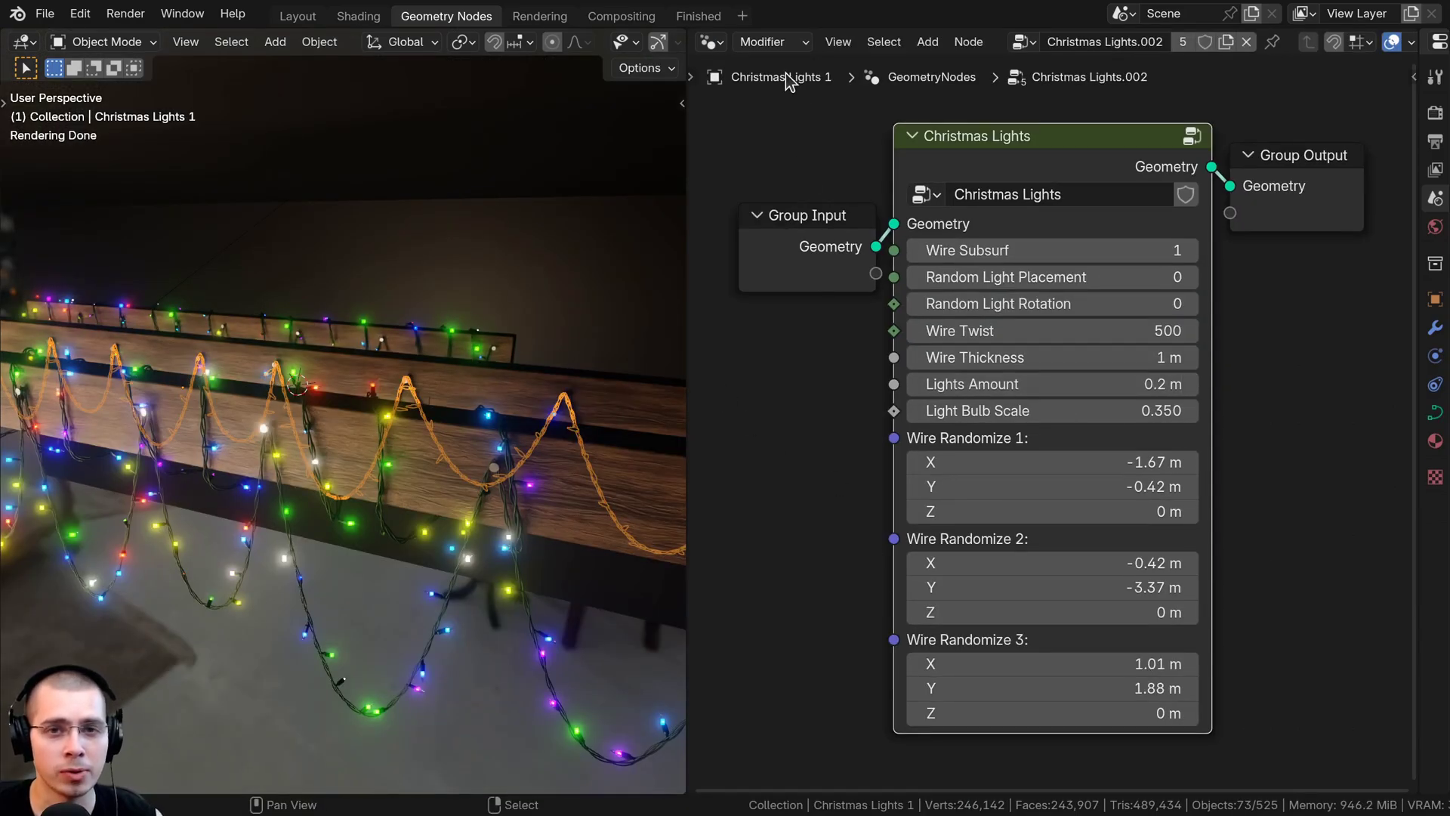
pyautogui.click(1272, 42)
pyautogui.scroll(-1, 1118, 227)
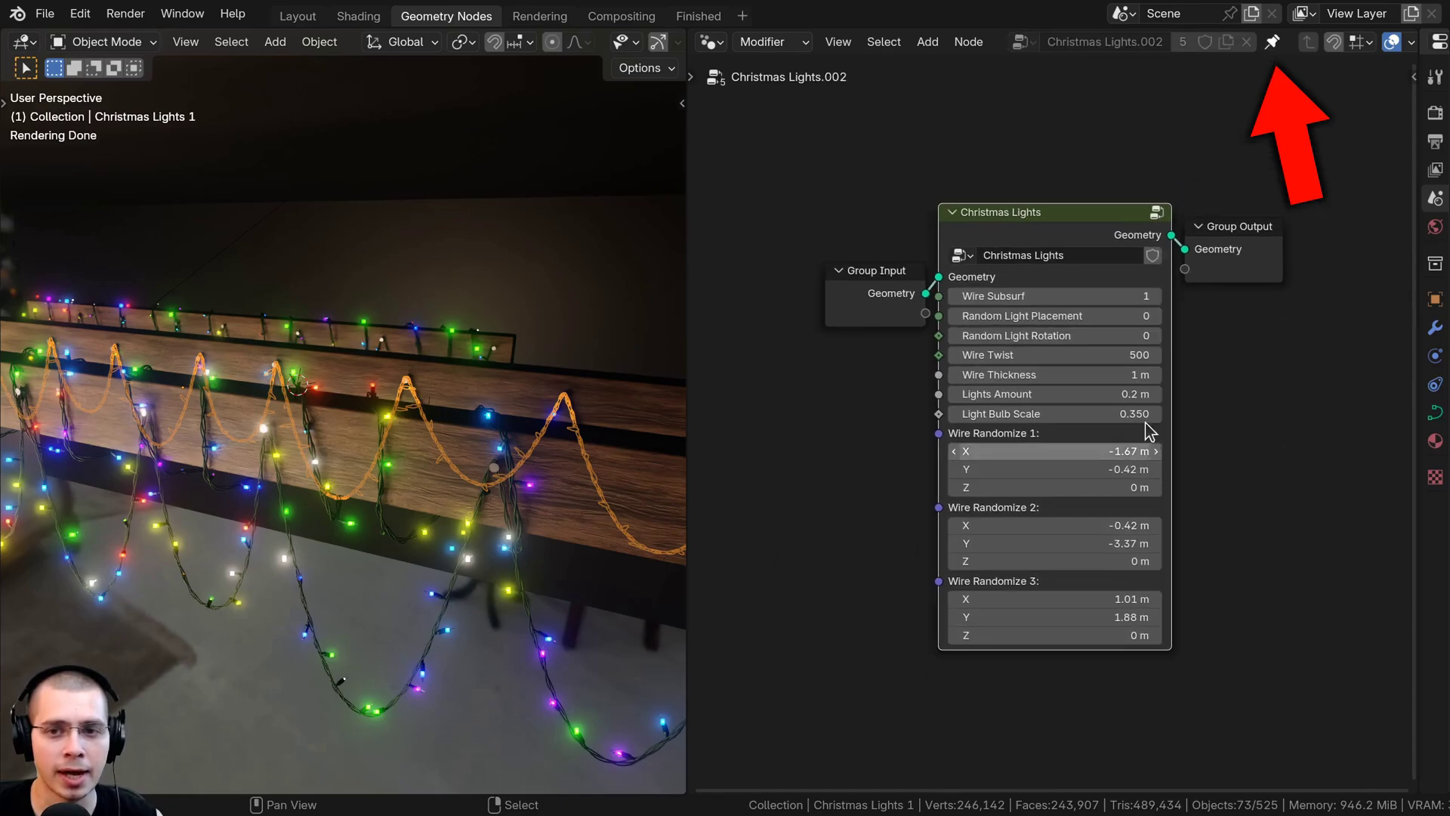
pyautogui.moveTo(687, 312); pyautogui.dragTo(770, 332)
pyautogui.scroll(2, 944, 362)
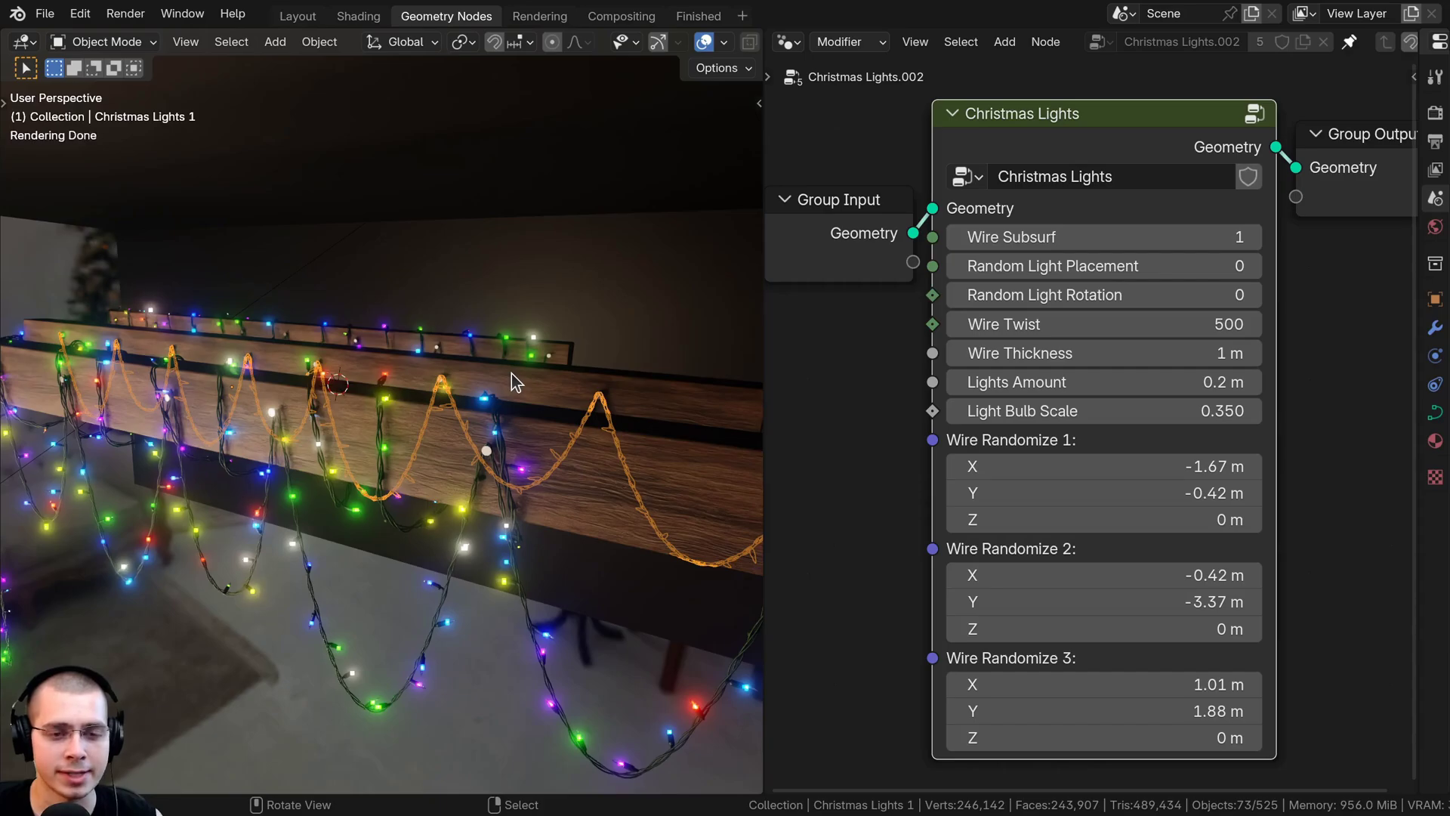
# Open the middle rafter, Rafter 2, in Edit Mode with its whole mesh selected and switch the viewport to Solid shading
pyautogui.click(511, 373)
pyautogui.press('KP_Decimal')
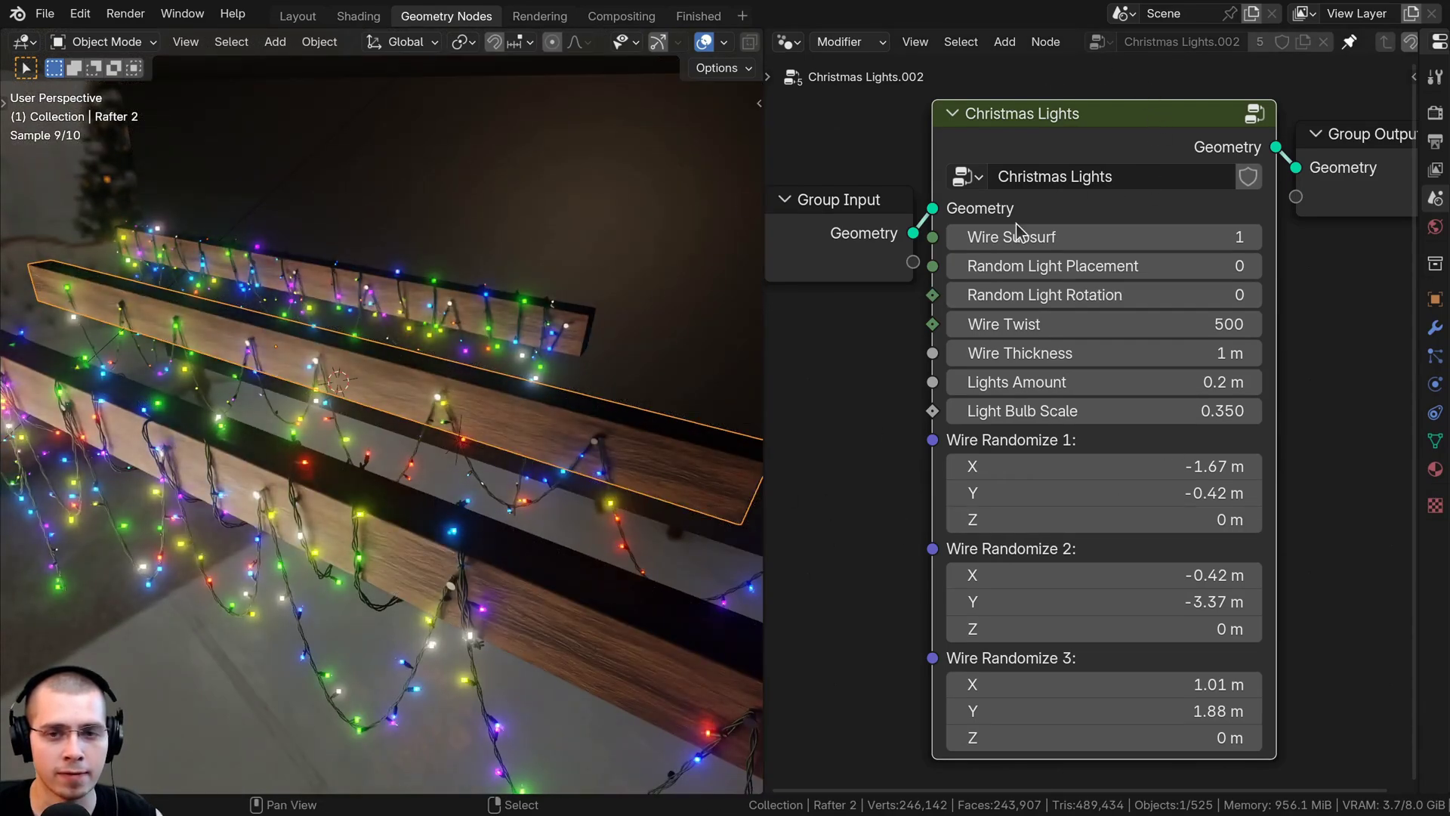
pyautogui.press('Tab')
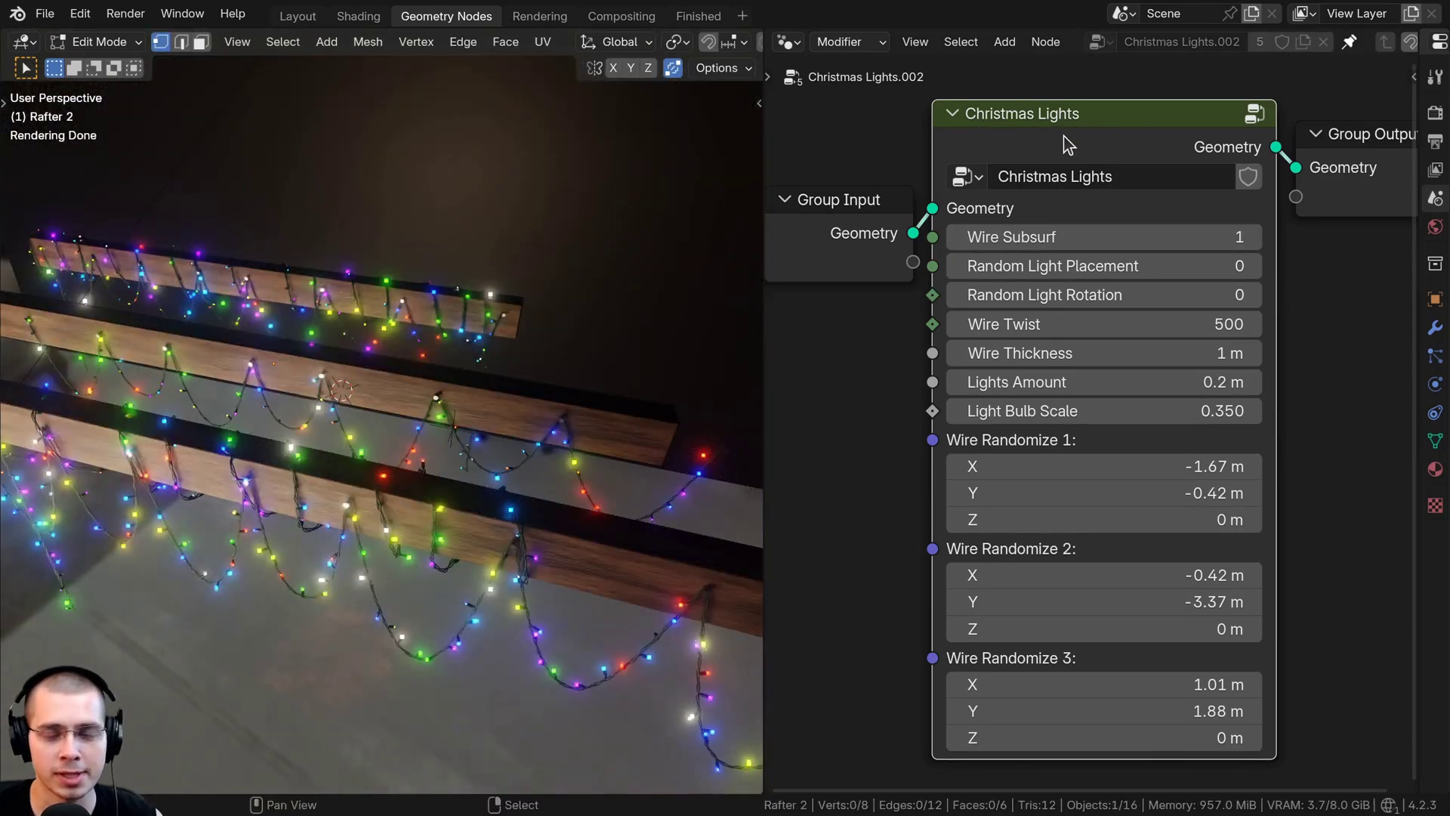
pyautogui.moveTo(1063, 135)
pyautogui.mouseDown()
pyautogui.moveTo(1101, 82)
pyautogui.moveTo(1095, 140)
pyautogui.moveTo(1064, 118)
pyautogui.mouseUp()
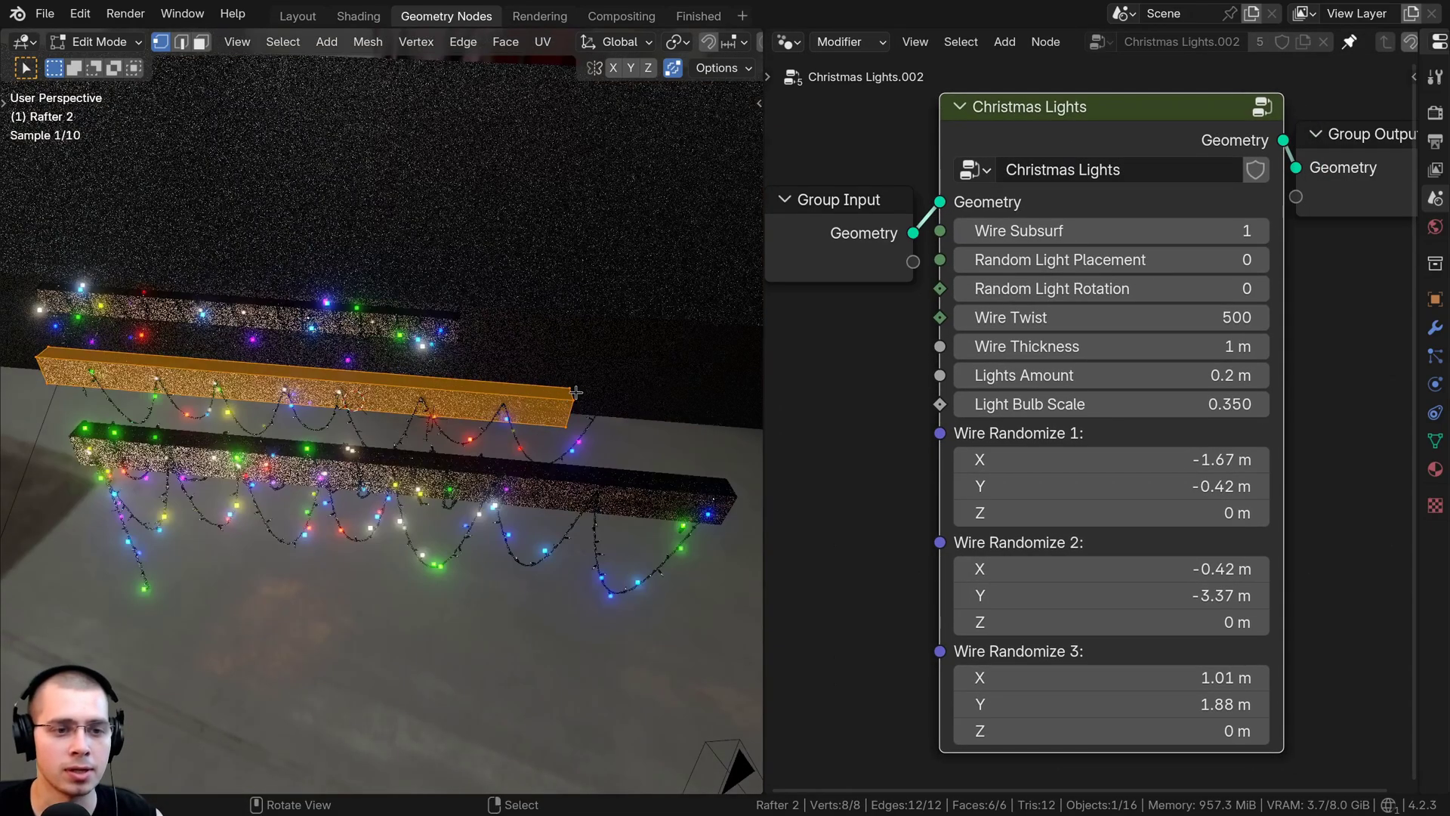
pyautogui.press('z')
pyautogui.click(689, 385)
# Scale the rafter's mesh along global X to about 0.3 and shift it along the X axis
pyautogui.press('s')
pyautogui.press('x')
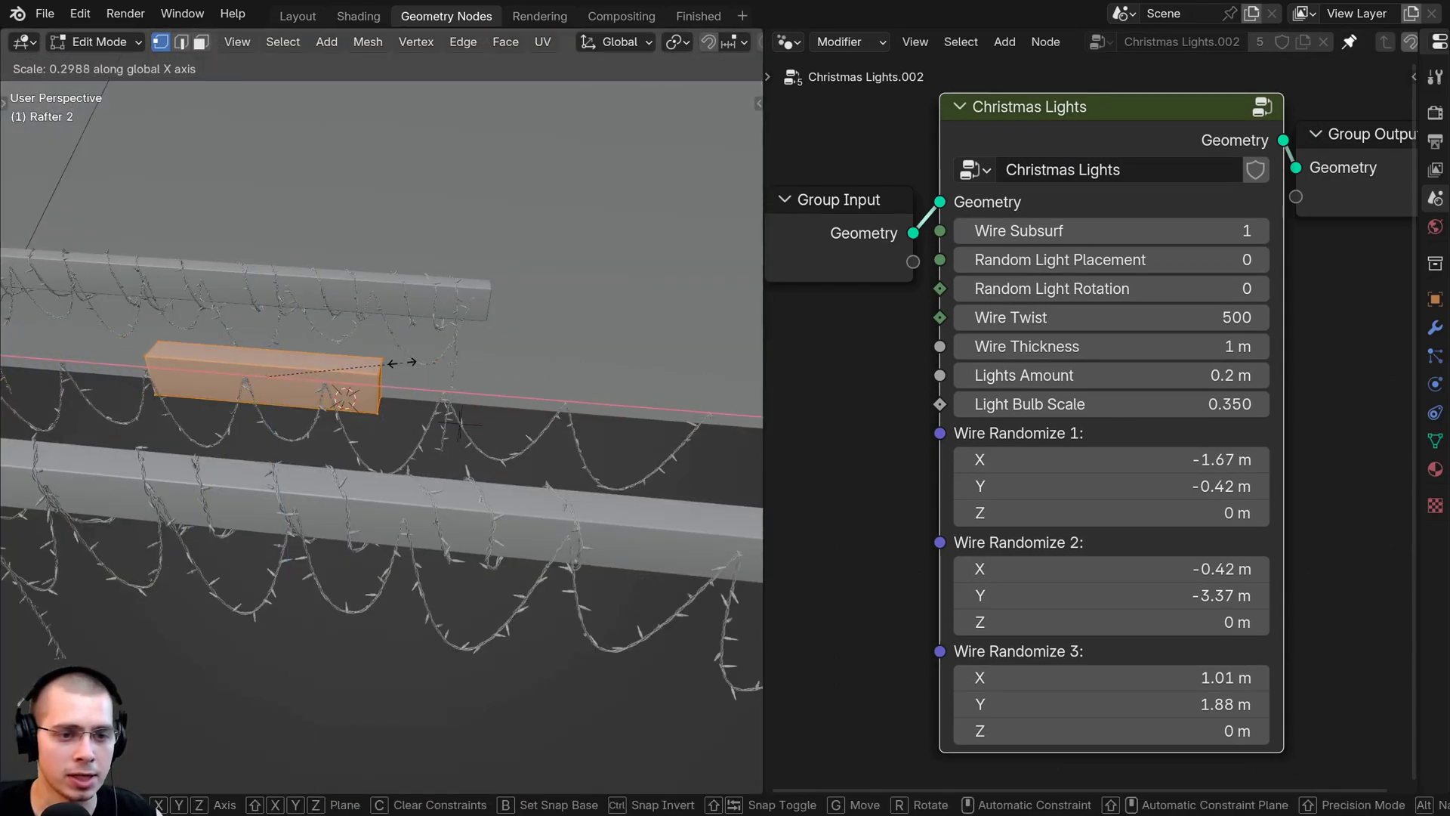
pyautogui.click(401, 361)
pyautogui.keyDown('shift'); pyautogui.moveTo(400, 361); pyautogui.dragTo(684, 371, button='middle'); pyautogui.keyUp('shift')
pyautogui.scroll(-2, 680, 371)
pyautogui.press('g')
pyautogui.press('x')
pyautogui.click(551, 392)
# Rescale and reposition the shortened rafter mesh along the X axis, and return to Object Mode
pyautogui.press('s')
pyautogui.press('x')
pyautogui.click(582, 402)
pyautogui.press('g')
pyautogui.press('x')
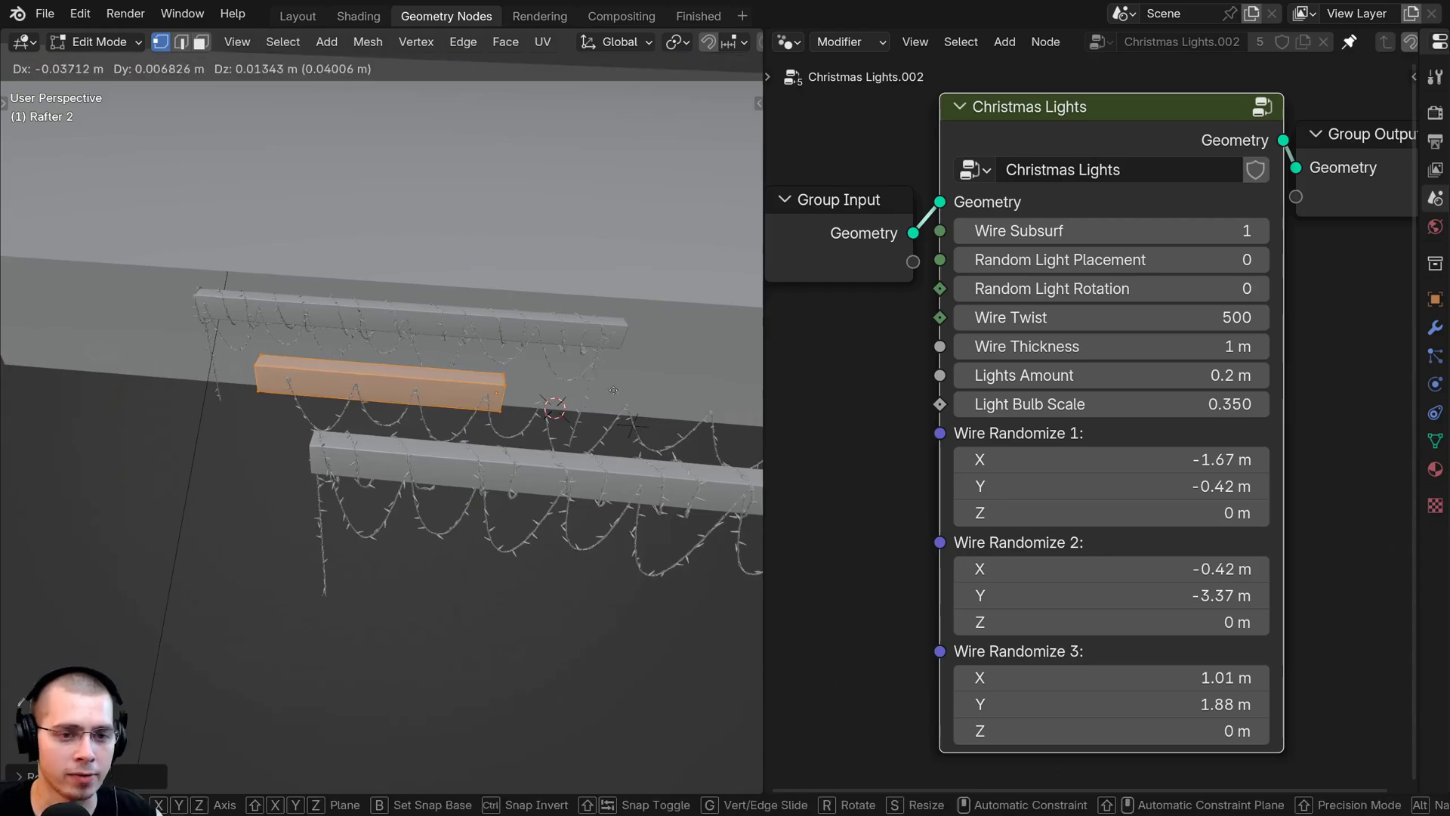
pyautogui.click(567, 410)
pyautogui.press('Tab')
# Nudge the pinned Christmas Lights node in its editor while keeping the middle rafter selected, and inspect the resized rafter
pyautogui.moveTo(567, 410); pyautogui.dragTo(533, 394, button='middle')
pyautogui.scroll(4, 533, 394)
pyautogui.moveTo(1055, 144); pyautogui.dragTo(1052, 123)
pyautogui.moveTo(679, 485); pyautogui.dragTo(691, 434, button='middle')
pyautogui.moveTo(1073, 113); pyautogui.dragTo(1073, 139)
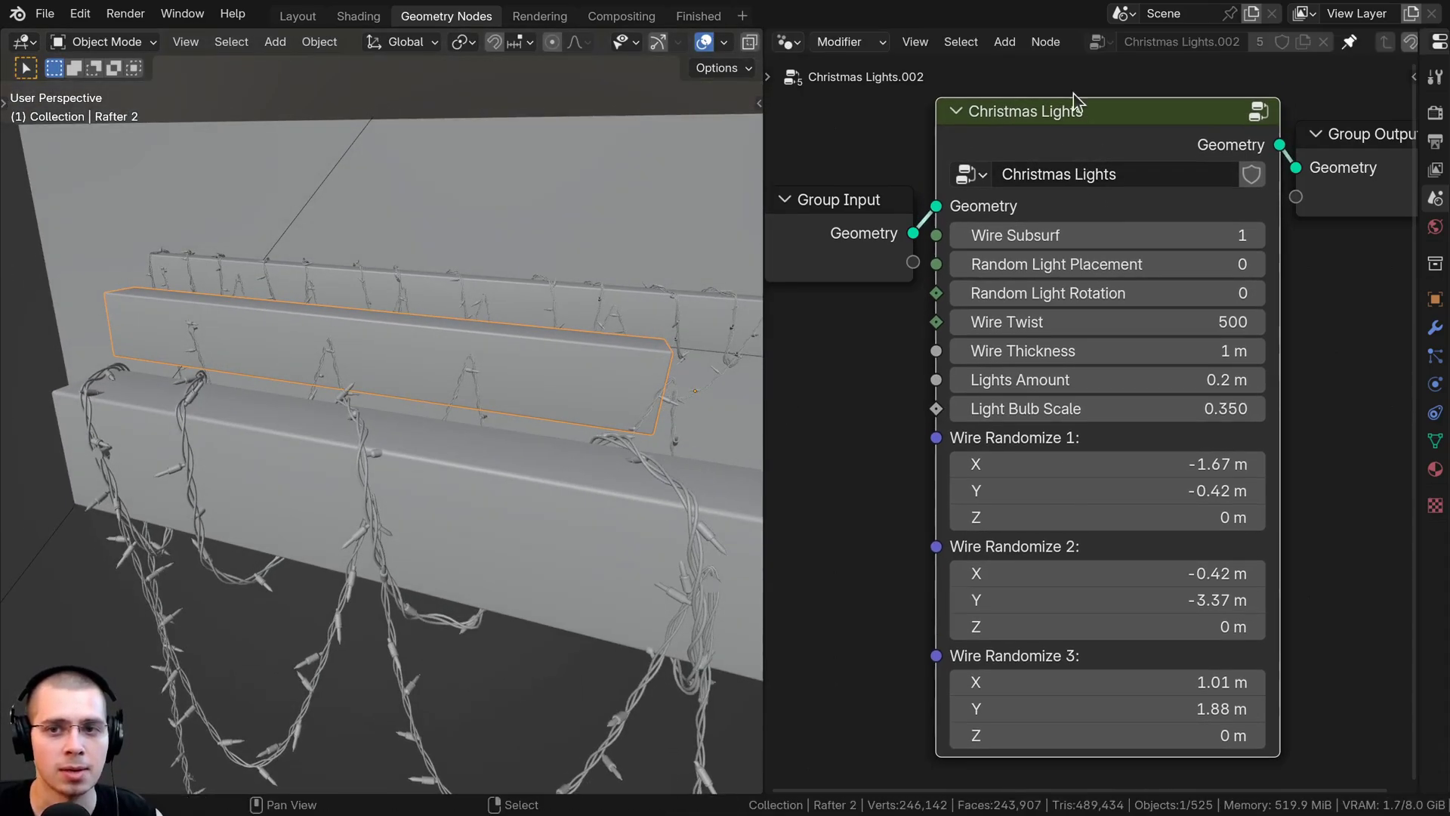
pyautogui.moveTo(586, 296); pyautogui.dragTo(672, 551, button='middle')
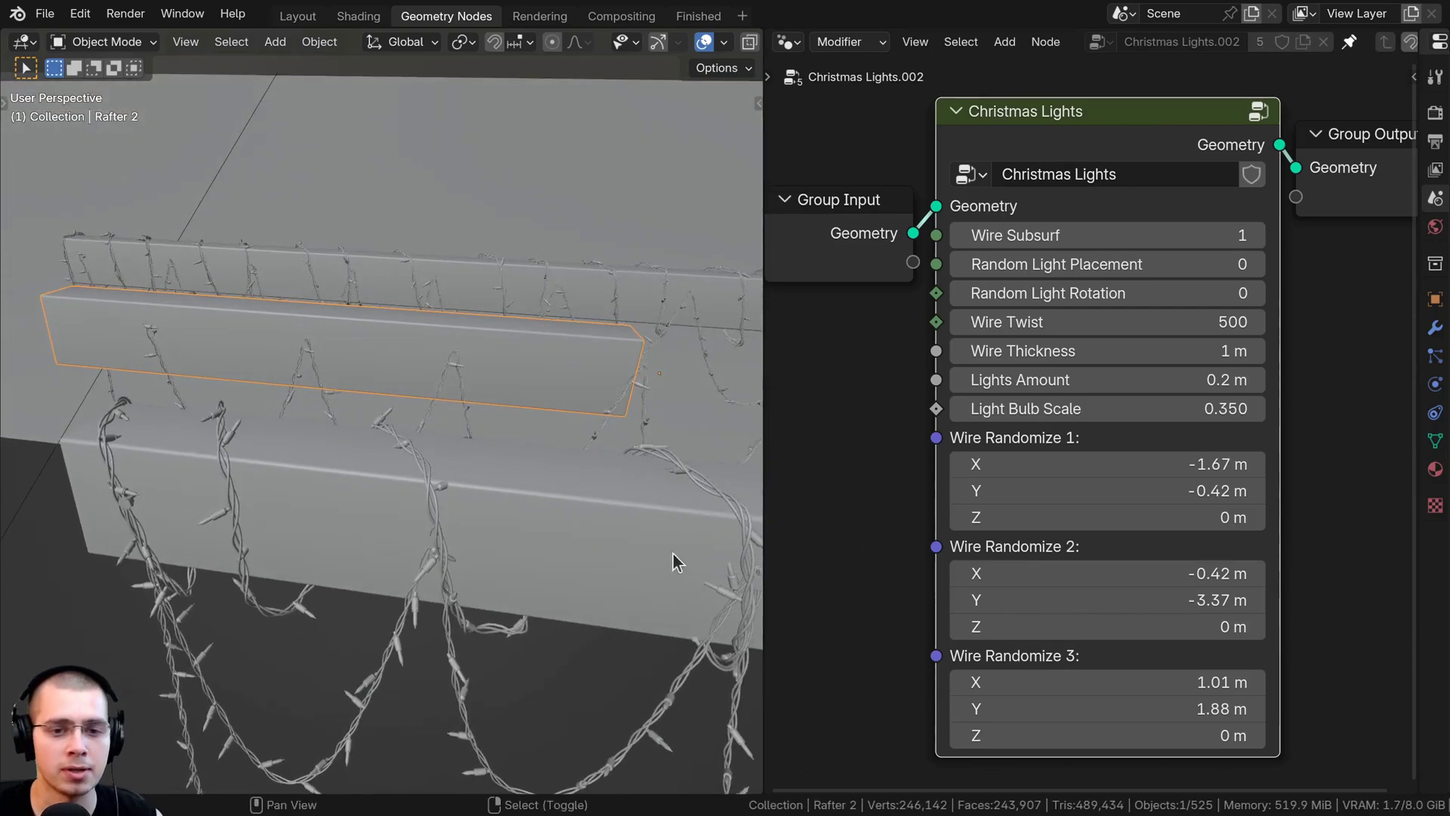